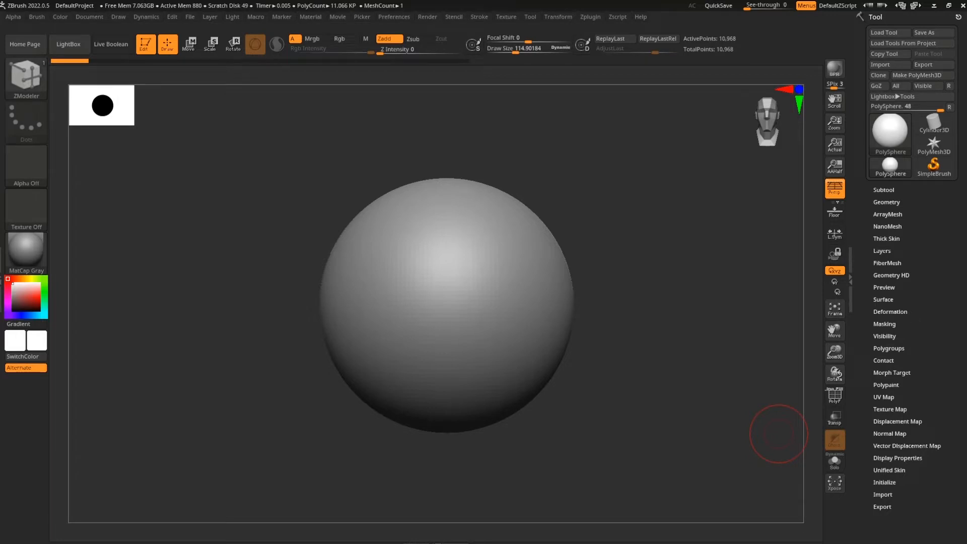
DynaMesh the PolySphere from Tool > Geometry, then switch to the Move (W) gizmo
click(886, 202)
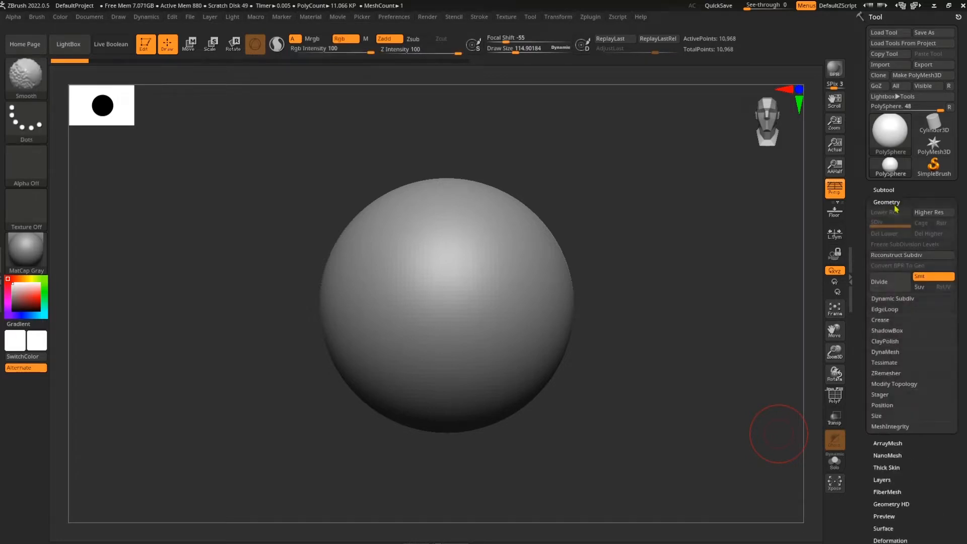
scroll(910, 339, down, 1)
click(890, 341)
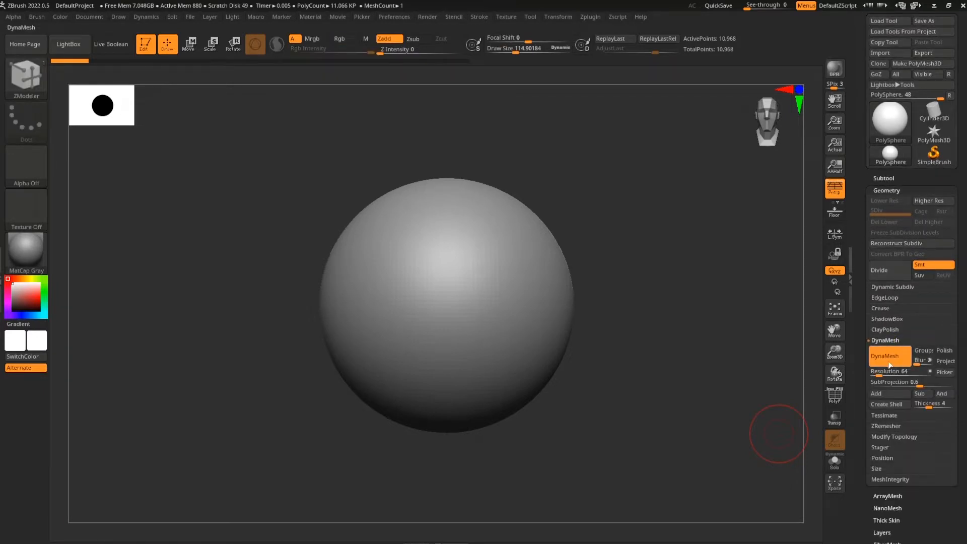
click(896, 362)
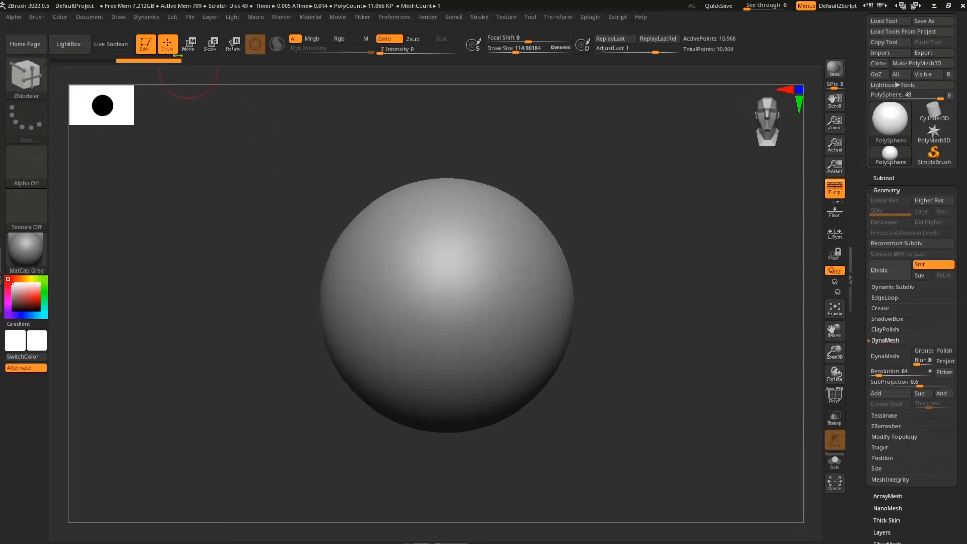
click(190, 46)
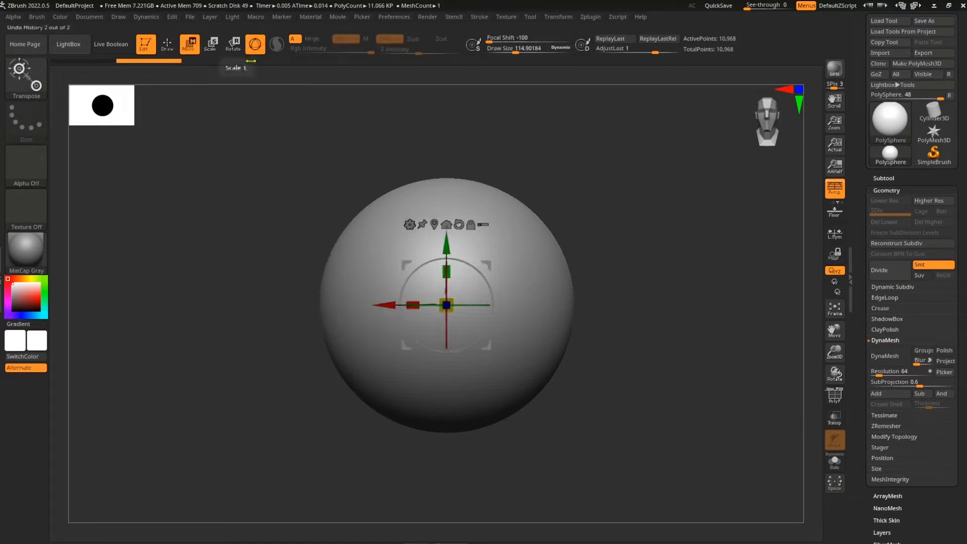
Replace the sphere with the IMM Cylinder Pipe primitive and turn off perspective
click(35, 85)
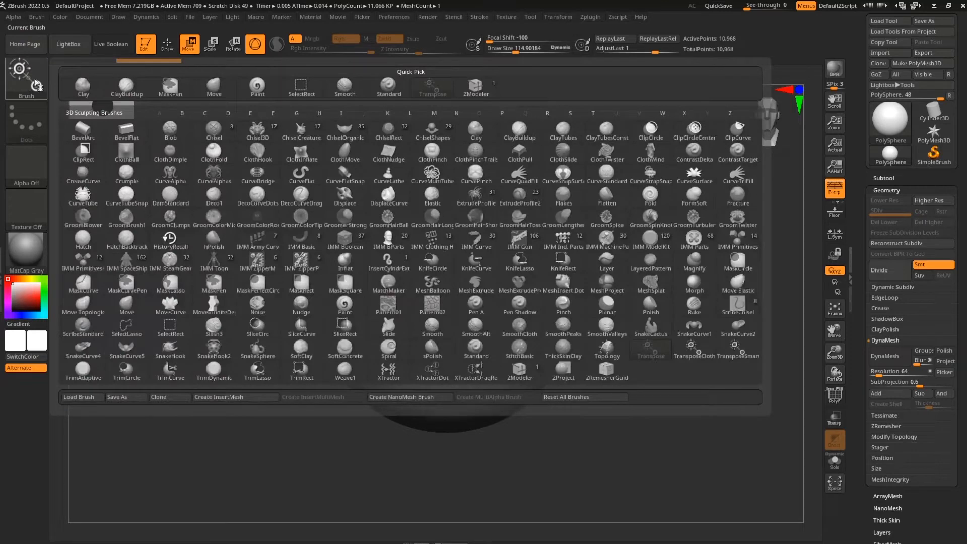
click(728, 246)
click(107, 80)
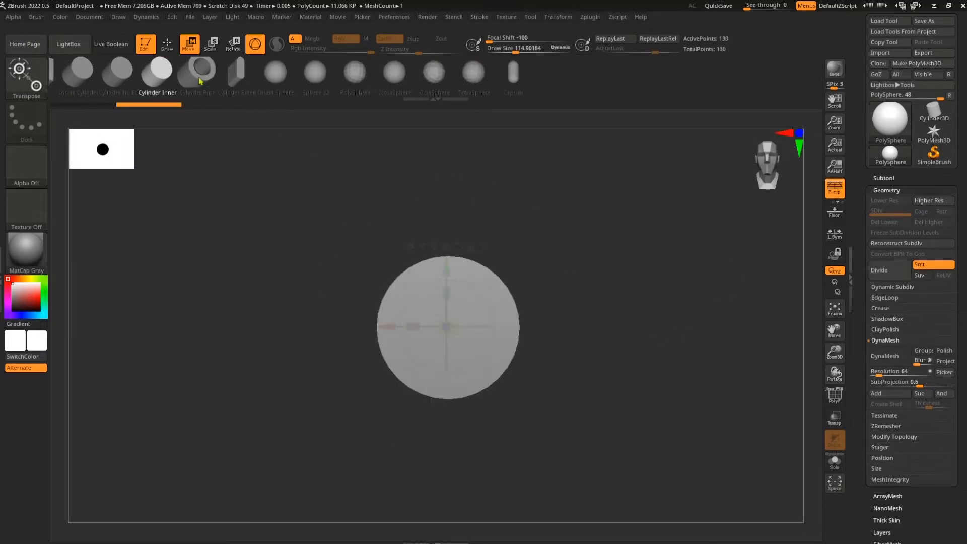
click(191, 80)
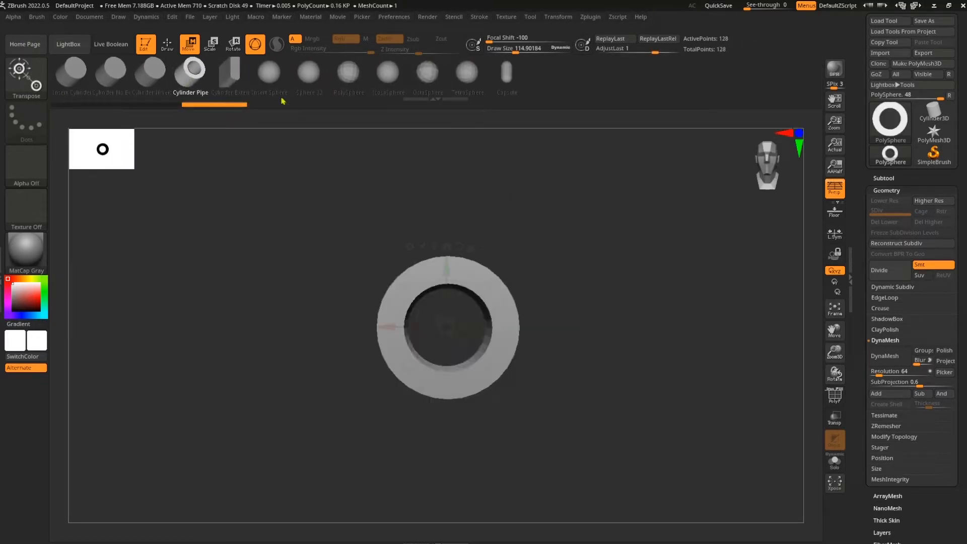
shift+drag(681, 396, 633, 400)
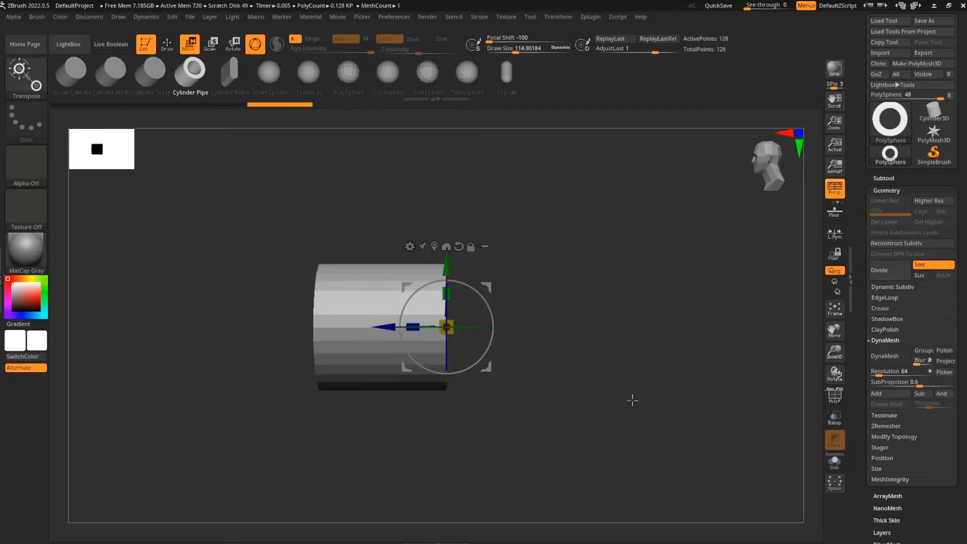
click(836, 188)
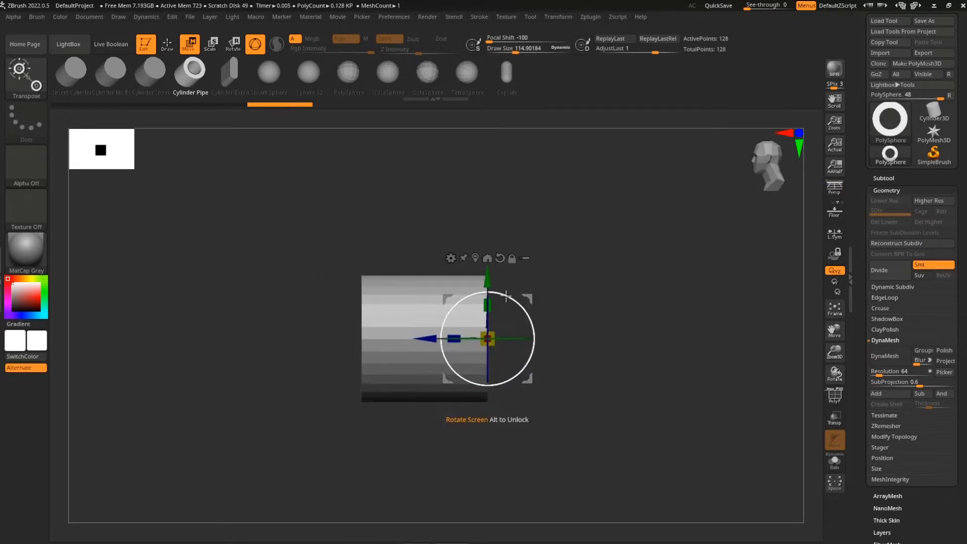
Rotate the pipe and squash its height into a flat ring, with the PolyF wireframe on
drag(507, 296, 528, 358)
mouse_move(530, 320)
mouse_down()
mouse_move(532, 347)
mouse_move(530, 319)
mouse_up()
alt+drag(593, 309, 591, 316)
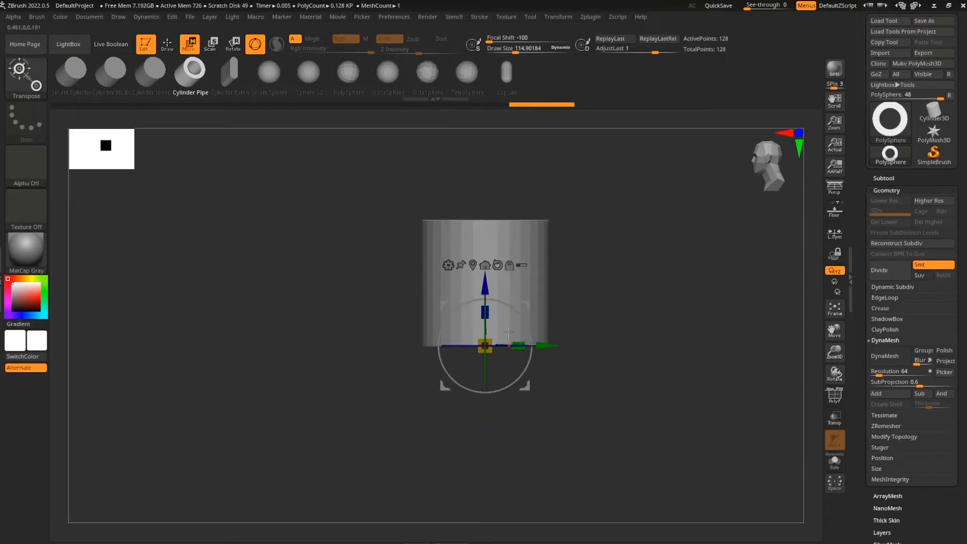
drag(487, 313, 492, 368)
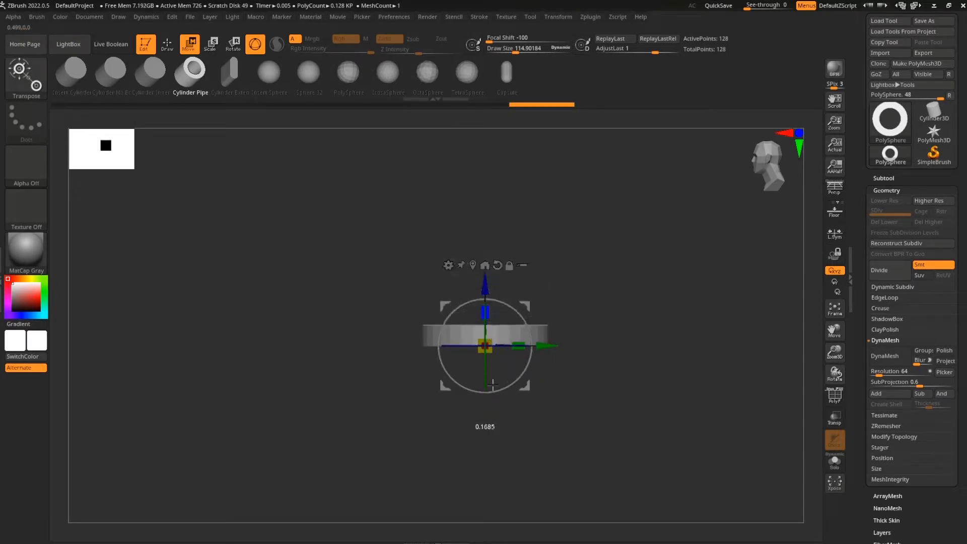
drag(594, 371, 606, 423)
key(shift+f)
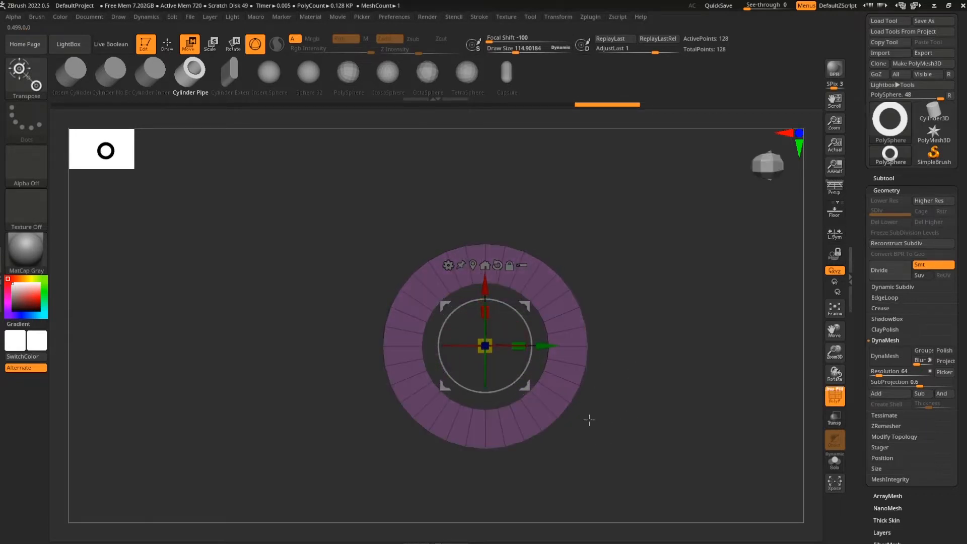
mouse_move(556, 381)
mouse_down()
mouse_move(643, 404)
mouse_move(641, 423)
mouse_move(664, 427)
mouse_move(643, 461)
mouse_move(632, 322)
mouse_move(652, 350)
mouse_move(557, 368)
mouse_up()
key(q)
click(33, 84)
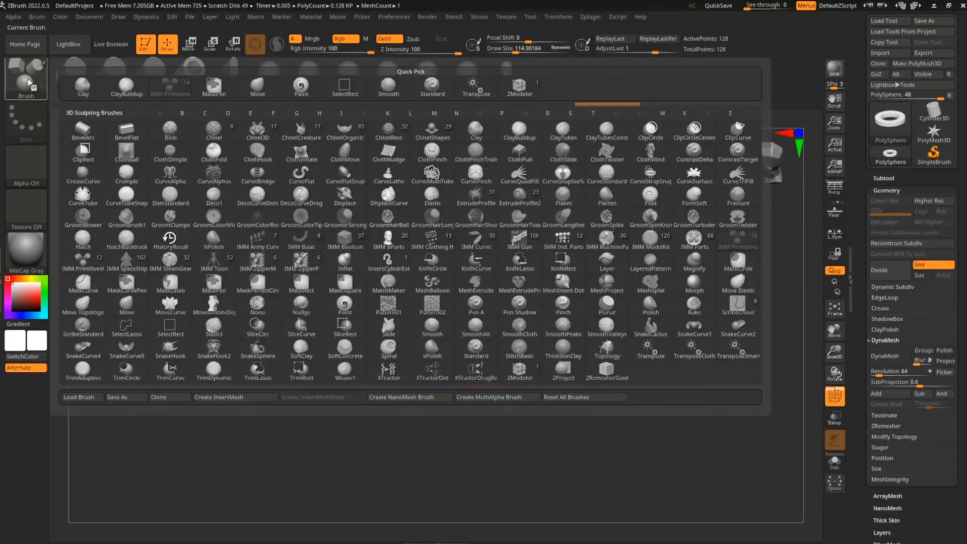
Switch to the ZModeler brush and reduce Draw Size to about 25
click(525, 377)
drag(695, 401, 676, 447)
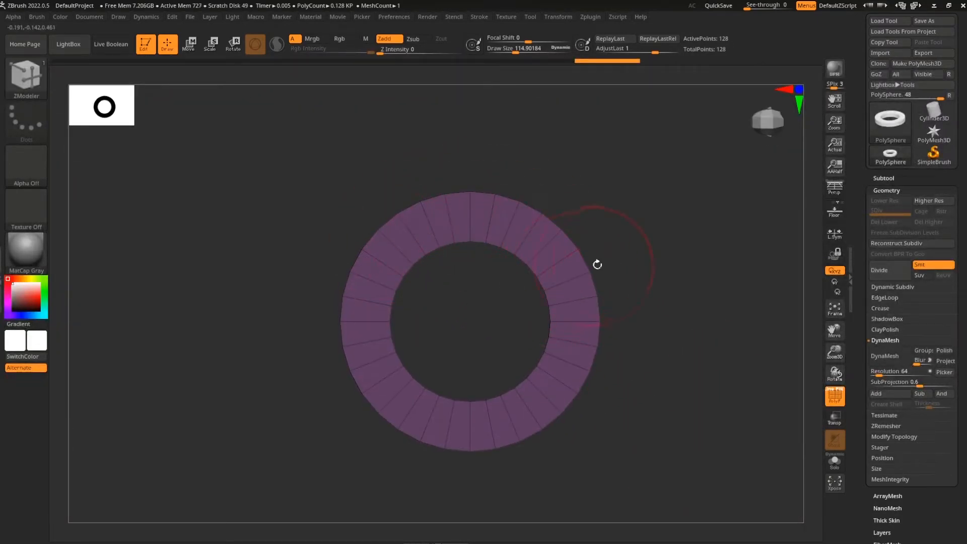
mouse_move(647, 406)
mouse_down()
mouse_move(650, 311)
mouse_move(656, 402)
mouse_up()
mouse_move(719, 388)
mouse_down()
mouse_move(691, 371)
mouse_move(666, 373)
mouse_up()
key(s)
mouse_move(442, 324)
mouse_down()
mouse_move(428, 322)
mouse_move(464, 323)
mouse_move(419, 309)
mouse_up()
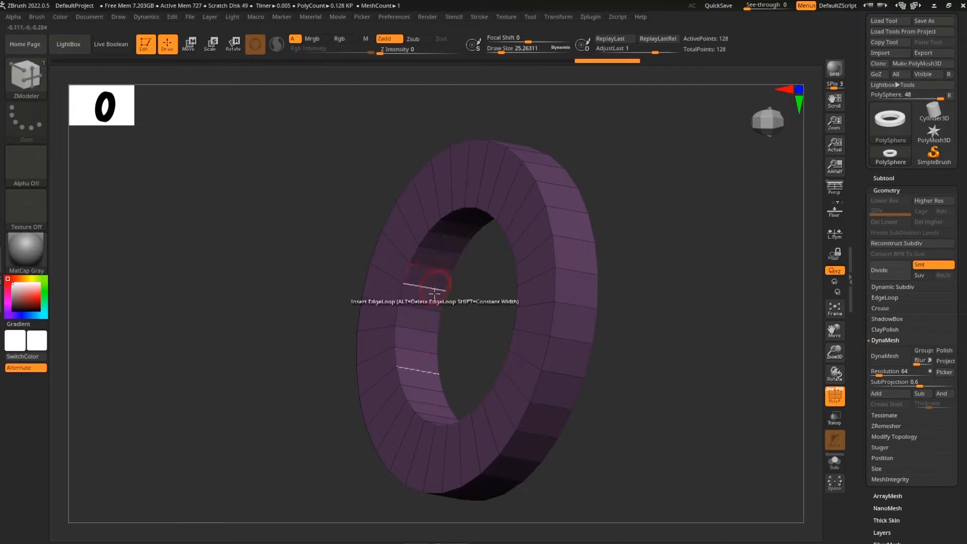
Use the PolyGroup action with a Polyloop target to regroup the ring's inner polyloop
key(space)
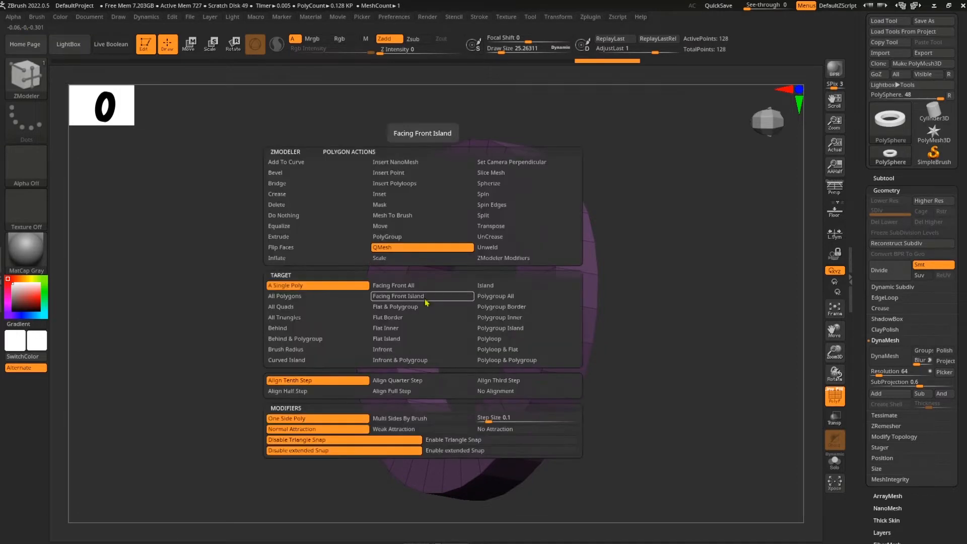
click(403, 237)
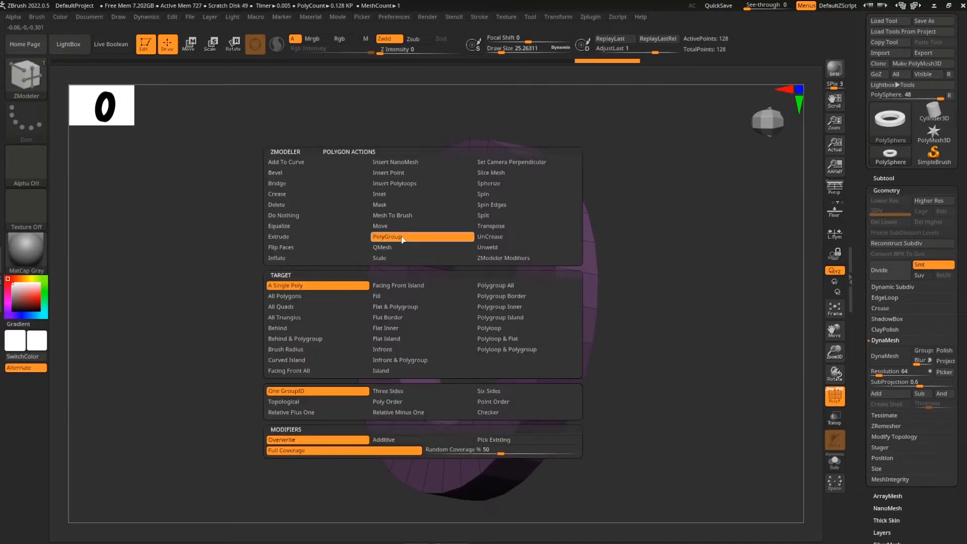
click(524, 353)
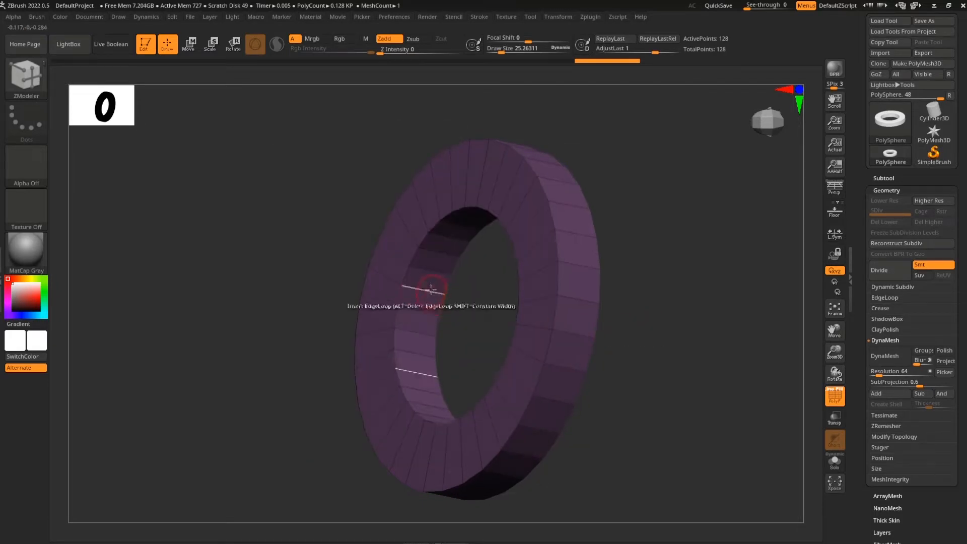
ctrl+right_drag(659, 334, 650, 376)
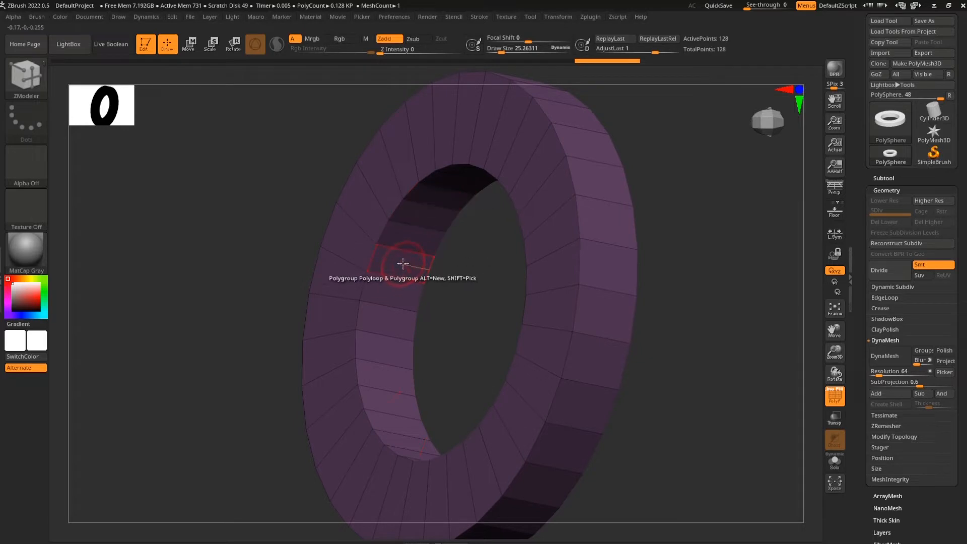
click(402, 260)
drag(447, 270, 429, 279)
drag(712, 311, 736, 352)
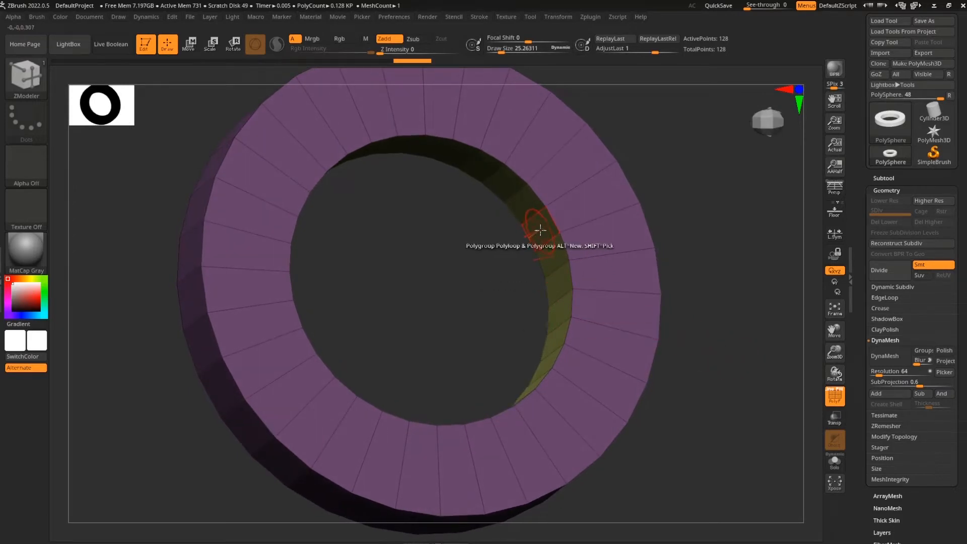
Extrude the ring's inner polygroup using Extrude with Polygroup All
key(space)
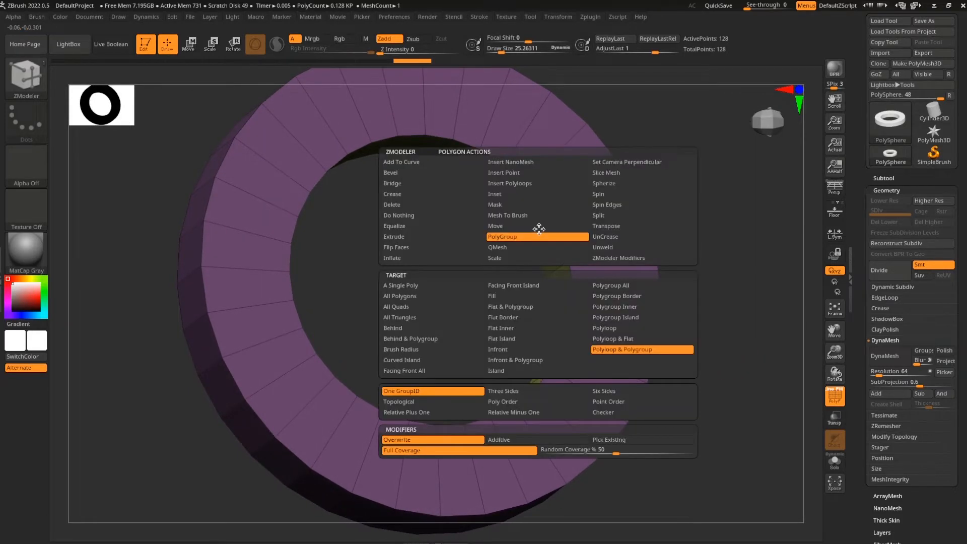
click(421, 236)
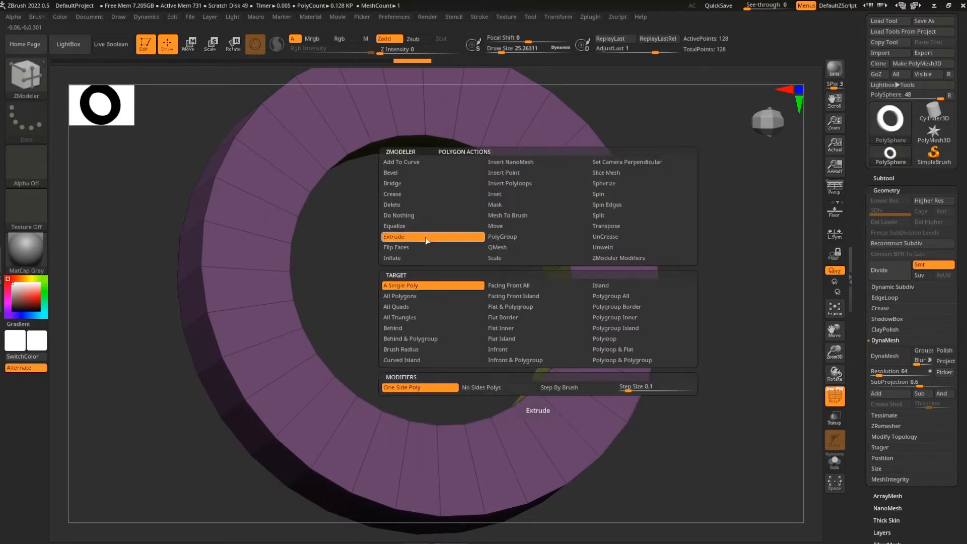
click(626, 298)
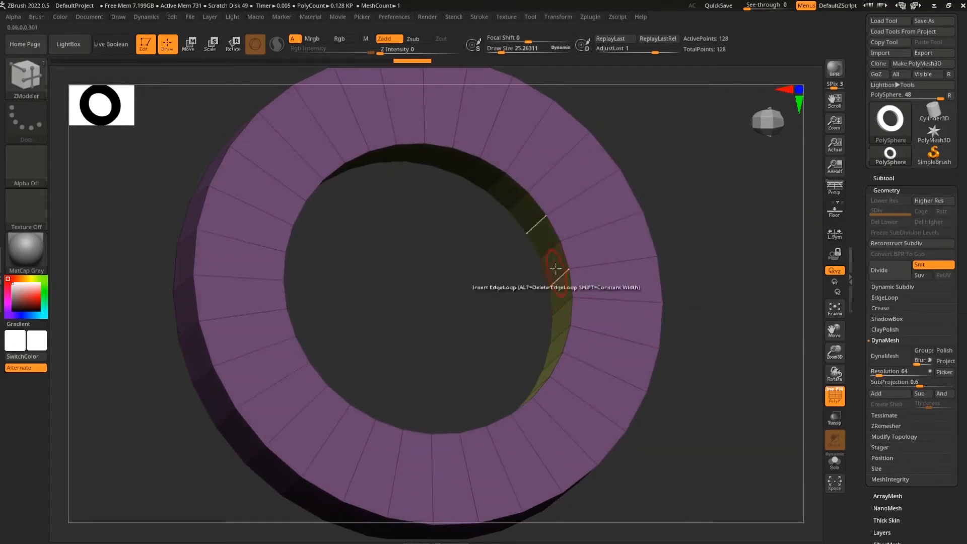
drag(554, 262, 599, 259)
Orbit to an oblique view of the outer wall and bring up its edge actions
drag(729, 380, 572, 411)
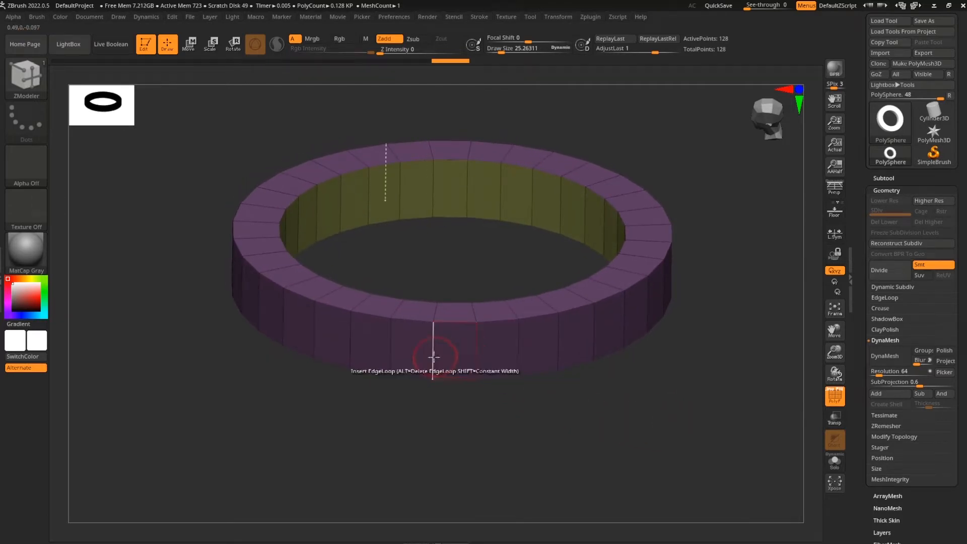
drag(499, 433, 599, 372)
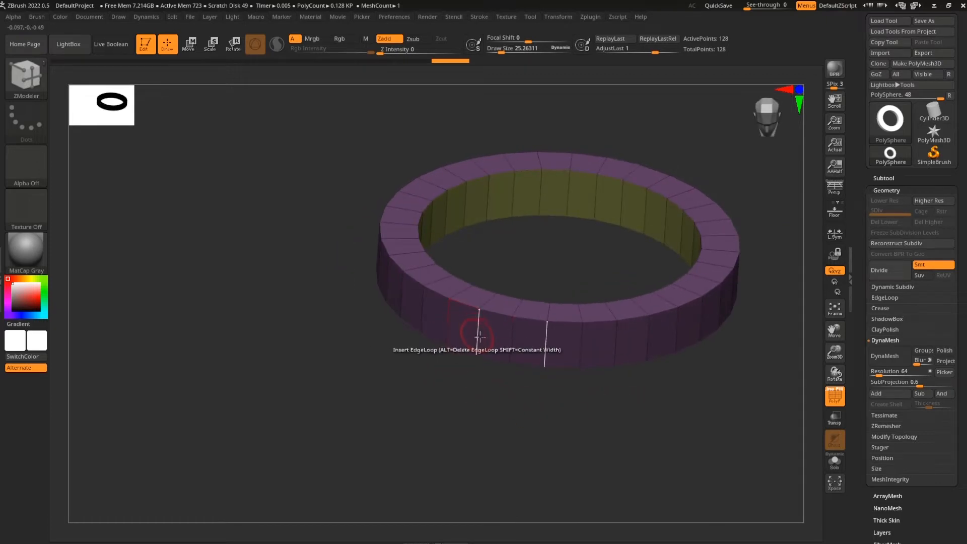
drag(543, 412, 519, 416)
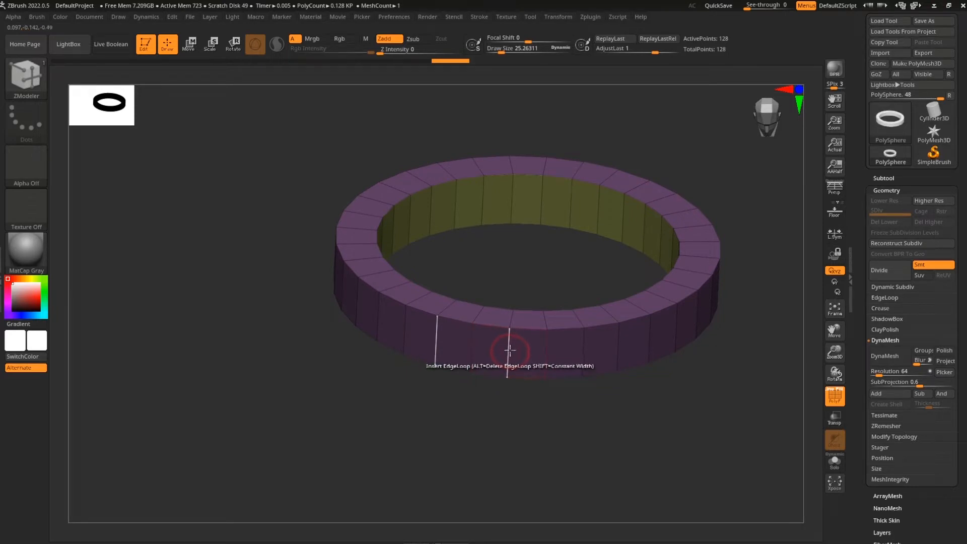
key(space)
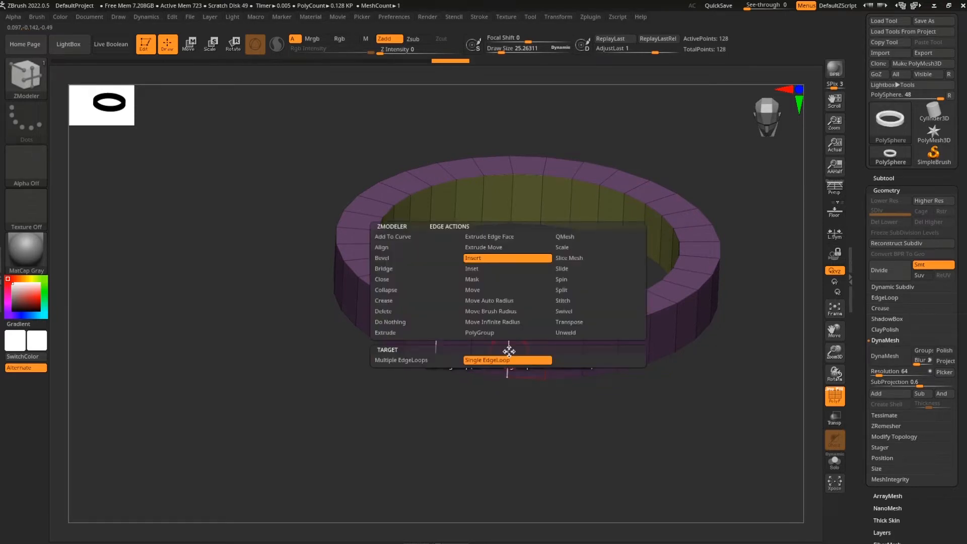
Bevel four evenly spaced edge loops around the outer wall to form brick-sized blocks
click(399, 262)
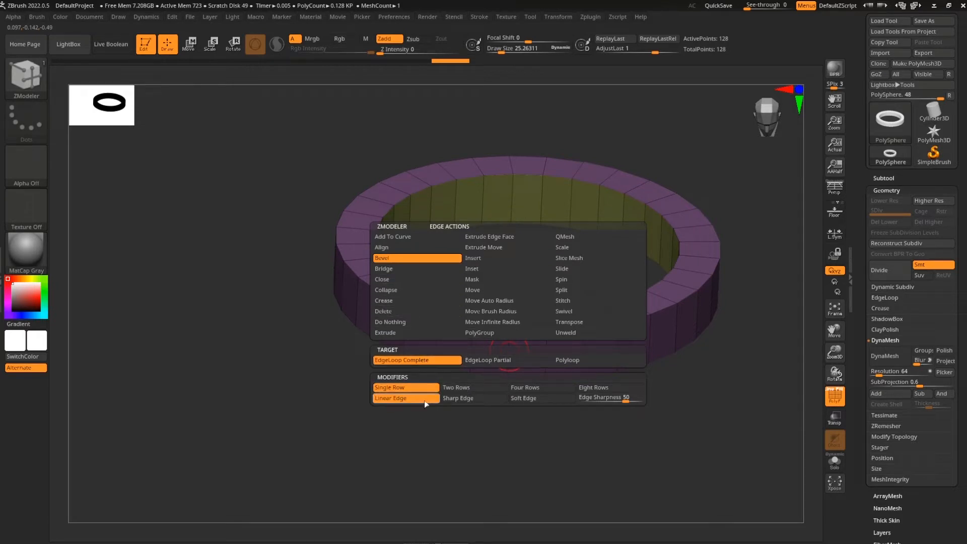
shift+drag(622, 431, 640, 422)
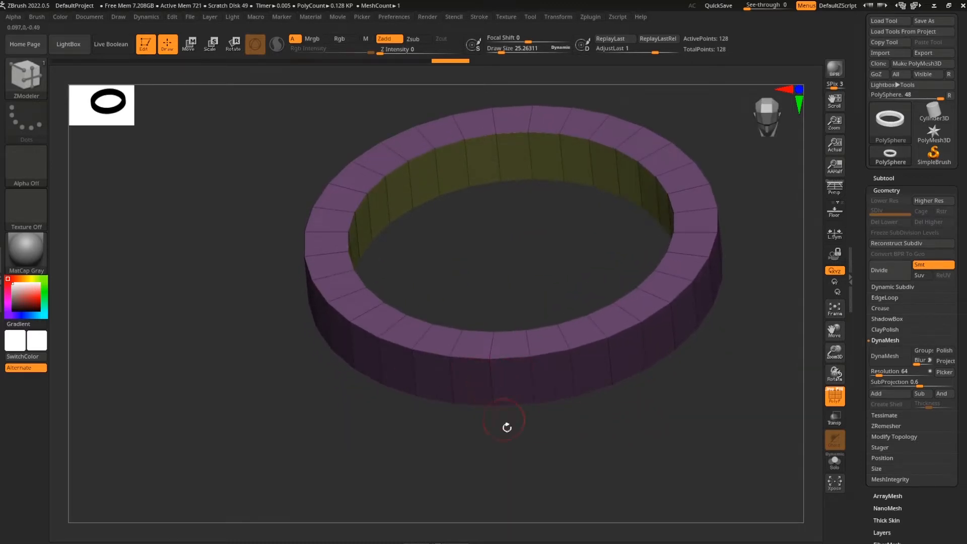
drag(498, 411, 520, 427)
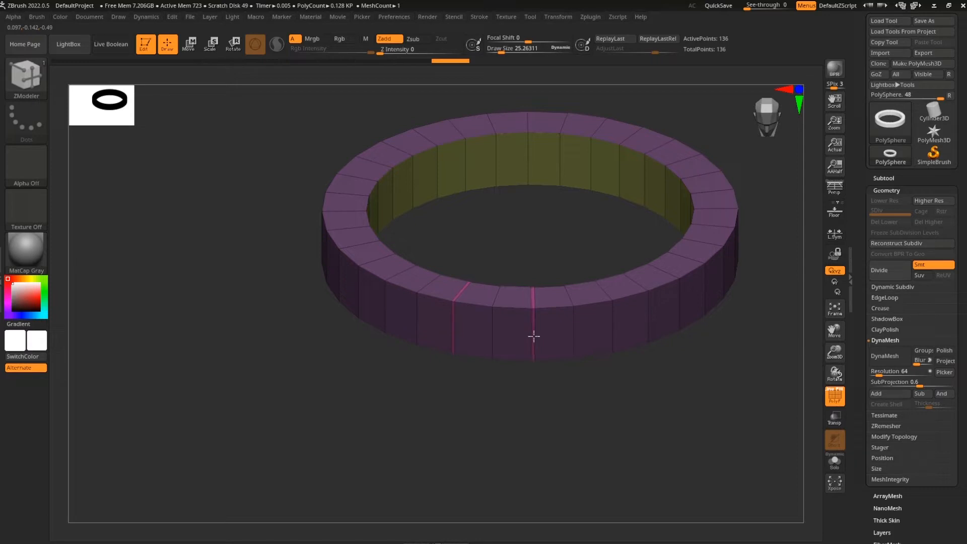
click(534, 335)
alt+drag(604, 410, 583, 448)
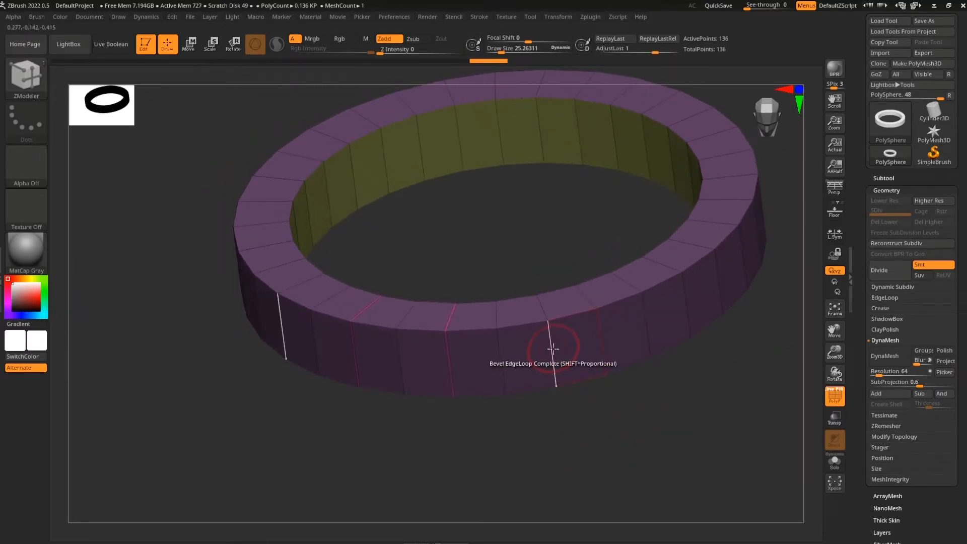
alt+drag(640, 406, 586, 433)
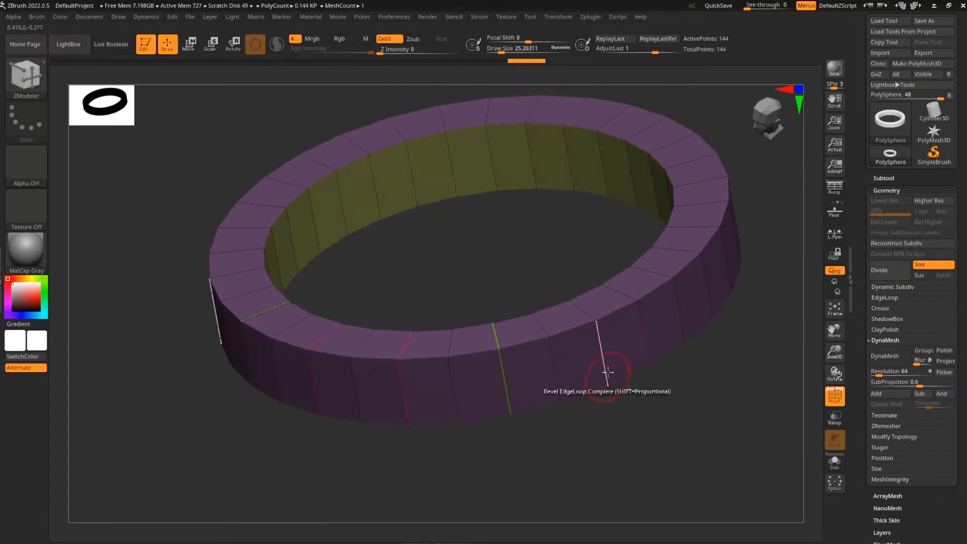
click(602, 359)
alt+drag(688, 407, 592, 445)
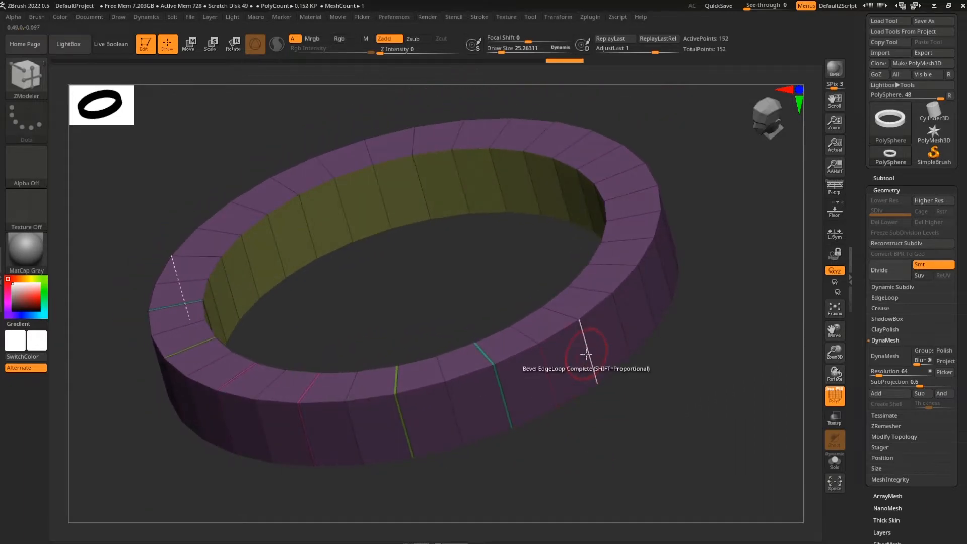
alt+drag(699, 377, 628, 431)
click(589, 345)
alt+drag(671, 387, 618, 446)
drag(675, 330, 589, 373)
drag(694, 333, 638, 382)
click(586, 295)
mouse_move(701, 330)
mouse_down()
mouse_move(683, 380)
mouse_move(626, 360)
mouse_move(682, 425)
mouse_move(639, 436)
mouse_move(658, 373)
mouse_move(730, 413)
mouse_move(714, 421)
mouse_up()
Mask part of the ring and lower its unmasked top section with the Move gizmo
mouse_move(701, 297)
ctrl+mouse_down()
mouse_move(436, 356)
mouse_move(239, 372)
ctrl+mouse_up()
mouse_move(721, 361)
alt+mouse_down()
mouse_move(673, 347)
mouse_move(727, 366)
alt+mouse_up()
key(w)
alt+drag(659, 401, 692, 409)
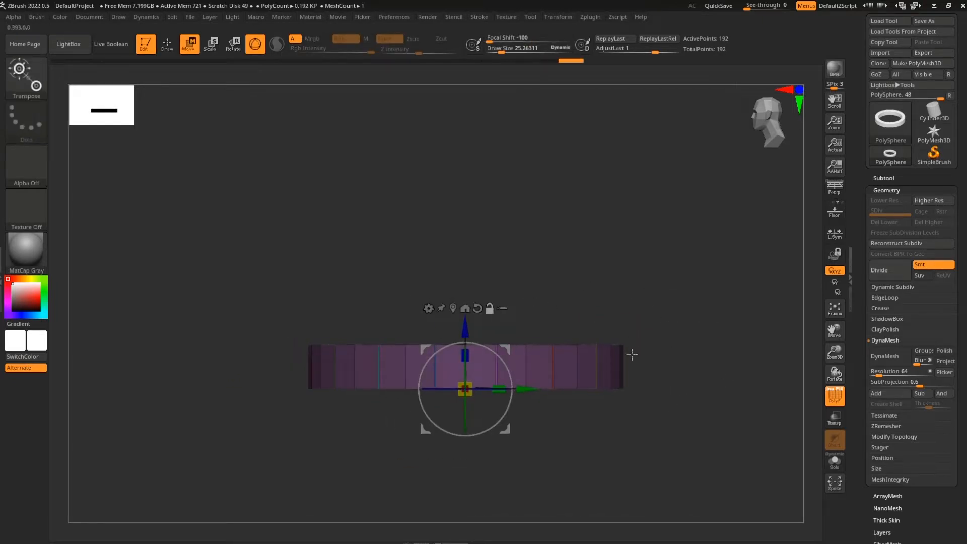
mouse_move(708, 291)
ctrl+mouse_down()
mouse_move(619, 328)
mouse_move(244, 361)
mouse_move(232, 375)
ctrl+mouse_up()
drag(466, 329, 466, 344)
key(q)
Clear the mask and orbit to the next wall section
drag(694, 363, 709, 473)
alt+drag(709, 473, 698, 409)
ctrl+drag(693, 416, 725, 454)
drag(692, 454, 651, 440)
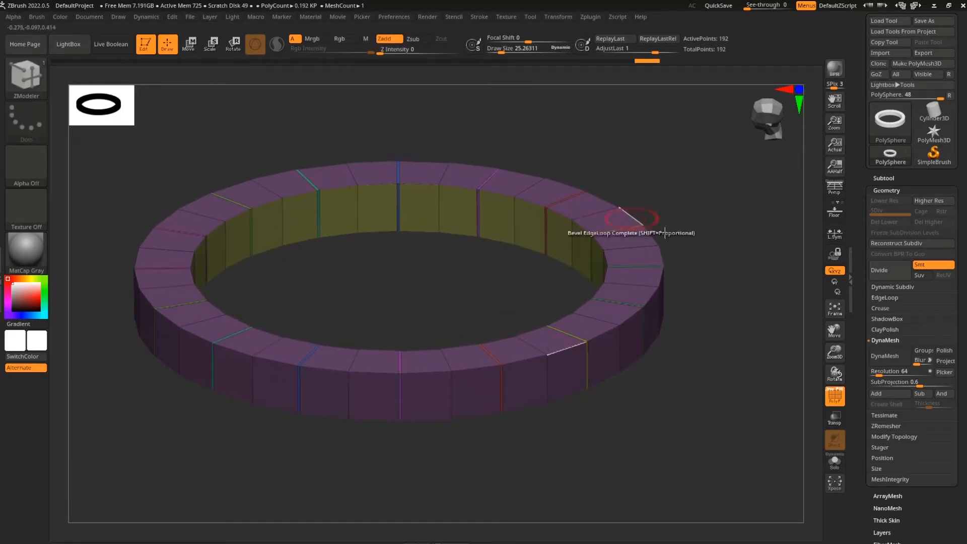
mouse_move(709, 198)
ctrl+mouse_down()
mouse_move(759, 389)
mouse_move(776, 399)
ctrl+mouse_up()
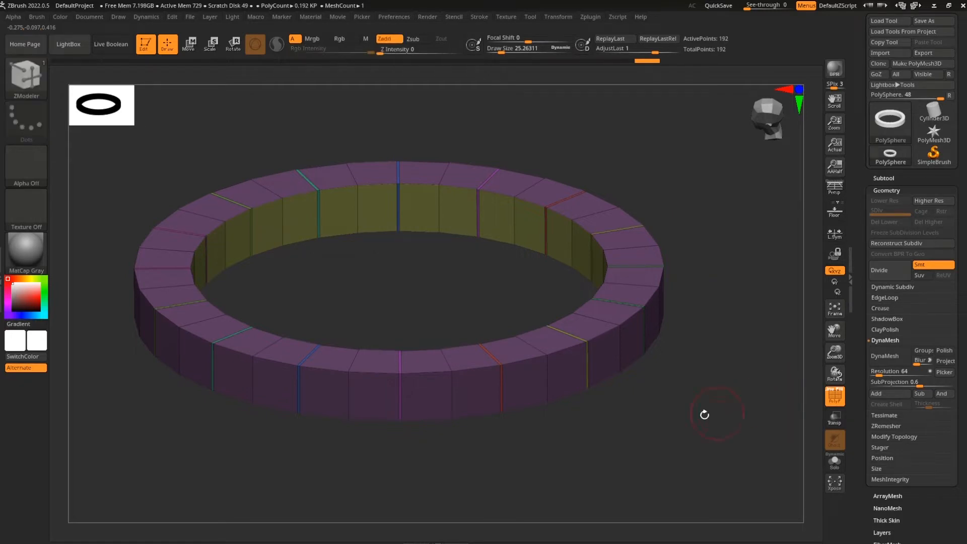
drag(711, 319, 601, 423)
drag(613, 459, 565, 451)
alt+drag(427, 427, 423, 484)
alt+drag(520, 321, 531, 331)
drag(536, 317, 497, 286)
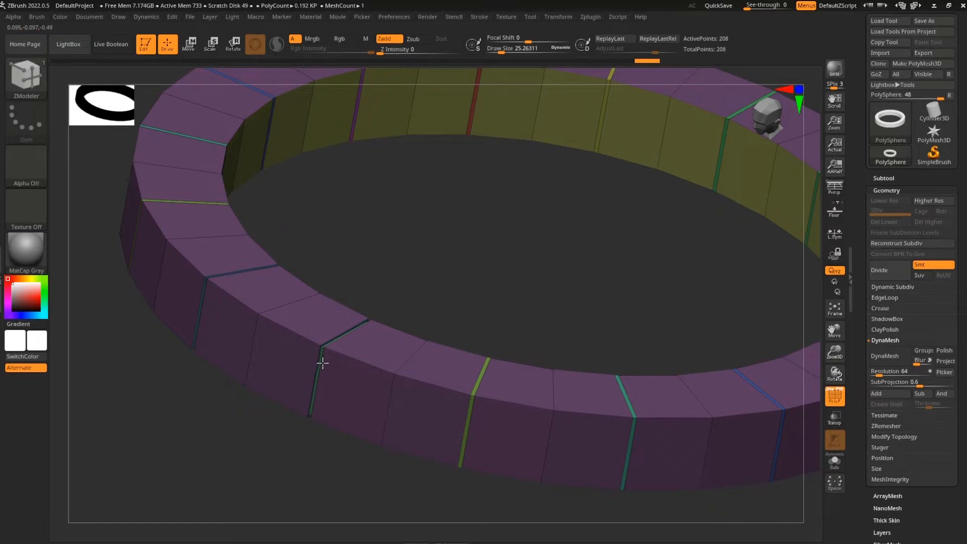
Recess the five thin strips between blocks as grooves around the ring
mouse_move(491, 295)
mouse_down()
mouse_move(509, 272)
mouse_move(529, 295)
mouse_move(503, 287)
mouse_up()
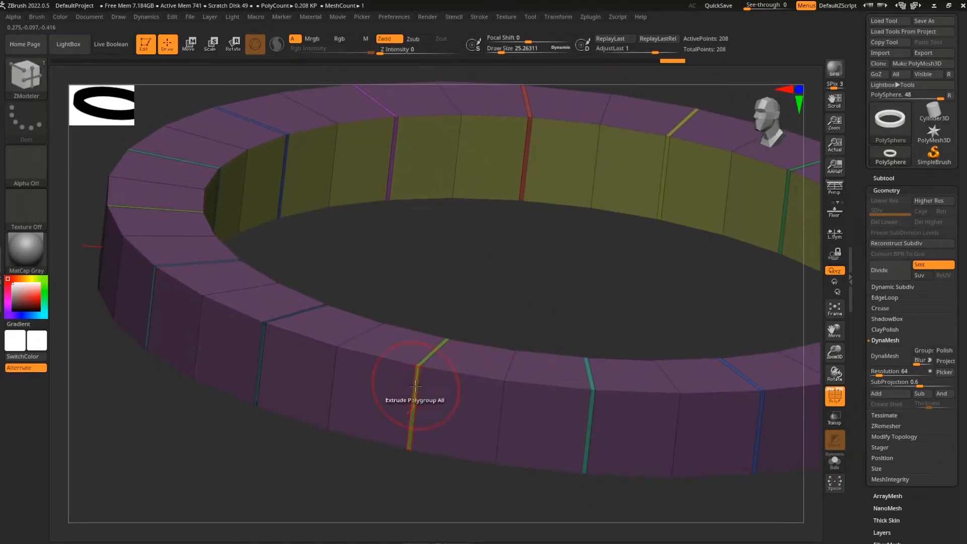
alt+drag(623, 292, 537, 293)
click(504, 416)
alt+drag(619, 305, 503, 286)
click(555, 405)
alt+drag(692, 481, 569, 484)
drag(645, 491, 514, 489)
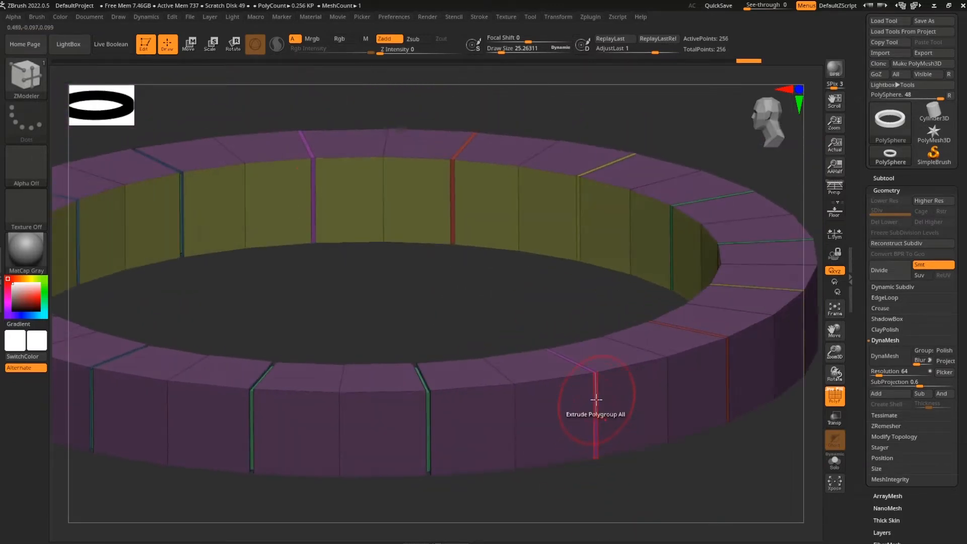
drag(731, 439, 617, 405)
click(616, 392)
drag(755, 443, 613, 390)
click(614, 384)
drag(705, 444, 629, 468)
click(649, 347)
Turn off PolyF, snap to the front view, and switch to Move
drag(751, 406, 599, 420)
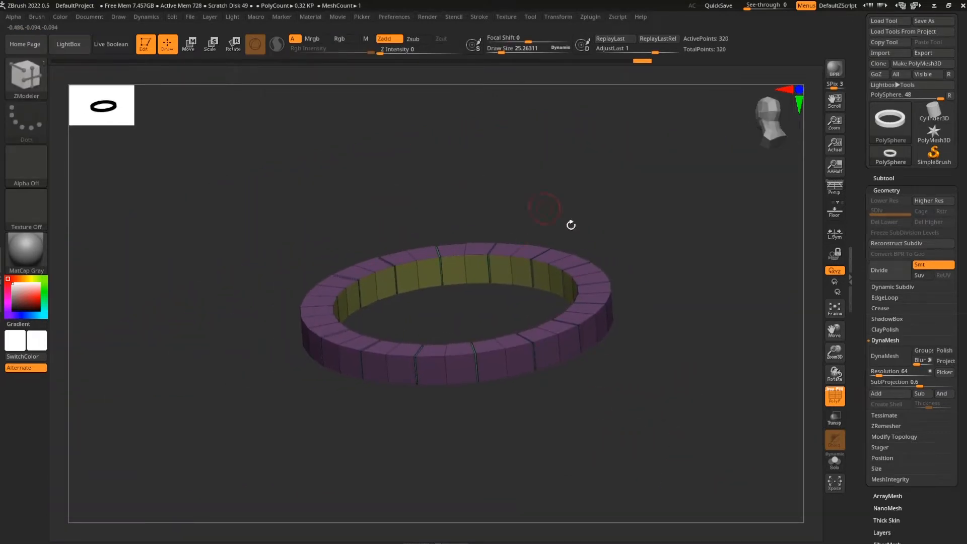
drag(488, 214, 641, 399)
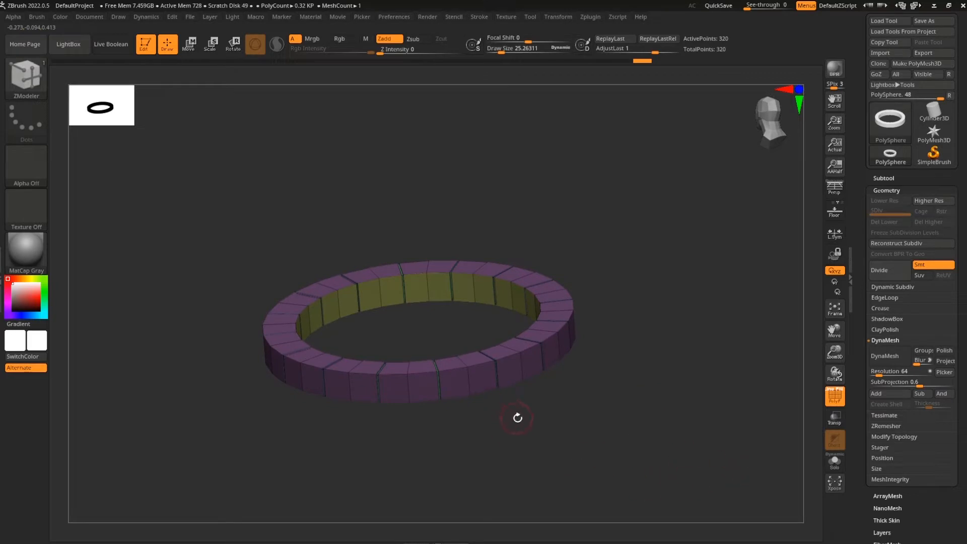
drag(638, 466, 821, 399)
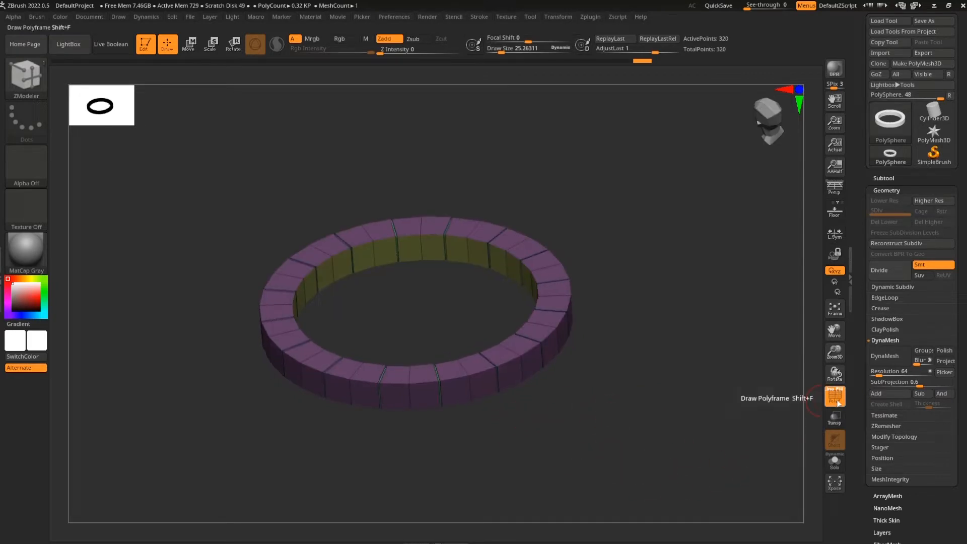
click(836, 400)
drag(673, 432, 699, 456)
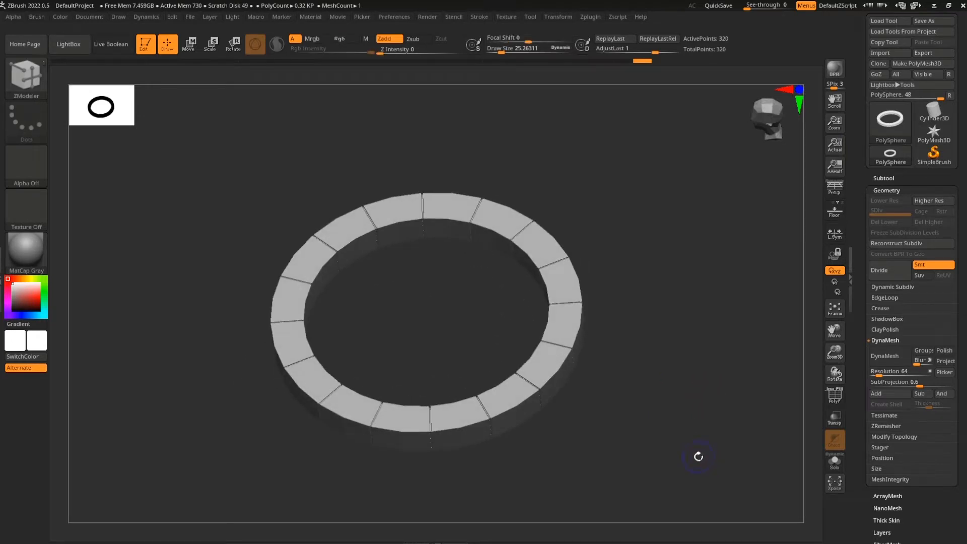
drag(641, 460, 659, 416)
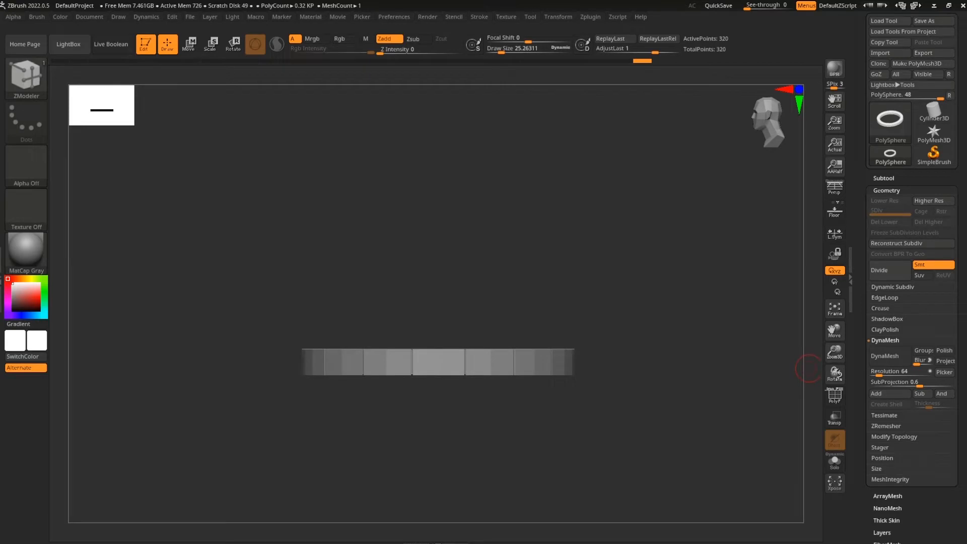
drag(668, 283, 682, 386)
click(772, 109)
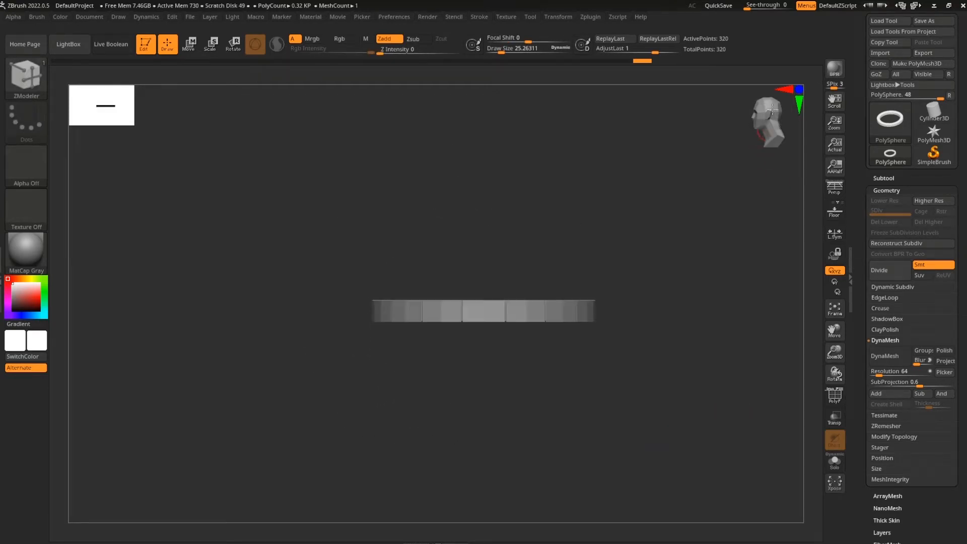
drag(718, 252, 672, 403)
key(w)
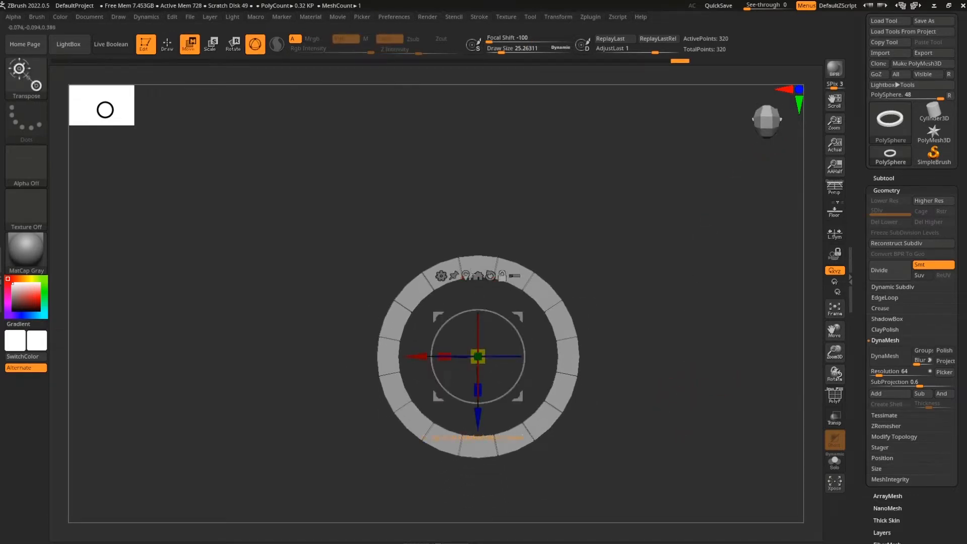
Duplicate the brick ring as a new subtool from the Subtool list
drag(682, 401, 685, 289)
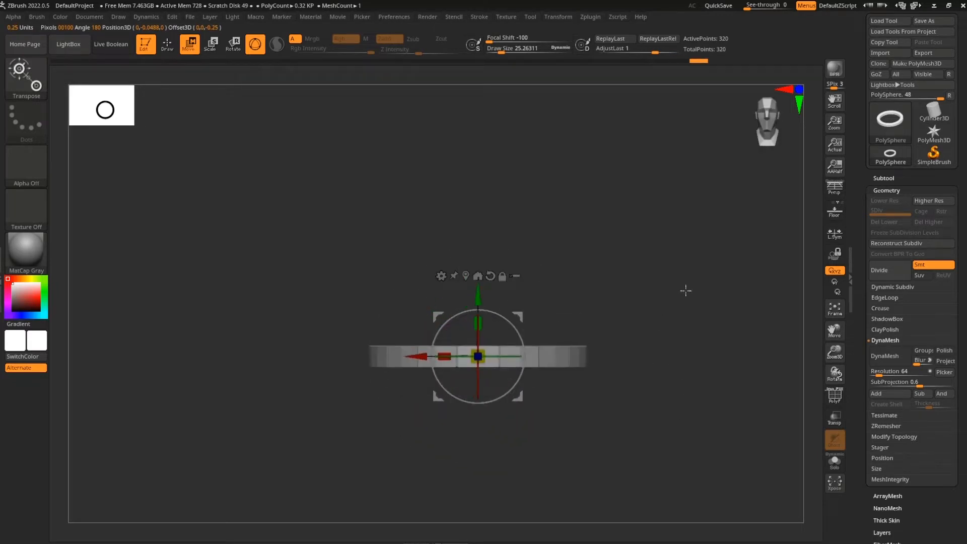
drag(699, 336, 663, 411)
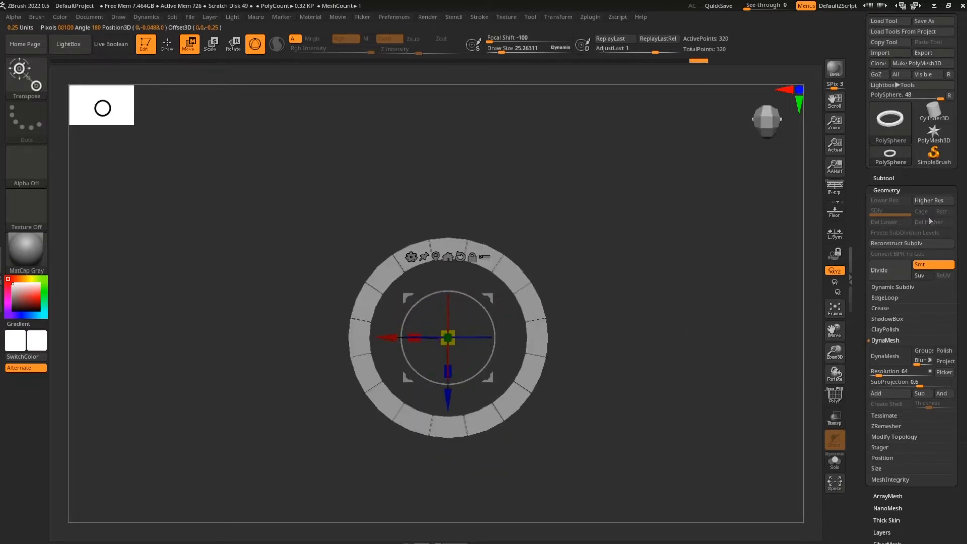
click(884, 178)
drag(862, 359, 862, 329)
click(892, 373)
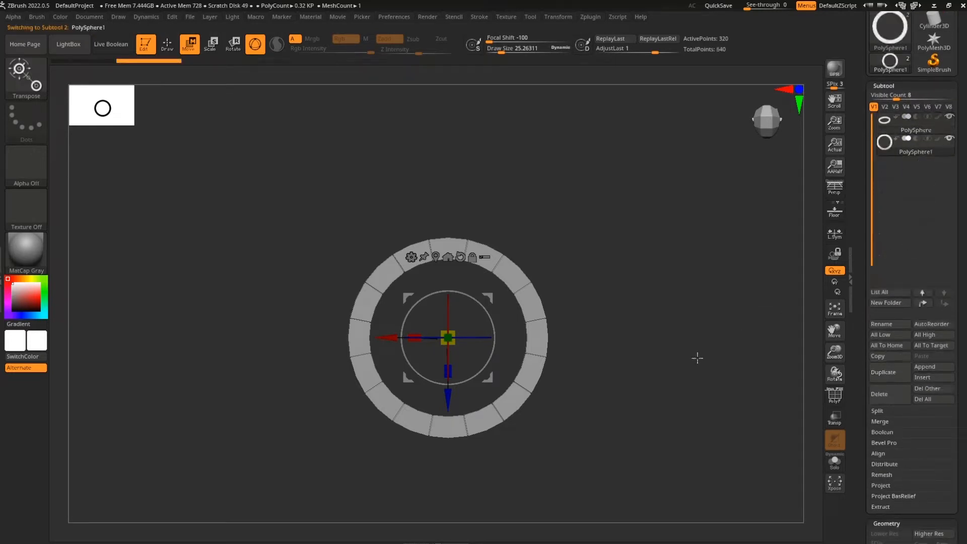
Swap the copy's mesh for the IMM Cylinder Inner primitive
click(23, 84)
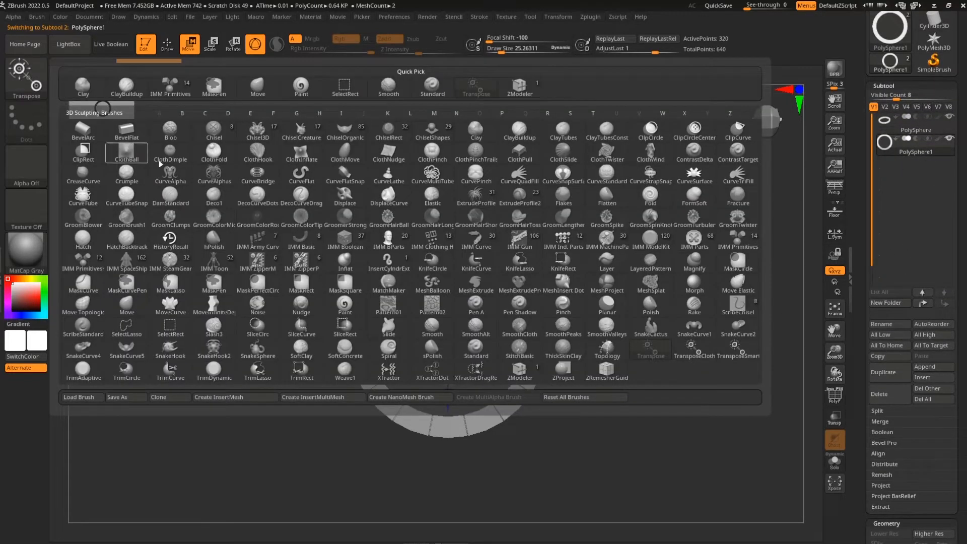
click(736, 243)
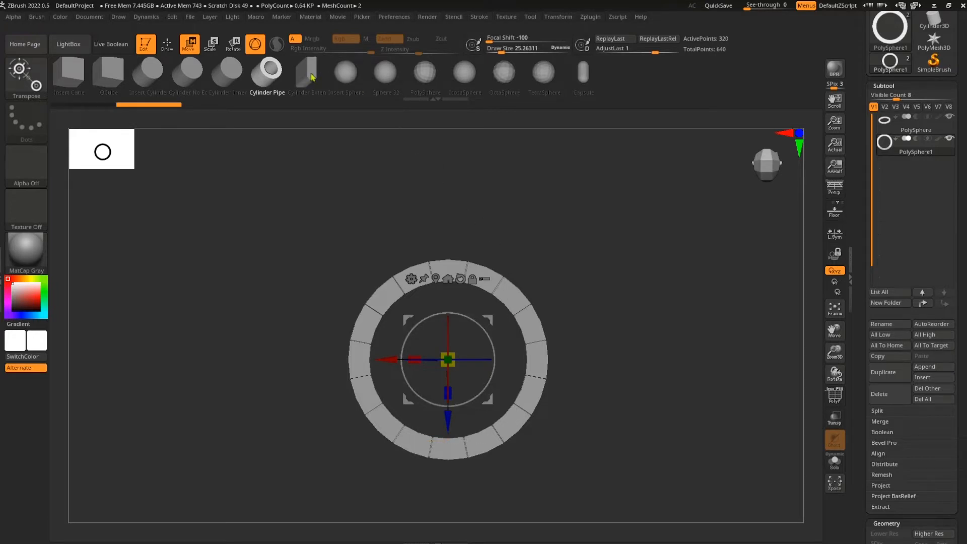
click(313, 76)
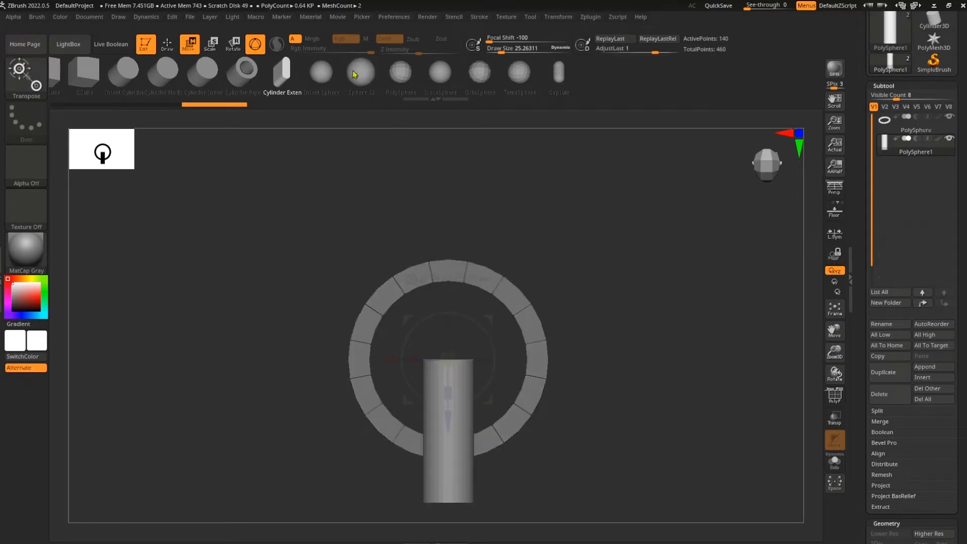
click(365, 76)
click(236, 76)
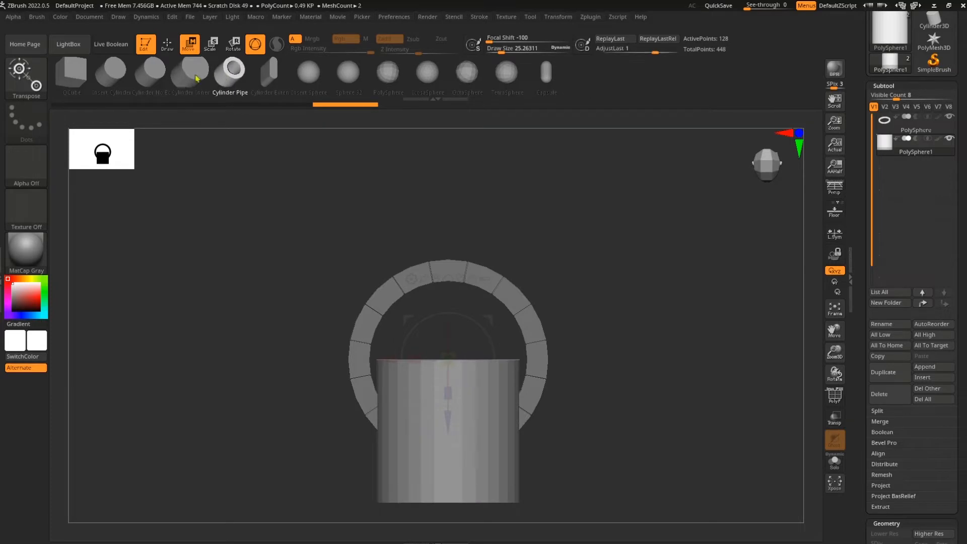
click(237, 77)
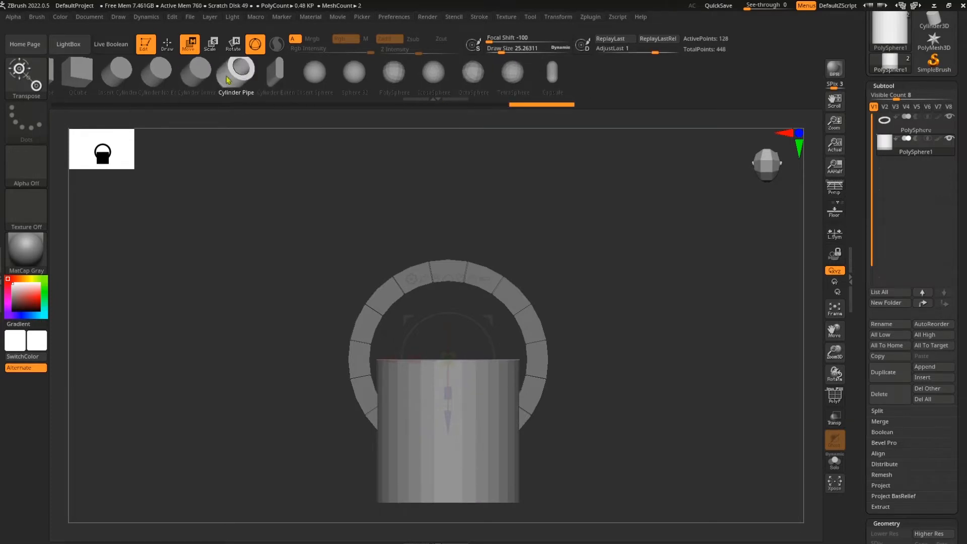
click(200, 78)
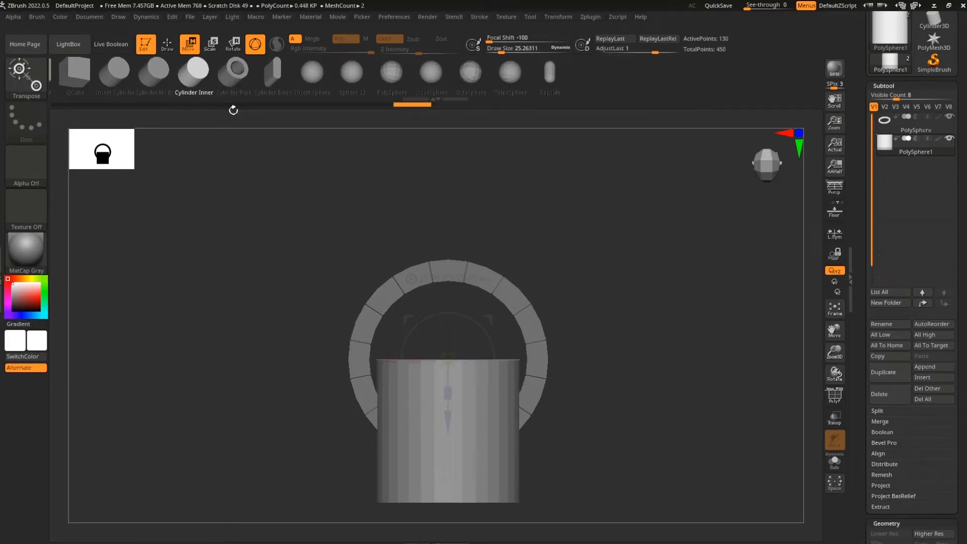
Rotate the cylinder 90° flat, squash it into a thin slab, and scale it to fill the ring
drag(476, 320, 588, 415)
shift+drag(623, 450, 645, 358)
drag(458, 340, 462, 427)
drag(624, 356, 614, 445)
drag(466, 383, 468, 388)
drag(600, 425, 622, 341)
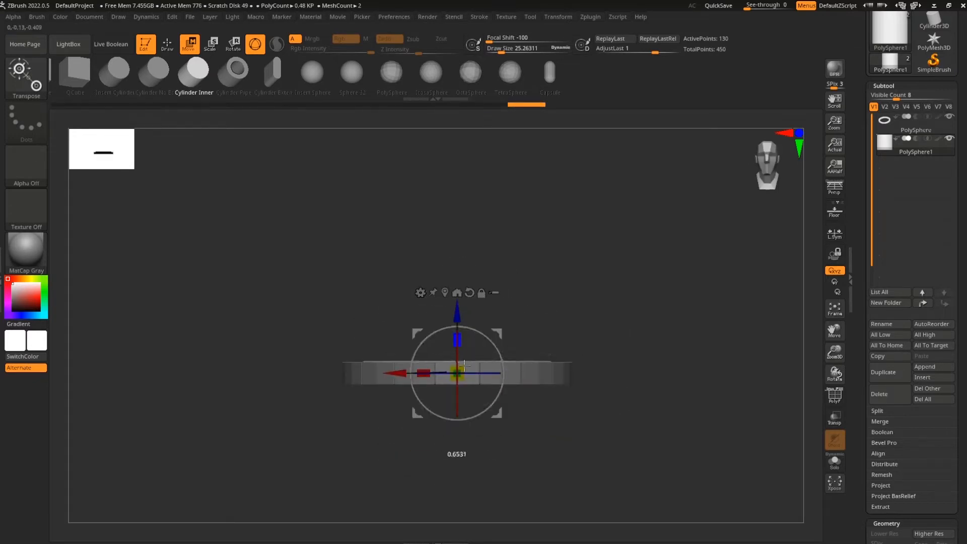
drag(516, 351, 646, 405)
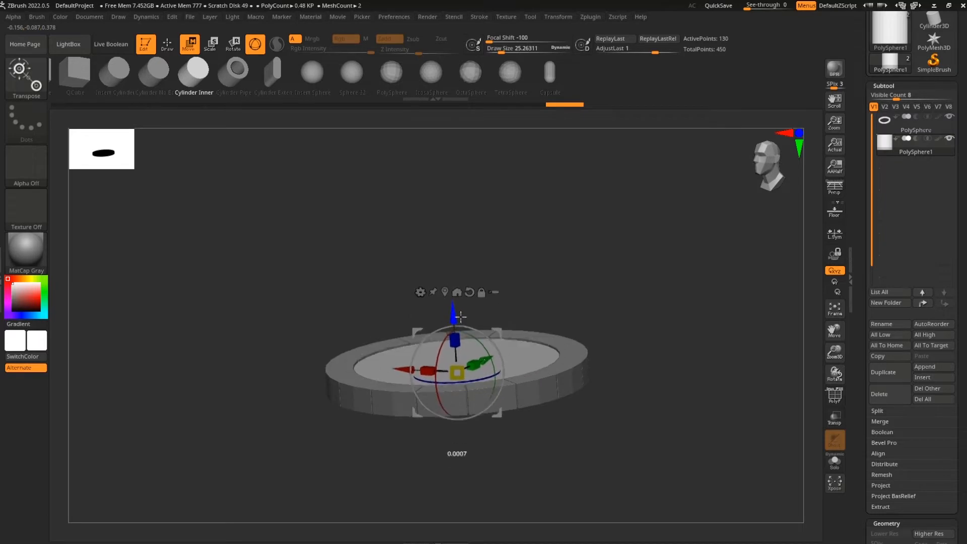
drag(619, 363, 680, 401)
Duplicate the piece as a new subtool, raise it, shrink it slightly, and lower it toward the base
click(890, 373)
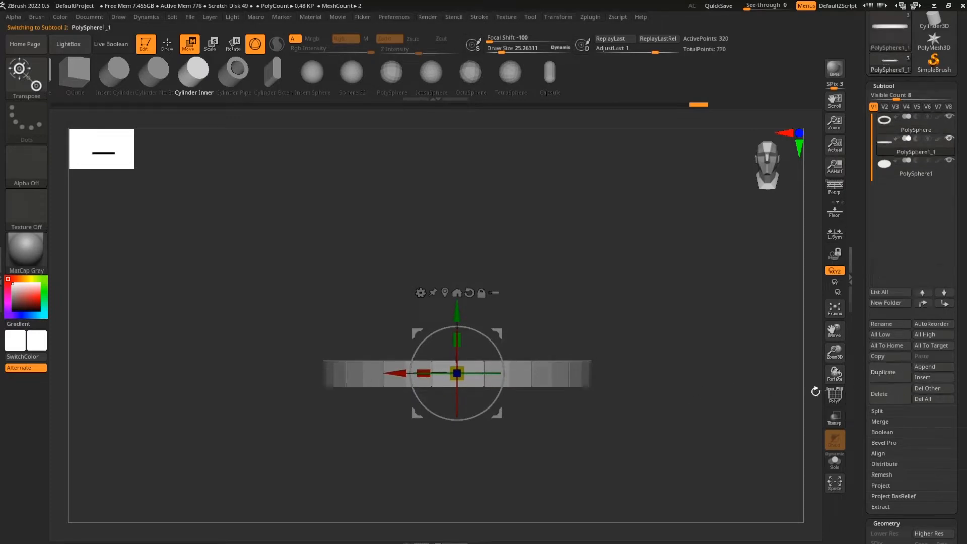
drag(458, 313, 458, 276)
drag(655, 241, 653, 370)
drag(458, 339, 455, 363)
shift+drag(673, 400, 671, 280)
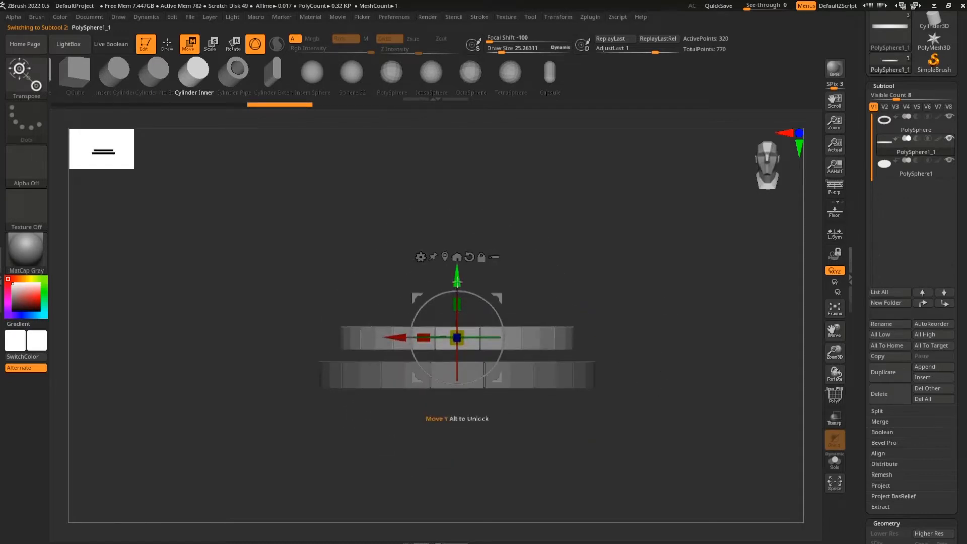
drag(457, 279, 457, 292)
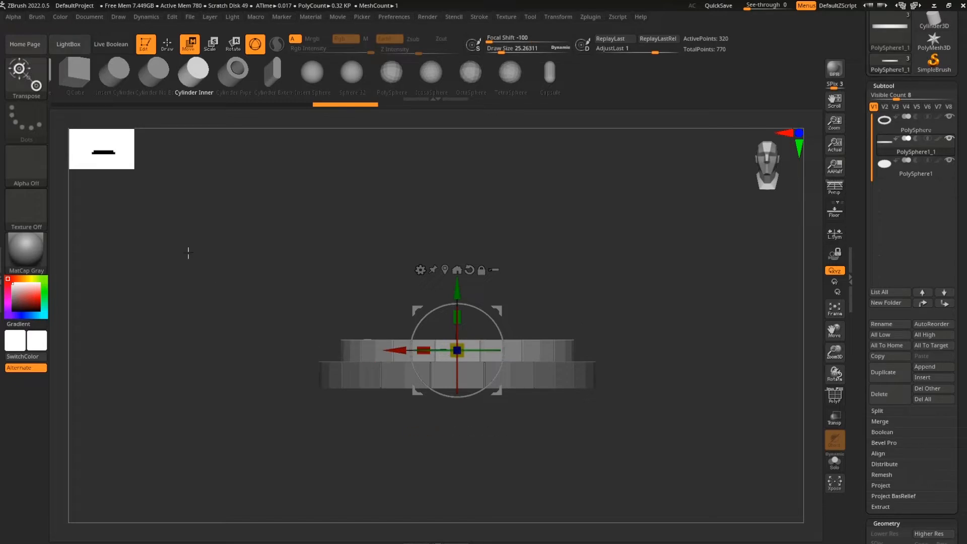
With ZModeler, mask the upper disc and raise its top with the Move gizmo
click(26, 85)
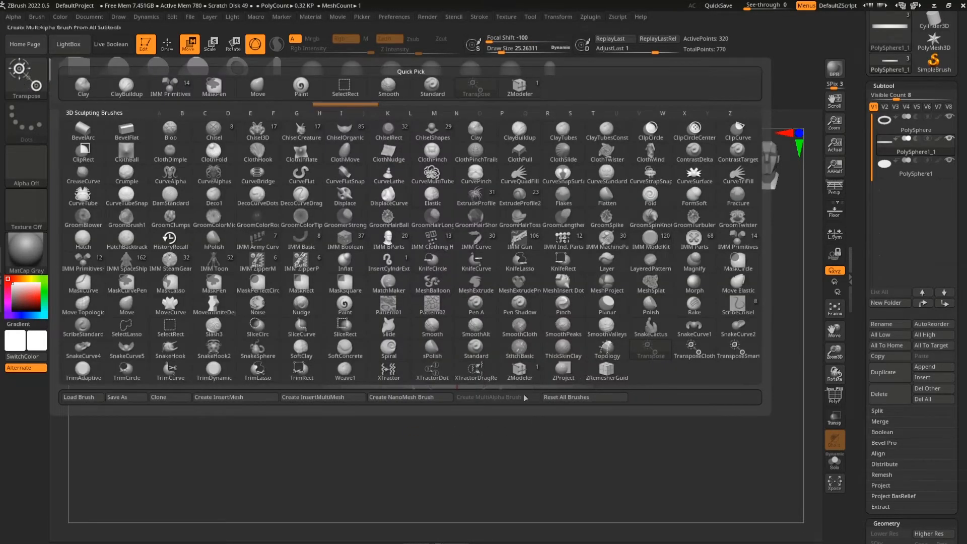
click(520, 372)
key(ctrl)
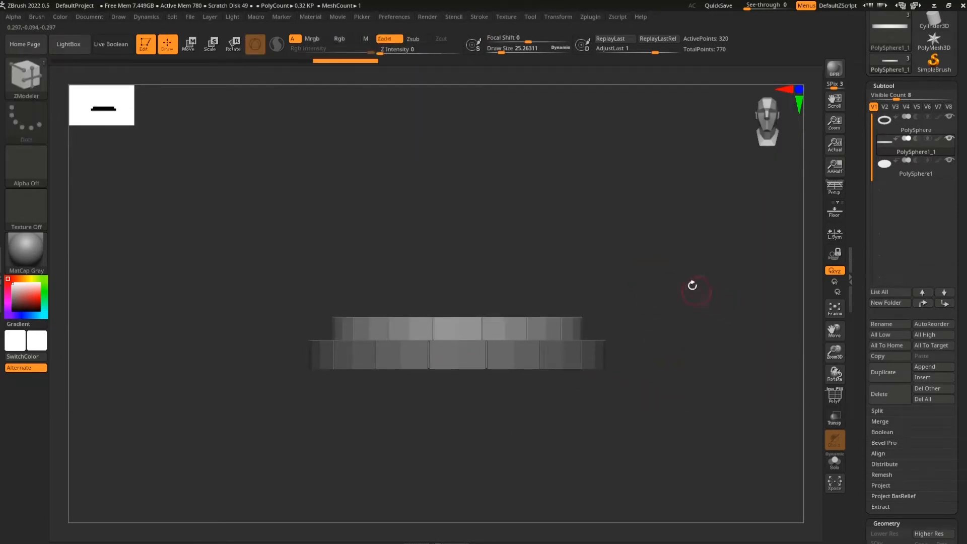
ctrl+drag(467, 312, 264, 337)
ctrl+click(265, 336)
key(w)
drag(457, 270, 459, 263)
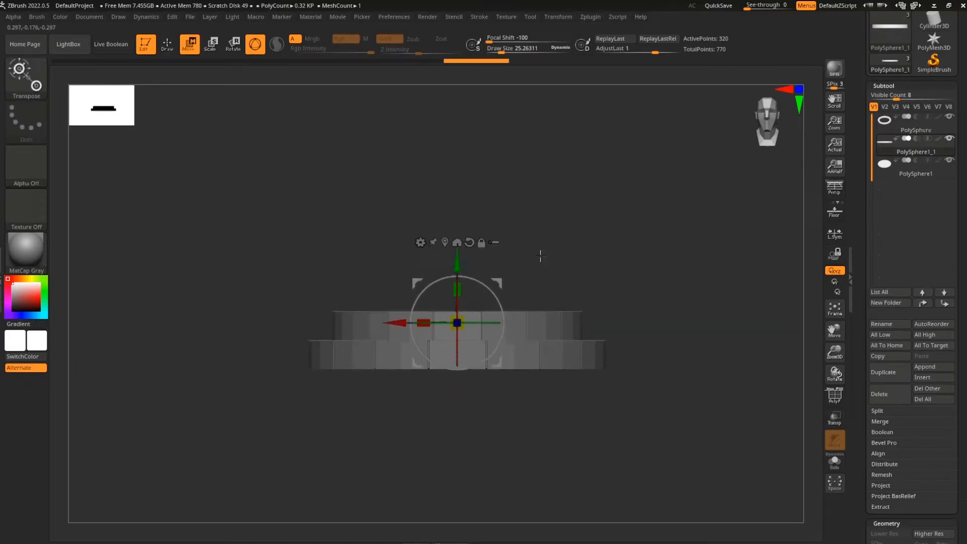
Rotate the inner ring slightly, then duplicate the brick ring and set the copy on top
shift+drag(689, 276, 688, 403)
drag(494, 352, 490, 357)
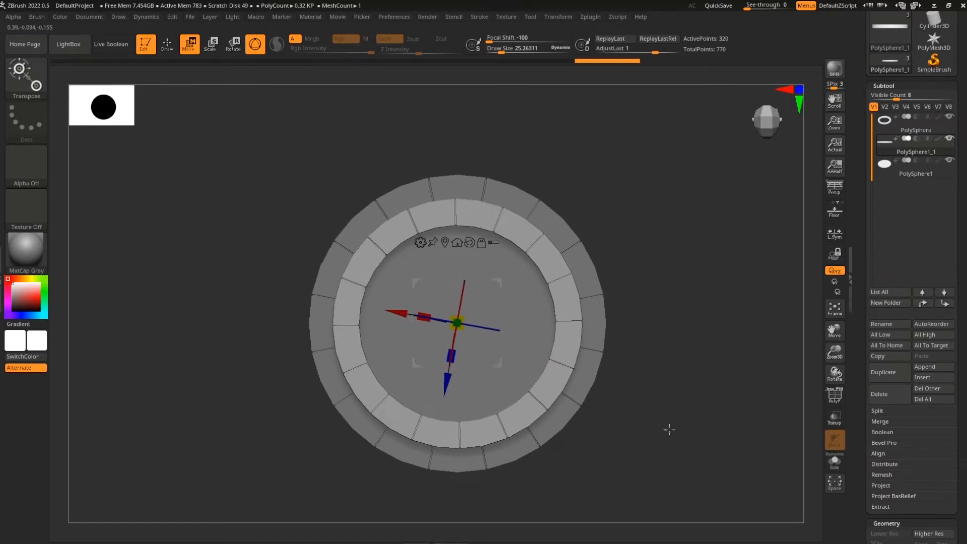
shift+drag(669, 429, 665, 306)
ctrl+drag(455, 271, 456, 227)
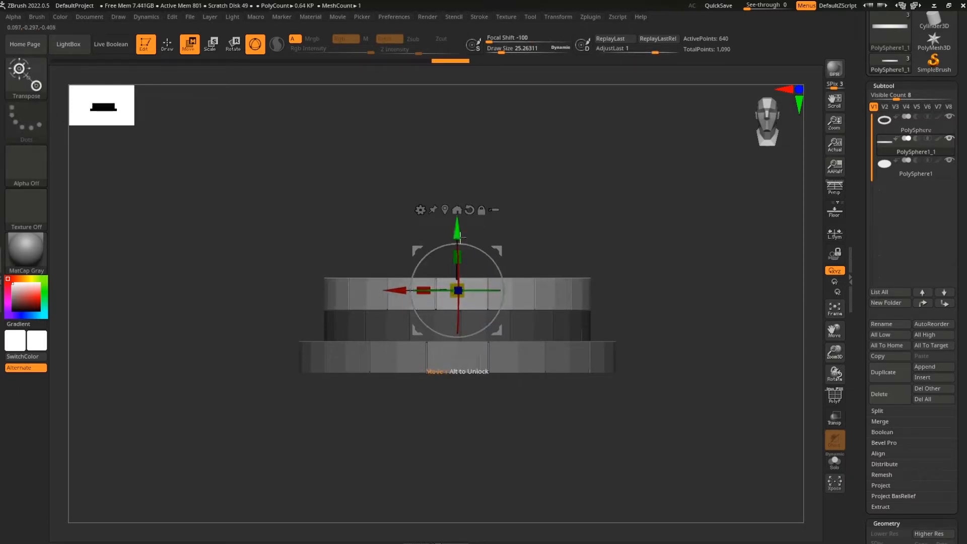
Duplicate the brick rings upward several times to stack a tall hollow well shaft on the base ring
mouse_move(639, 218)
mouse_down()
mouse_move(641, 363)
mouse_move(660, 405)
mouse_move(665, 292)
mouse_up()
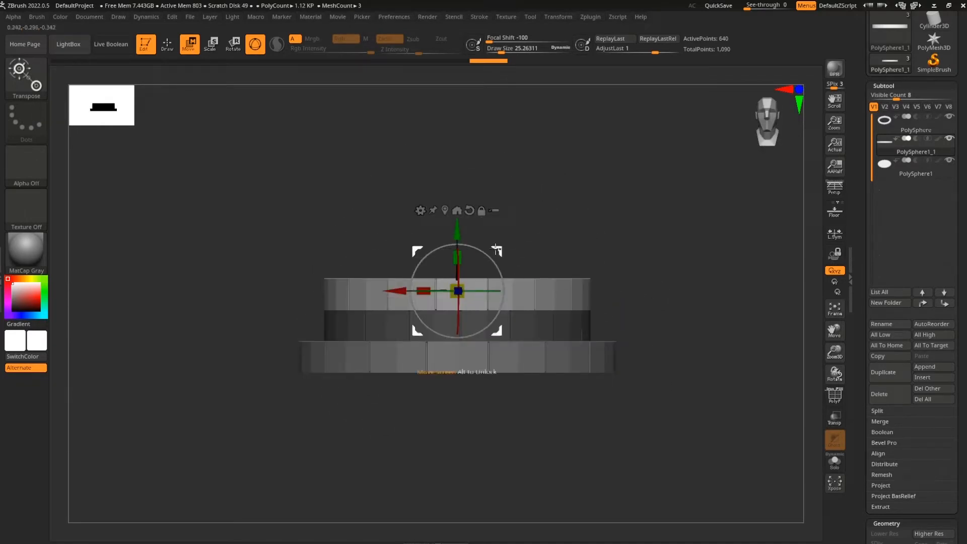
ctrl+drag(460, 231, 461, 198)
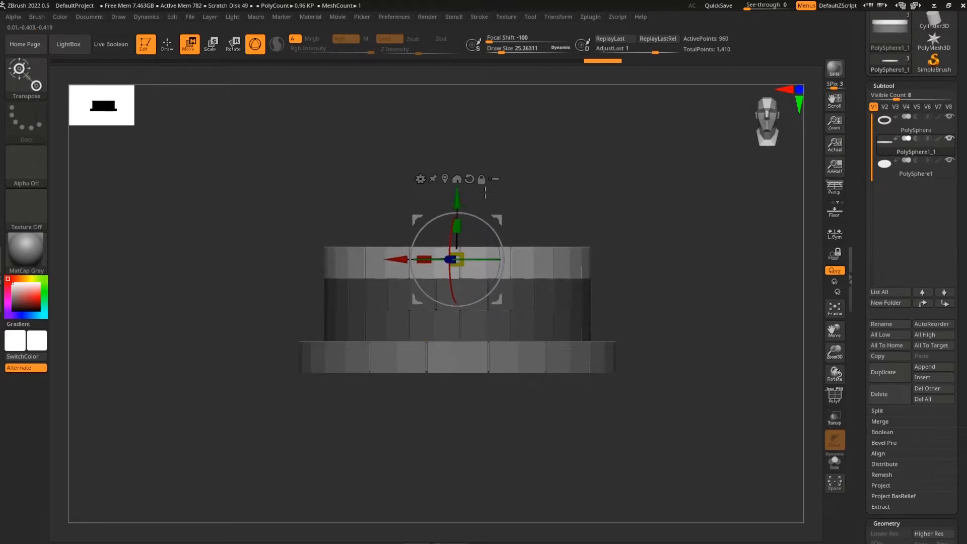
ctrl+drag(456, 197, 456, 116)
alt+drag(665, 220, 664, 291)
drag(457, 149, 457, 142)
drag(693, 267, 698, 229)
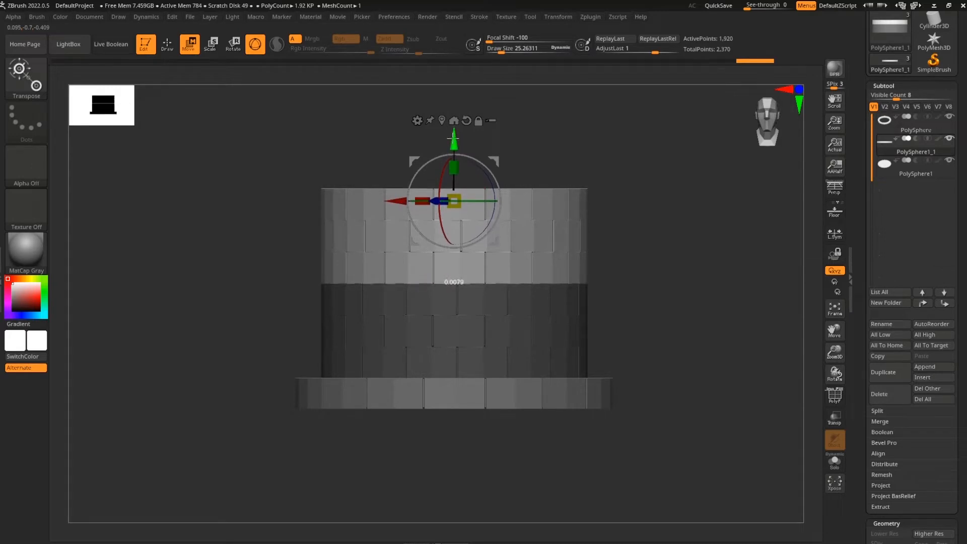
drag(669, 302, 542, 216)
key(shift+f)
key(shift+f)
key(shift+f)
key(q)
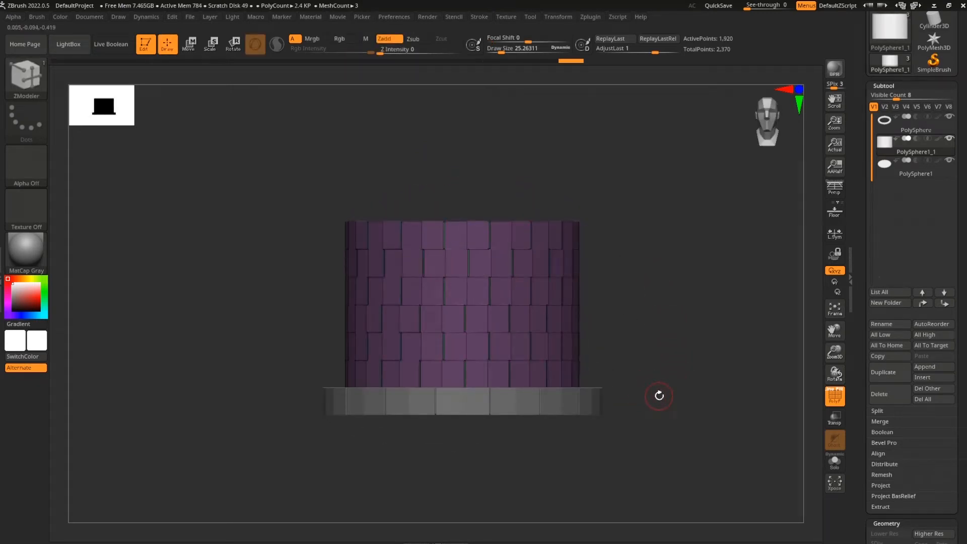
Give each brick ring its own polygroup using Auto Groups
drag(719, 366, 725, 358)
drag(962, 408, 961, 23)
drag(953, 514, 953, 390)
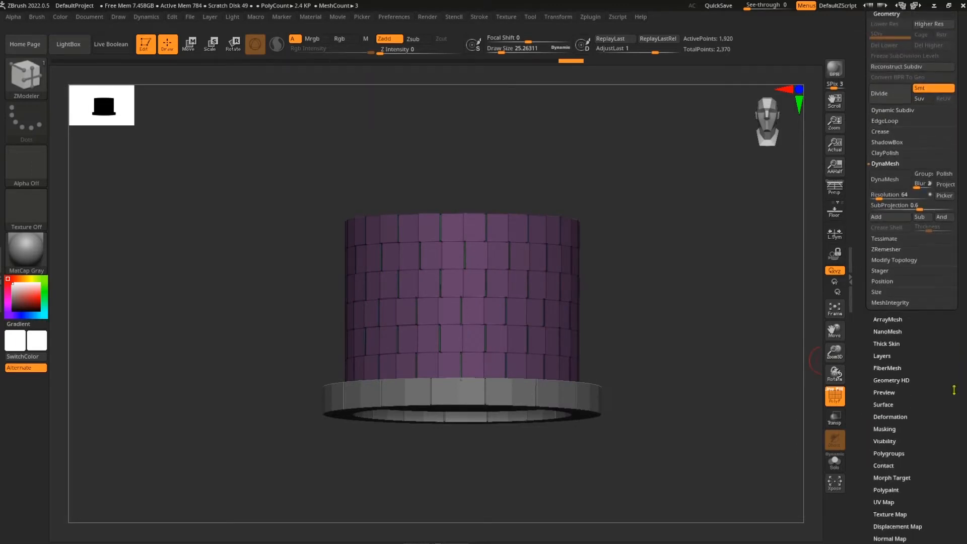
click(906, 452)
click(887, 301)
Hide the top two brick courses, leaving four coloured courses visible (1,280 active points)
mouse_move(656, 371)
mouse_down()
mouse_move(658, 403)
mouse_move(663, 387)
mouse_up()
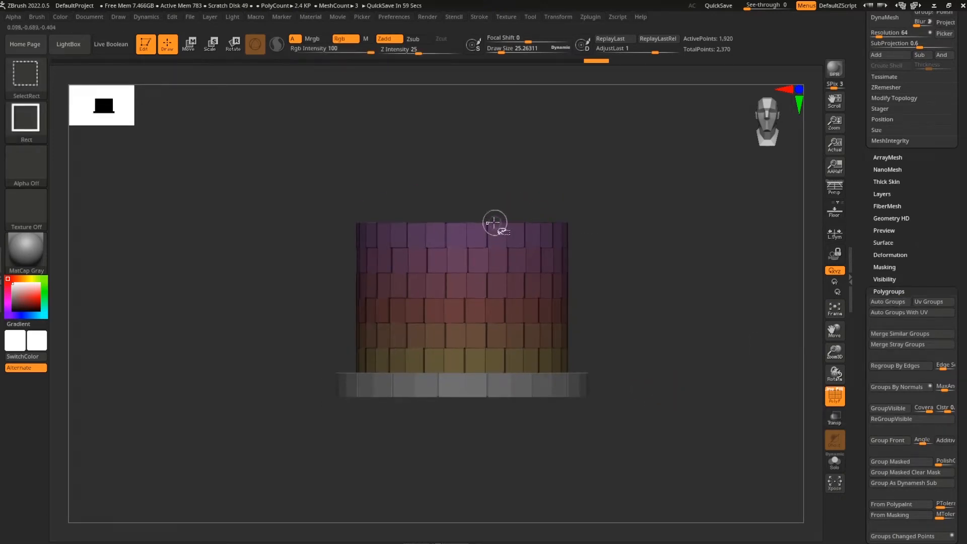
ctrl+shift+click(495, 225)
drag(644, 211, 669, 325)
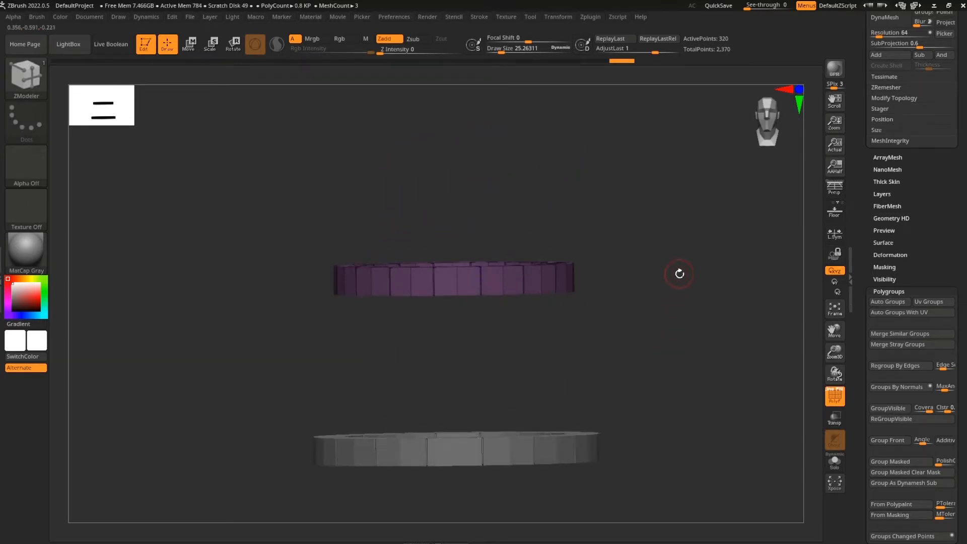
ctrl+shift+click(736, 384)
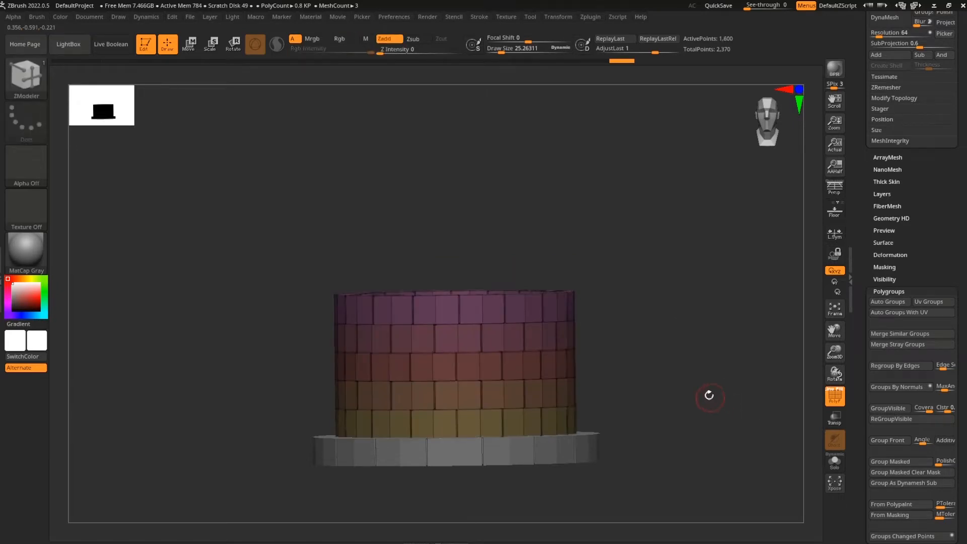
mouse_move(654, 315)
mouse_down()
mouse_move(691, 326)
mouse_move(684, 382)
mouse_move(685, 289)
mouse_up()
mouse_move(500, 297)
mouse_down()
mouse_move(691, 367)
mouse_move(699, 327)
mouse_move(698, 385)
mouse_up()
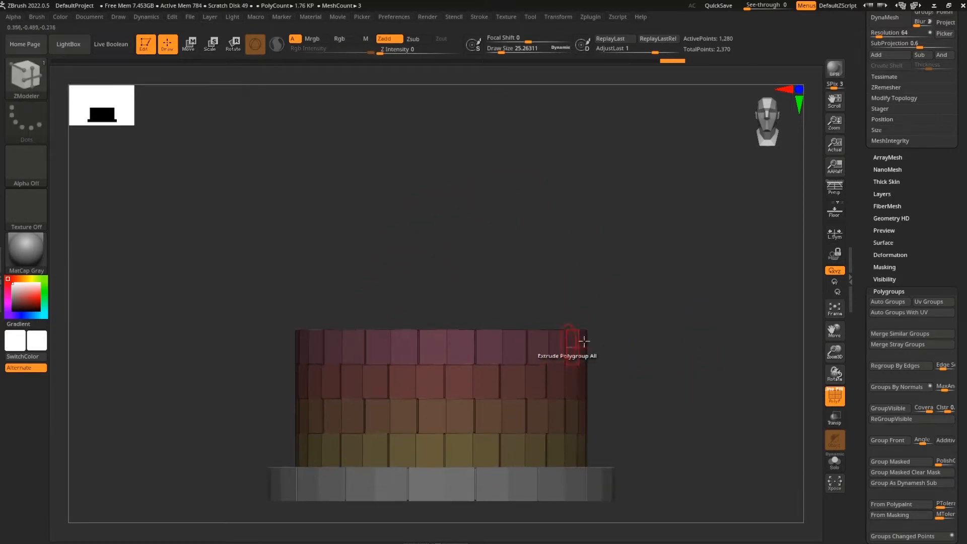
shift+drag(687, 428, 688, 407)
scroll(965, 294, up, 7)
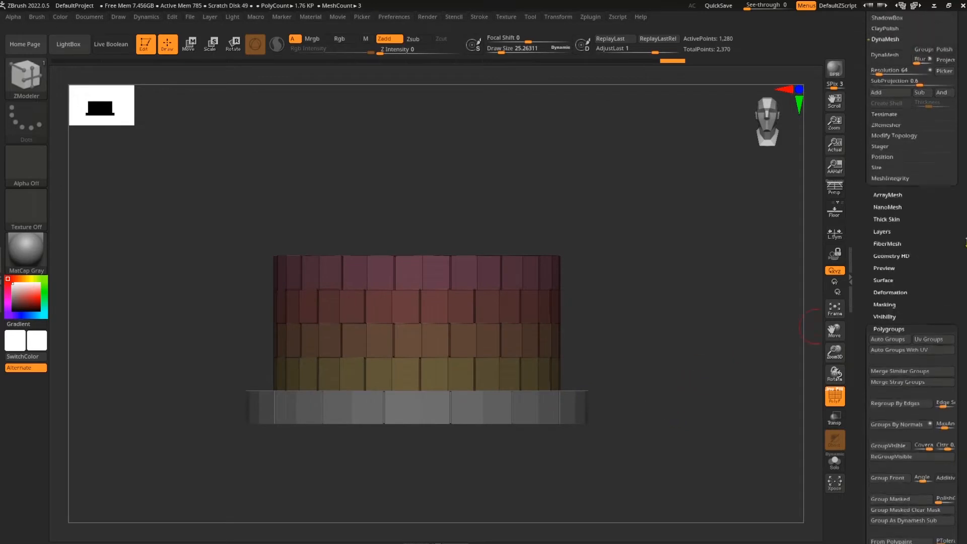
mouse_move(965, 295)
mouse_down()
mouse_move(965, 304)
mouse_move(964, 280)
mouse_up()
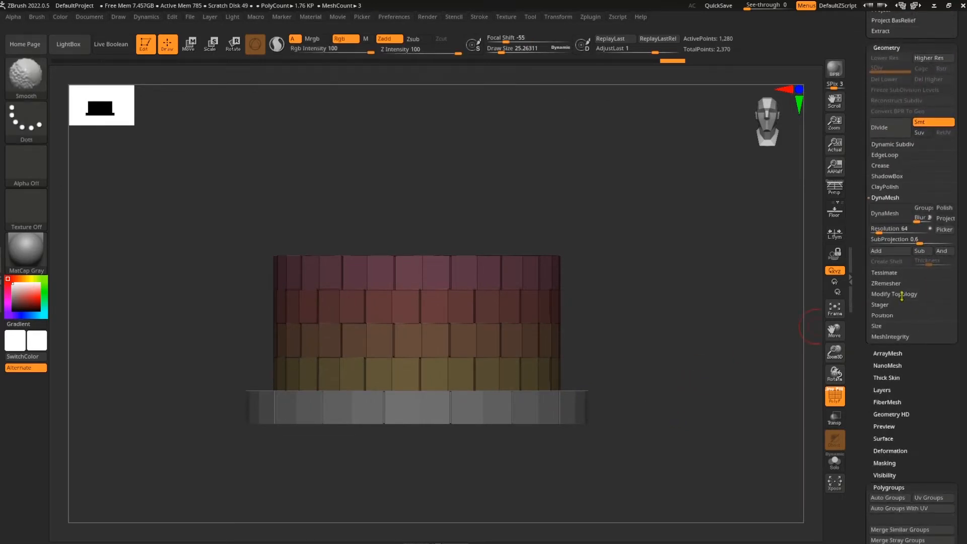
Delete the hidden brick rings with Del Hidden, dropping points from 2,370 to 1,730, and turn off polyframe
click(902, 294)
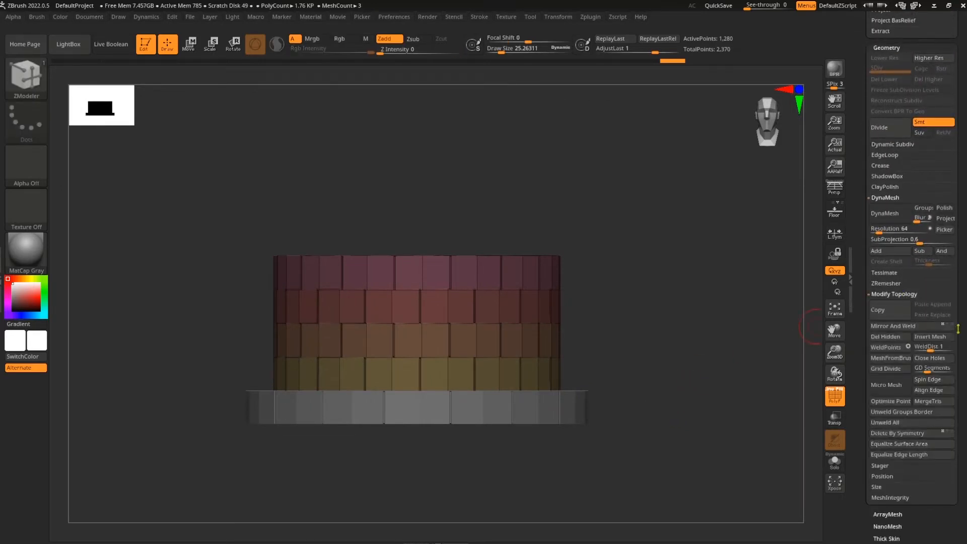
click(891, 336)
drag(765, 385, 687, 419)
mouse_move(718, 432)
shift+mouse_down()
mouse_move(690, 440)
mouse_move(717, 387)
shift+mouse_up()
key(shift+f)
drag(803, 349, 623, 397)
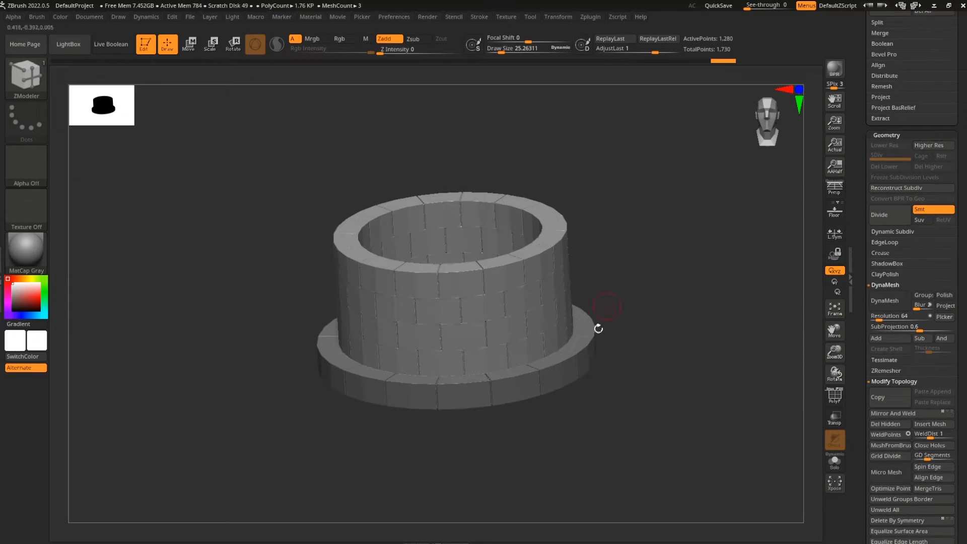
drag(613, 446, 618, 443)
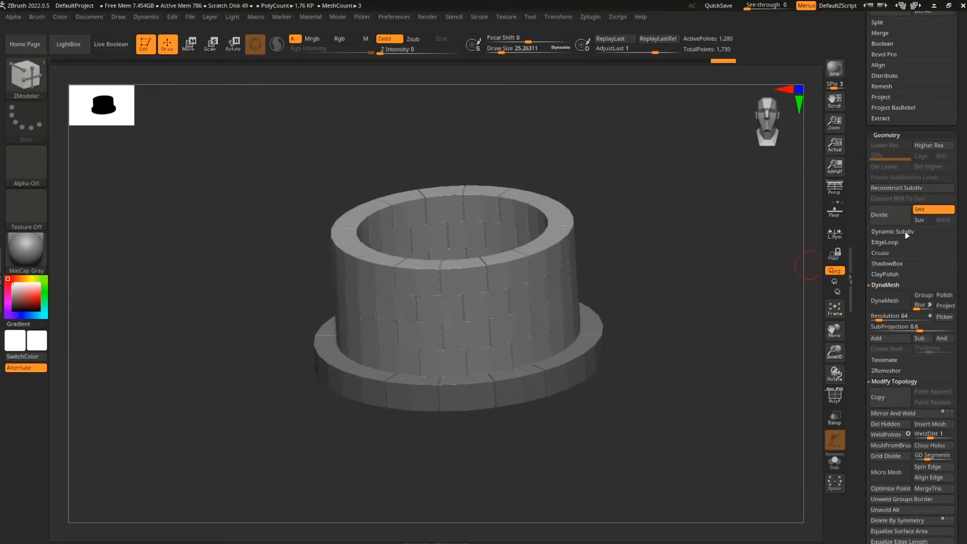
key(shift)
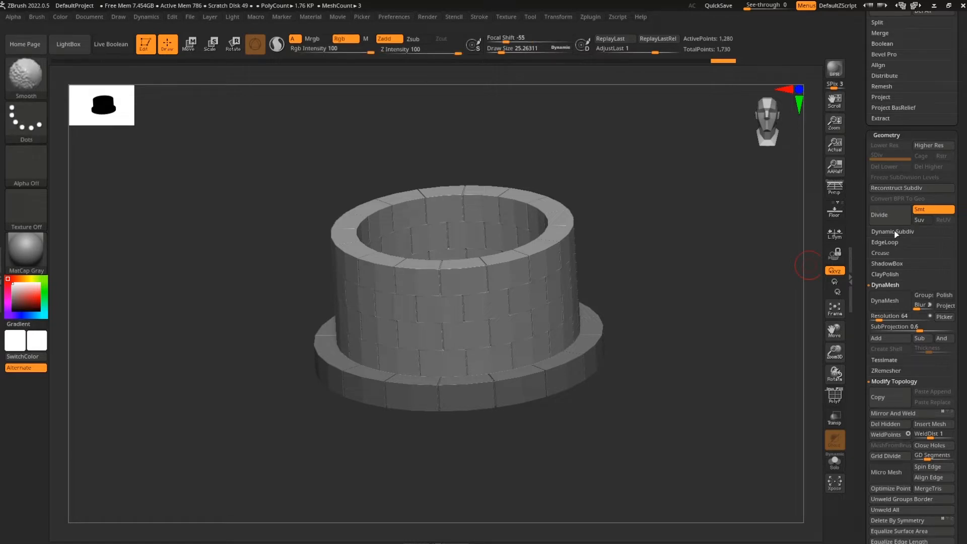
Turn on Dynamic subdivision so the wall's bricks render smoothly rounded
click(896, 232)
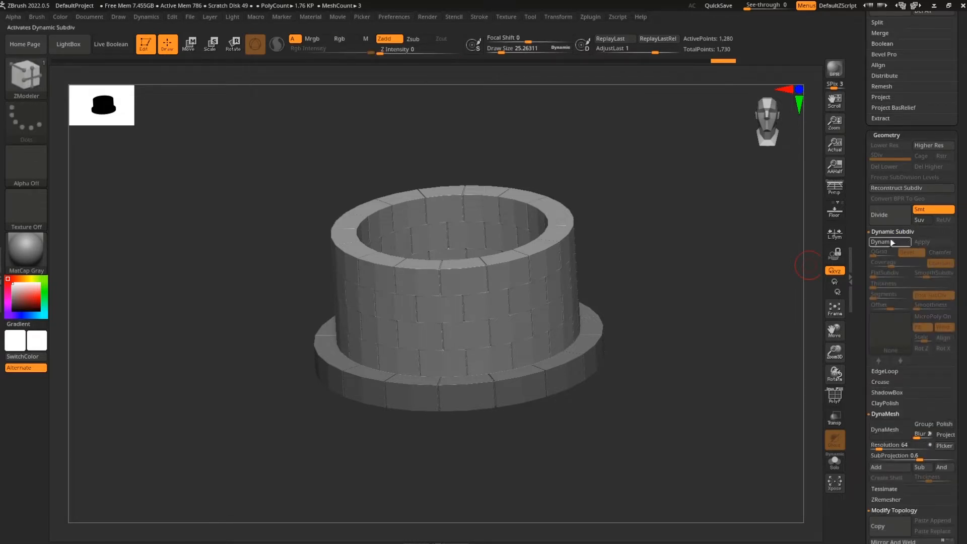
click(895, 243)
drag(750, 323, 681, 372)
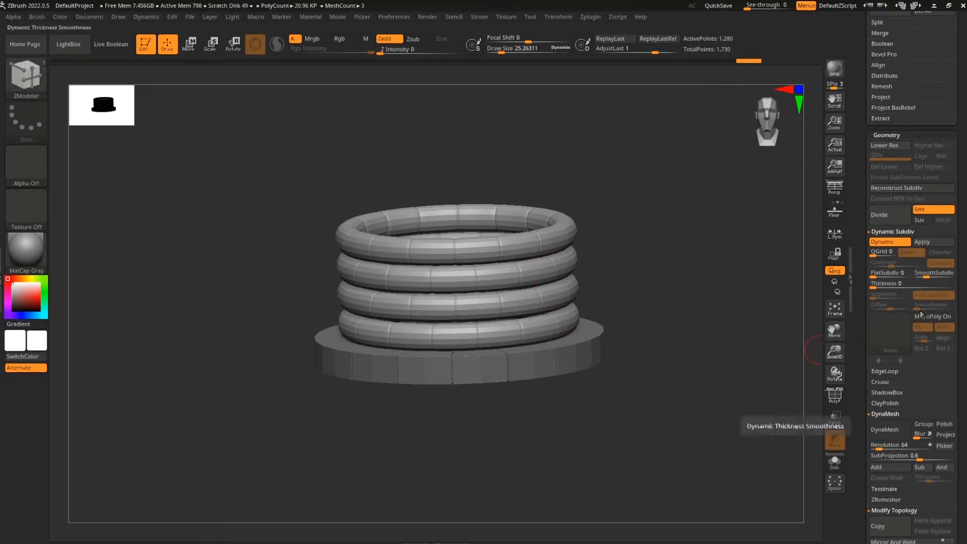
Crease the wall's brick edges and lower CreaseLvl to 3 for softened bevels
click(880, 382)
drag(966, 399, 964, 387)
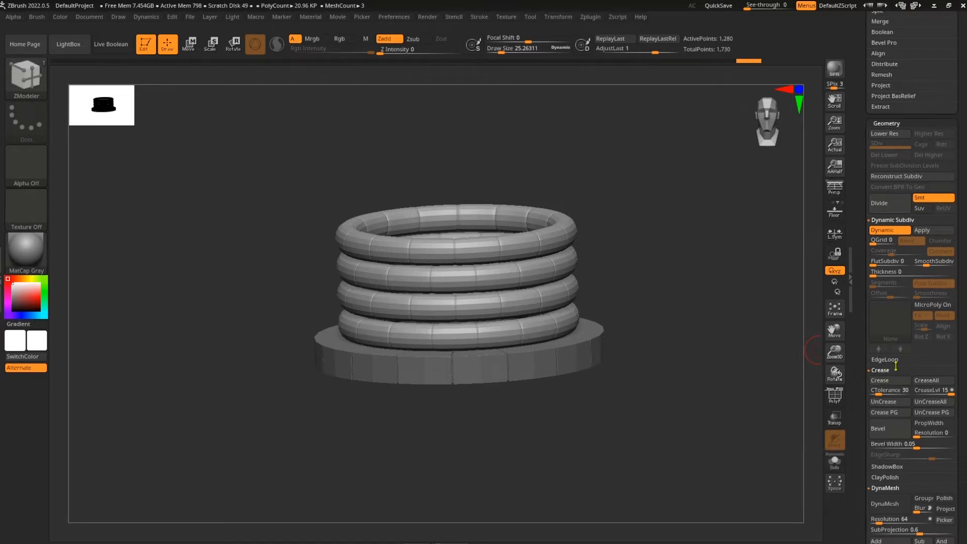
click(890, 384)
drag(731, 362, 810, 375)
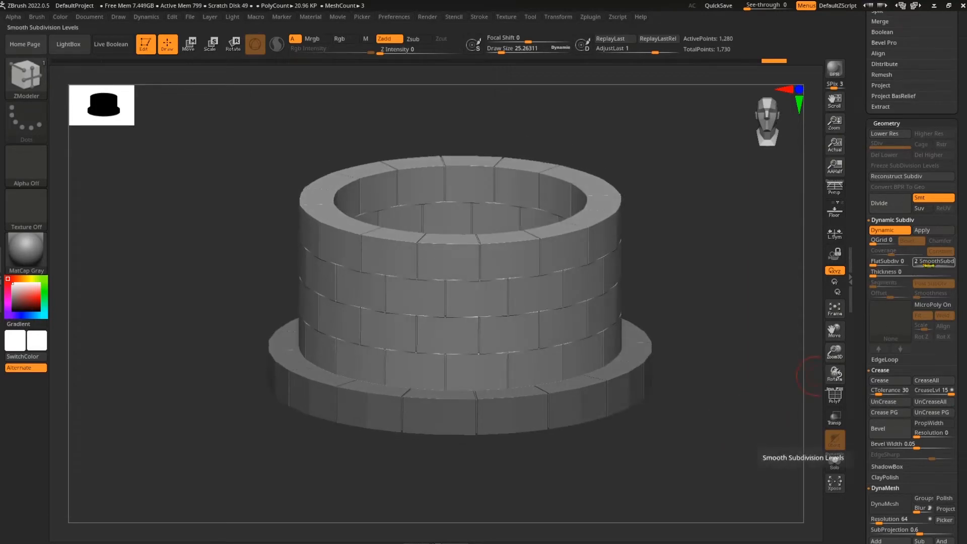
drag(965, 426, 961, 416)
drag(940, 383, 933, 384)
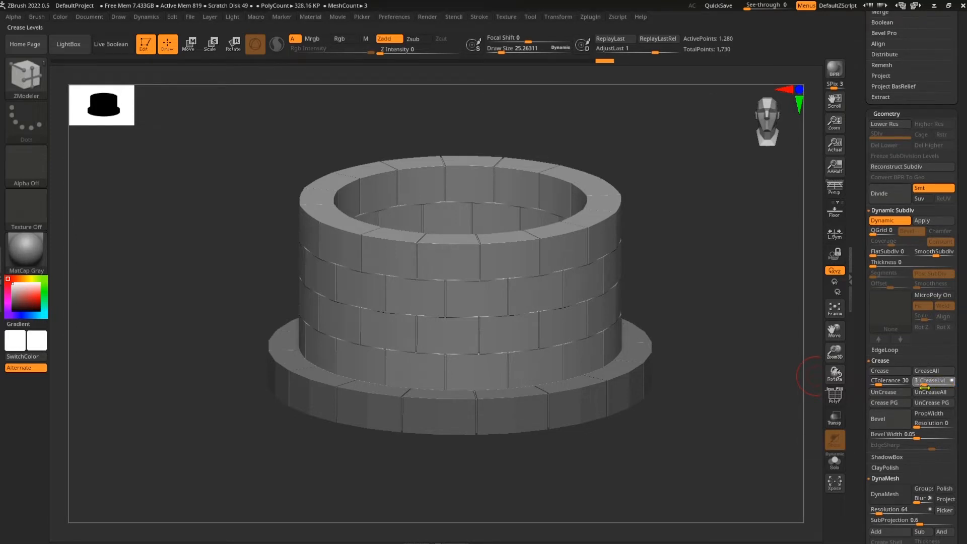
drag(924, 388, 923, 387)
drag(751, 419, 741, 442)
alt+drag(747, 273, 572, 346)
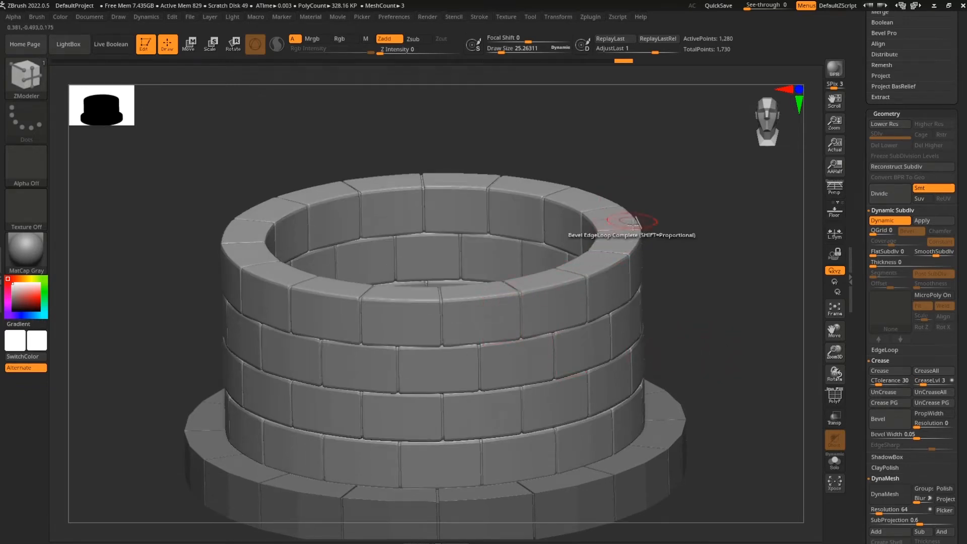
drag(685, 318, 631, 414)
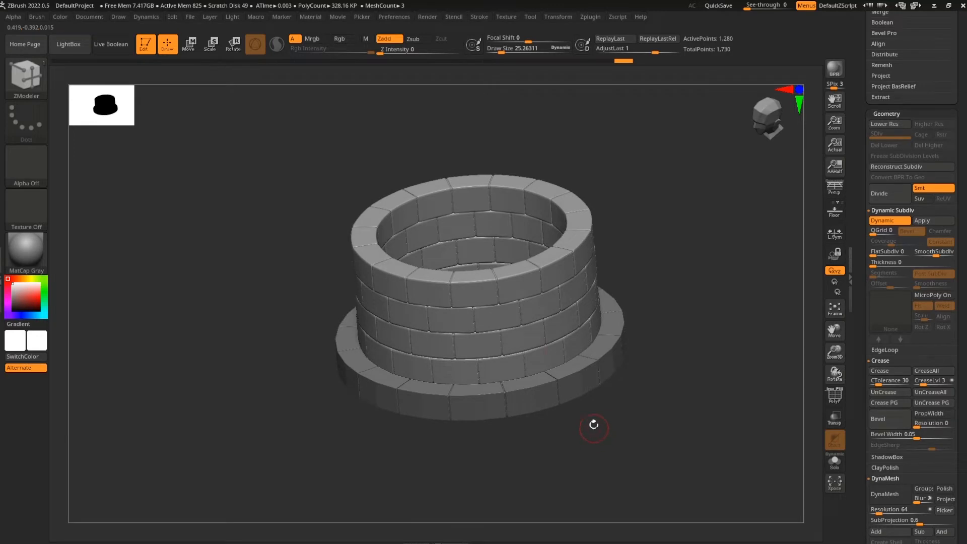
drag(624, 375, 802, 327)
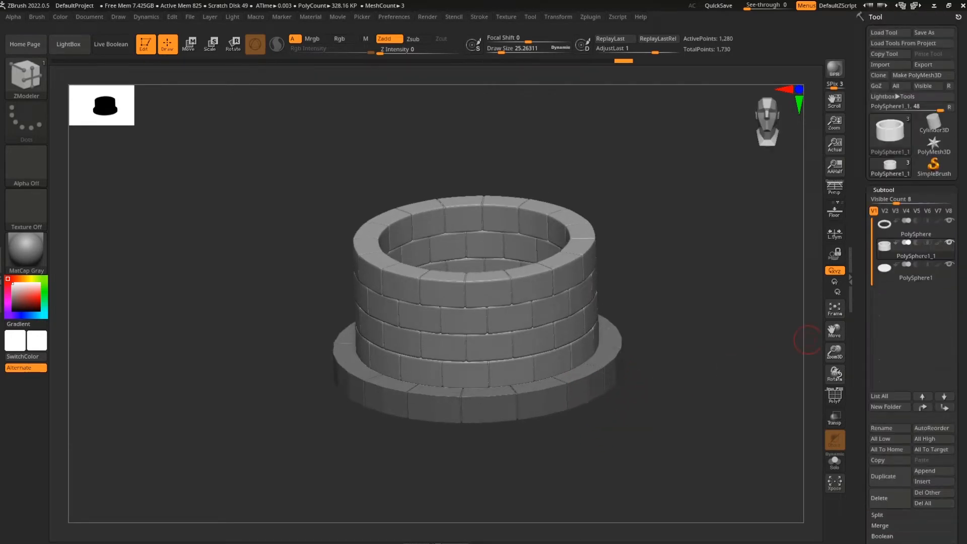
On the base ring subtool, enable Dynamic Subdiv with SmoothSubdiv 4, Crease on and CreaseLvl 3
click(918, 236)
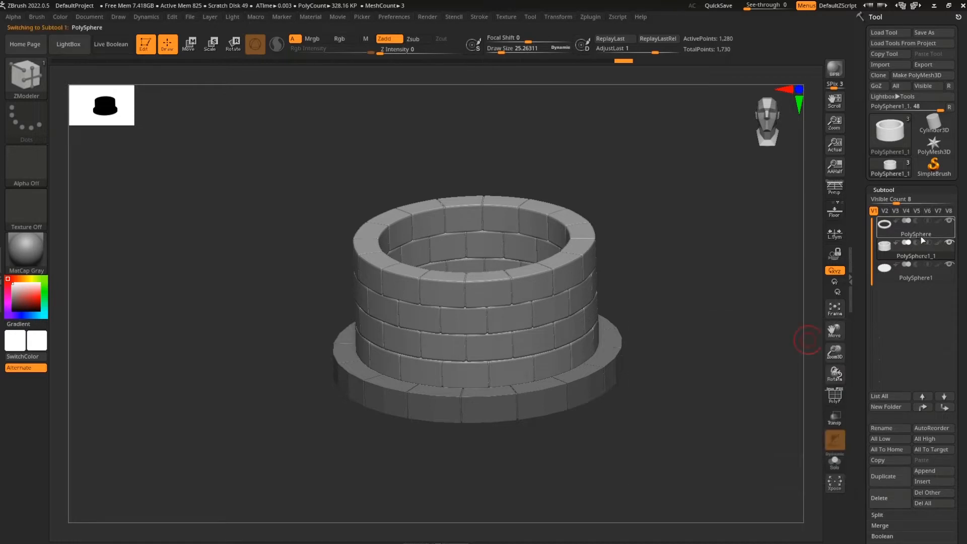
scroll(956, 375, down, 5)
scroll(956, 375, down, 4)
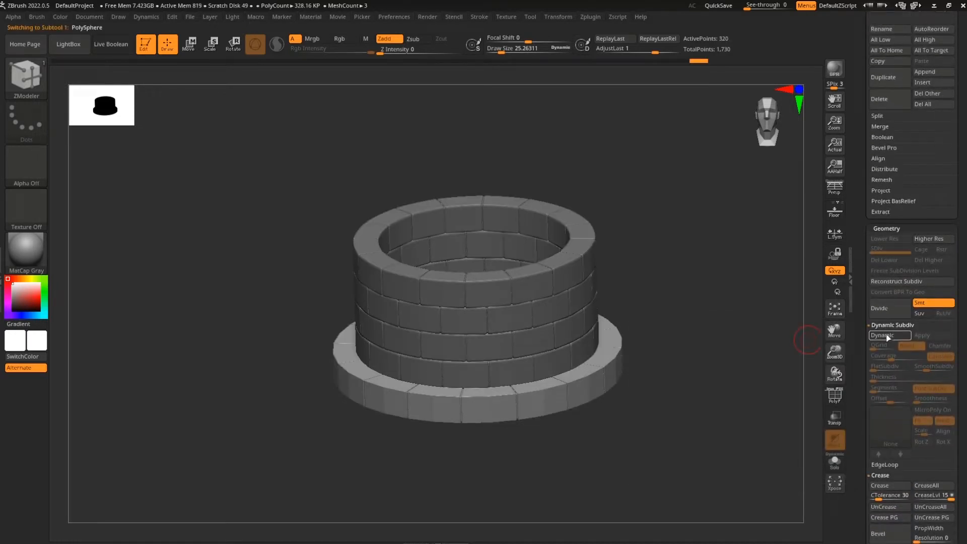
click(904, 336)
drag(937, 370, 938, 370)
scroll(947, 420, down, 1)
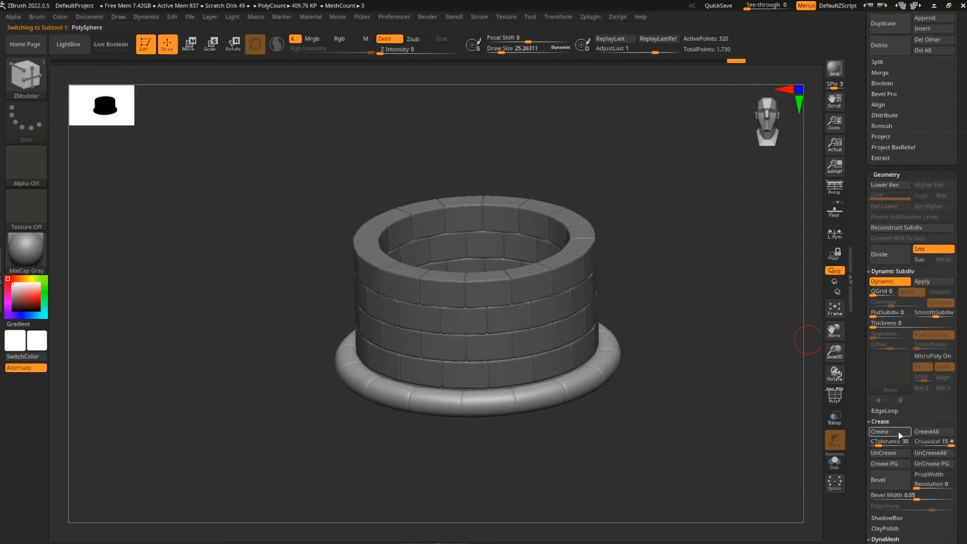
click(899, 433)
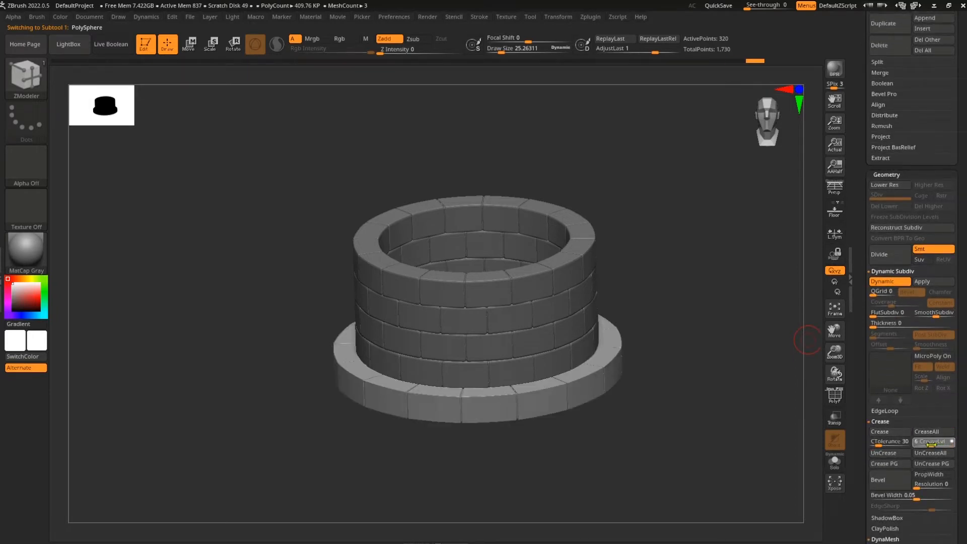
drag(924, 446, 924, 446)
mouse_move(664, 460)
mouse_down()
mouse_move(698, 385)
mouse_move(690, 434)
mouse_move(644, 452)
mouse_move(649, 442)
mouse_move(712, 378)
mouse_move(693, 348)
mouse_move(688, 457)
mouse_move(673, 503)
mouse_move(567, 419)
mouse_move(639, 432)
mouse_move(607, 385)
mouse_move(653, 375)
mouse_move(708, 410)
mouse_move(682, 429)
mouse_move(679, 418)
mouse_move(691, 401)
mouse_move(688, 425)
mouse_move(702, 430)
mouse_move(650, 429)
mouse_move(702, 430)
mouse_move(689, 362)
mouse_move(683, 468)
mouse_move(679, 443)
mouse_up()
key(shift+f)
Select the floor disc subtool and pick the QCube insert mesh brush
drag(860, 338, 860, 524)
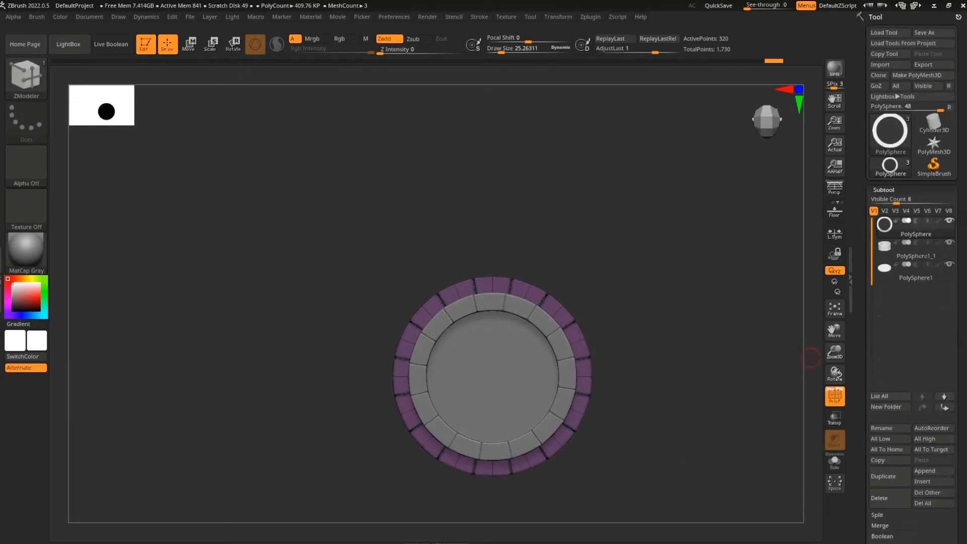
click(916, 278)
click(26, 78)
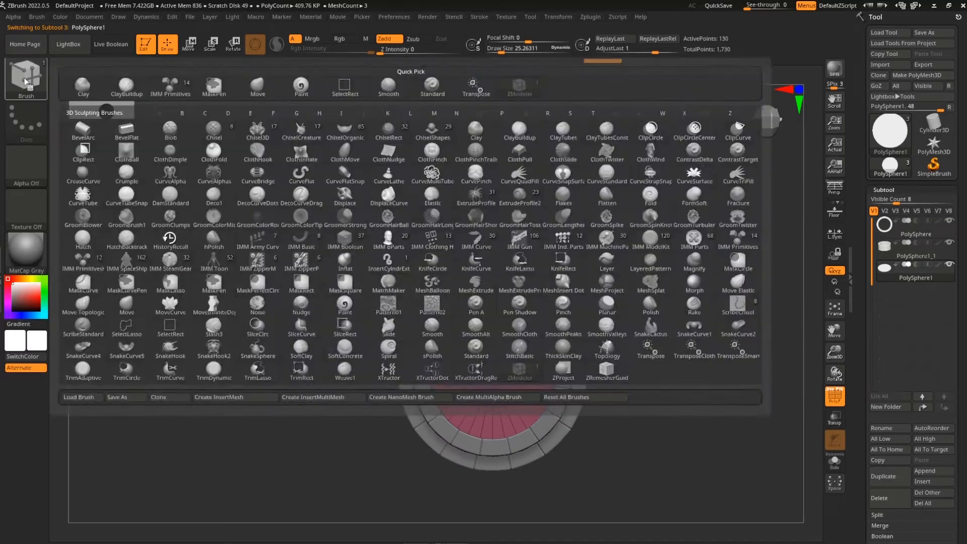
click(738, 242)
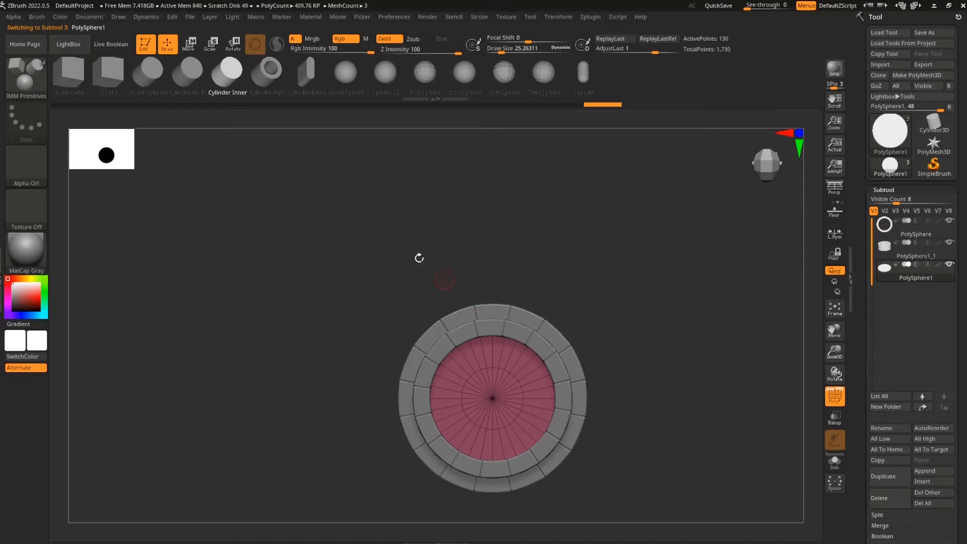
click(109, 73)
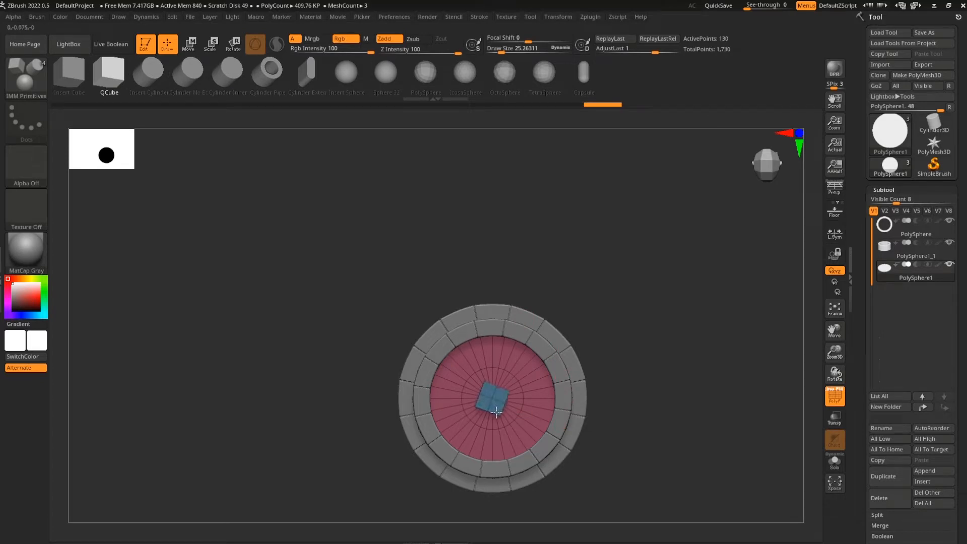
Insert a cube at the floor centre, then undo the misplaced cube
alt+drag(628, 444, 615, 413)
drag(466, 311, 454, 345)
drag(635, 453, 663, 435)
key(ctrl+z)
key(w)
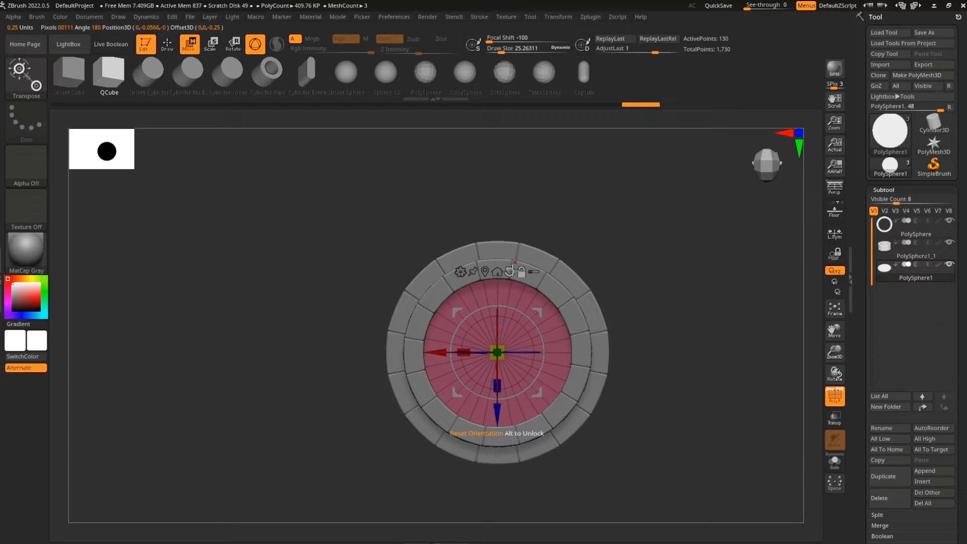
Insert a QCube block at the centre of the floor disc
alt+drag(658, 426, 659, 430)
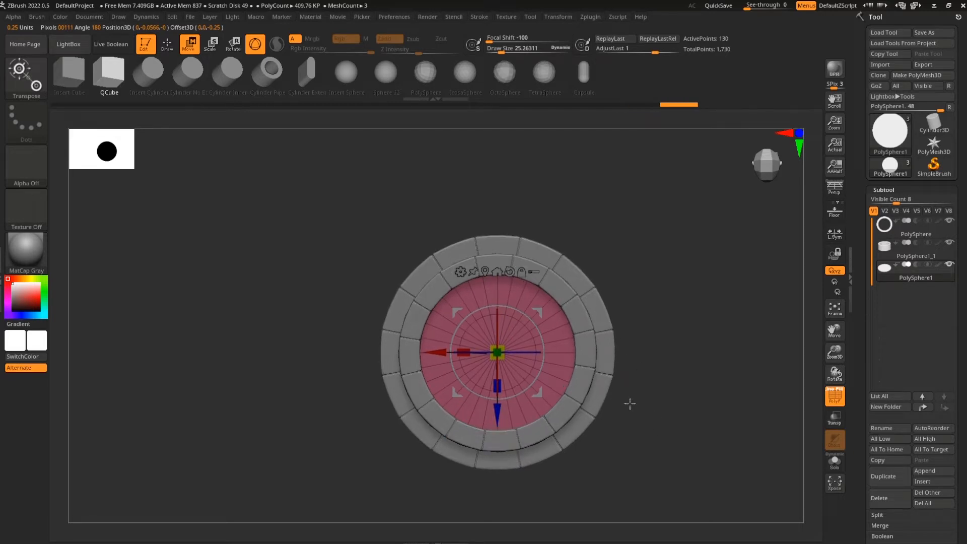
click(168, 46)
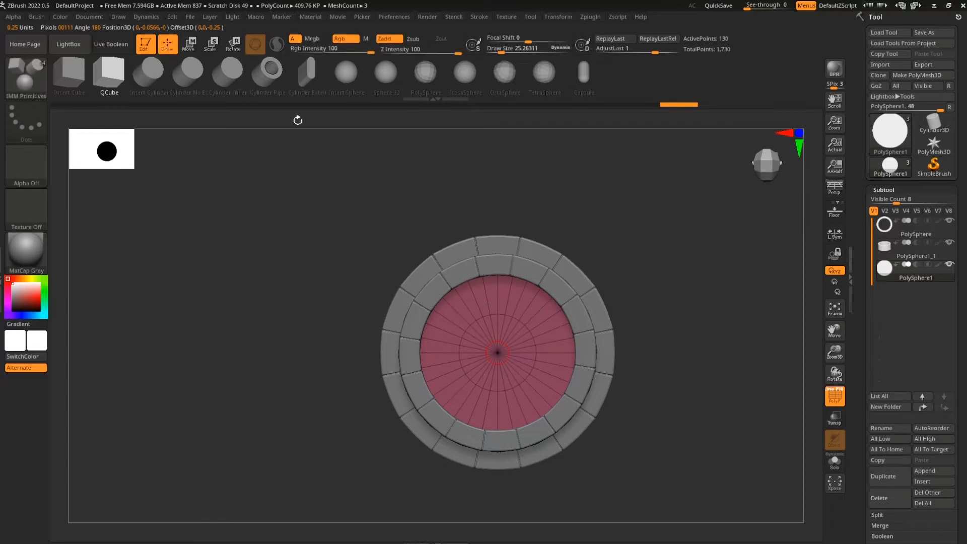
drag(502, 368, 503, 372)
drag(619, 402, 663, 410)
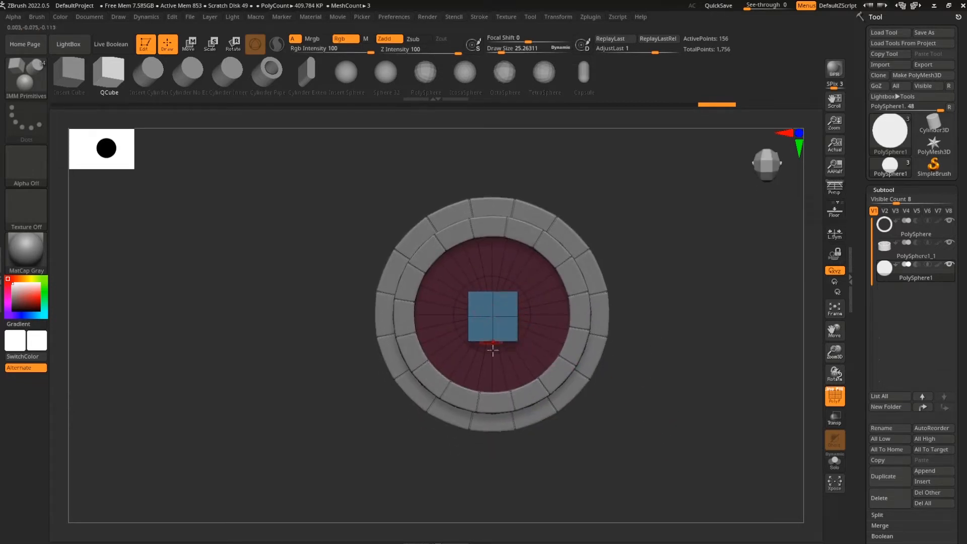
Split the cube off the floor into its own subtool, PolySphere2, with Split Masked Points
drag(861, 418, 860, 209)
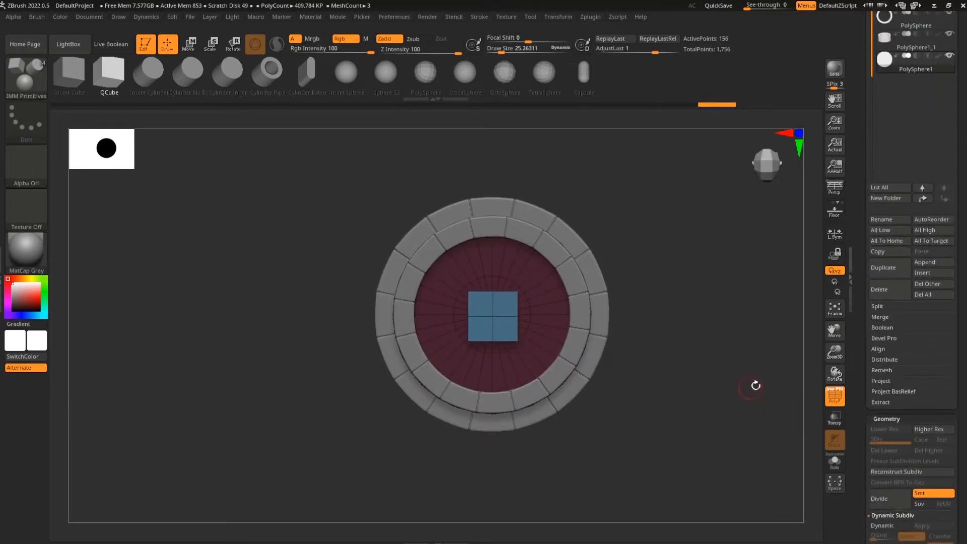
click(881, 306)
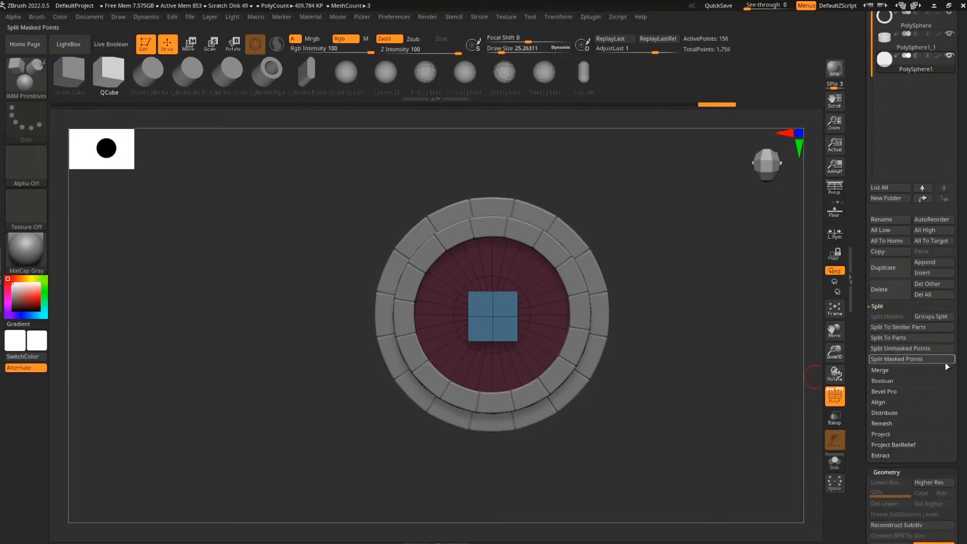
click(912, 359)
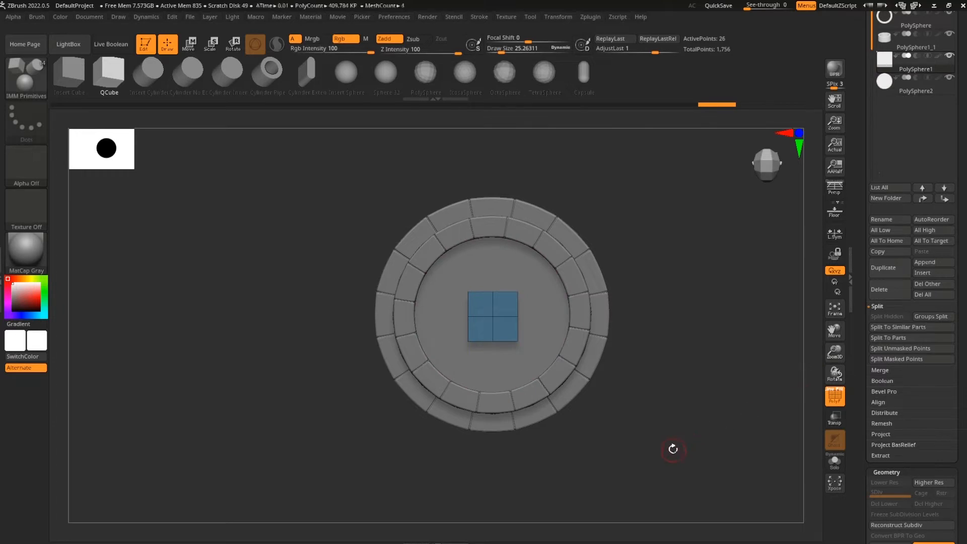
click(26, 76)
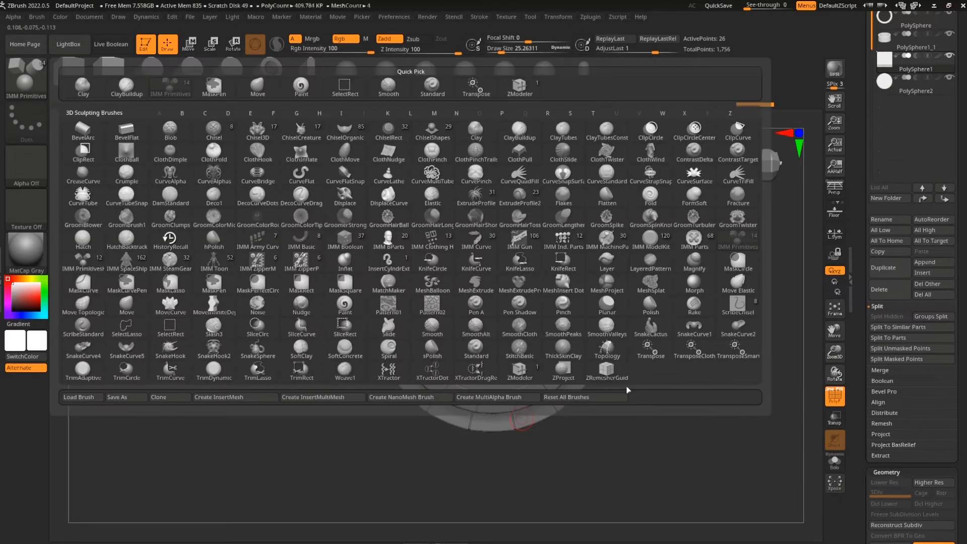
Move the block sideways along X, out of the wall to beside the well
click(519, 376)
mouse_move(702, 443)
mouse_down()
mouse_move(691, 416)
mouse_move(720, 348)
mouse_up()
drag(862, 282, 861, 417)
shift+drag(717, 385, 689, 456)
key(w)
drag(658, 427, 622, 399)
drag(500, 328, 352, 330)
Stretch the block along Z into a tall, thin vertical post standing on the ground
drag(417, 388, 471, 404)
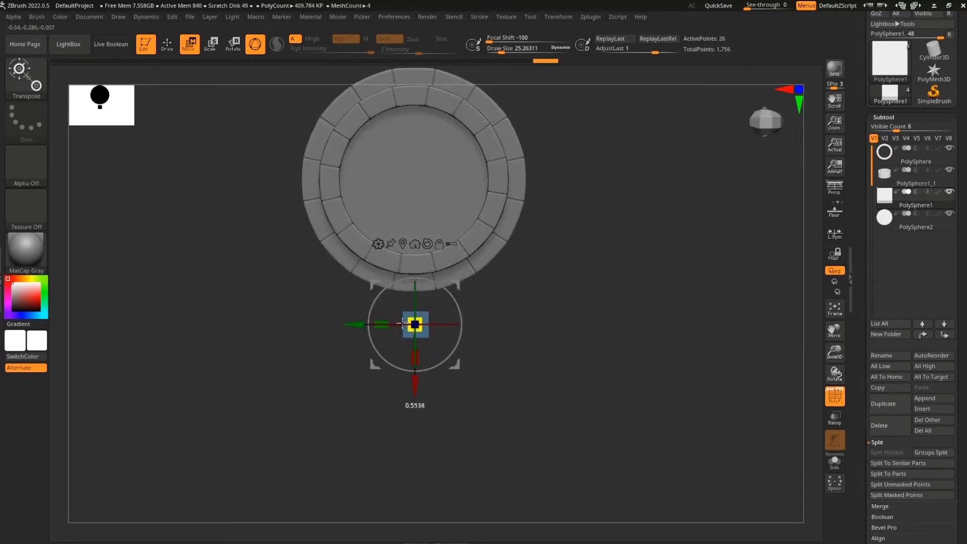
drag(578, 409, 484, 370)
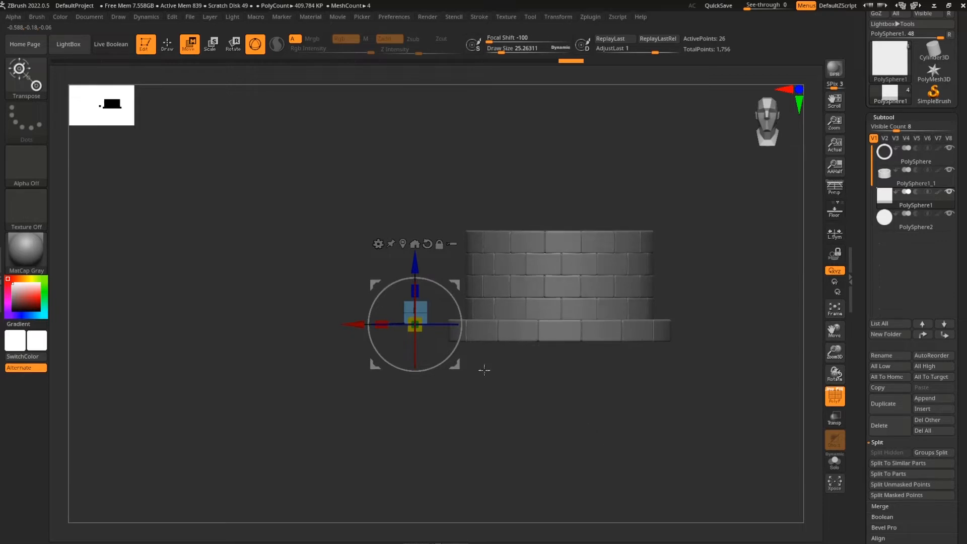
drag(417, 212, 418, 180)
drag(417, 254, 419, 274)
drag(513, 194, 622, 232)
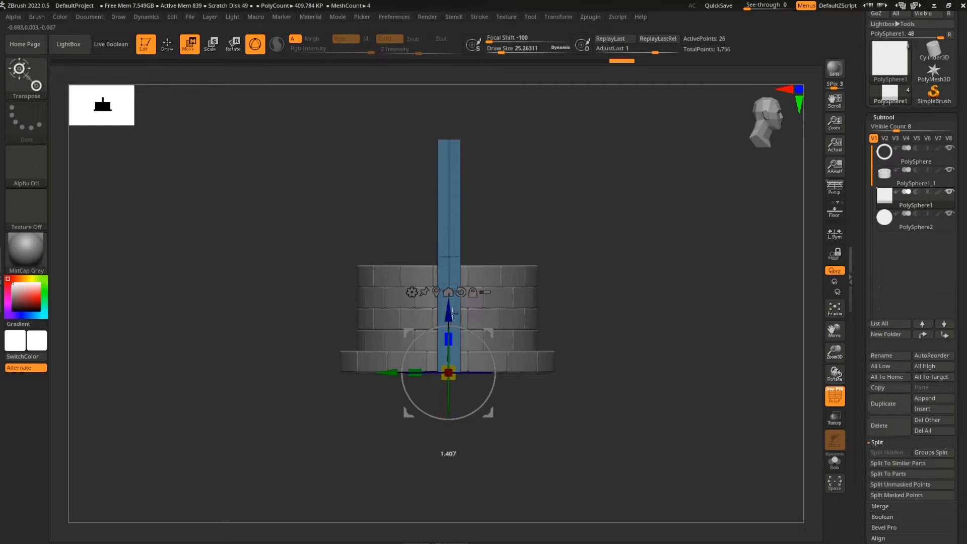
drag(452, 309, 452, 306)
drag(704, 344, 599, 312)
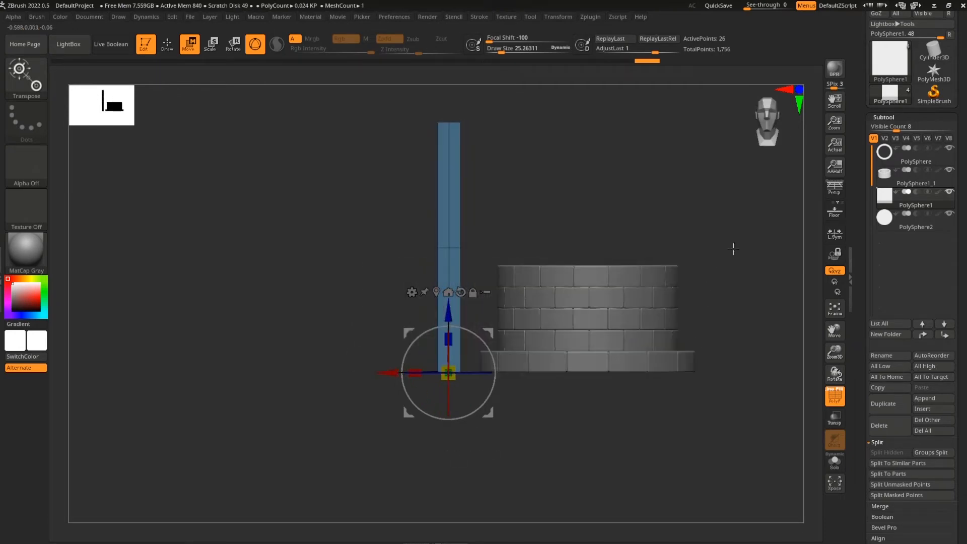
alt+drag(718, 280, 704, 339)
drag(748, 364, 740, 393)
Return to the ZModeler brush and undo the last edge loop edit on the post
key(b)
key(z)
key(m)
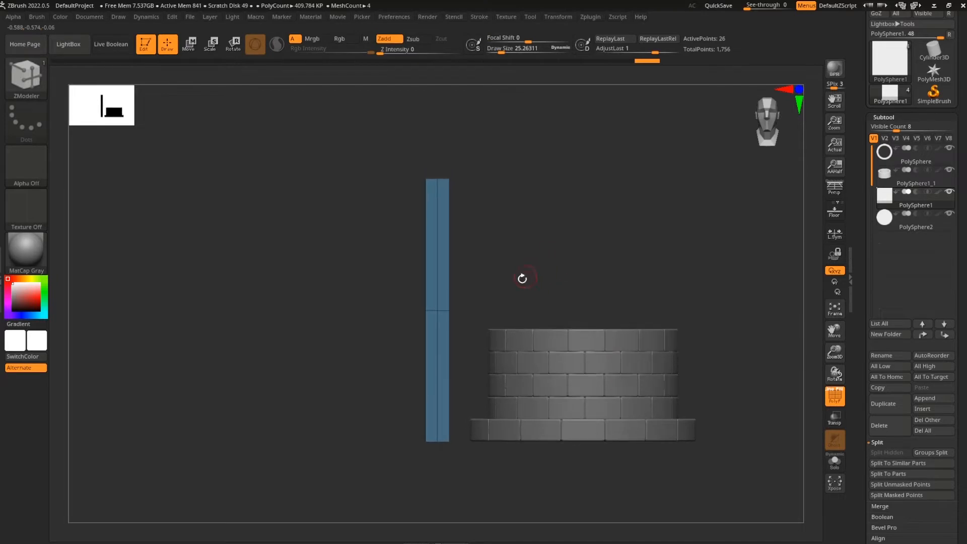
mouse_move(520, 276)
mouse_down()
mouse_move(693, 258)
mouse_move(449, 335)
mouse_up()
mouse_move(524, 277)
mouse_down()
mouse_move(563, 252)
mouse_move(460, 267)
mouse_move(528, 227)
mouse_move(542, 257)
mouse_up()
key(ctrl+z)
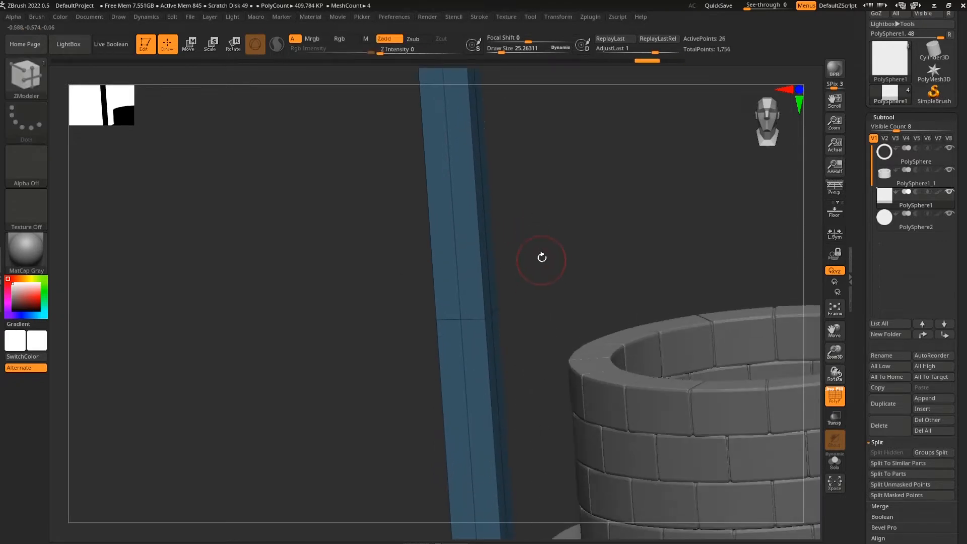
Delete the post's two lengthwise and one crosswise edge loops, leaving an 8-point box
right_click(453, 236)
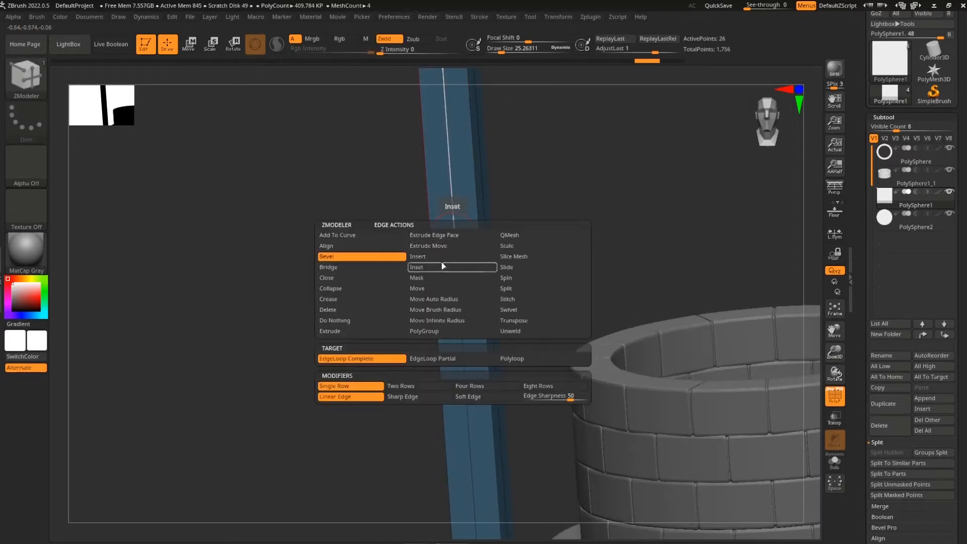
click(443, 256)
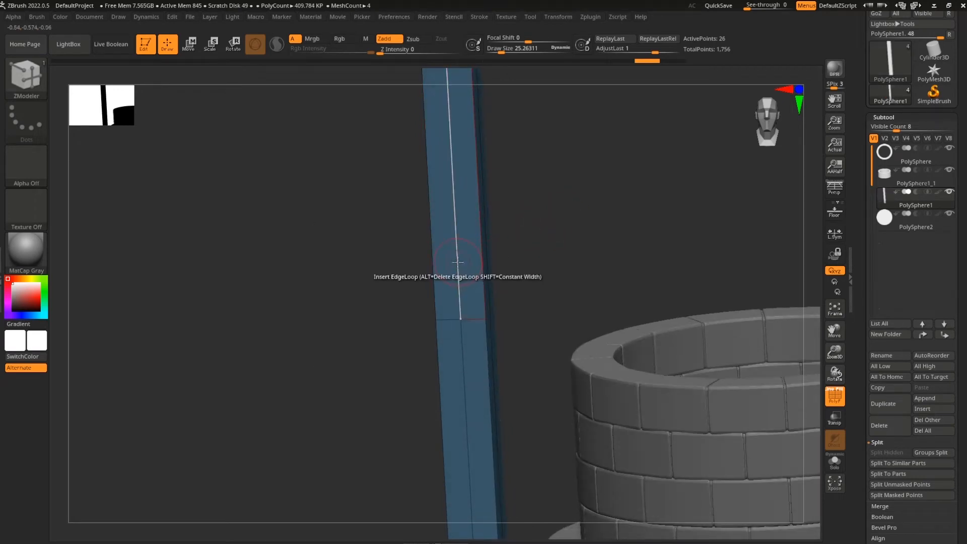
alt+click(457, 261)
drag(552, 237, 617, 147)
alt+click(480, 278)
alt+click(503, 305)
alt+drag(659, 214, 684, 230)
drag(723, 296, 626, 401)
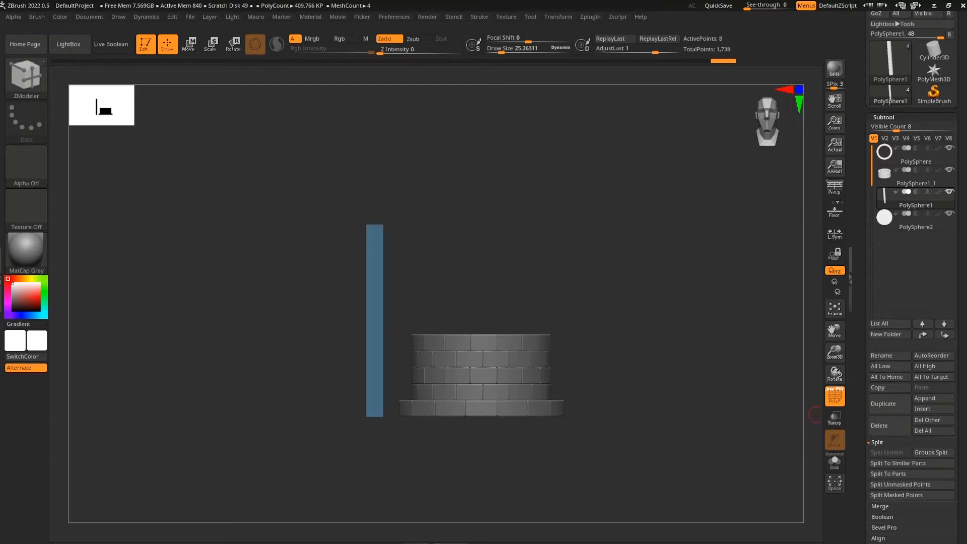
Mirror the post to the well's opposite side with Mirror And Weld
scroll(953, 396, down, 10)
scroll(953, 396, down, 5)
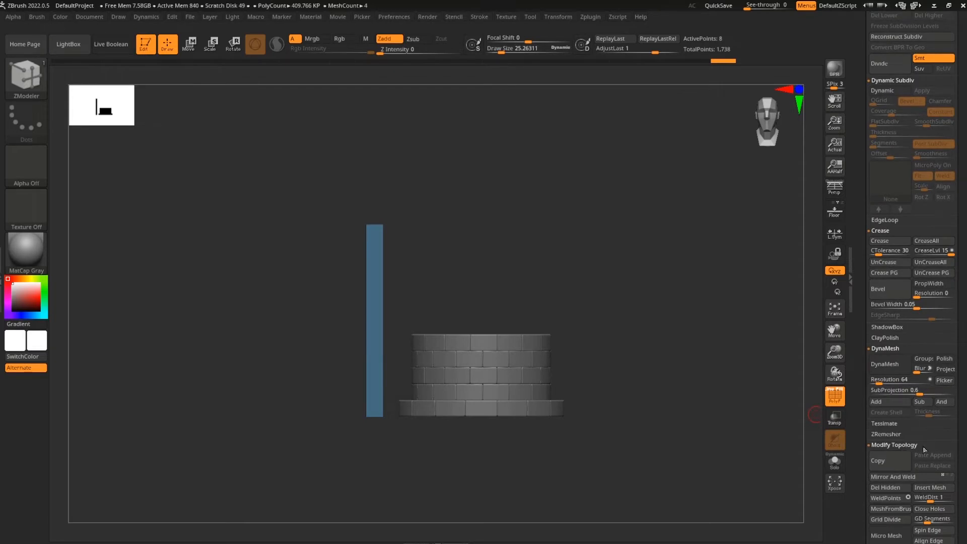
scroll(923, 449, down, 5)
click(911, 308)
mouse_move(695, 392)
mouse_down()
mouse_move(636, 395)
mouse_move(713, 387)
mouse_move(729, 405)
mouse_move(691, 405)
mouse_up()
Activate symmetry and drag the two posts slightly further apart along X
key(w)
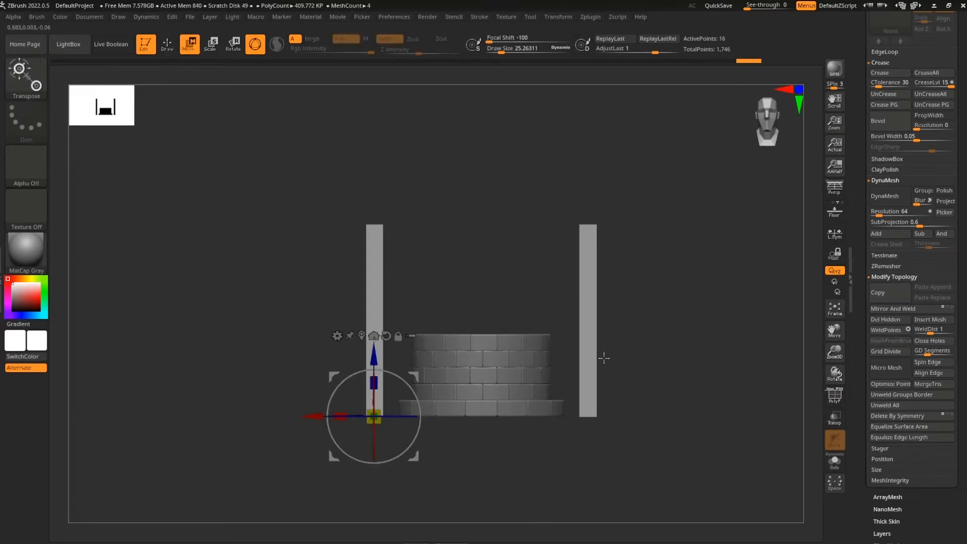
click(559, 18)
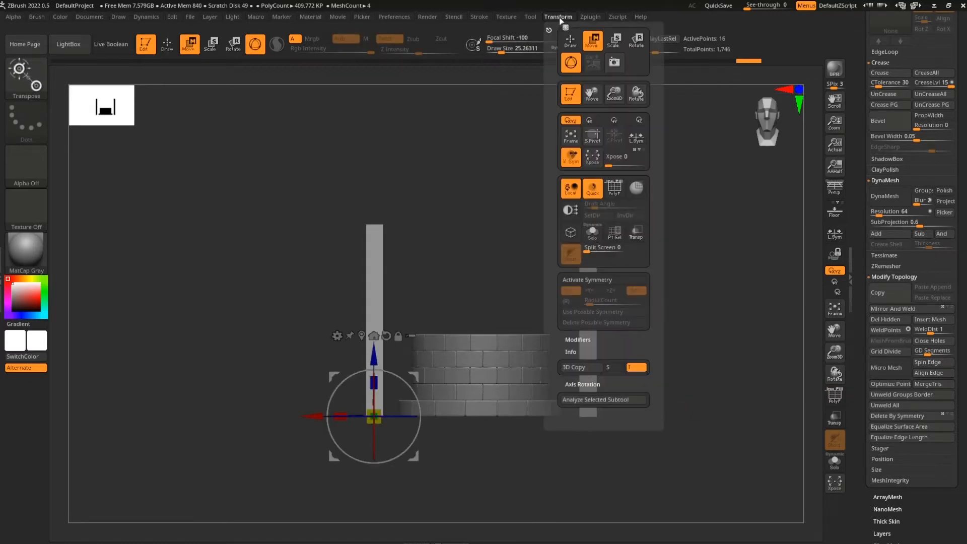
click(599, 280)
drag(310, 418, 323, 416)
mouse_move(609, 372)
mouse_down()
mouse_move(678, 363)
mouse_move(684, 344)
mouse_move(716, 367)
mouse_move(648, 378)
mouse_move(690, 395)
mouse_move(683, 345)
mouse_move(768, 373)
mouse_move(682, 424)
mouse_move(507, 462)
mouse_move(475, 449)
mouse_move(499, 463)
mouse_up()
key(shift+f)
key(q)
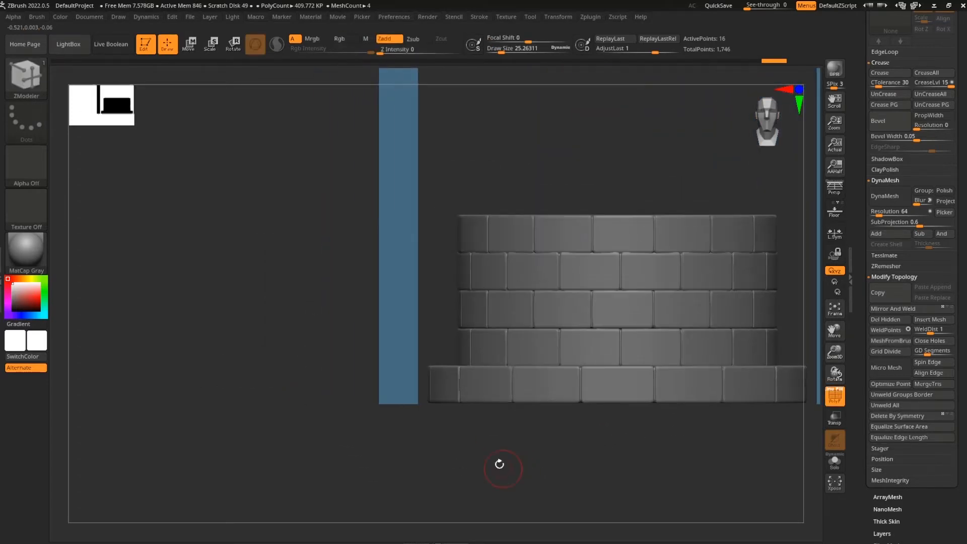
Insert a crosswise edge loop across the post near its base
click(417, 304)
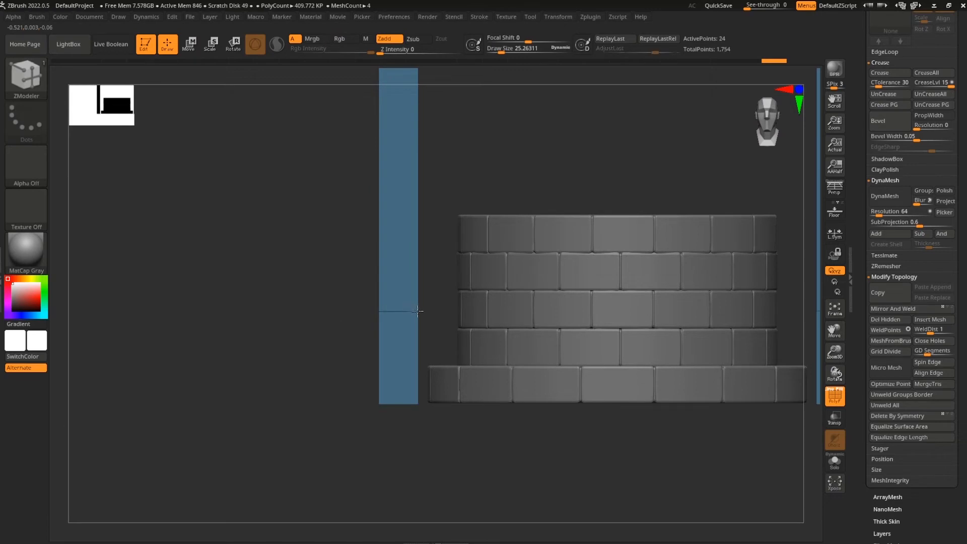
drag(458, 469, 432, 405)
drag(473, 456, 495, 467)
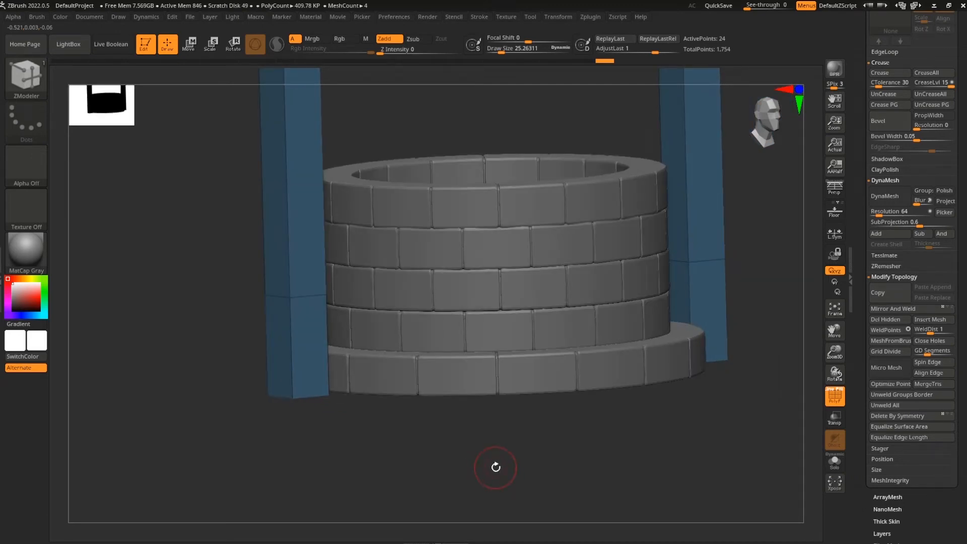
drag(496, 467, 402, 450)
drag(334, 414, 467, 457)
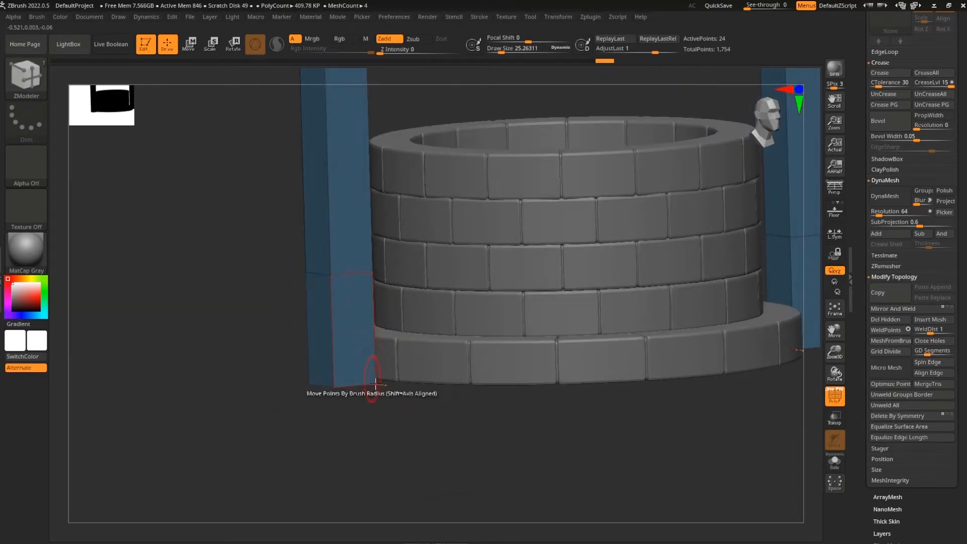
drag(410, 446, 367, 453)
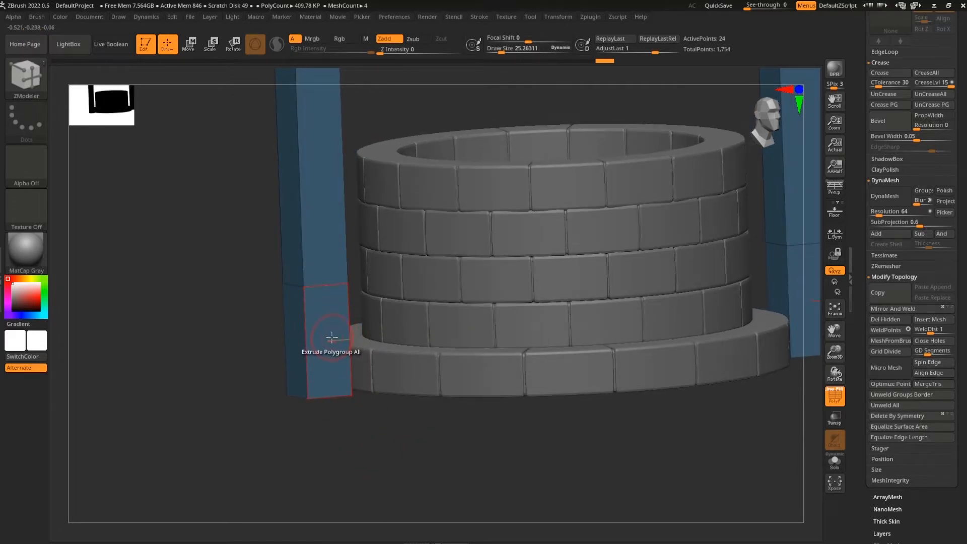
Extrude the post's two lower faces outward into a wide base block
alt+click(334, 341)
drag(420, 465, 481, 453)
alt+click(345, 328)
drag(577, 389, 535, 394)
drag(359, 354, 438, 369)
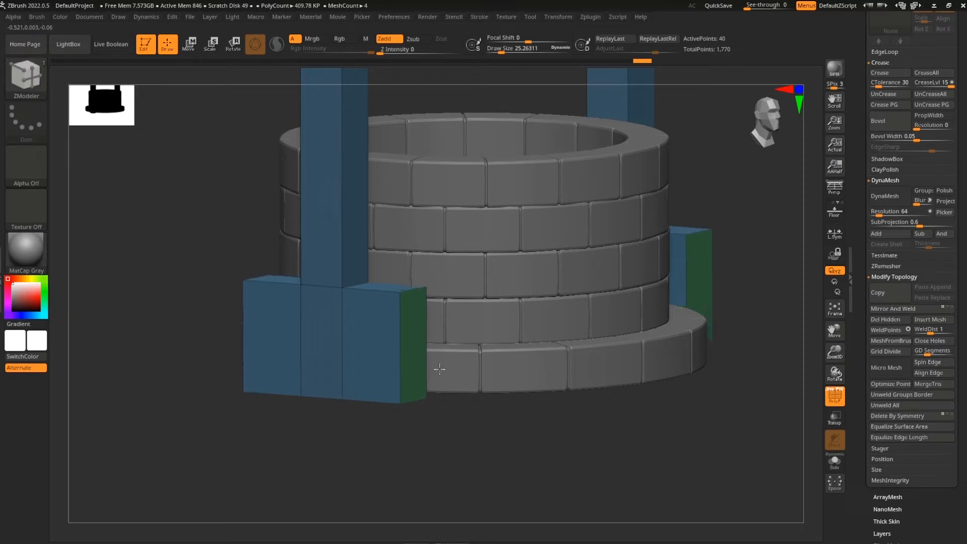
drag(524, 423, 548, 461)
Add two vertical edge loops to the base block, mark a face, and isolate the post
click(445, 276)
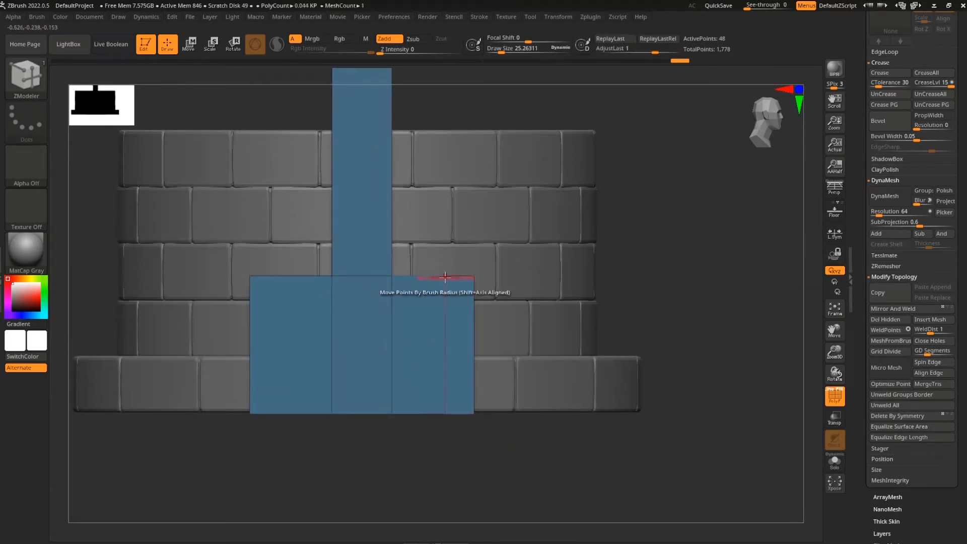
click(412, 277)
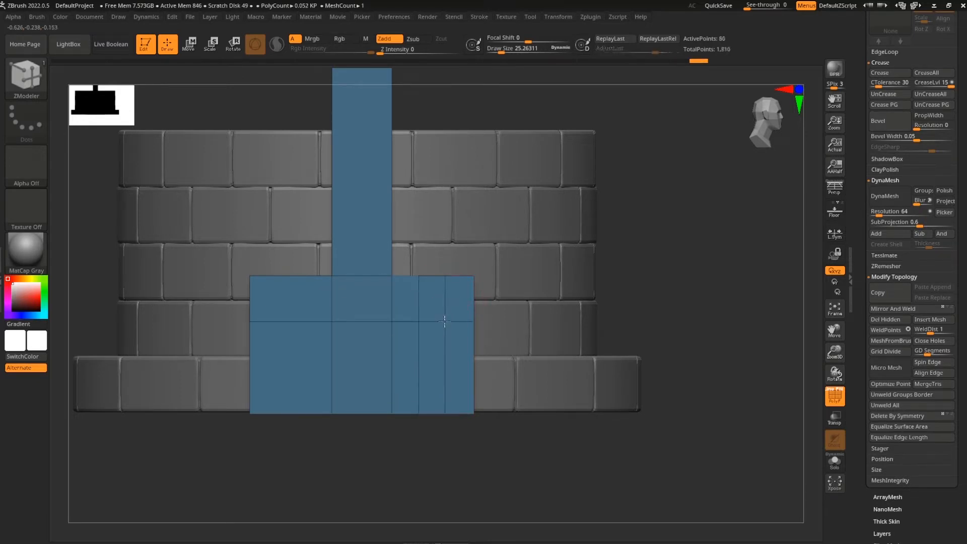
alt+drag(601, 457, 596, 454)
alt+drag(518, 457, 540, 464)
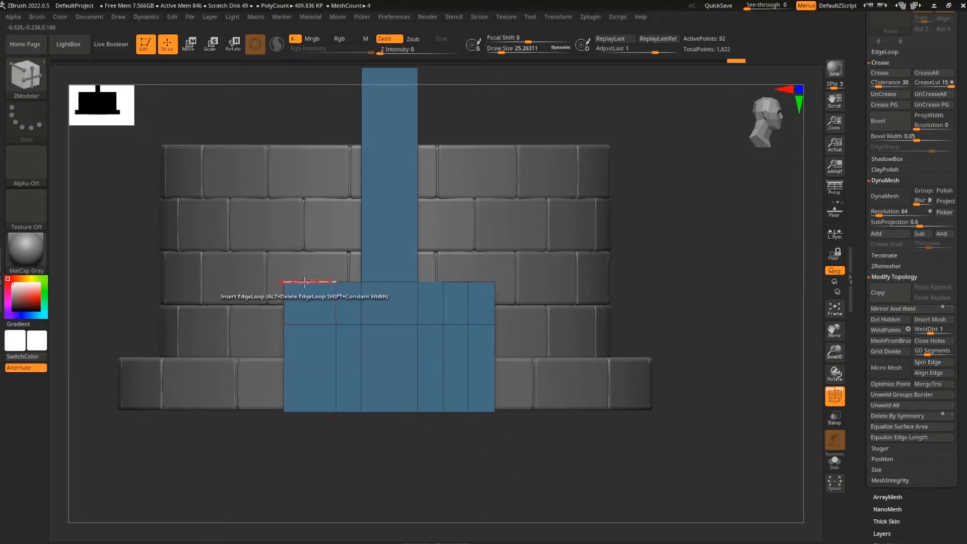
alt+drag(613, 422, 579, 475)
alt+click(452, 343)
mouse_move(557, 437)
mouse_down()
mouse_move(540, 473)
mouse_move(524, 469)
mouse_move(560, 470)
mouse_move(578, 455)
mouse_move(568, 460)
mouse_move(815, 460)
mouse_up()
click(841, 467)
drag(697, 464, 317, 373)
drag(542, 437, 554, 460)
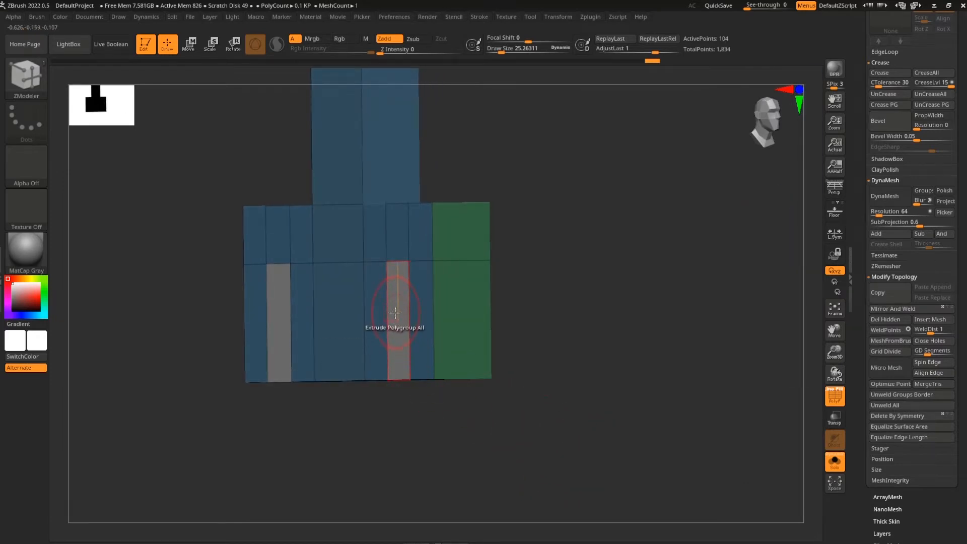
Switch ZModeler to QMesh and extrude the green strips of faces outward
key(space)
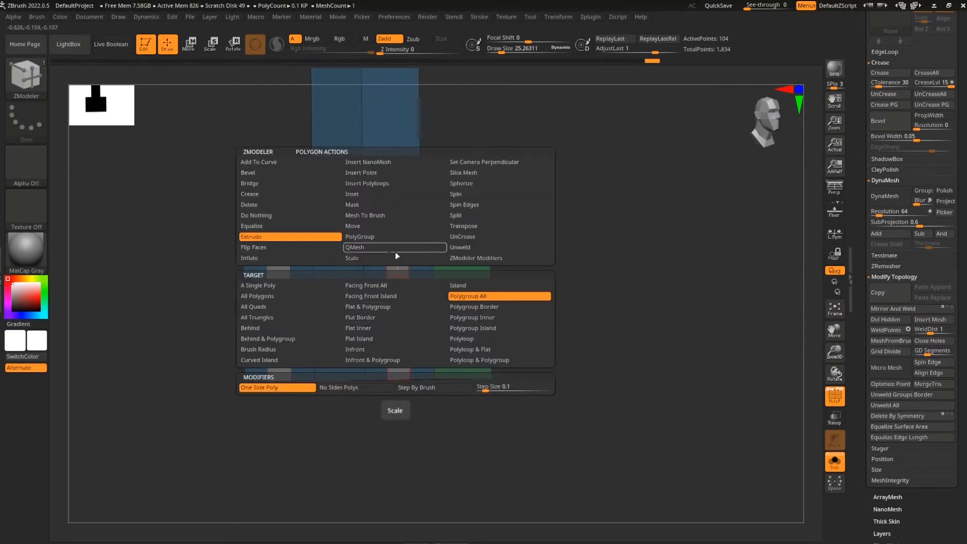
click(377, 252)
drag(611, 363, 445, 391)
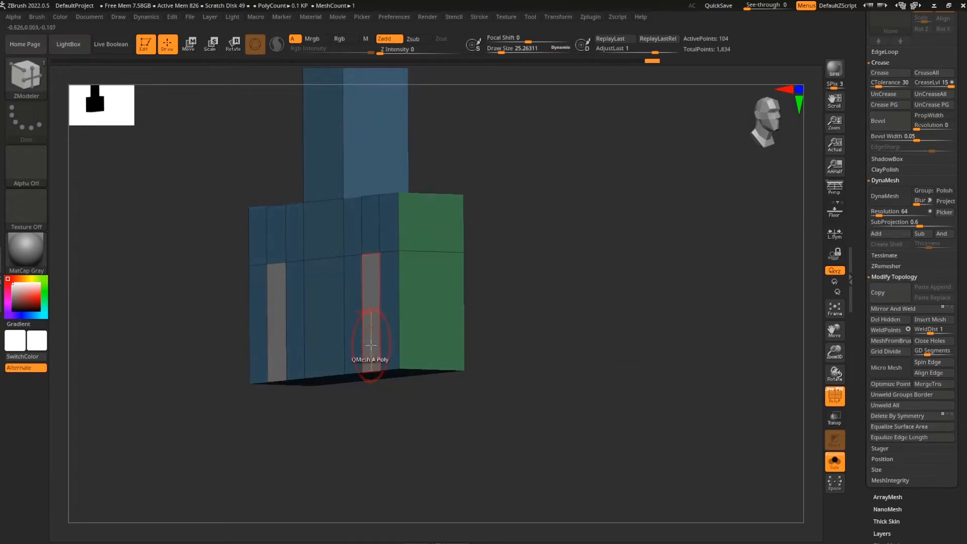
drag(374, 342, 449, 345)
mouse_move(550, 345)
mouse_down()
mouse_move(569, 393)
mouse_move(574, 288)
mouse_move(563, 402)
mouse_move(373, 376)
mouse_up()
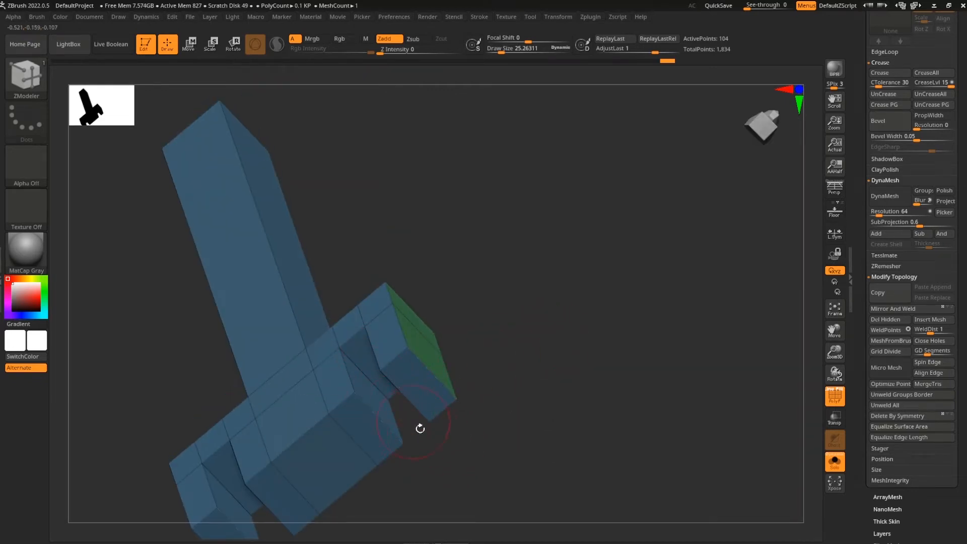
drag(583, 314, 428, 418)
drag(529, 284, 420, 434)
shift+drag(443, 403, 499, 409)
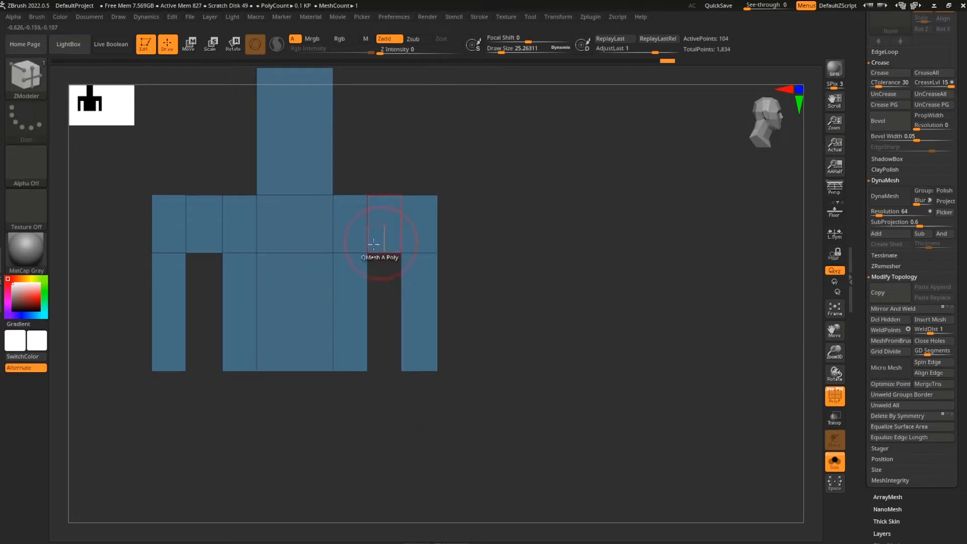
drag(386, 270, 619, 395)
Push the inner door face through into a hole and give the leg column its own polygroup
alt+drag(670, 431, 689, 360)
drag(672, 396, 627, 353)
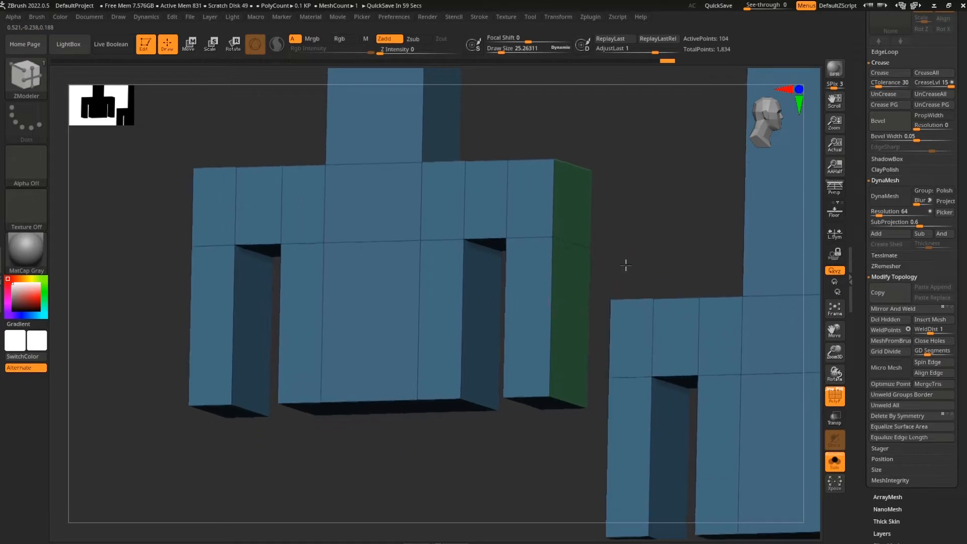
drag(482, 324, 707, 339)
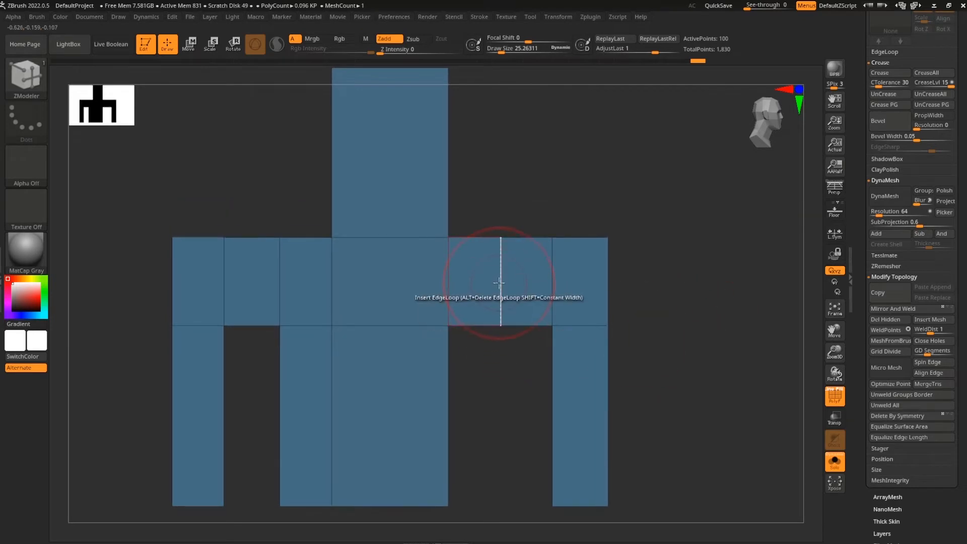
drag(619, 282, 690, 319)
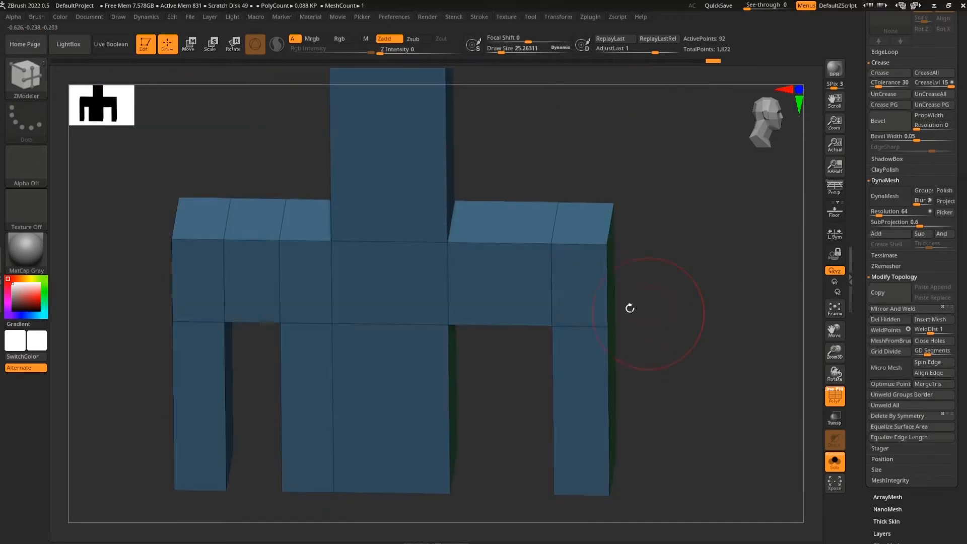
mouse_move(655, 275)
mouse_down()
mouse_move(660, 261)
mouse_move(663, 278)
mouse_up()
drag(683, 342, 587, 354)
click(328, 345)
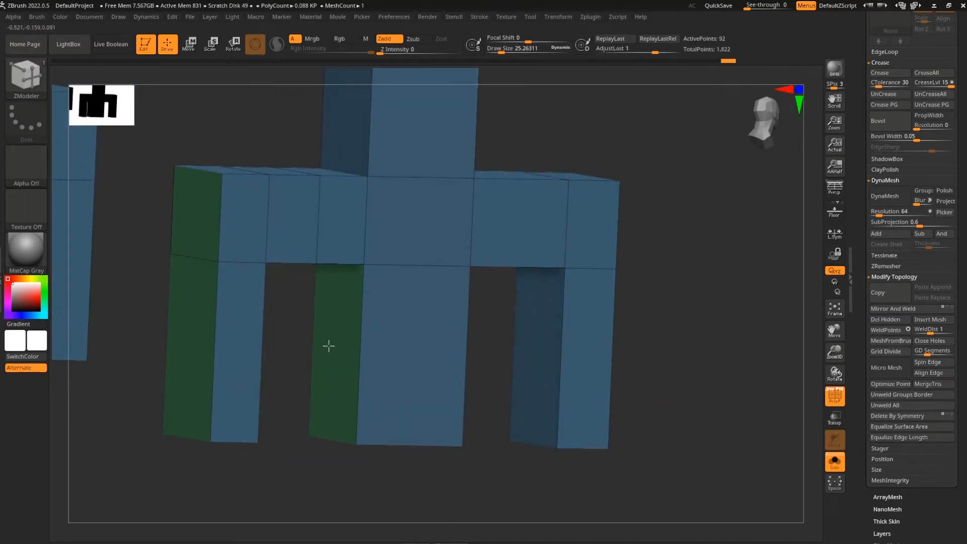
drag(503, 413, 485, 413)
drag(649, 371, 622, 428)
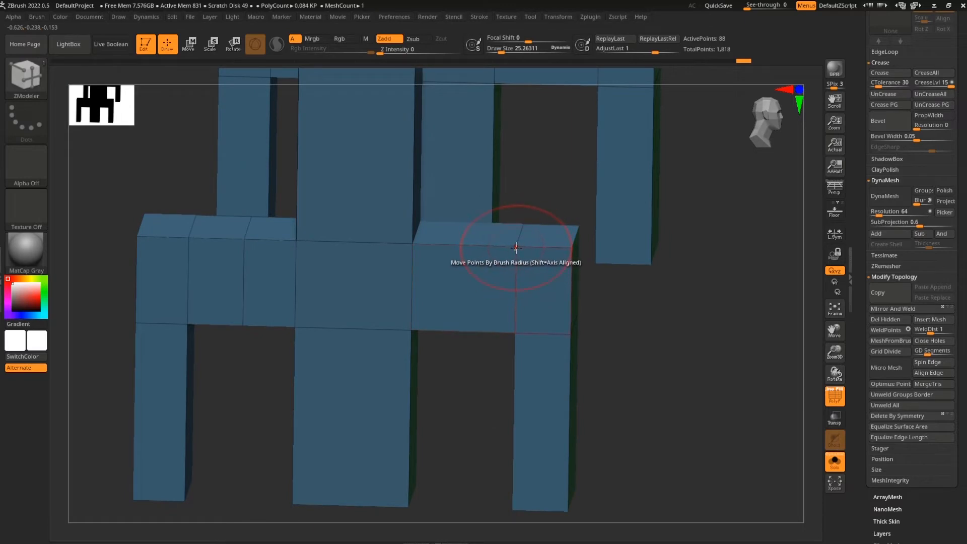
Set the point action to Stitch and merge the top corner points onto the back corners
key(space)
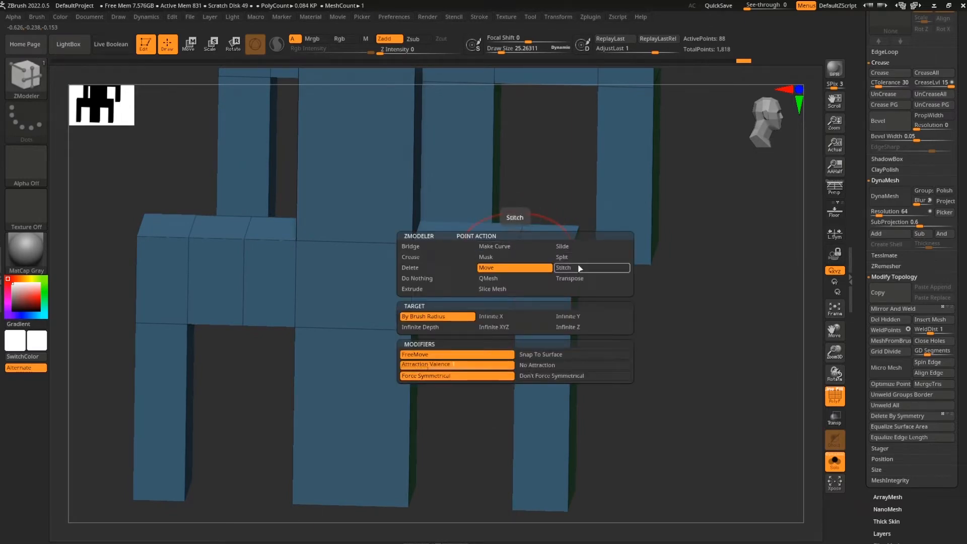
click(579, 268)
click(458, 346)
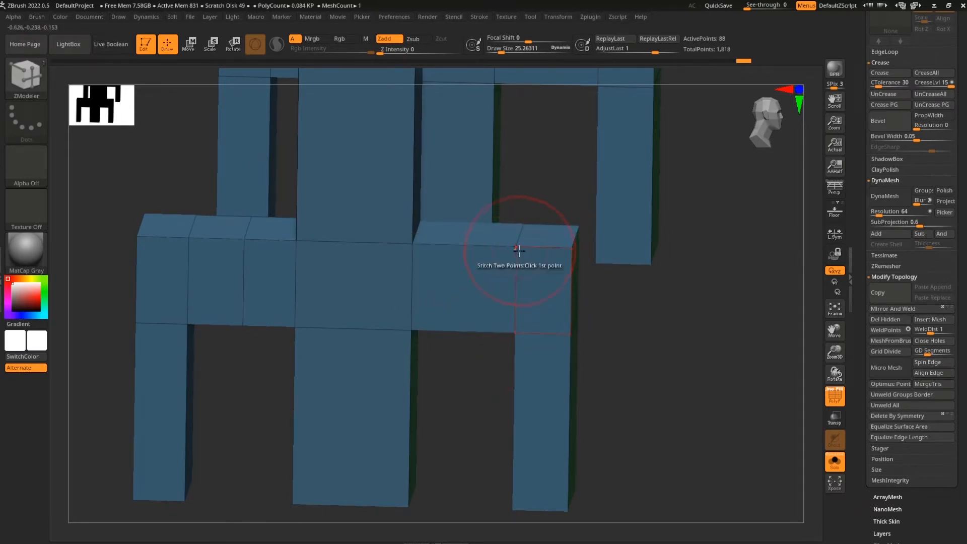
drag(649, 312, 652, 403)
click(527, 199)
click(432, 190)
drag(630, 326, 664, 310)
click(578, 235)
click(592, 198)
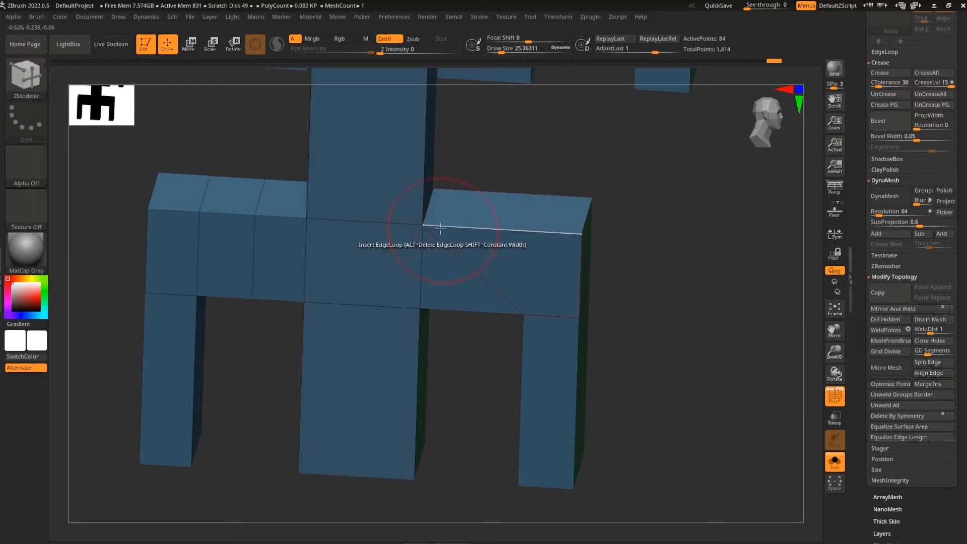
drag(693, 276, 675, 262)
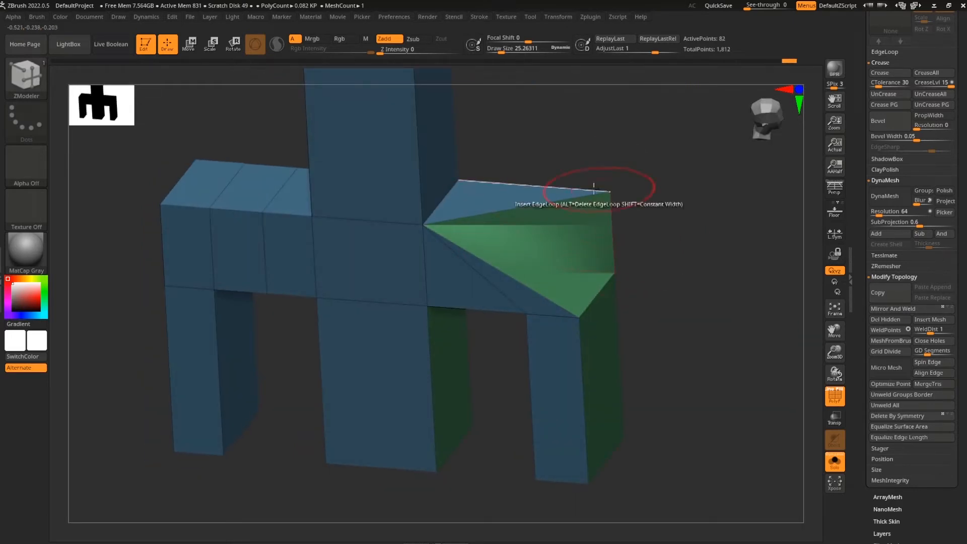
click(460, 180)
shift+drag(691, 311, 651, 357)
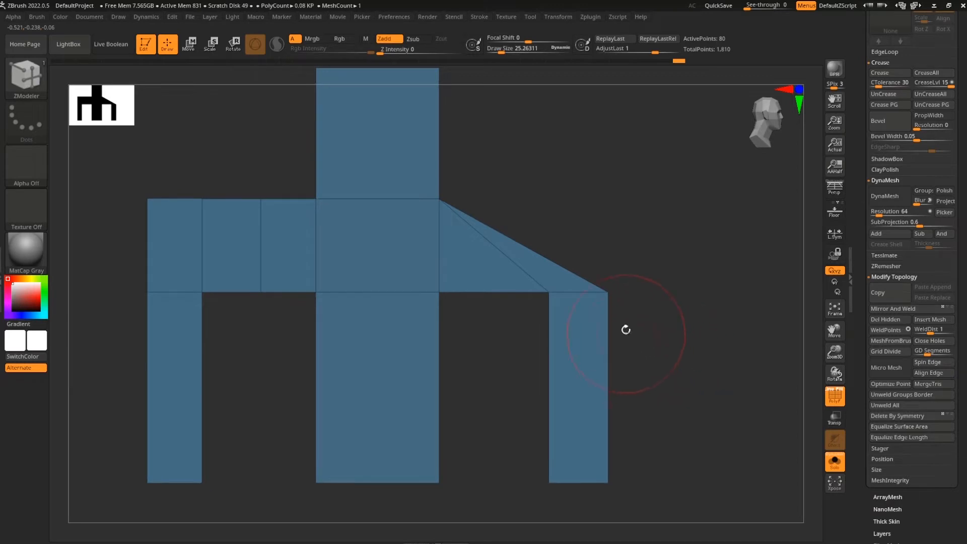
mouse_move(630, 307)
mouse_down()
mouse_move(658, 330)
mouse_move(699, 328)
mouse_move(666, 328)
mouse_up()
Stitch the right corner and inner leg corner points onto the body
click(609, 294)
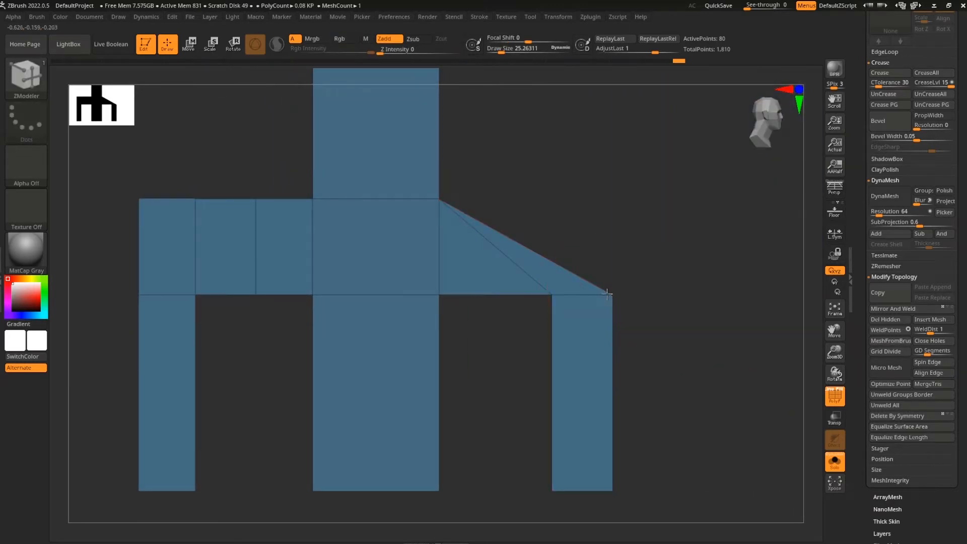
click(552, 294)
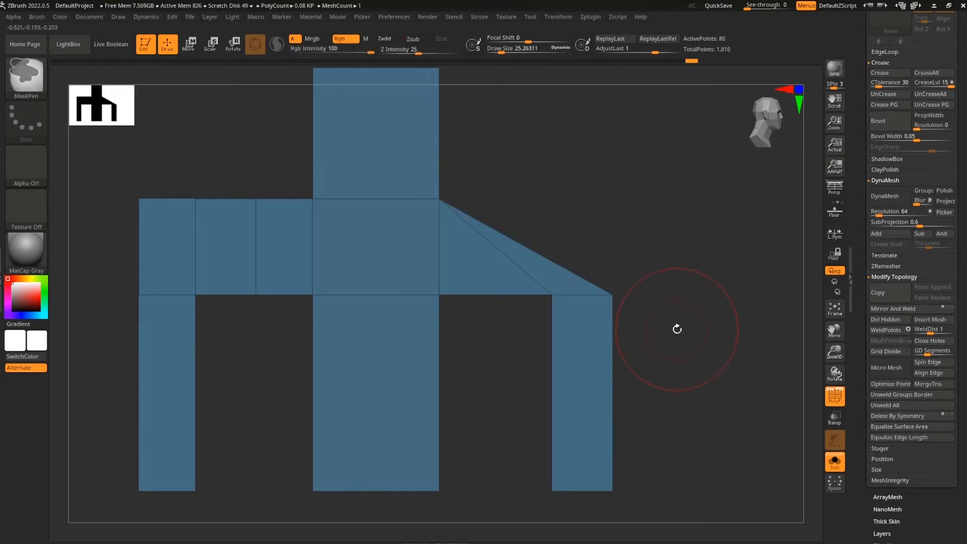
click(439, 295)
drag(705, 321, 625, 319)
click(407, 301)
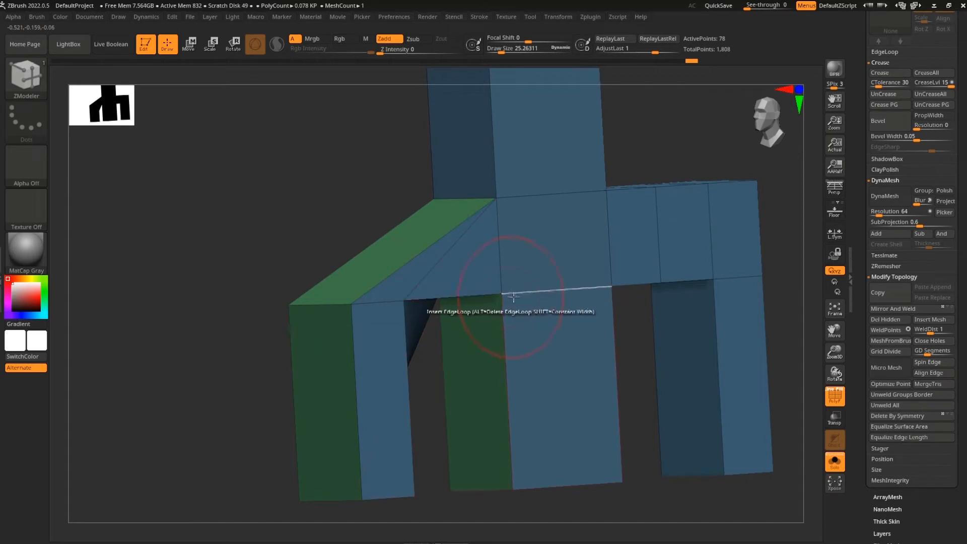
click(500, 294)
drag(233, 365, 314, 376)
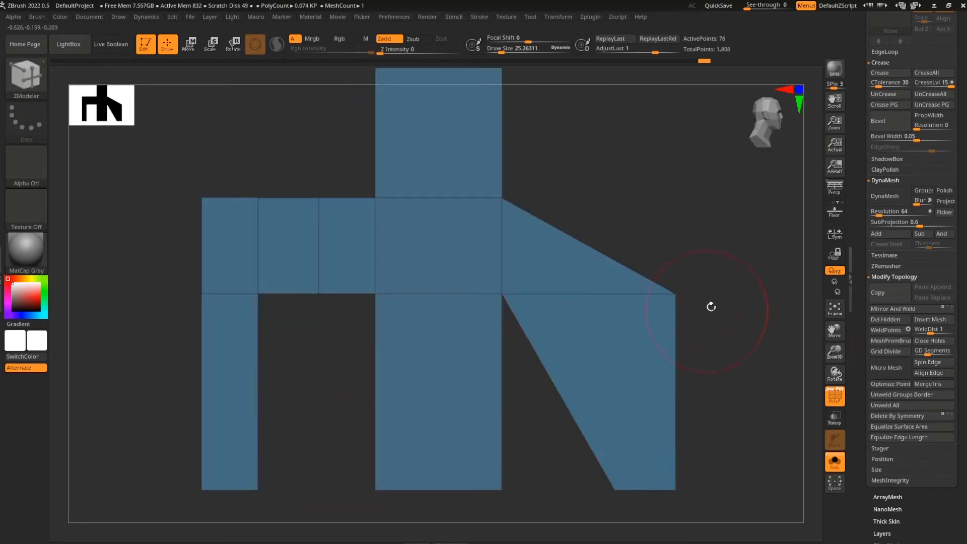
alt+drag(694, 304, 671, 304)
Mask and move the right corner left into a slanted leg, then nudge the top vertex right
ctrl+alt+drag(679, 267, 615, 322)
key(w)
drag(378, 476, 232, 519)
alt+drag(690, 375, 679, 333)
key(q)
mouse_move(621, 361)
ctrl+mouse_down()
mouse_move(646, 393)
mouse_move(649, 416)
ctrl+mouse_up()
ctrl+alt+drag(566, 294, 491, 338)
key(w)
drag(236, 487, 240, 486)
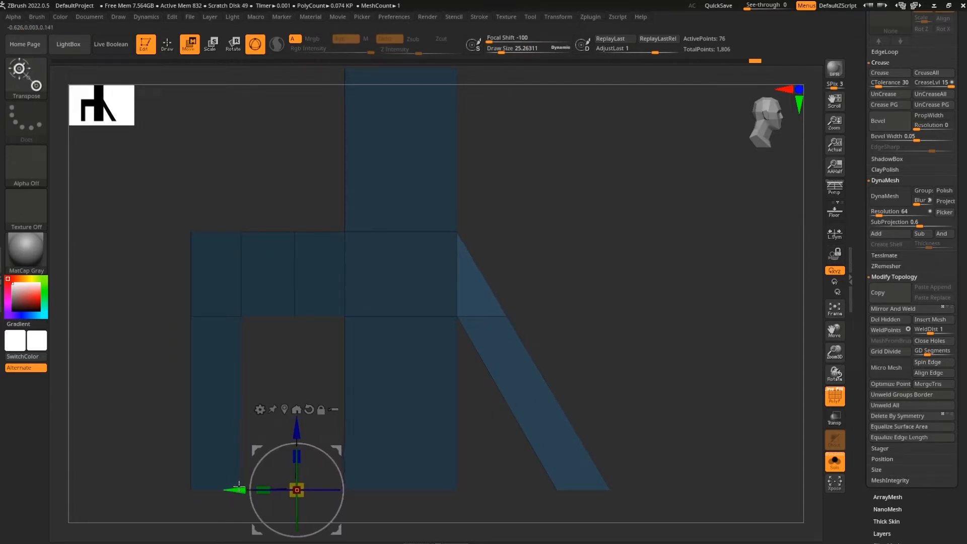
key(q)
Stitch the remaining edge point onto the upper corners, undoing a stray edge loop
mouse_move(670, 368)
ctrl+mouse_down()
mouse_move(719, 389)
mouse_move(650, 382)
mouse_move(729, 390)
ctrl+mouse_up()
drag(645, 324, 419, 290)
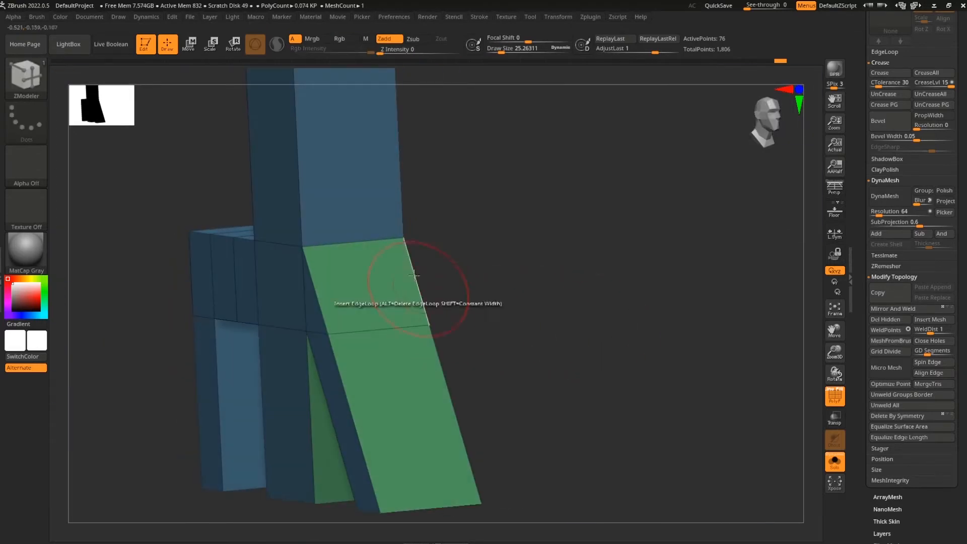
drag(475, 486, 595, 363)
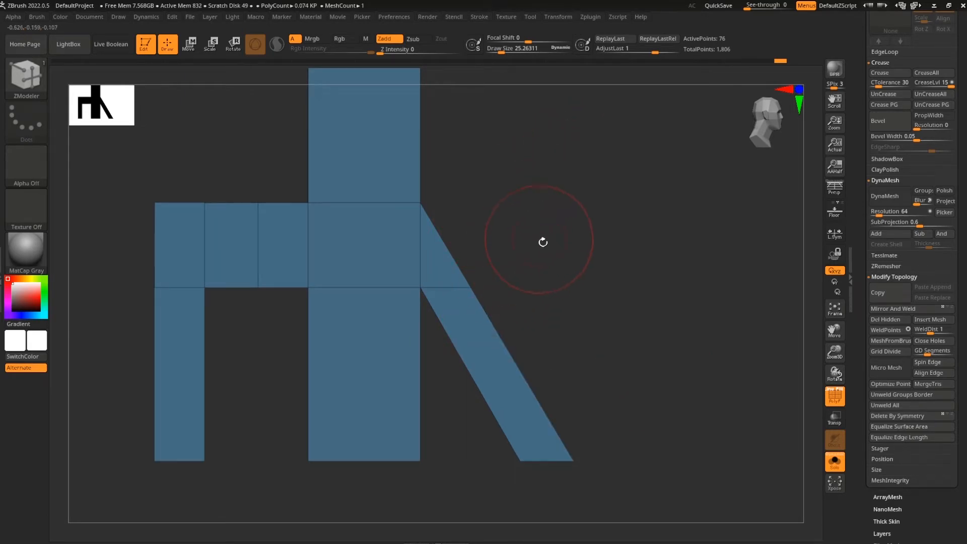
drag(625, 346, 549, 303)
drag(559, 236, 667, 287)
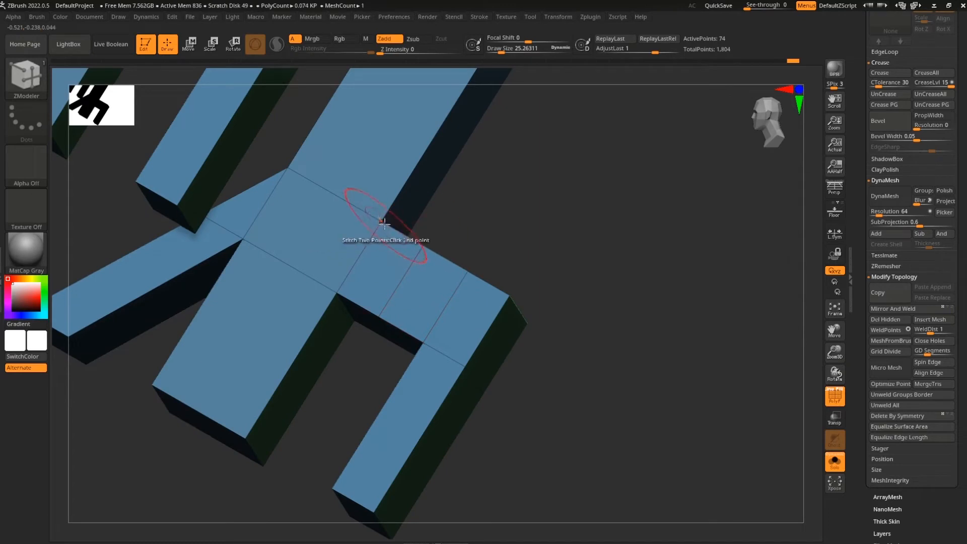
click(394, 238)
drag(501, 231, 596, 319)
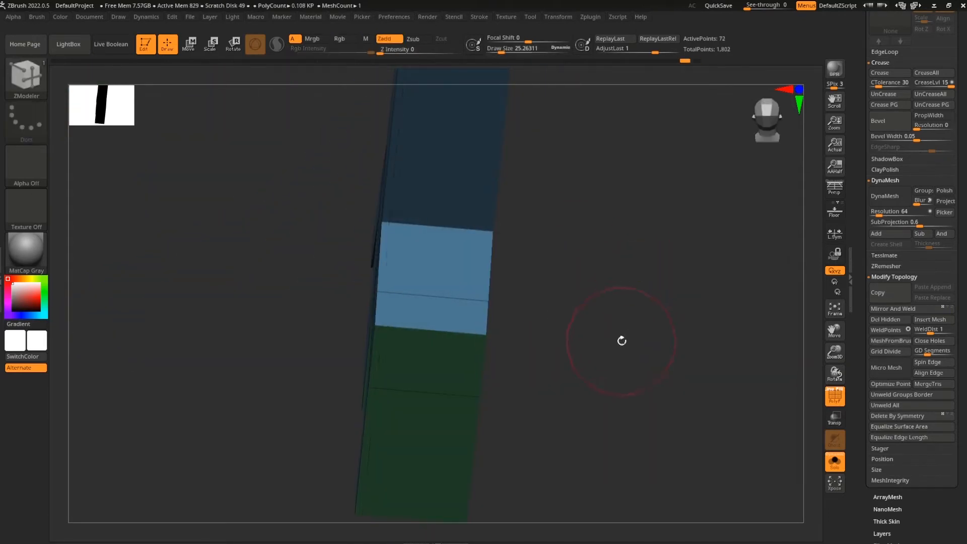
key(ctrl+z)
click(416, 297)
click(382, 221)
drag(497, 253, 642, 330)
click(425, 221)
drag(717, 392, 711, 391)
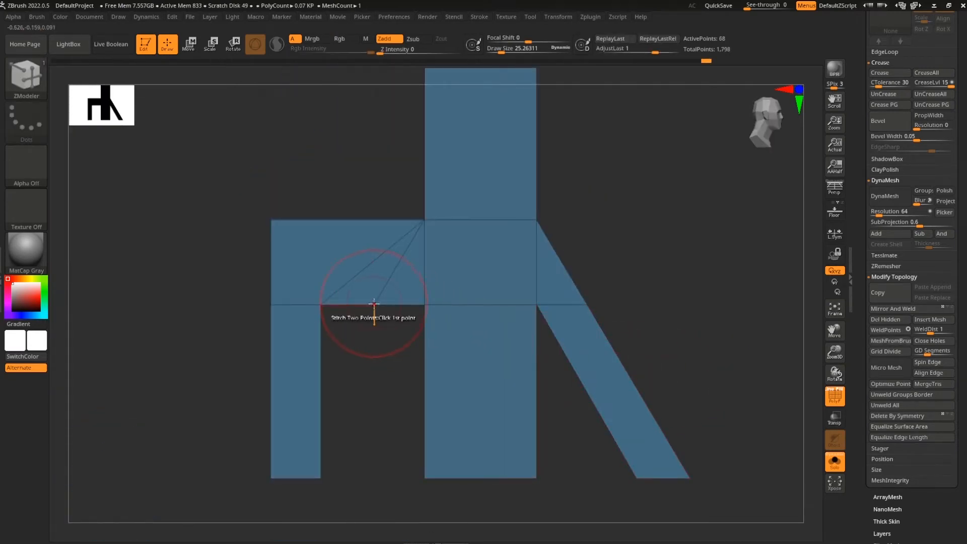
Stitch the left block's pair of points together, undoing an accidental edge loop
right_drag(550, 301, 652, 237)
right_drag(613, 290, 494, 328)
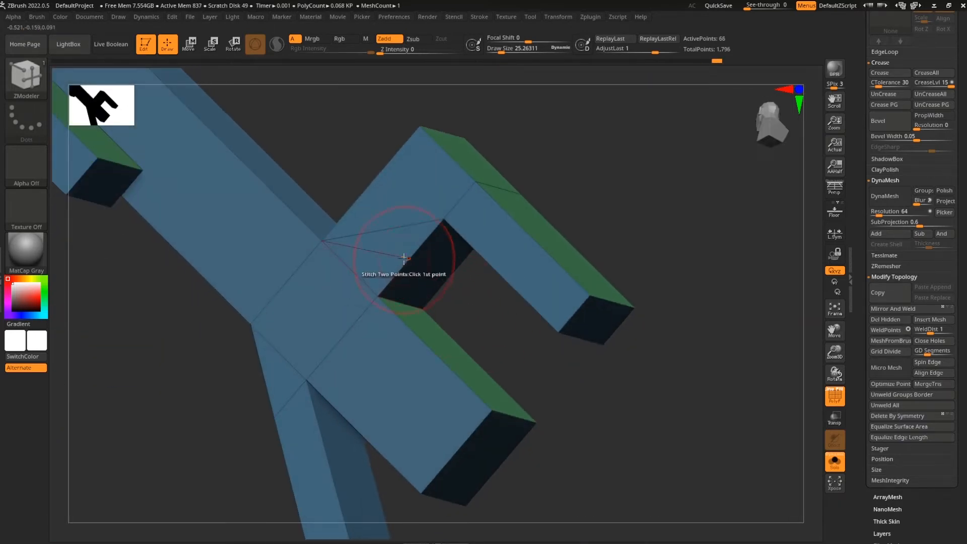
mouse_move(585, 207)
right_down()
mouse_move(642, 201)
mouse_move(583, 218)
right_up()
click(449, 223)
click(384, 290)
key(ctrl+z)
mouse_move(538, 294)
right_down()
mouse_move(543, 356)
mouse_move(557, 352)
right_up()
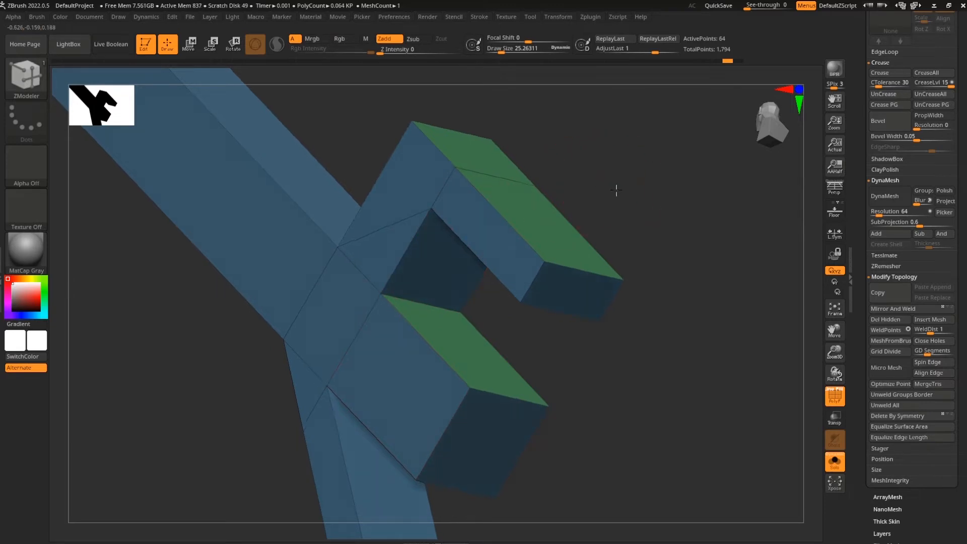
right_drag(614, 188, 604, 195)
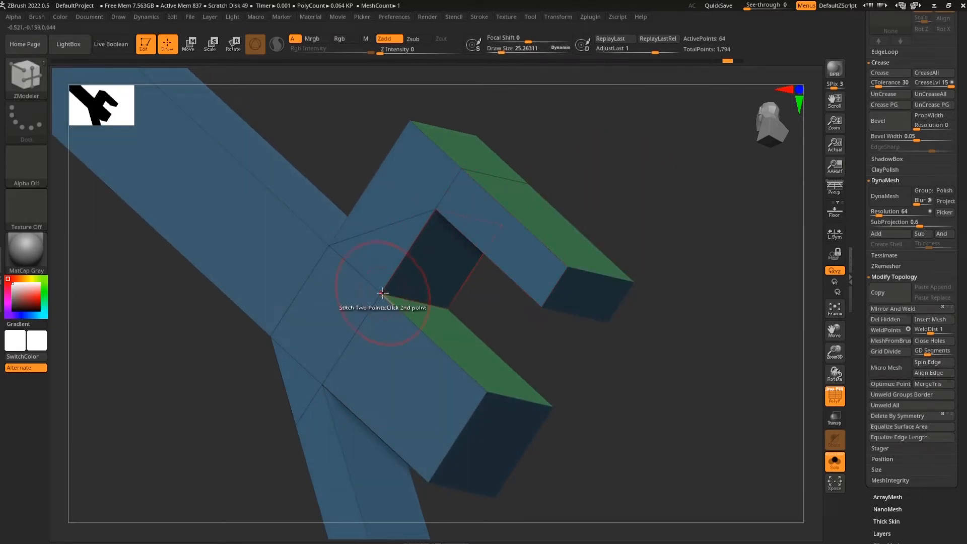
right_drag(522, 227, 624, 264)
click(429, 256)
Collapse the left block's lower vertex onto its top corner
shift+right_drag(675, 240, 662, 274)
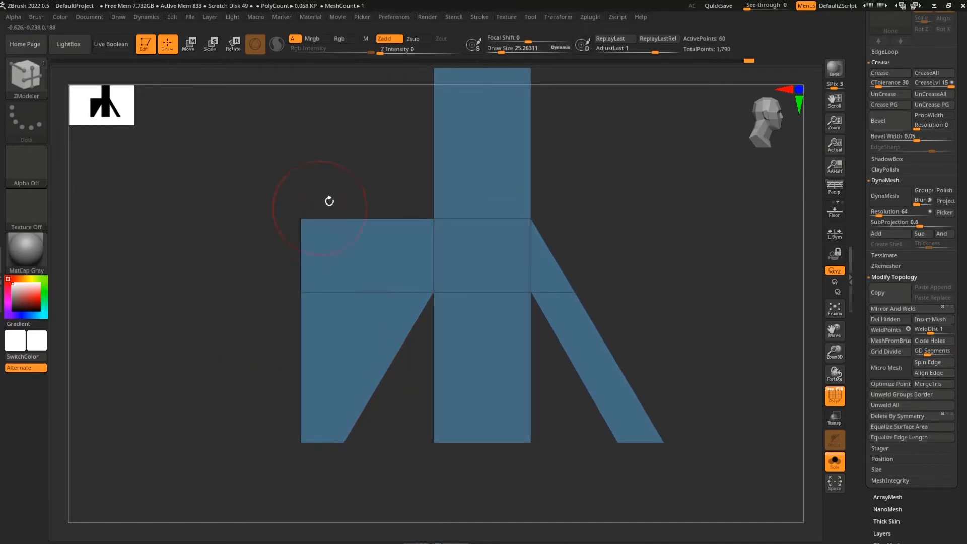
drag(329, 201, 345, 221)
click(433, 215)
drag(610, 218, 576, 345)
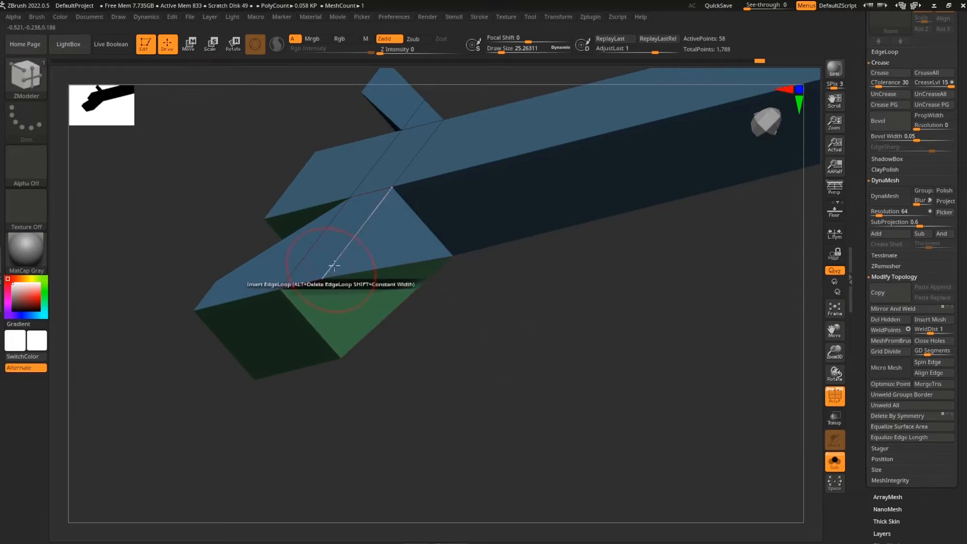
click(391, 187)
mouse_move(519, 283)
mouse_down()
mouse_move(506, 285)
mouse_move(529, 297)
mouse_up()
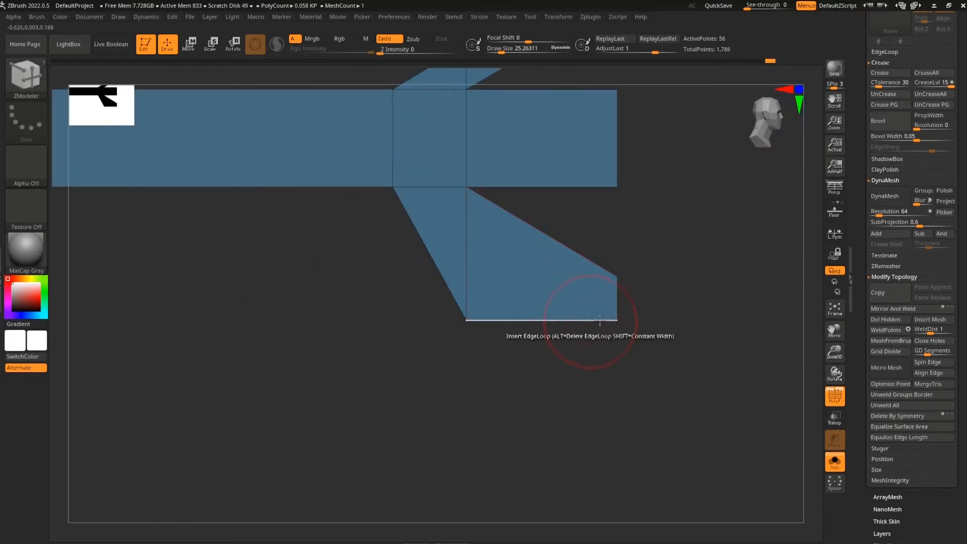
mouse_move(671, 285)
mouse_down()
mouse_move(682, 377)
mouse_move(735, 358)
mouse_move(745, 369)
mouse_move(653, 380)
mouse_up()
Mask all but the left leg, slide it right, then clear the mask and turn off PolyFrame
alt+drag(331, 442, 354, 448)
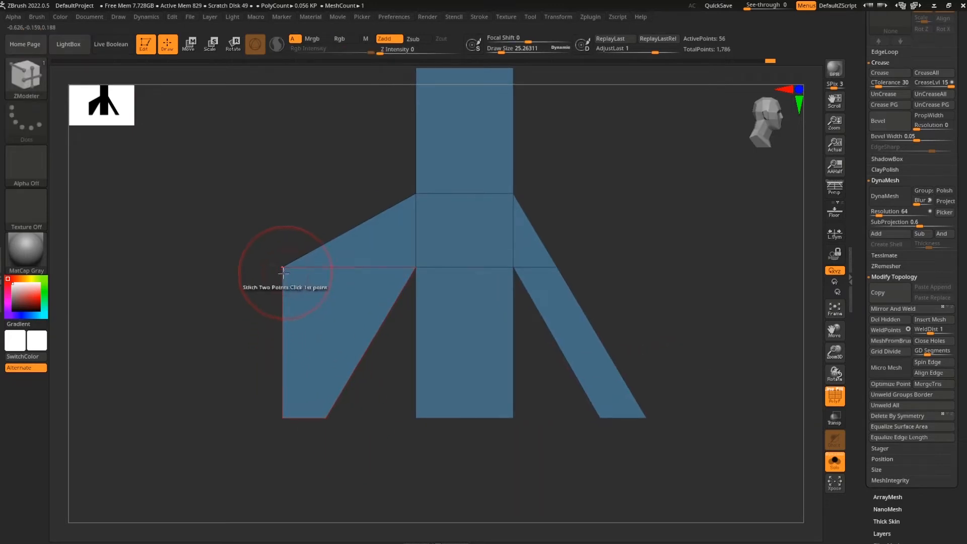
ctrl+click(261, 341)
key(w)
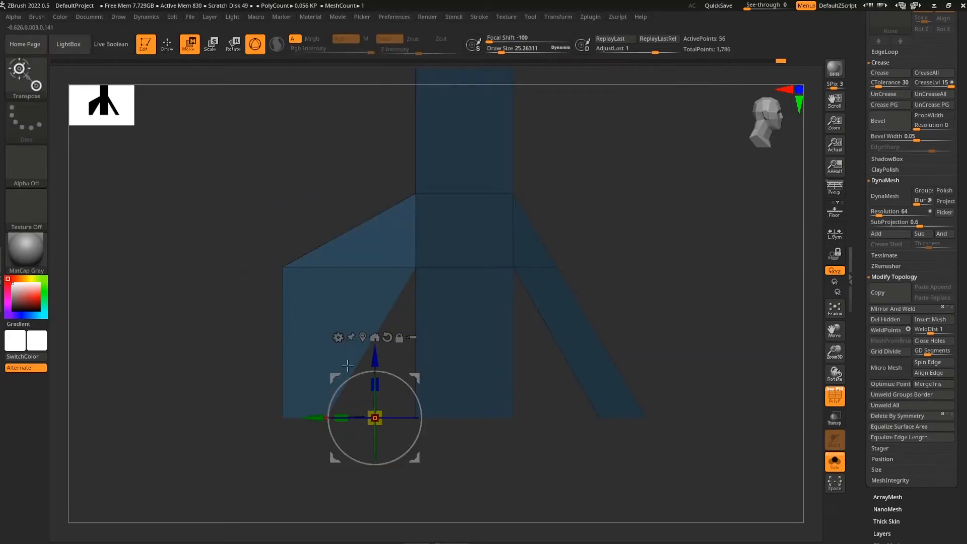
drag(316, 419, 404, 429)
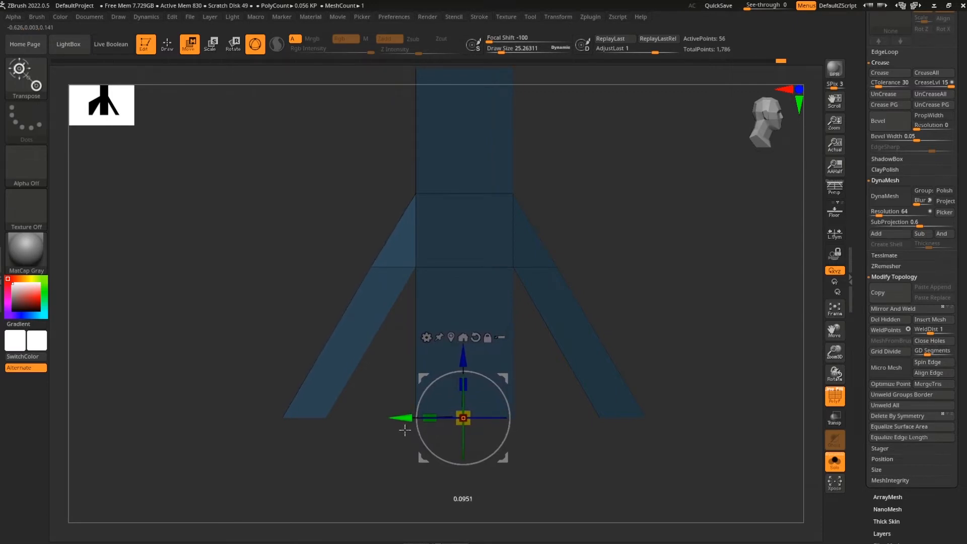
mouse_move(686, 403)
alt+mouse_down()
mouse_move(663, 323)
mouse_move(690, 353)
alt+mouse_up()
alt+drag(702, 385, 701, 344)
key(q)
key(shift+f)
mouse_move(712, 416)
mouse_down()
mouse_move(689, 454)
mouse_move(639, 453)
mouse_up()
alt+drag(581, 443, 809, 435)
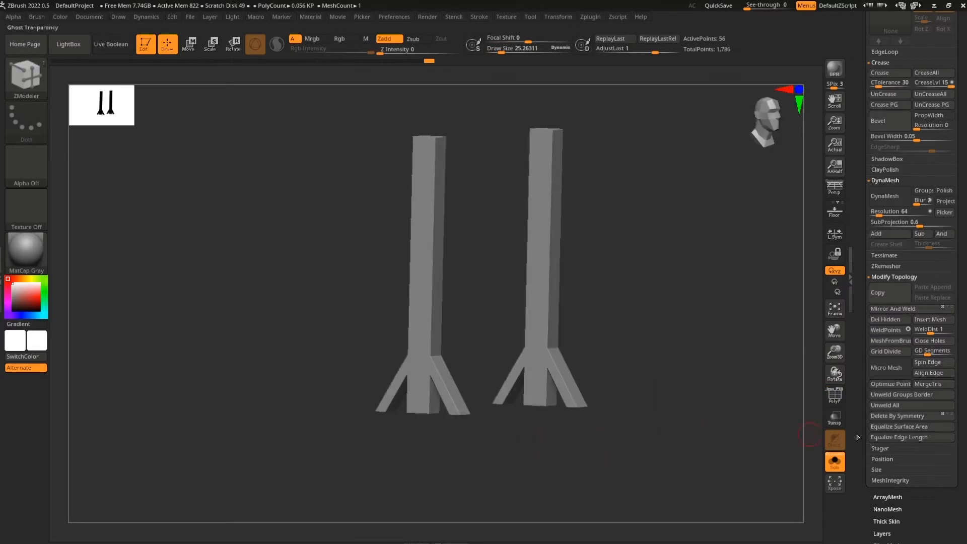
Unhide the rest of the well and show polygroup colours in a side view of both posts
click(835, 469)
shift+drag(607, 460, 665, 430)
drag(696, 439, 682, 418)
alt+drag(712, 335, 676, 398)
alt+drag(590, 361, 617, 377)
key(shift+f)
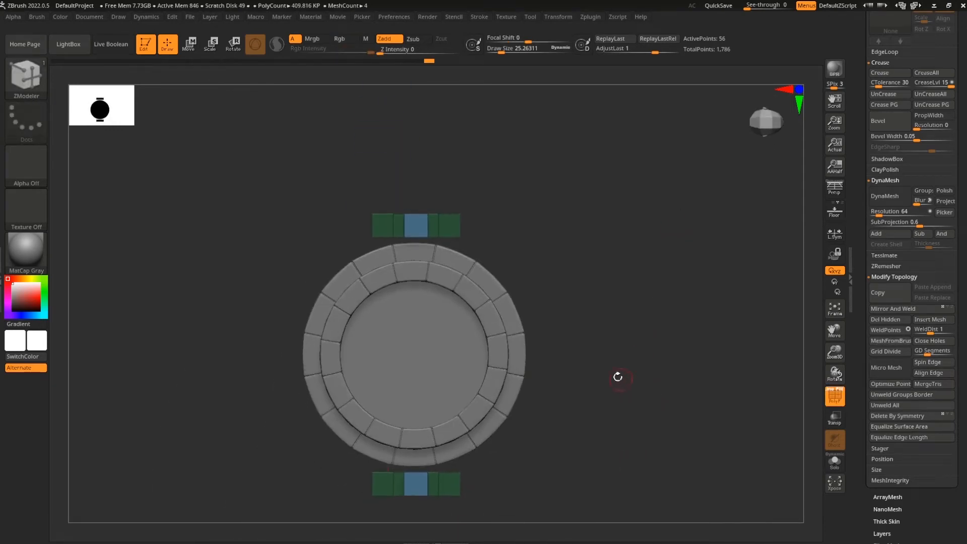
Insert a QCube with the IMM Primitives brush and move it onto the post top
click(22, 78)
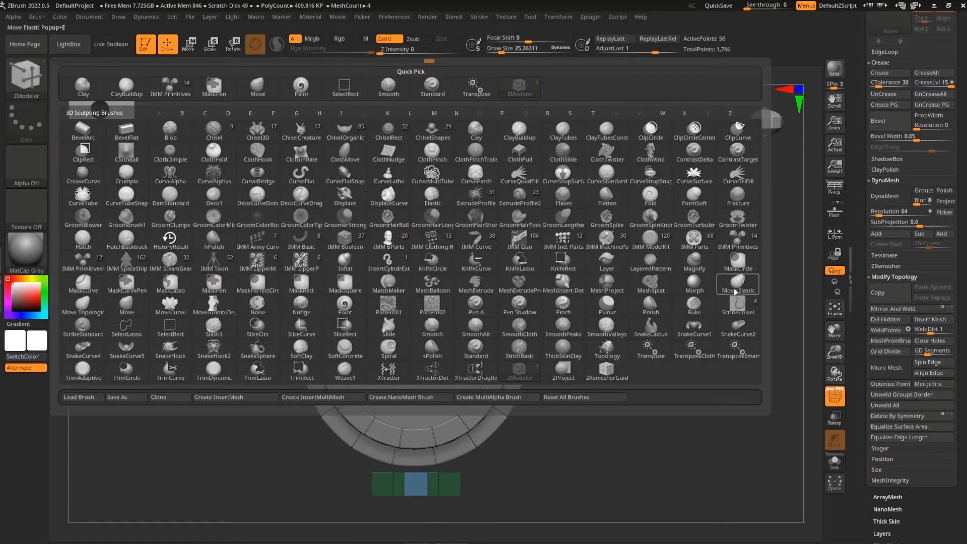
click(740, 248)
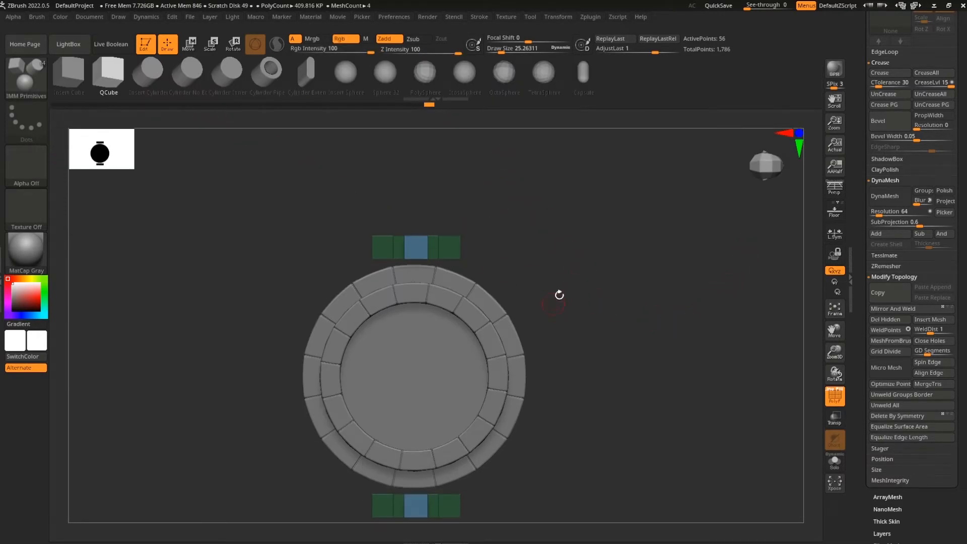
alt+drag(603, 374, 606, 361)
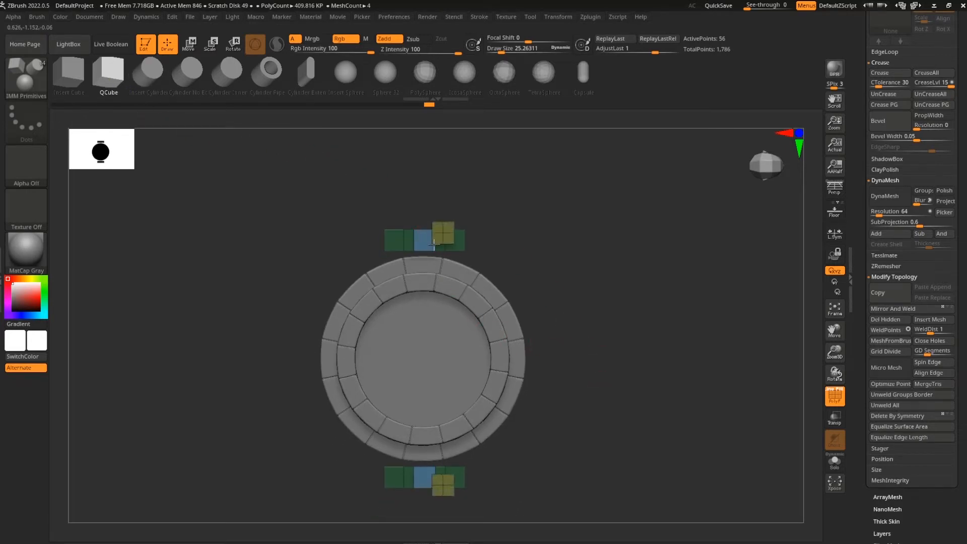
drag(433, 245, 434, 250)
shift+drag(600, 377, 609, 296)
key(w)
drag(472, 269, 452, 258)
alt+drag(579, 316, 589, 359)
Widen both mirrored cap blocks along X and shift them outward
drag(452, 261, 448, 262)
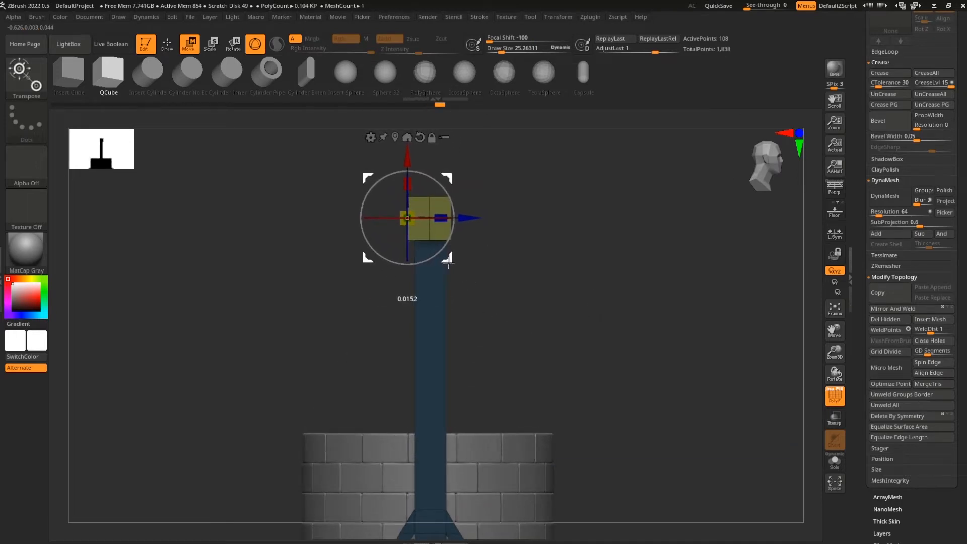
click(395, 136)
drag(617, 284, 643, 343)
drag(604, 258, 628, 266)
key(ctrl+z)
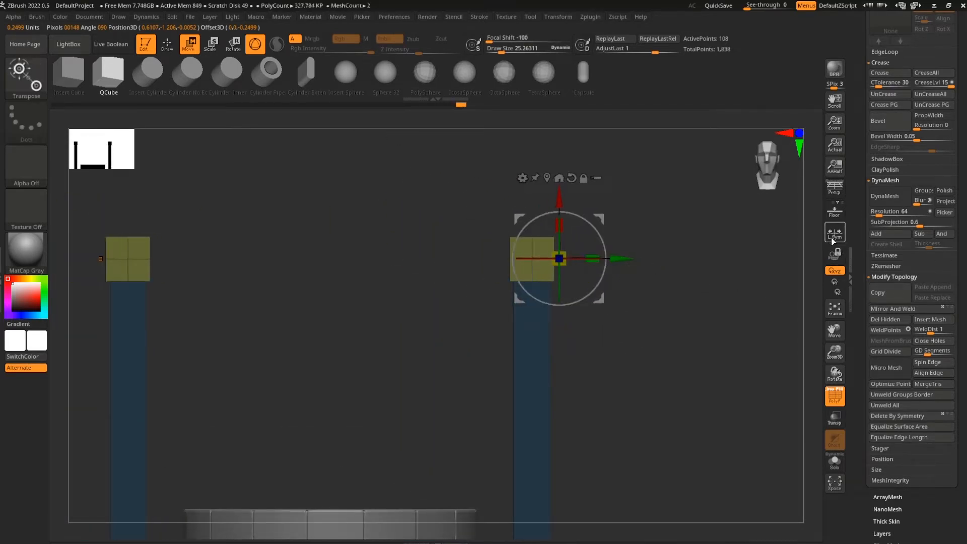
drag(597, 259, 668, 288)
drag(597, 261, 642, 260)
Lower the cap blocks onto the posts and centre them over the post tops
drag(617, 348, 687, 369)
alt+drag(529, 379, 507, 406)
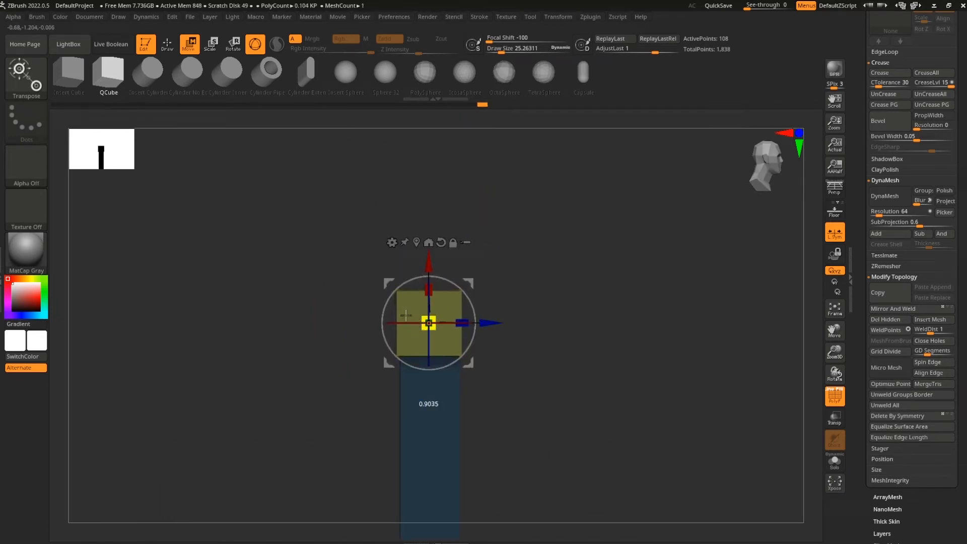
drag(431, 274, 429, 276)
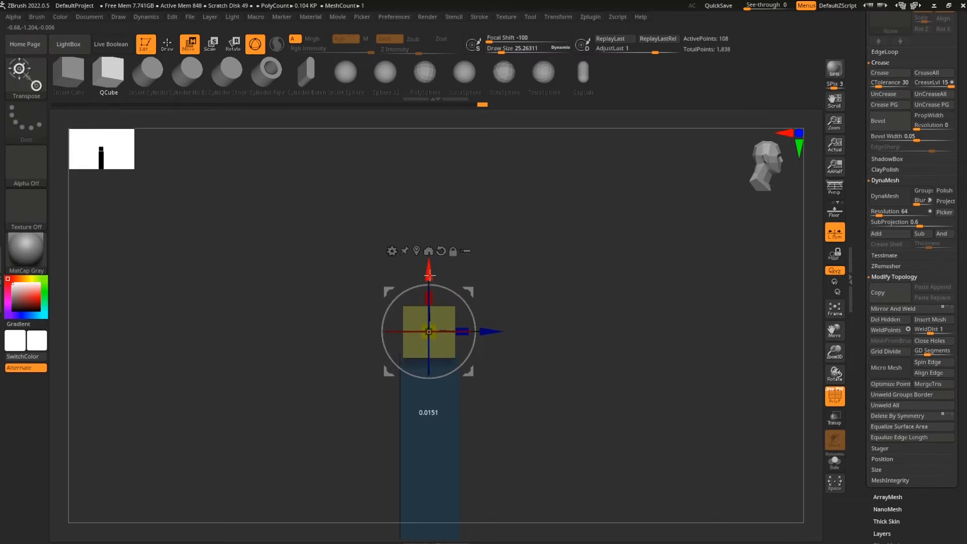
drag(640, 375, 569, 221)
alt+drag(401, 436, 302, 457)
drag(606, 351, 600, 352)
drag(688, 338, 661, 342)
drag(660, 340, 630, 337)
alt+click(615, 276)
Check the block placement on both posts from side and front views
drag(705, 386, 587, 425)
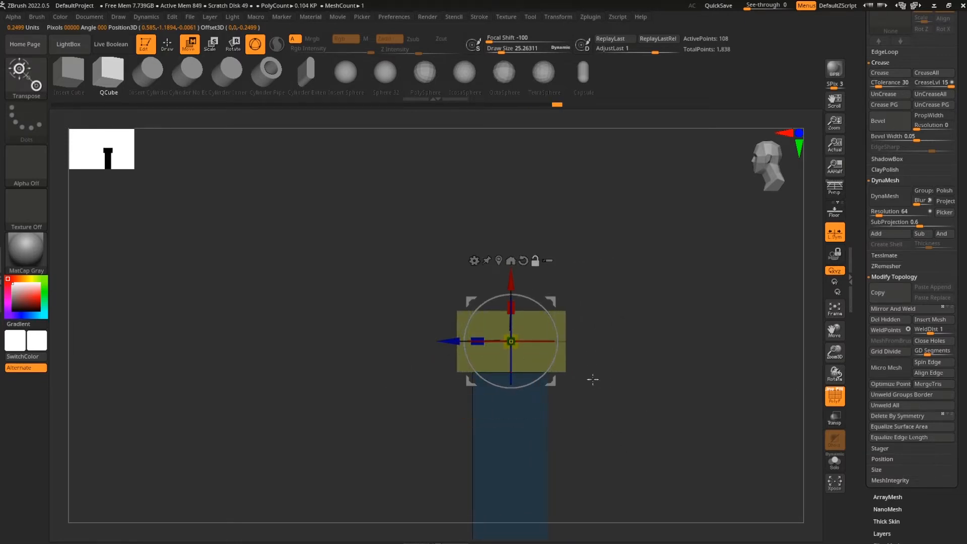
key(q)
mouse_move(619, 354)
mouse_down()
mouse_move(654, 397)
mouse_move(654, 386)
mouse_move(644, 404)
mouse_up()
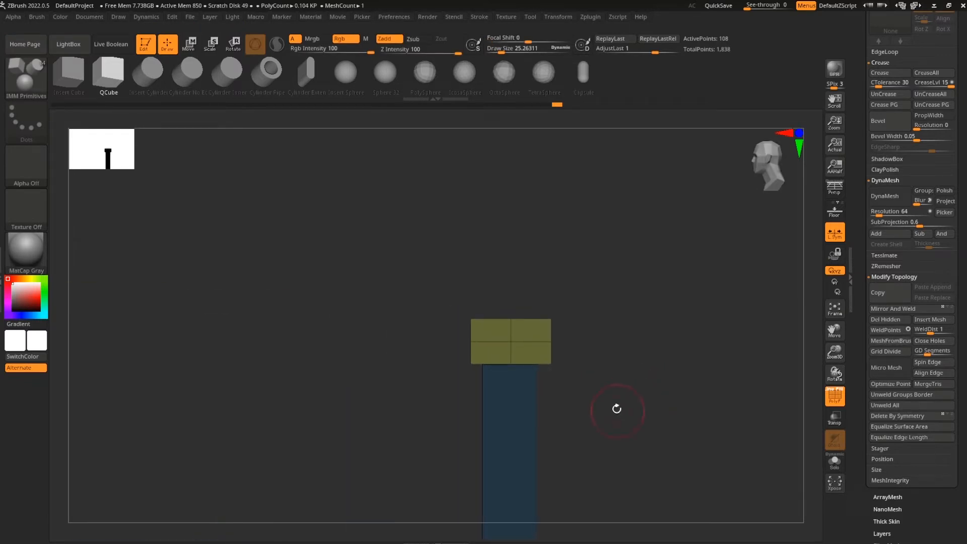
key(w)
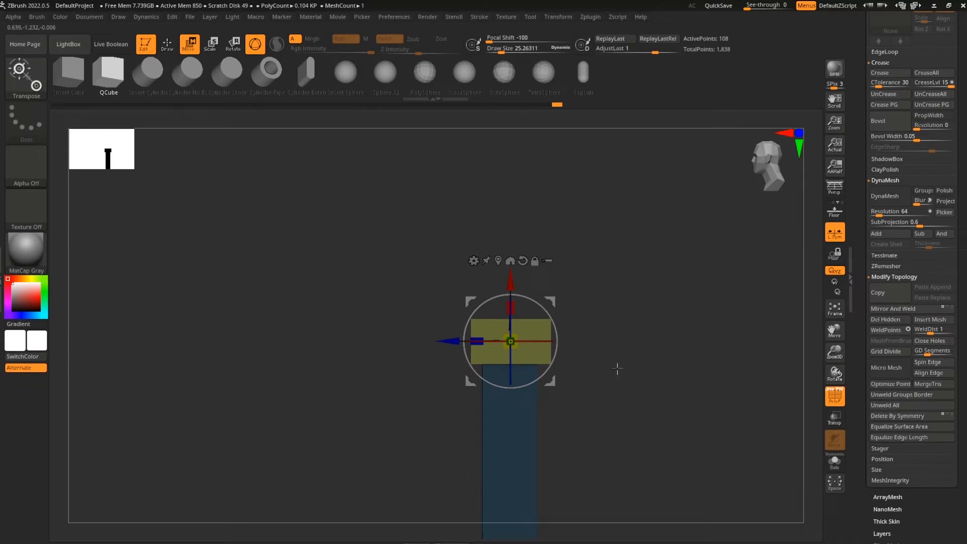
key(q)
mouse_move(619, 388)
mouse_down()
mouse_move(612, 393)
mouse_move(687, 382)
mouse_up()
drag(648, 409, 628, 438)
Mask the upper part of the cap blocks and pull their tops up to make them taller
ctrl+drag(563, 296, 409, 340)
key(w)
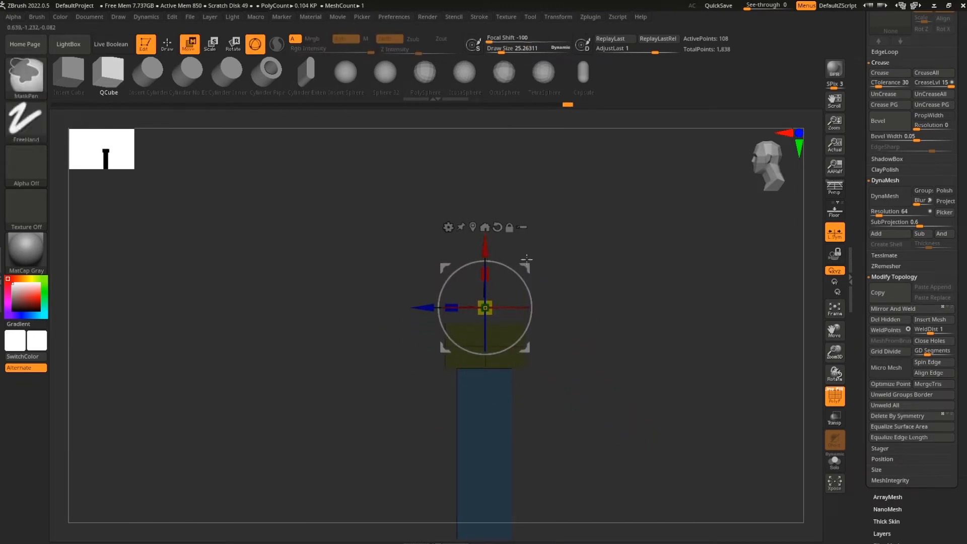
ctrl+drag(630, 288, 417, 336)
drag(485, 257, 484, 218)
alt+drag(594, 252, 630, 453)
key(f)
key(f)
drag(629, 383, 597, 394)
alt+drag(591, 337, 598, 373)
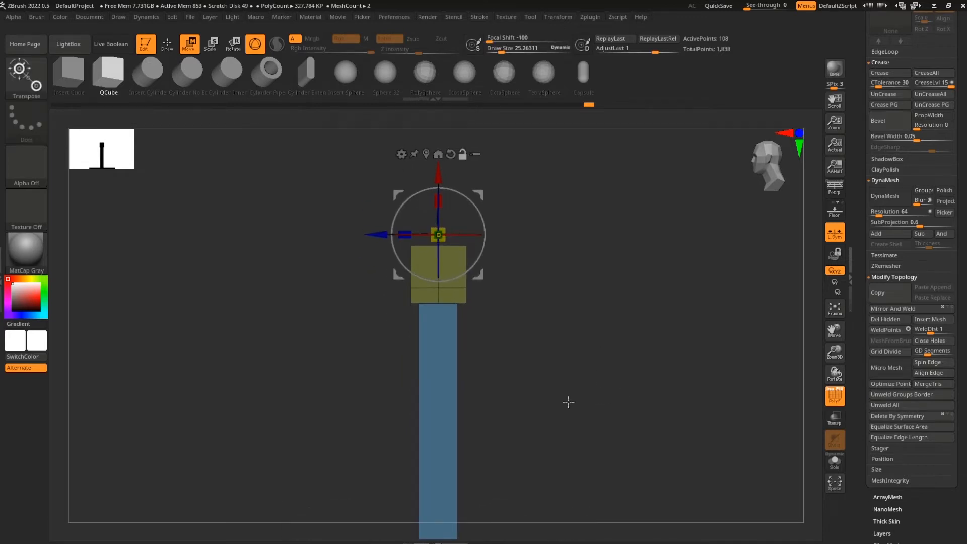
With ZModeler, hide the post polygroup and split the hidden post into its own subtool
click(28, 81)
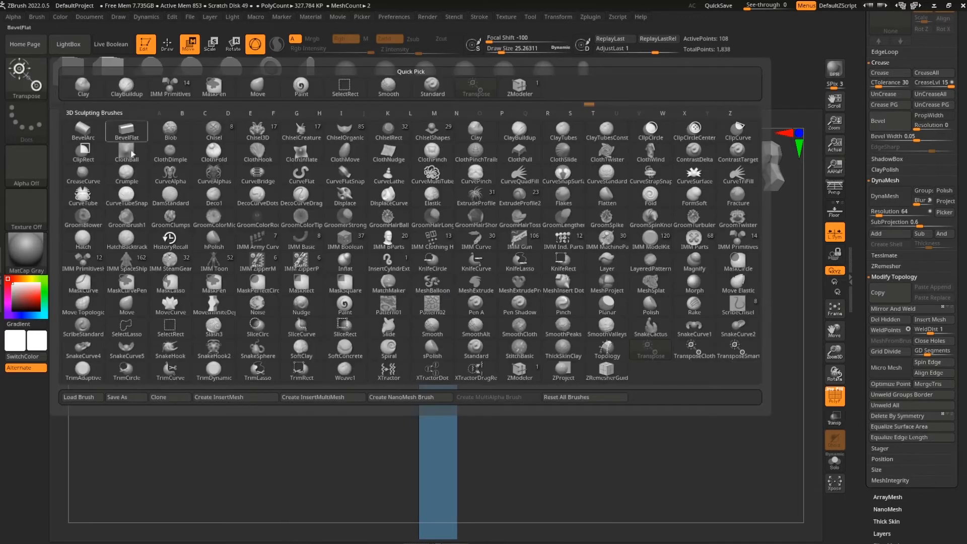
click(524, 371)
ctrl+drag(571, 284, 646, 341)
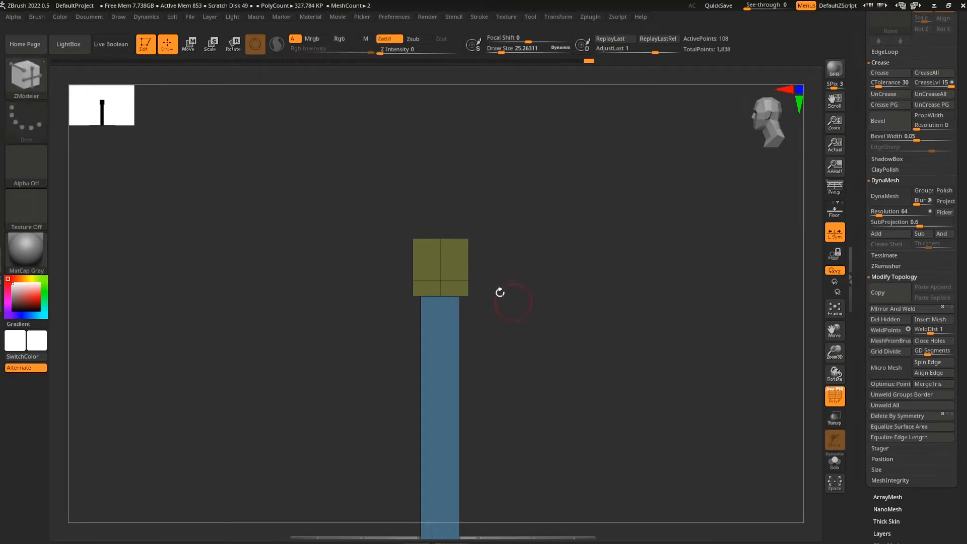
ctrl+shift+click(441, 244)
drag(862, 275, 862, 292)
scroll(891, 157, up, 10)
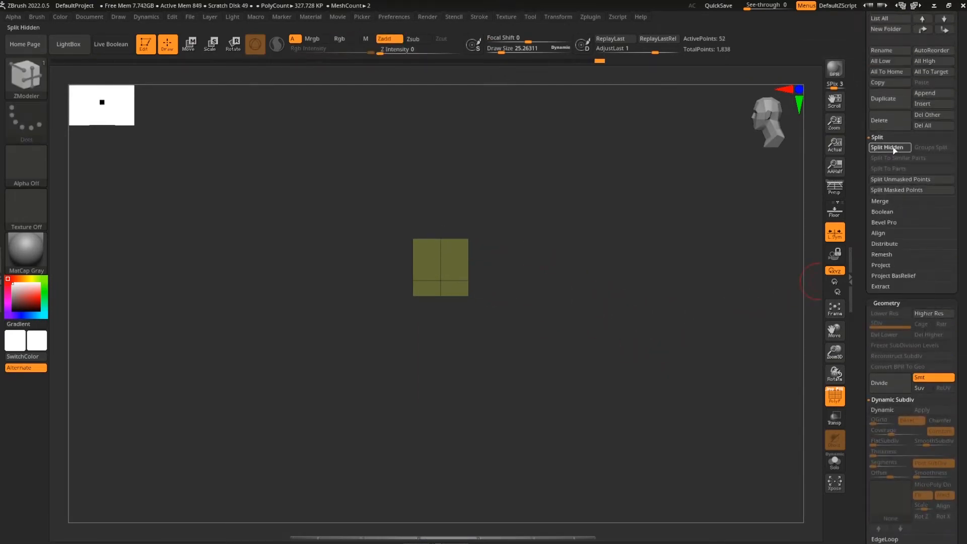
click(894, 151)
Select the two opposite side faces of the cap block
shift+drag(587, 389, 519, 341)
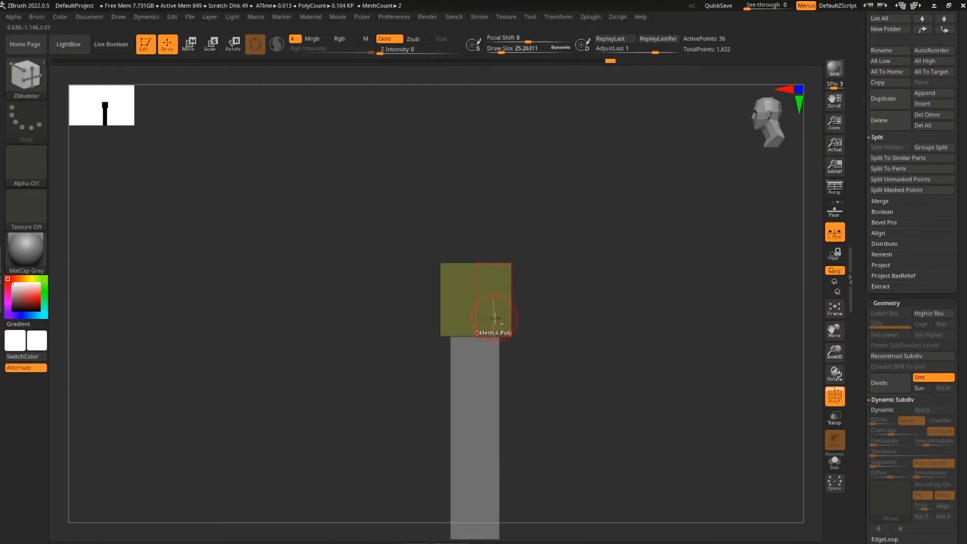
click(478, 301)
mouse_move(579, 348)
mouse_down()
mouse_move(626, 352)
mouse_move(470, 337)
mouse_up()
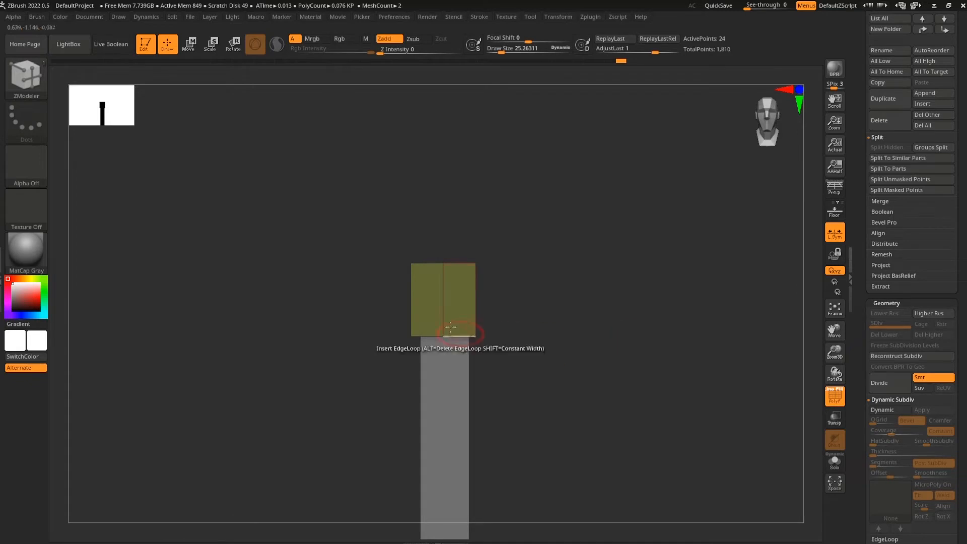
mouse_move(594, 345)
mouse_down()
mouse_move(611, 343)
mouse_move(594, 332)
mouse_up()
click(445, 304)
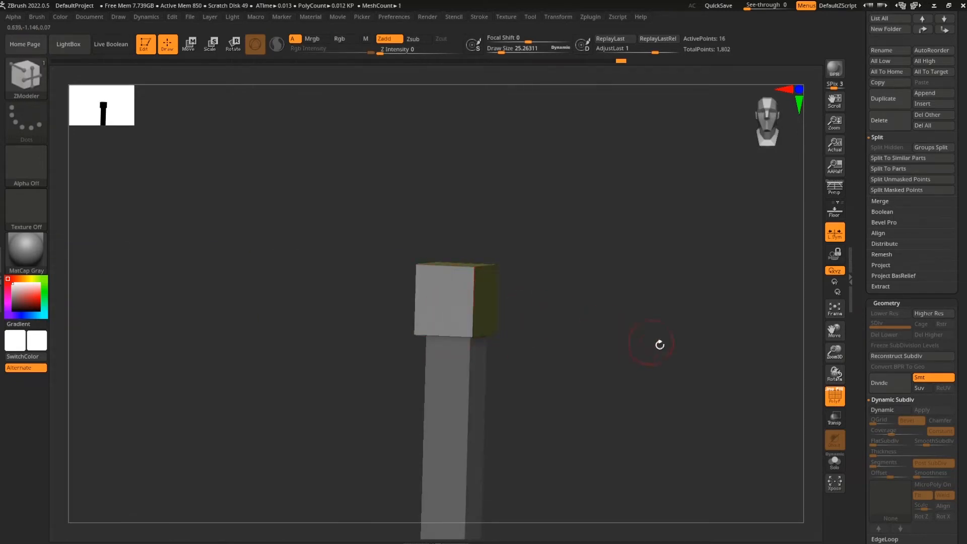
drag(660, 345, 581, 338)
click(544, 312)
QMesh-extrude the side faces outward into long crossbars, then mask one end of the bar
shift+drag(322, 368, 460, 382)
alt+drag(700, 381, 688, 350)
drag(755, 365, 649, 380)
drag(597, 360, 632, 385)
drag(536, 312, 330, 353)
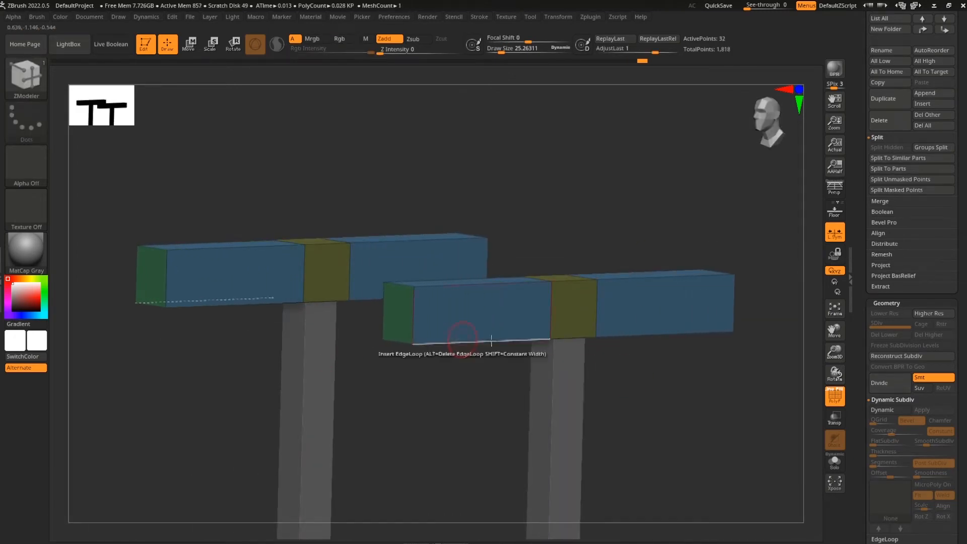
shift+drag(654, 383, 692, 394)
alt+drag(399, 432, 390, 388)
ctrl+drag(334, 264, 417, 376)
ctrl+click(429, 379)
Clear the mask from the crossbars and view the well from directly above
key(w)
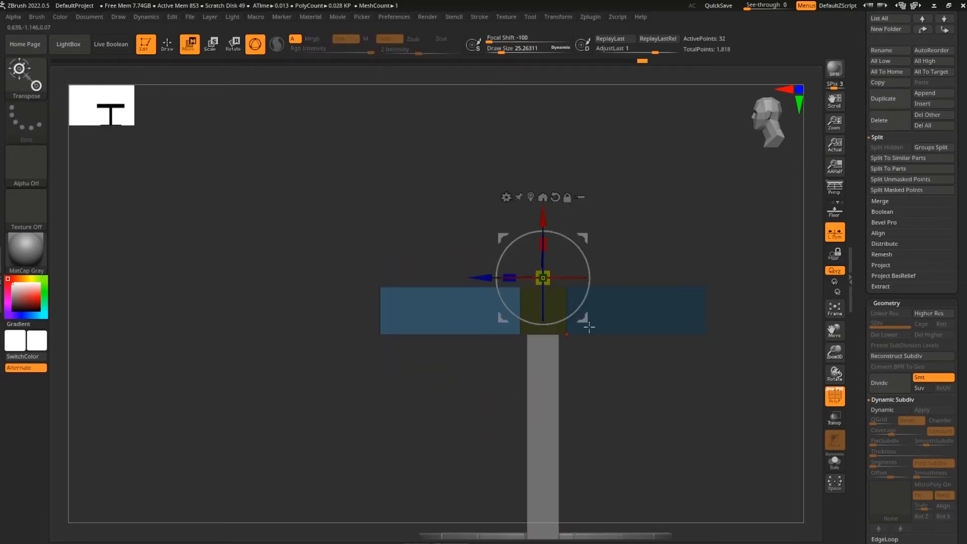
alt+drag(582, 317, 559, 343)
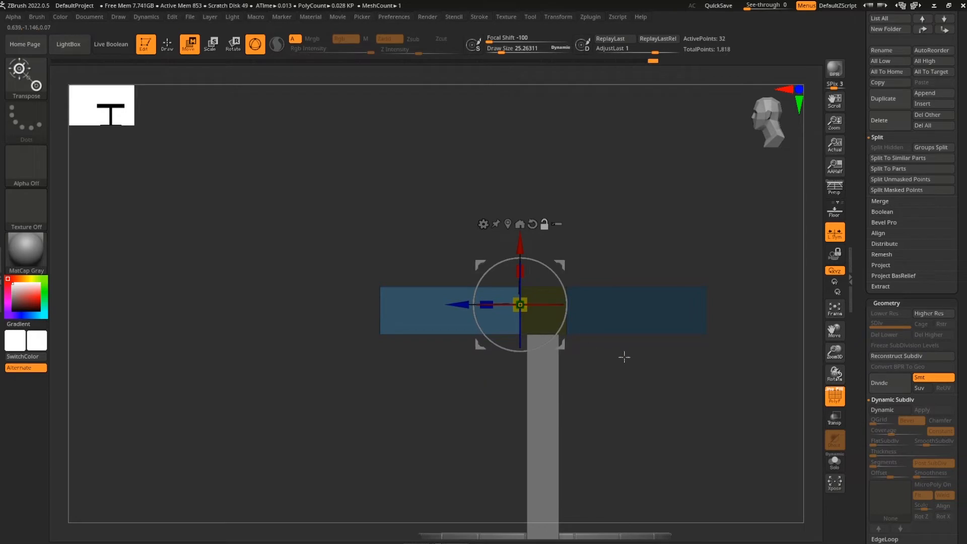
mouse_move(631, 404)
ctrl+mouse_down()
mouse_move(648, 412)
mouse_move(630, 390)
mouse_move(688, 378)
mouse_move(680, 391)
mouse_move(663, 384)
mouse_move(649, 405)
ctrl+mouse_up()
drag(673, 372, 650, 410)
shift+drag(619, 313, 533, 441)
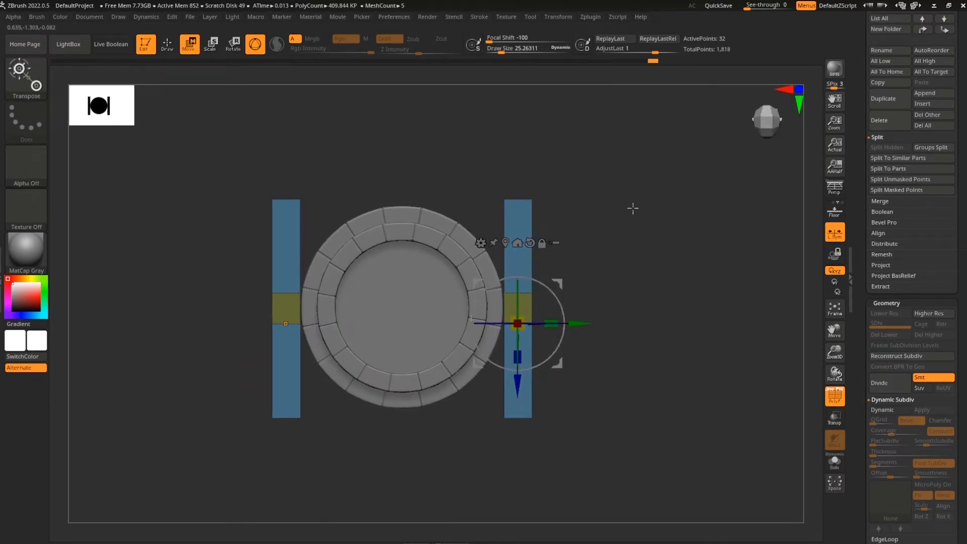
Review the symmetry settings in the Transform menu and check front and side views
click(593, 18)
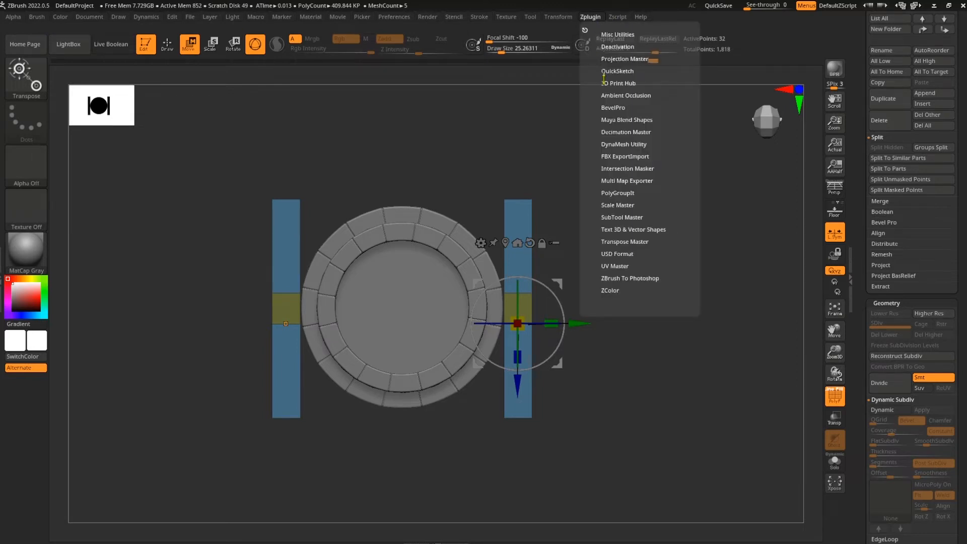
click(559, 17)
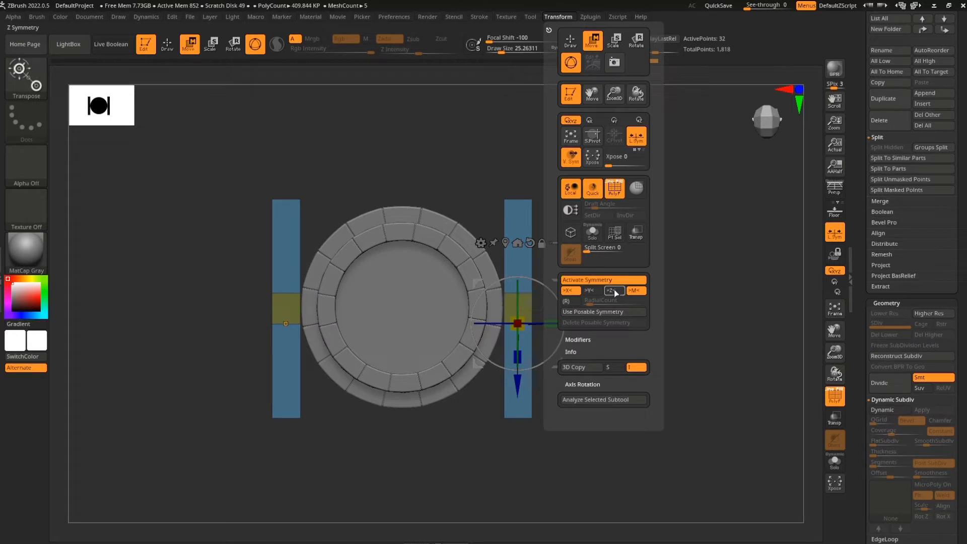
key(q)
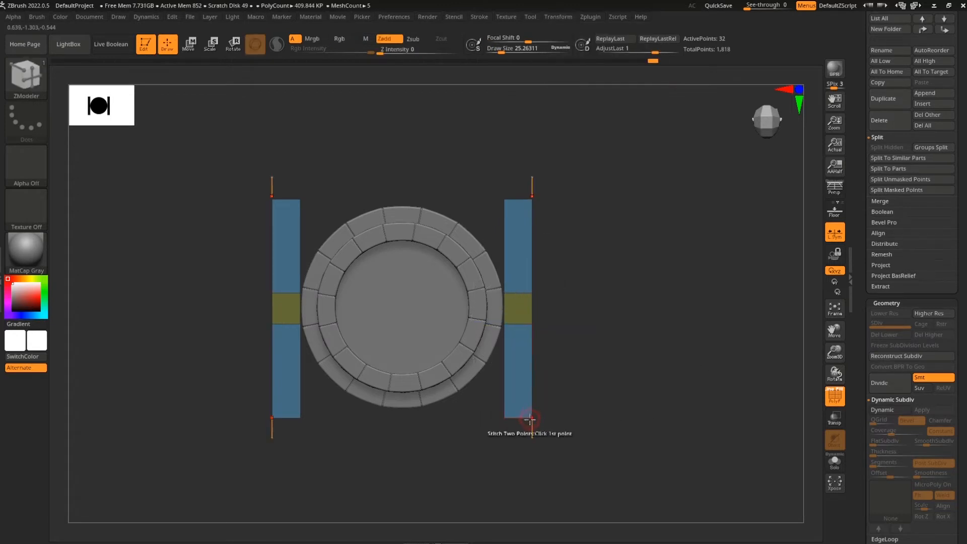
drag(565, 436, 652, 414)
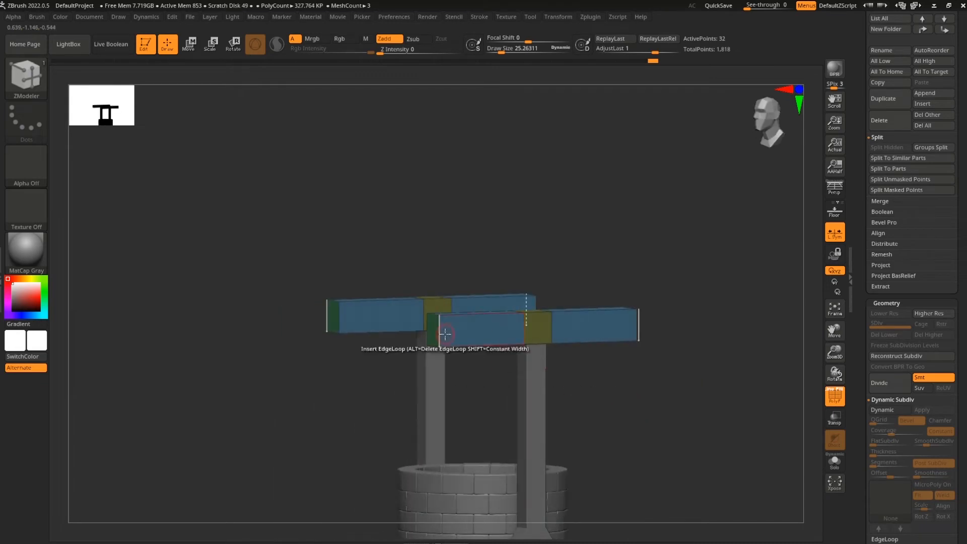
drag(678, 327, 503, 363)
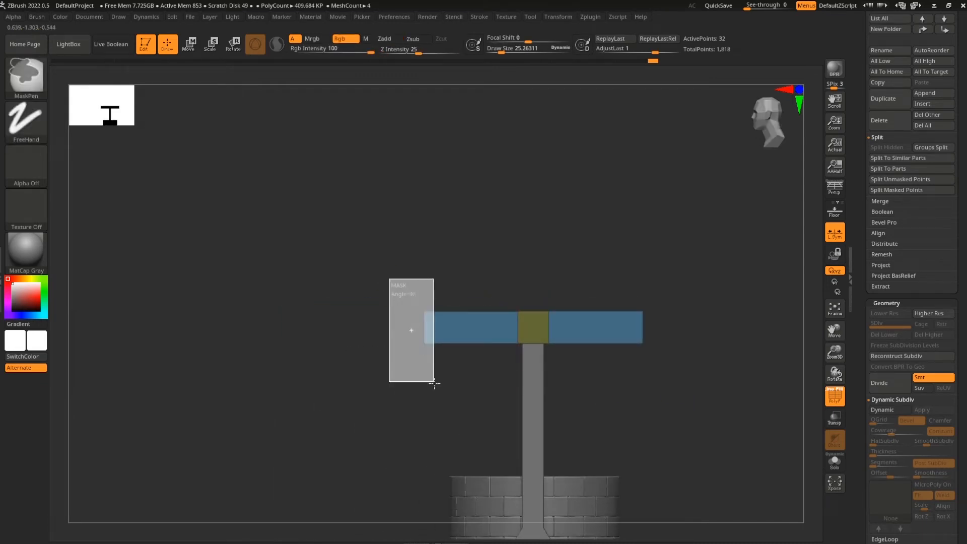
Tilt both mirrored beams into an A-frame angle and clear their mask
key(w)
drag(552, 373, 677, 348)
drag(486, 358, 519, 419)
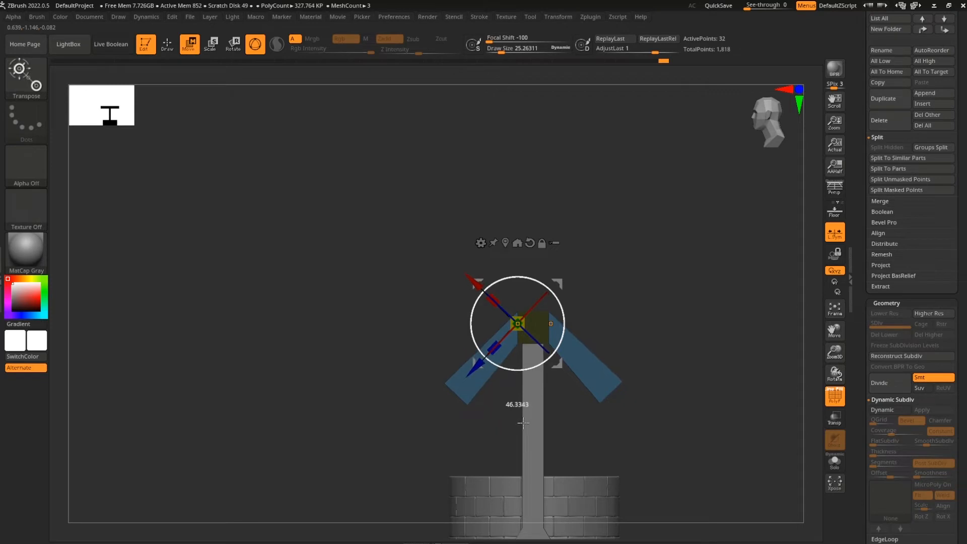
drag(525, 425, 526, 426)
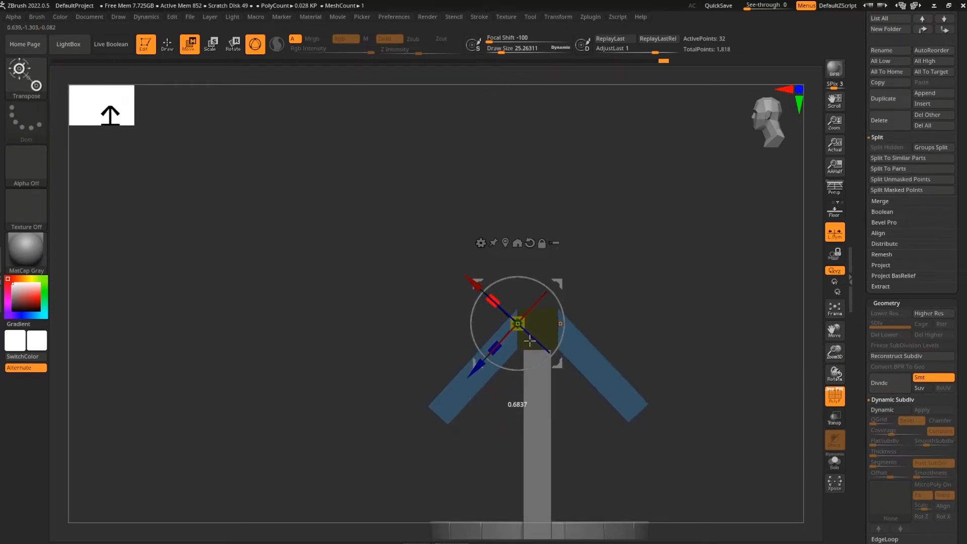
ctrl+drag(649, 337, 736, 416)
mouse_move(736, 416)
ctrl+right_down()
mouse_move(689, 413)
mouse_move(730, 429)
mouse_move(742, 419)
mouse_move(682, 432)
mouse_move(686, 474)
mouse_move(655, 401)
mouse_move(658, 367)
mouse_move(675, 352)
ctrl+right_up()
key(q)
key(shift+f)
Scale up the inverted-V brace piece over the posts
key(e)
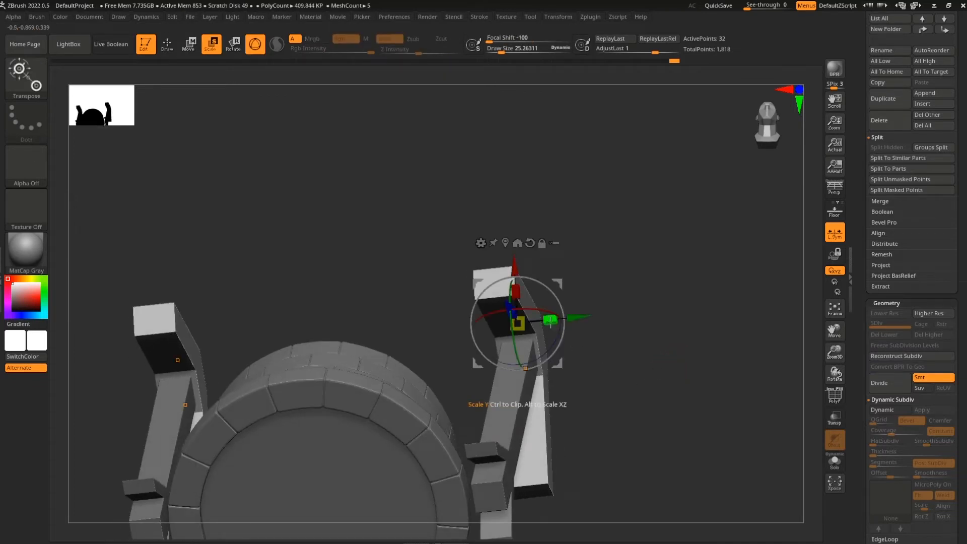
right_drag(565, 271, 655, 348)
ctrl+drag(556, 299, 671, 341)
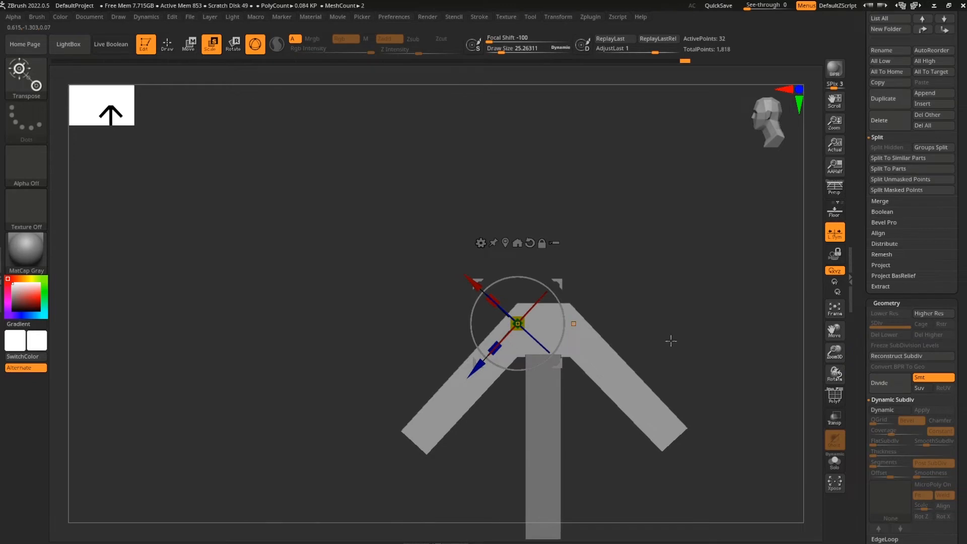
right_drag(662, 349, 703, 352)
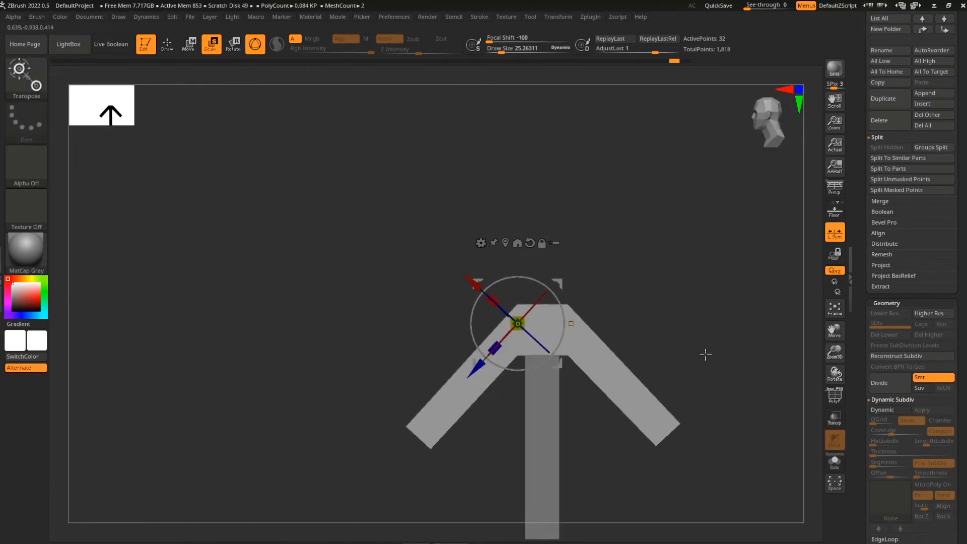
key(shift+f)
Mask the brace arms and narrow the yellow centre block symmetrically
ctrl+drag(473, 237, 527, 406)
click(530, 241)
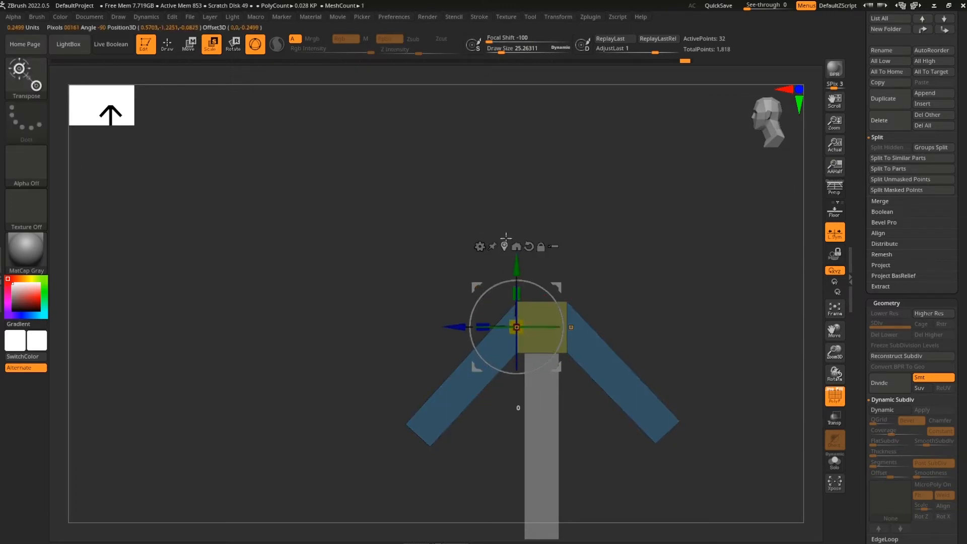
mouse_move(448, 327)
ctrl+mouse_down()
mouse_move(458, 326)
mouse_move(444, 326)
ctrl+mouse_up()
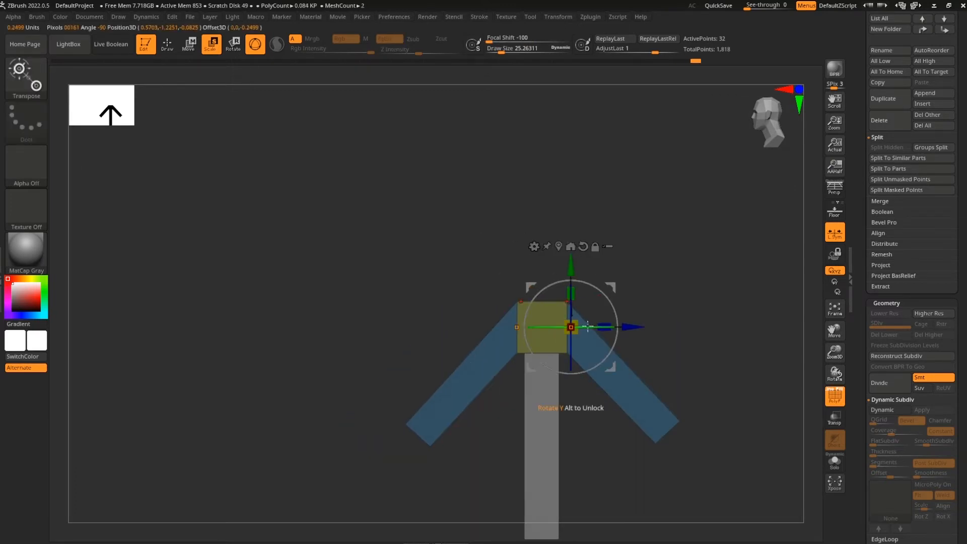
drag(628, 327, 622, 327)
ctrl+right_drag(669, 335, 700, 349)
ctrl+drag(700, 350, 654, 336)
Spread the blue brace arms outward symmetrically with the Move gizmo
key(q)
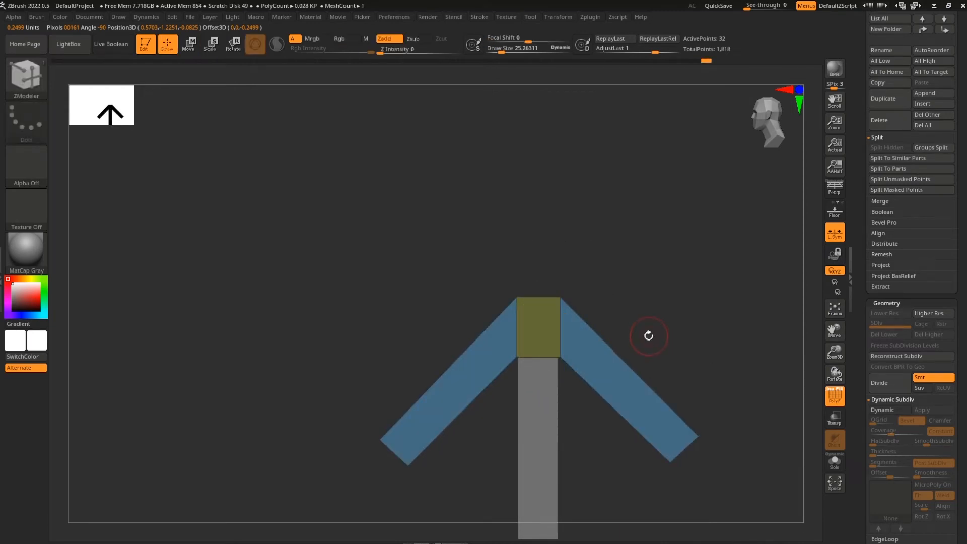
key(w)
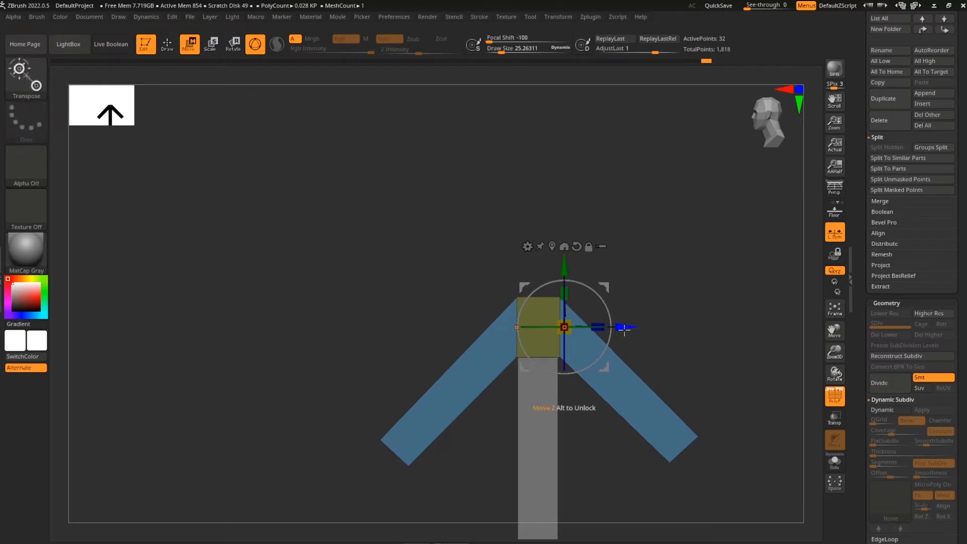
drag(623, 328, 628, 326)
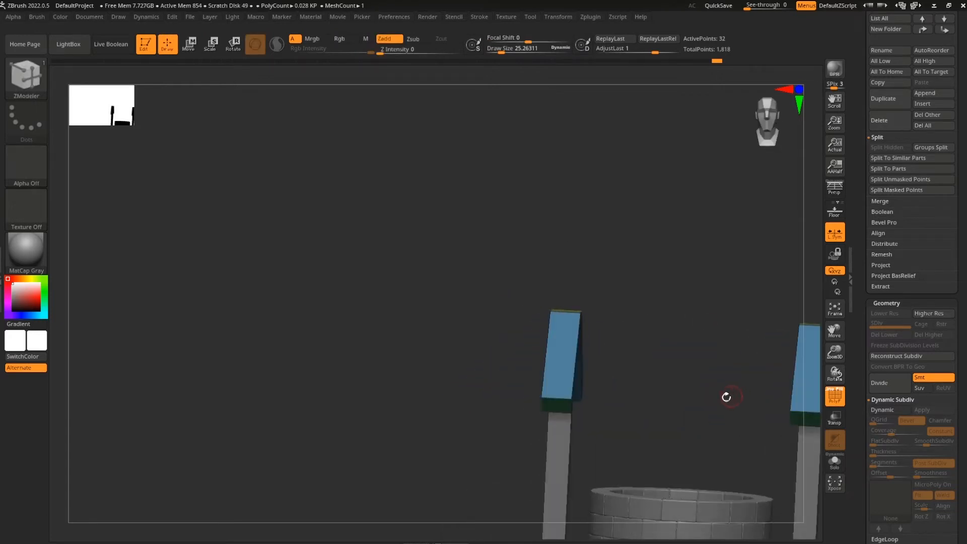
drag(726, 395, 640, 404)
Duplicate the post and brace subtool and toggle Solo view on and off
drag(397, 276, 805, 303)
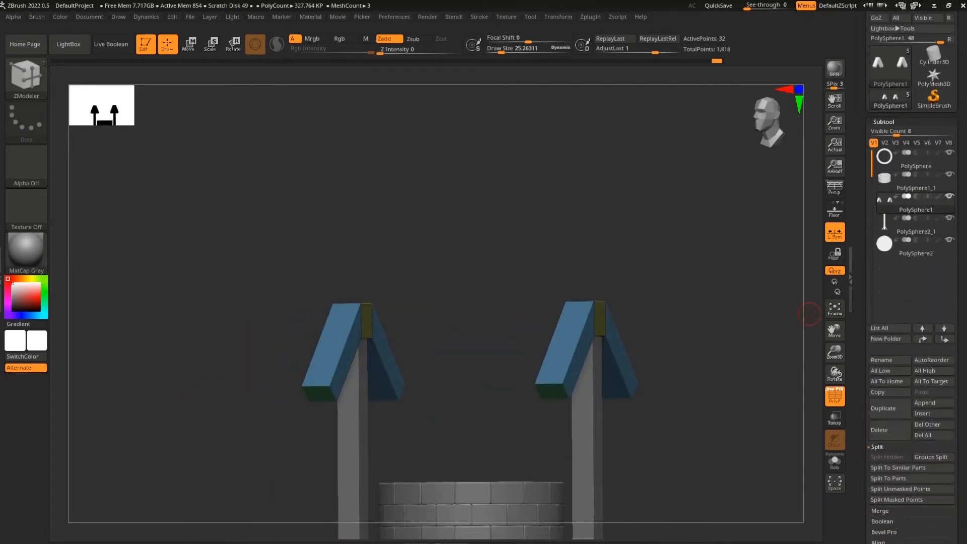
drag(740, 415, 648, 369)
key(ctrl+shift+d)
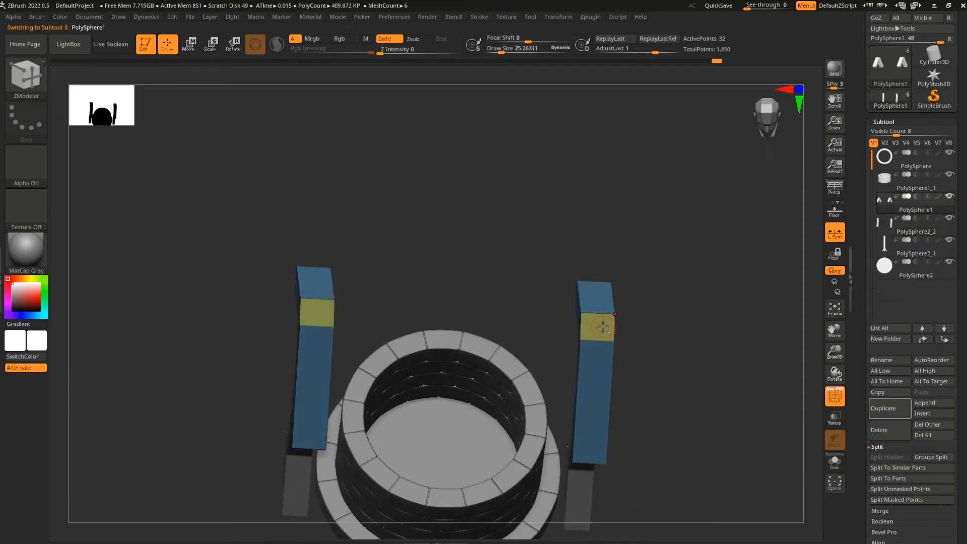
drag(679, 388, 684, 385)
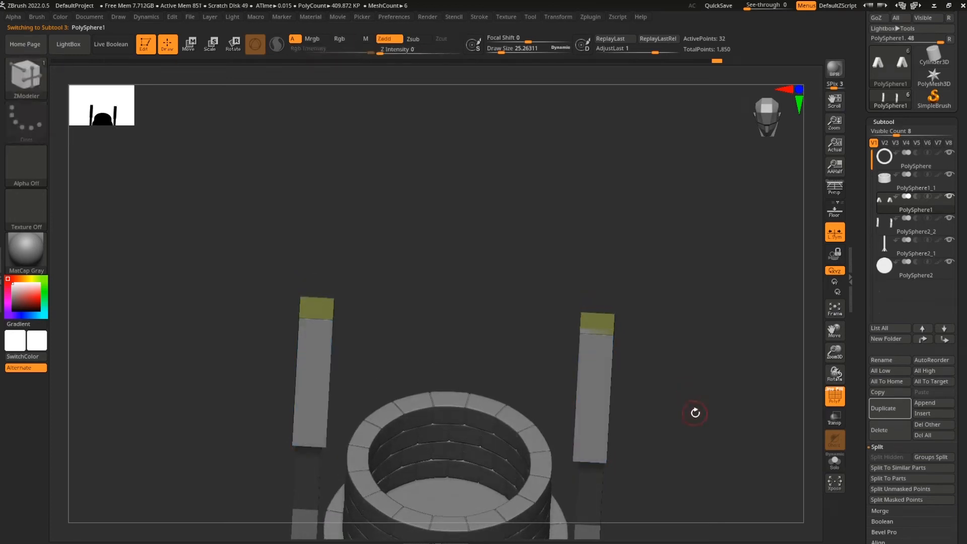
click(835, 461)
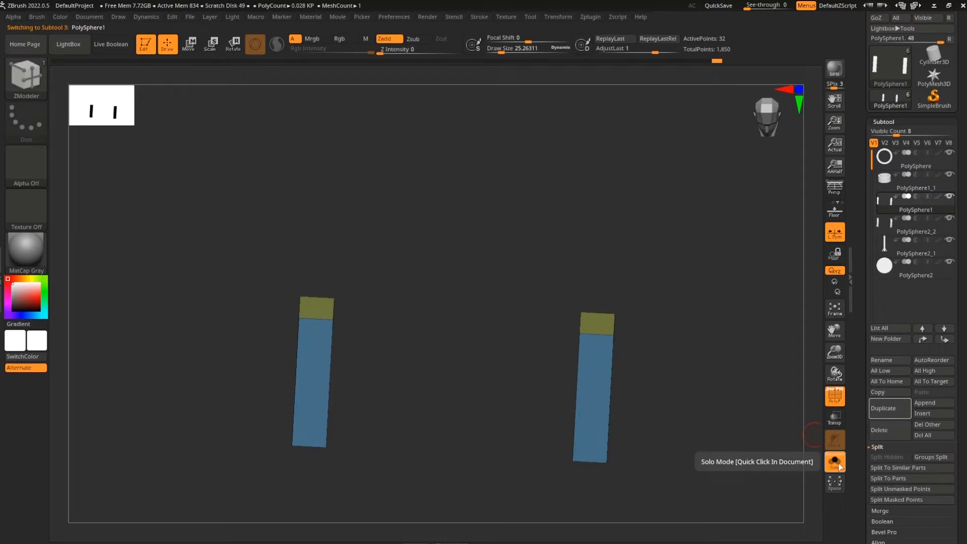
click(834, 462)
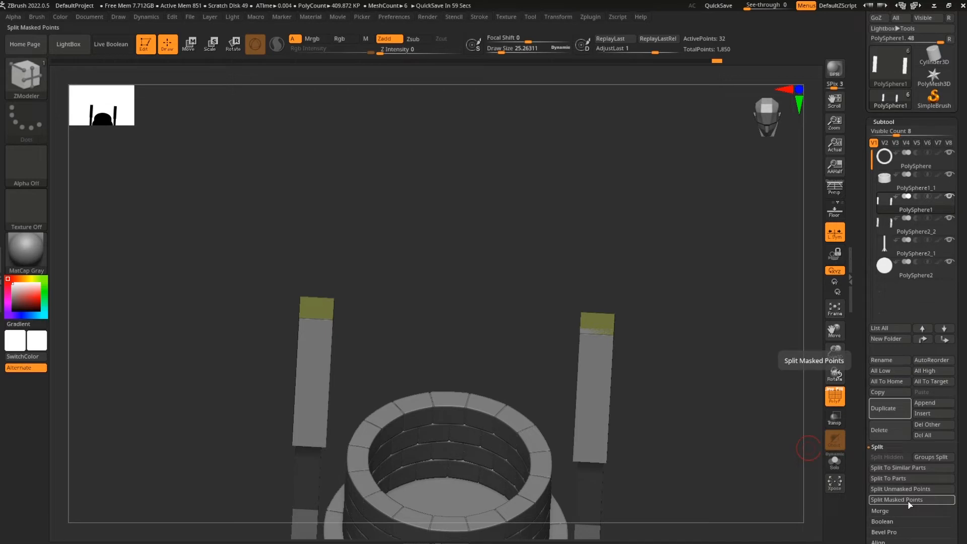
Restore the latest history state, make PolySphere1 active and show it in Solo
mouse_move(698, 67)
mouse_down()
mouse_move(674, 66)
mouse_move(747, 67)
mouse_up()
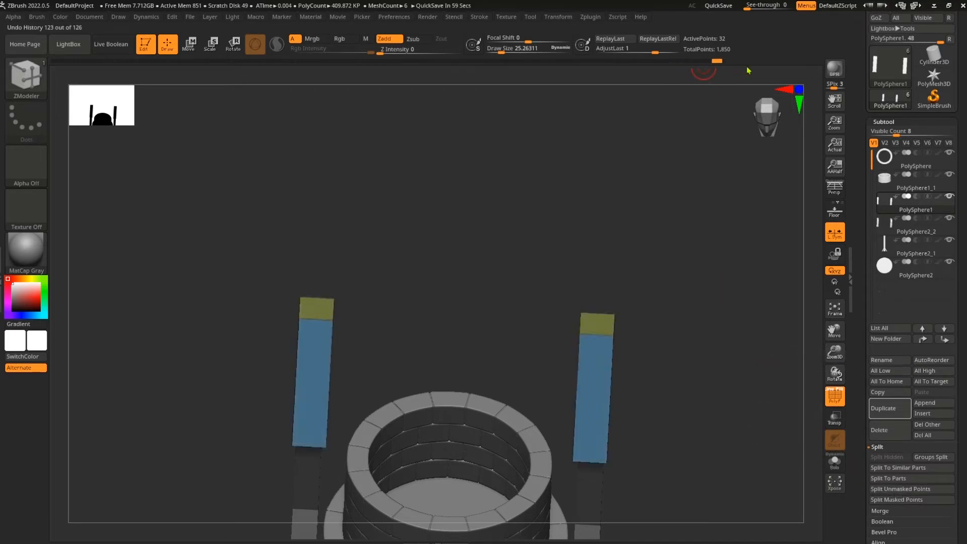
ctrl+drag(704, 315, 736, 361)
mouse_move(708, 412)
mouse_down()
mouse_move(642, 427)
mouse_move(783, 348)
mouse_up()
click(928, 234)
drag(727, 391, 604, 325)
alt+click(601, 327)
drag(690, 391, 812, 402)
click(834, 461)
QMesh-extrude the right post's top face and inspect the A-shaped post tops
drag(723, 449, 598, 327)
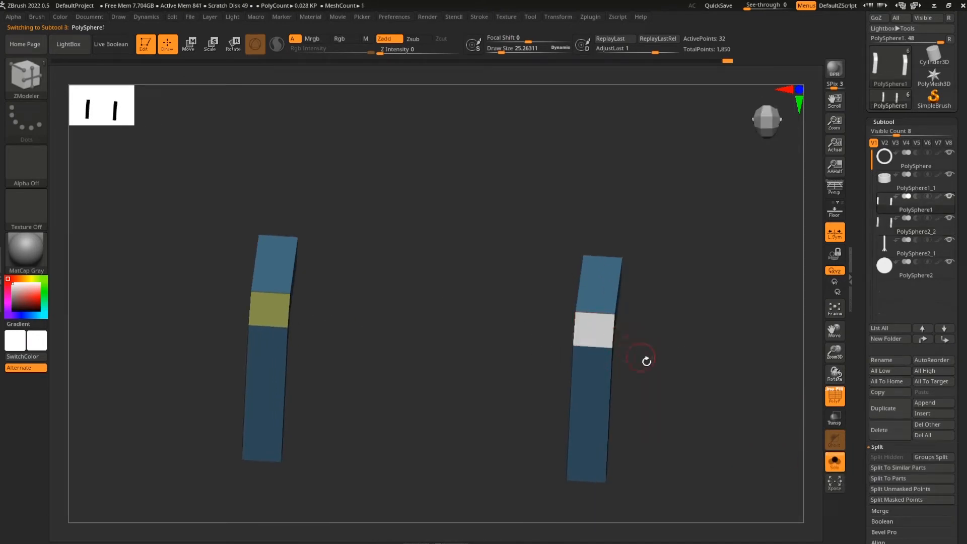
drag(372, 315, 642, 450)
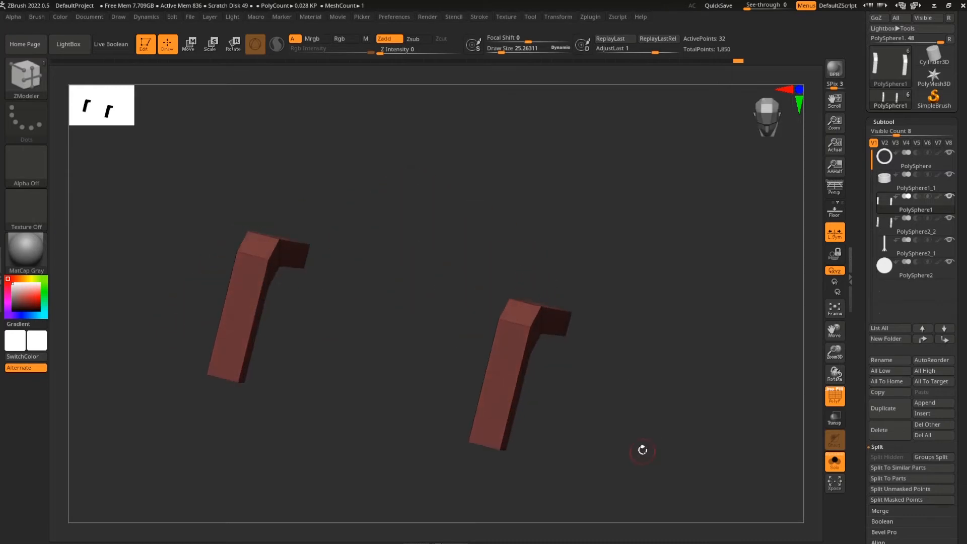
click(520, 313)
drag(436, 271, 605, 422)
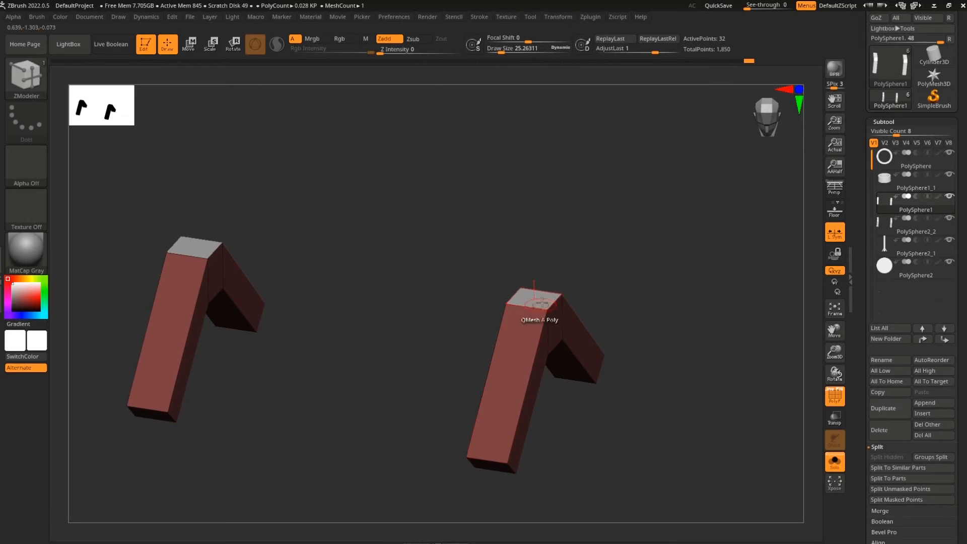
drag(658, 331, 598, 313)
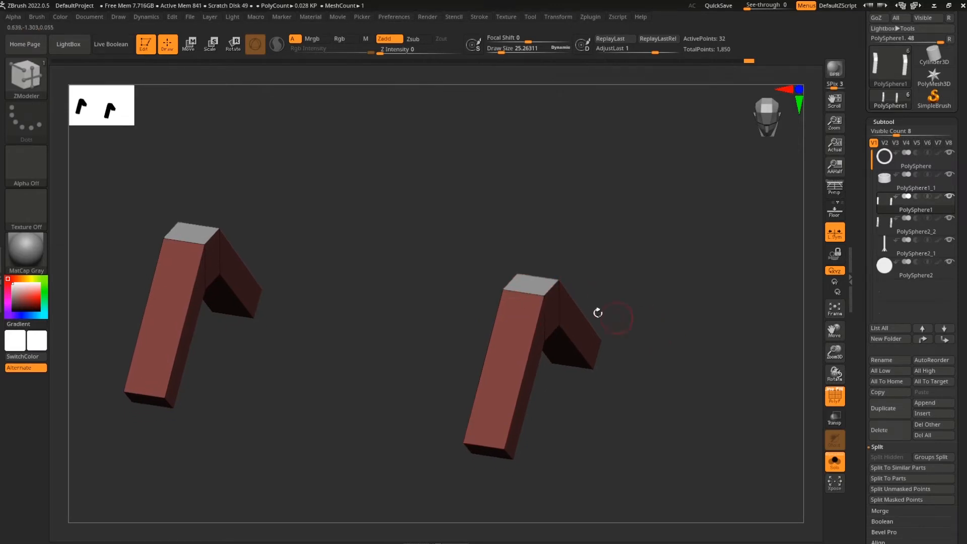
mouse_move(635, 425)
mouse_down()
mouse_move(623, 453)
mouse_move(585, 421)
mouse_up()
key(ctrl+shift)
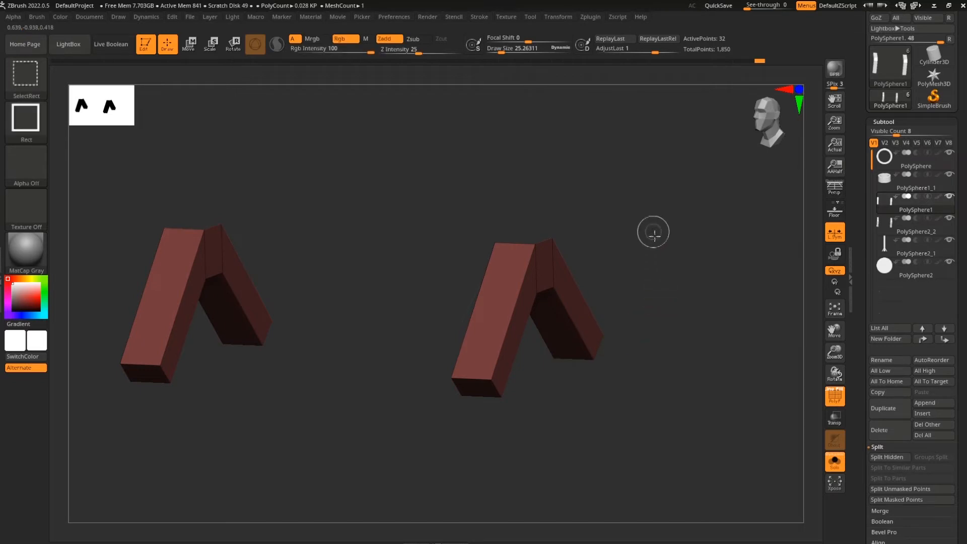
Hide the post bodies, keeping only their tops, and extrude the flat top faces into the beam
ctrl+shift+drag(653, 231, 704, 399)
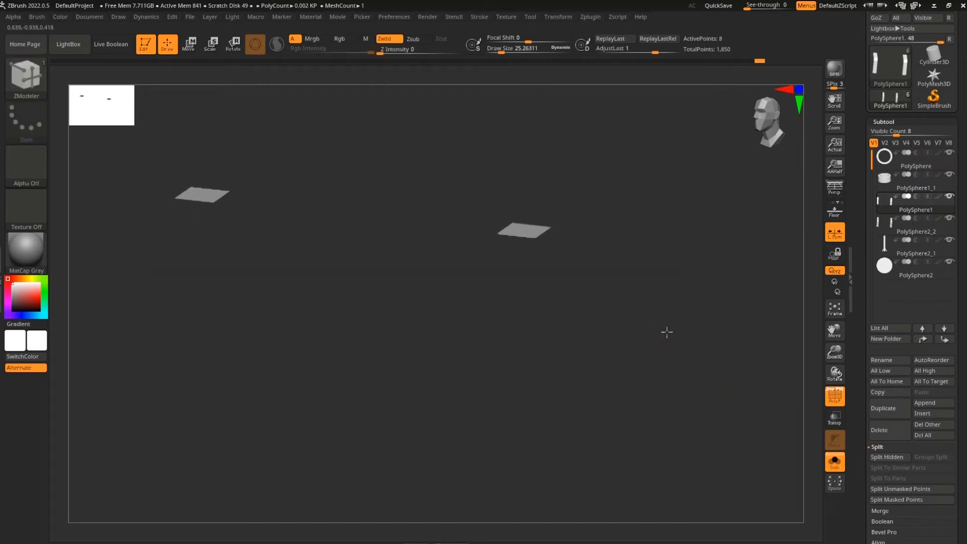
drag(665, 329, 630, 348)
drag(959, 455, 966, 149)
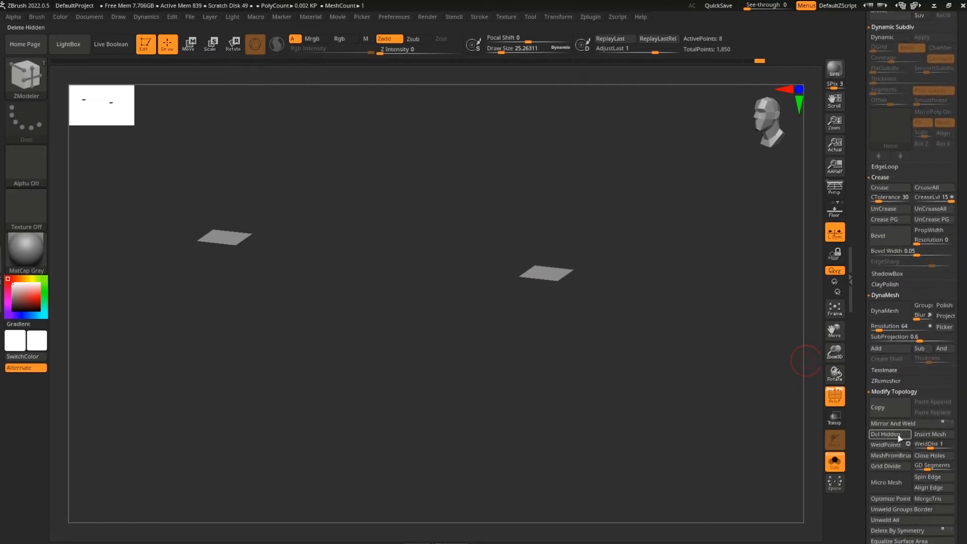
drag(960, 374, 961, 478)
drag(618, 350, 626, 385)
drag(565, 231, 567, 178)
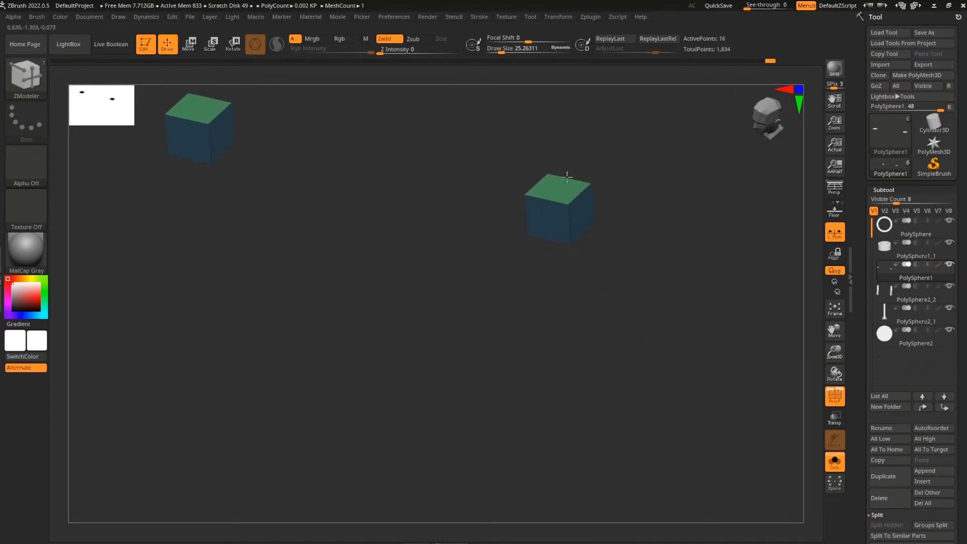
shift+drag(634, 267, 709, 300)
Unhide the other subtools and orbit around the pillars to check the new beam
click(841, 466)
drag(725, 453, 700, 372)
drag(656, 314, 320, 313)
drag(292, 274, 266, 336)
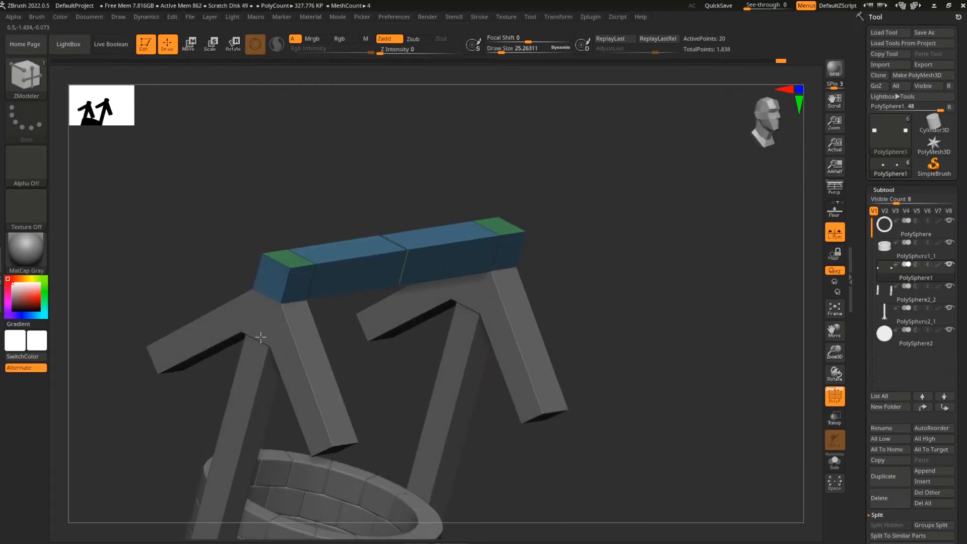
mouse_move(663, 326)
shift+mouse_down()
mouse_move(641, 302)
mouse_move(658, 302)
mouse_move(658, 320)
shift+mouse_up()
Mask part of the beam and shift its centre seam to the right with the Move gizmo
ctrl+drag(408, 220, 356, 313)
ctrl+click(386, 352)
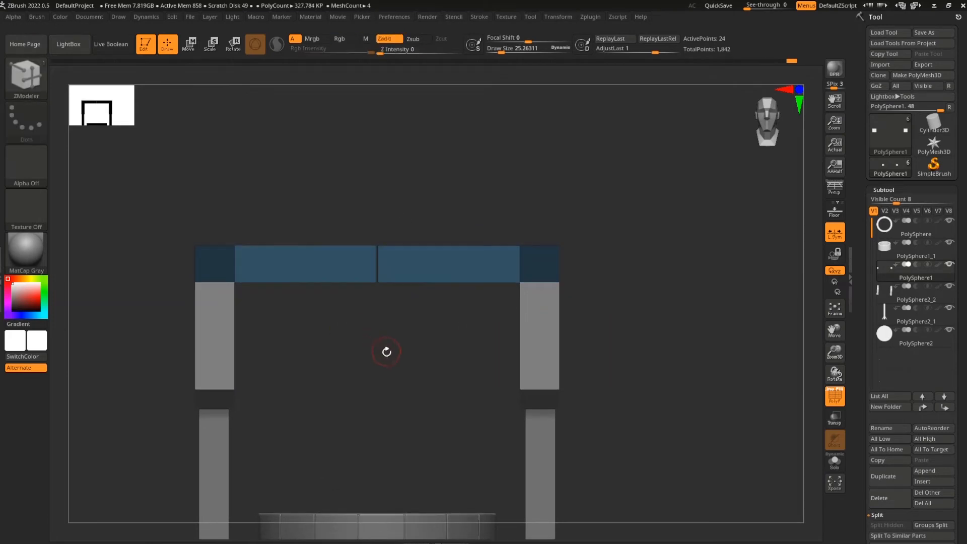
ctrl+drag(395, 347, 406, 358)
mouse_move(424, 224)
ctrl+mouse_down()
mouse_move(376, 304)
mouse_move(413, 338)
mouse_move(375, 305)
ctrl+mouse_up()
key(w)
mouse_move(285, 306)
mouse_down()
mouse_move(259, 308)
mouse_move(340, 307)
mouse_up()
ctrl+drag(701, 399, 716, 414)
key(q)
Mask the beam centre and invert it onto the ends, then undo that attempt
scroll(963, 453, down, 10)
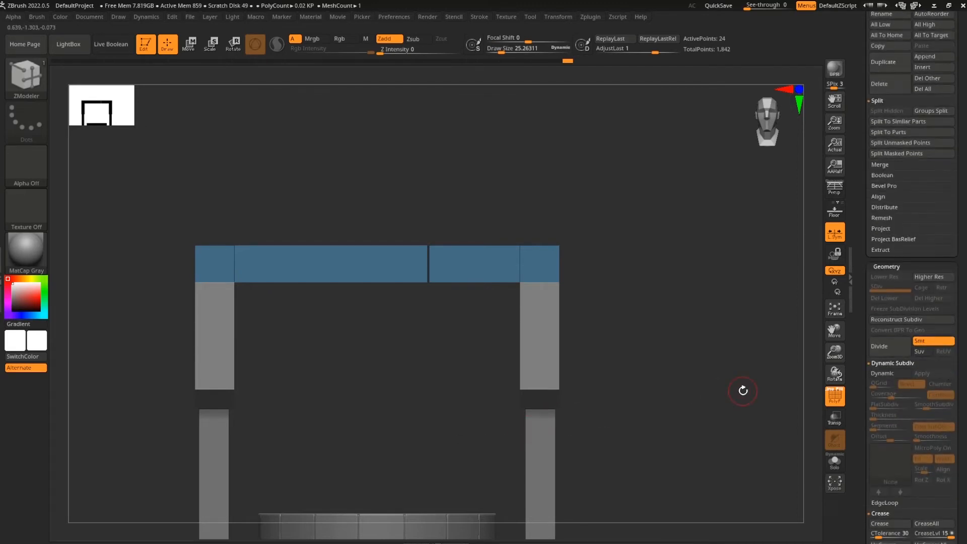
scroll(965, 412, down, 5)
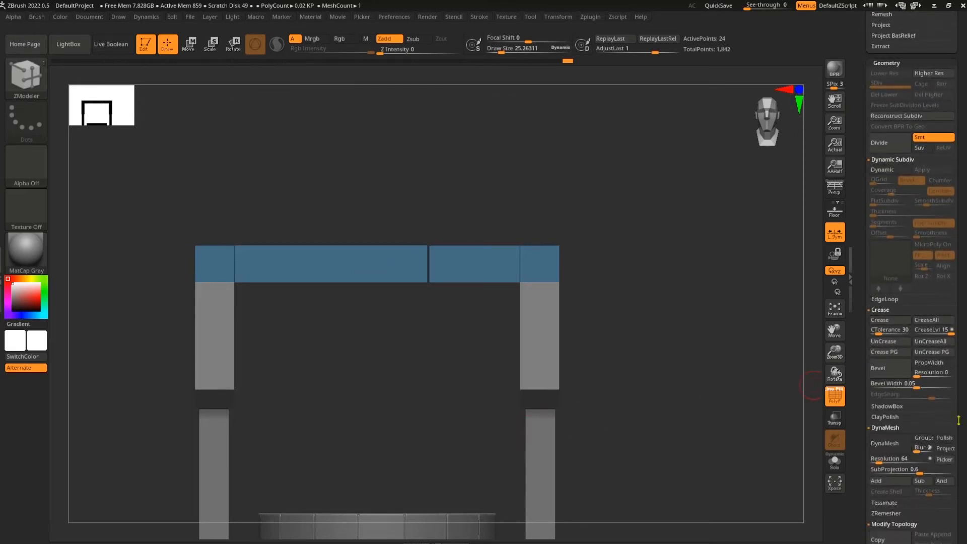
scroll(964, 386, down, 3)
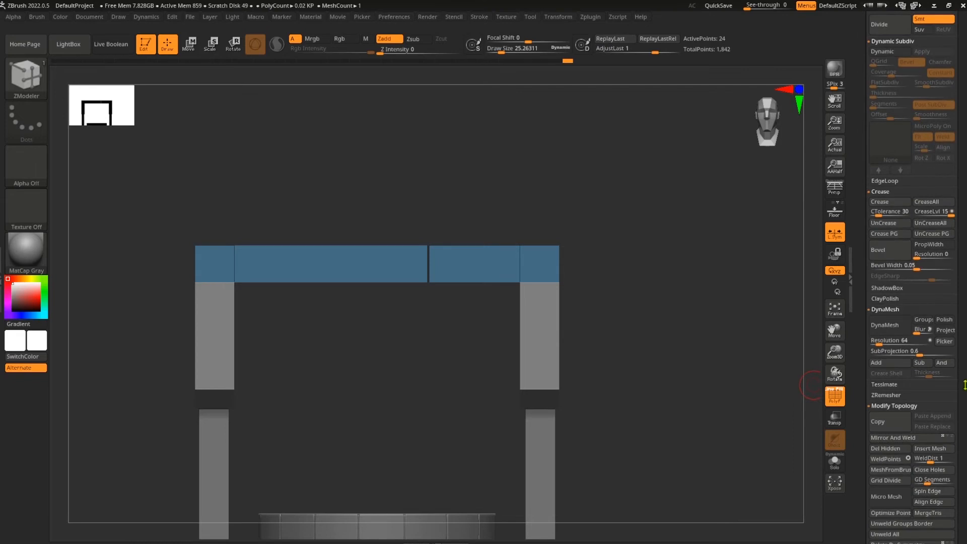
mouse_move(675, 429)
mouse_down()
mouse_move(665, 352)
mouse_move(634, 386)
mouse_move(675, 346)
mouse_move(678, 388)
mouse_move(561, 339)
mouse_up()
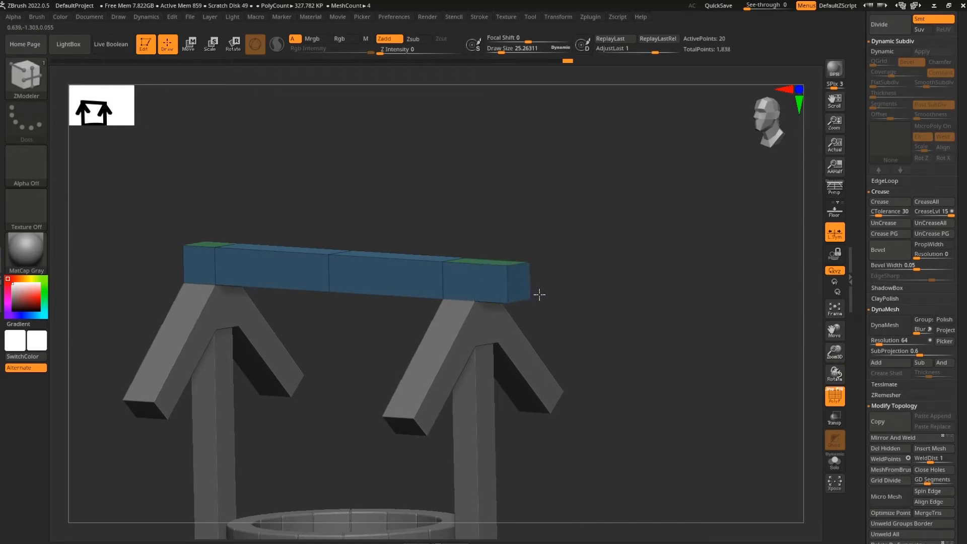
drag(553, 296, 694, 328)
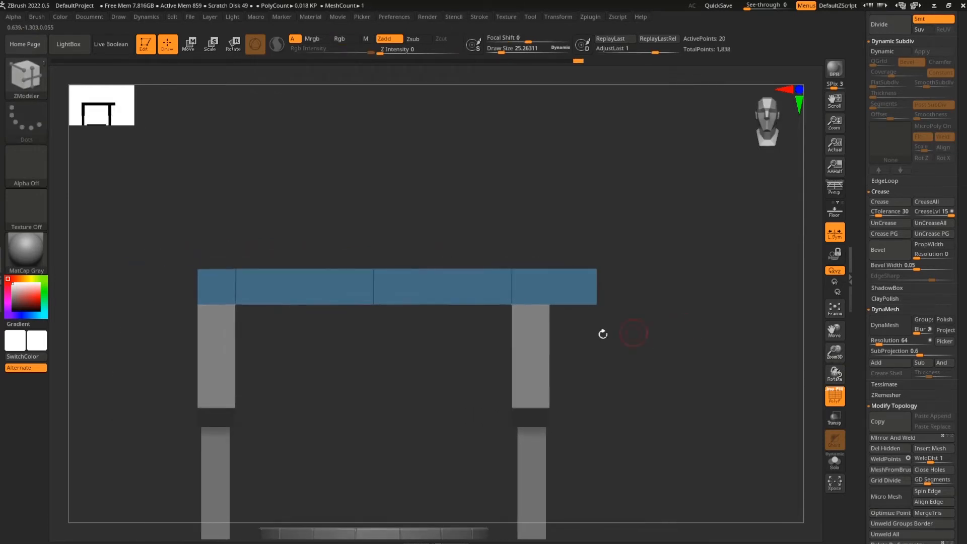
ctrl+drag(410, 242, 336, 352)
ctrl+click(398, 339)
key(ctrl+z)
key(ctrl+z)
key(ctrl+z)
Mask both beam ends and drag the free middle slightly downward so it sags
drag(651, 371, 639, 374)
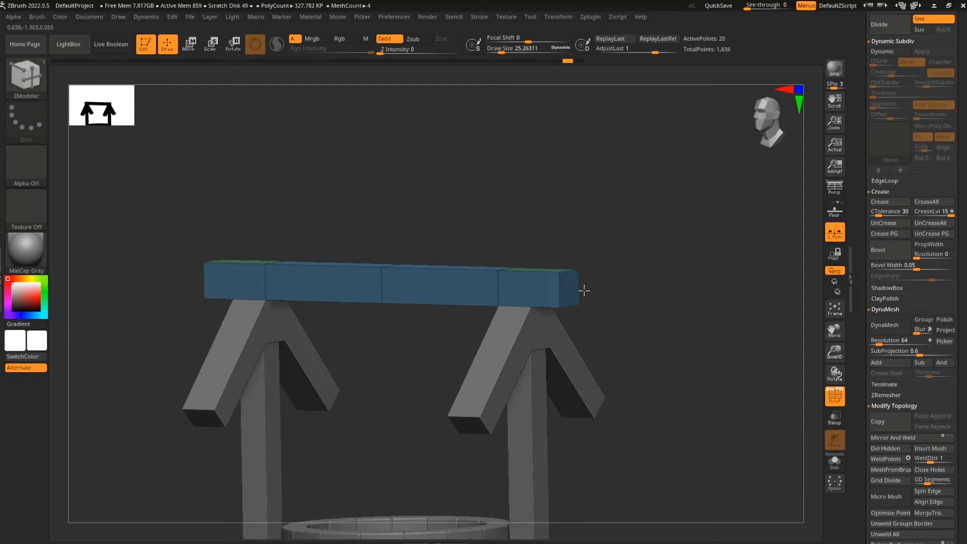
shift+drag(598, 290, 680, 324)
mouse_move(410, 243)
ctrl+mouse_down()
mouse_move(358, 327)
mouse_move(357, 358)
ctrl+mouse_up()
key(w)
mouse_move(273, 273)
mouse_down()
mouse_move(282, 267)
mouse_move(267, 265)
mouse_up()
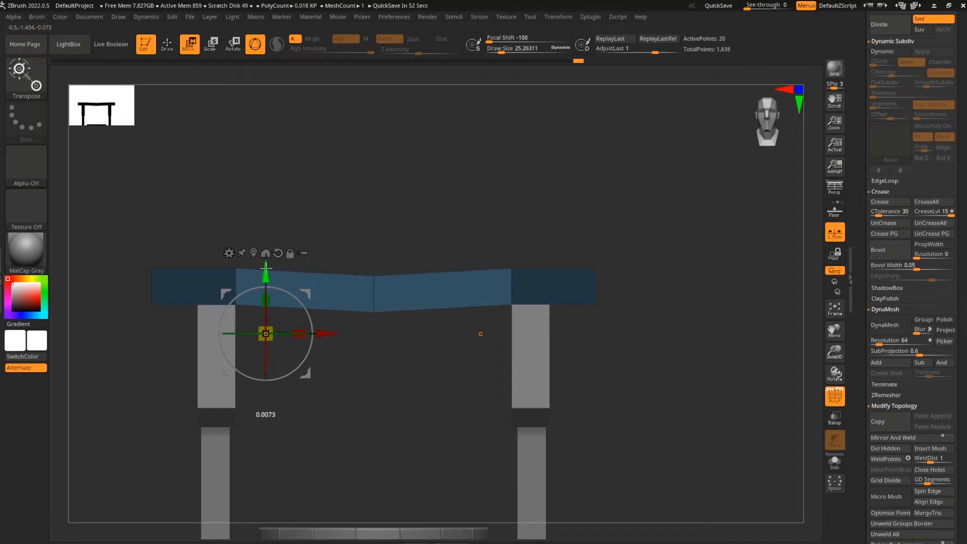
mouse_move(666, 366)
mouse_down()
mouse_move(688, 360)
mouse_move(697, 376)
mouse_move(666, 398)
mouse_move(669, 408)
mouse_move(690, 407)
mouse_move(652, 402)
mouse_move(651, 426)
mouse_move(712, 421)
mouse_move(702, 421)
mouse_move(716, 410)
mouse_move(667, 428)
mouse_move(608, 401)
mouse_move(671, 388)
mouse_move(660, 406)
mouse_move(539, 400)
mouse_up()
key(q)
scroll(912, 292, up, 13)
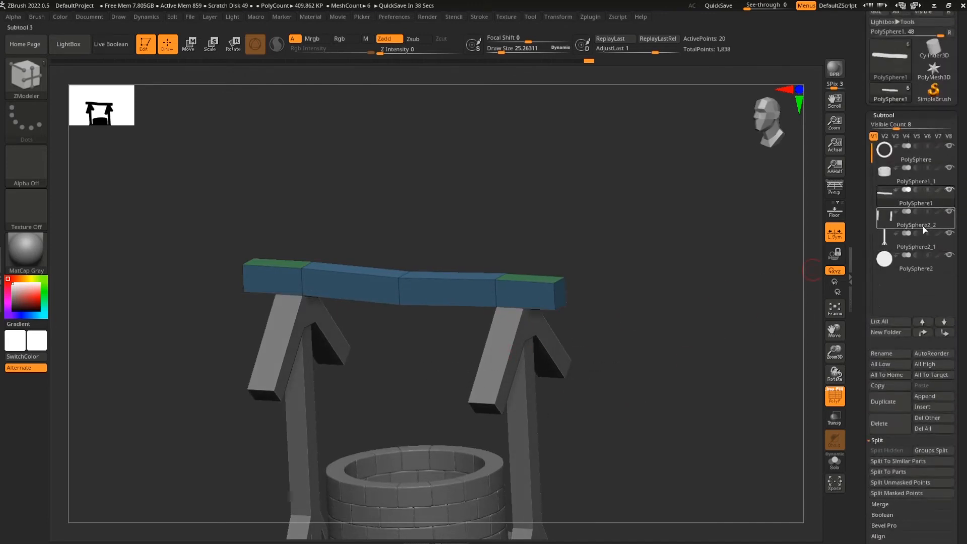
Duplicate the PolySphere2_2 legs subtool, solo the copy, and group both legs' front faces
click(924, 225)
click(890, 402)
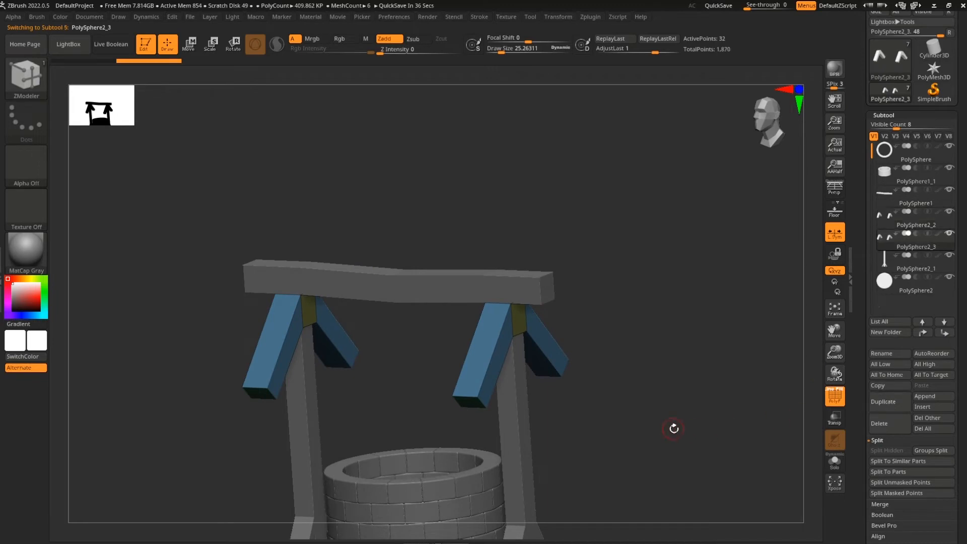
click(834, 461)
drag(679, 447, 686, 439)
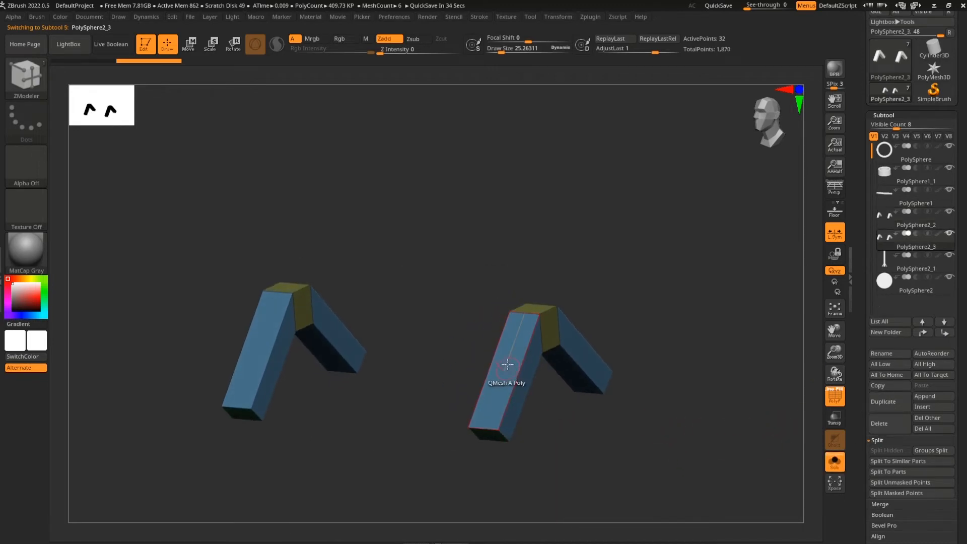
alt+click(509, 371)
alt+click(258, 360)
drag(670, 338, 691, 378)
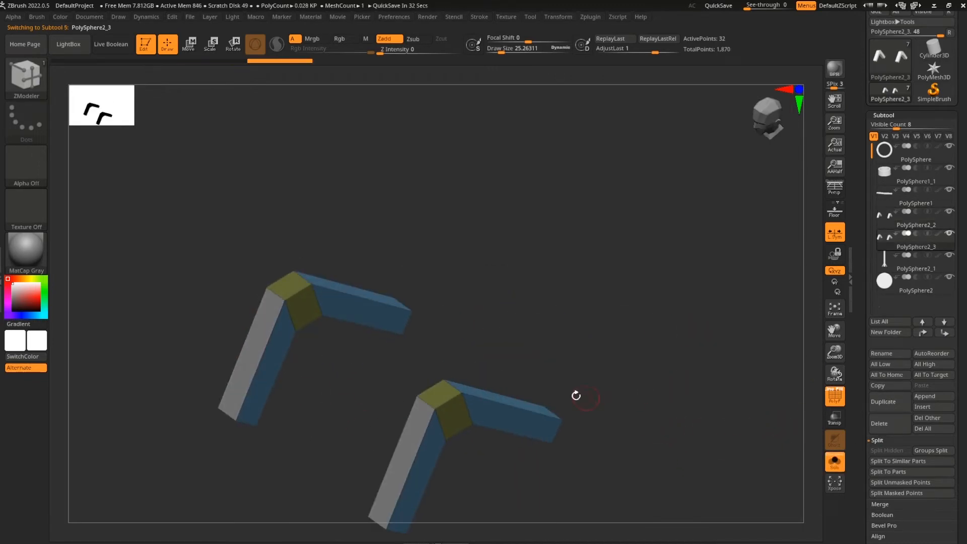
click(504, 398)
Mark the legs' top faces and merge the face groups into one polygroup with Ctrl+W
alt+click(506, 398)
drag(613, 391, 669, 353)
mouse_move(659, 397)
mouse_down()
mouse_move(654, 324)
mouse_move(662, 348)
mouse_move(655, 387)
mouse_up()
drag(642, 312, 652, 345)
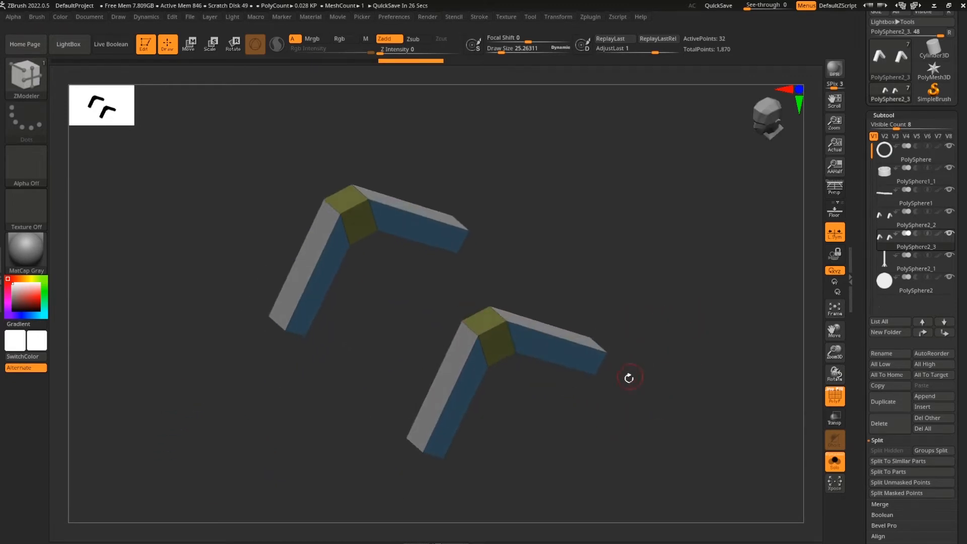
key(ctrl+w)
drag(633, 391, 659, 406)
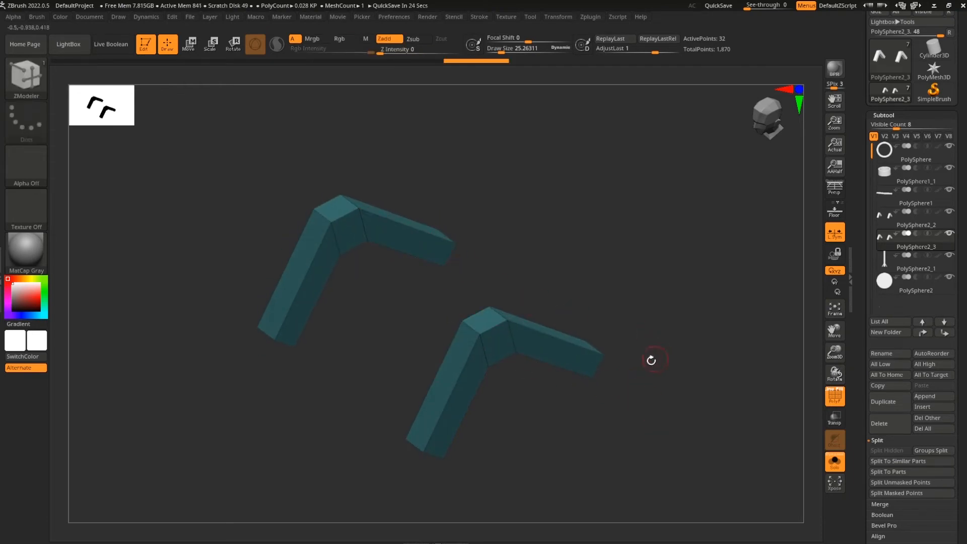
drag(500, 282, 649, 440)
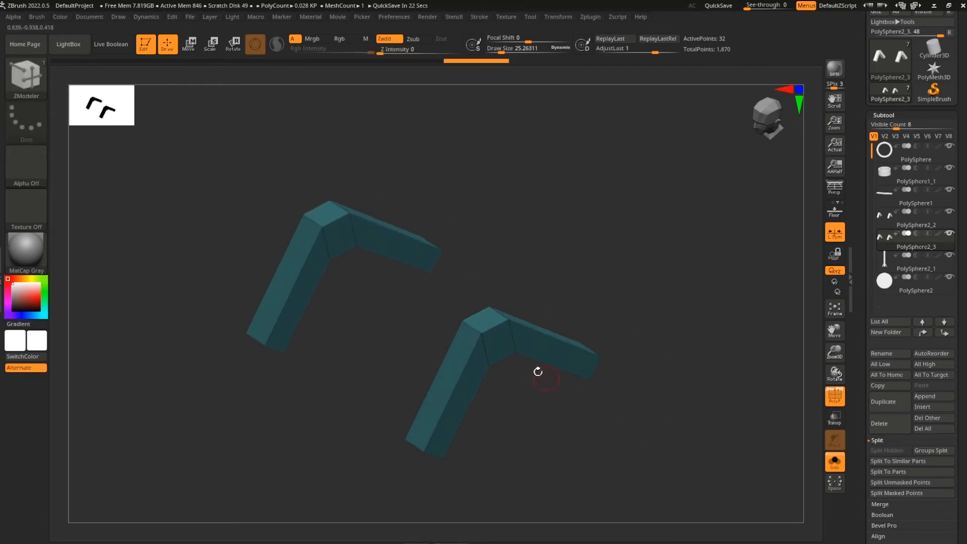
drag(579, 338, 560, 286)
drag(464, 269, 687, 346)
mouse_move(689, 342)
mouse_down()
mouse_move(699, 388)
mouse_move(690, 361)
mouse_up()
Hide everything except the four grey side strips and thicken them into solid bars
key(ctrl)
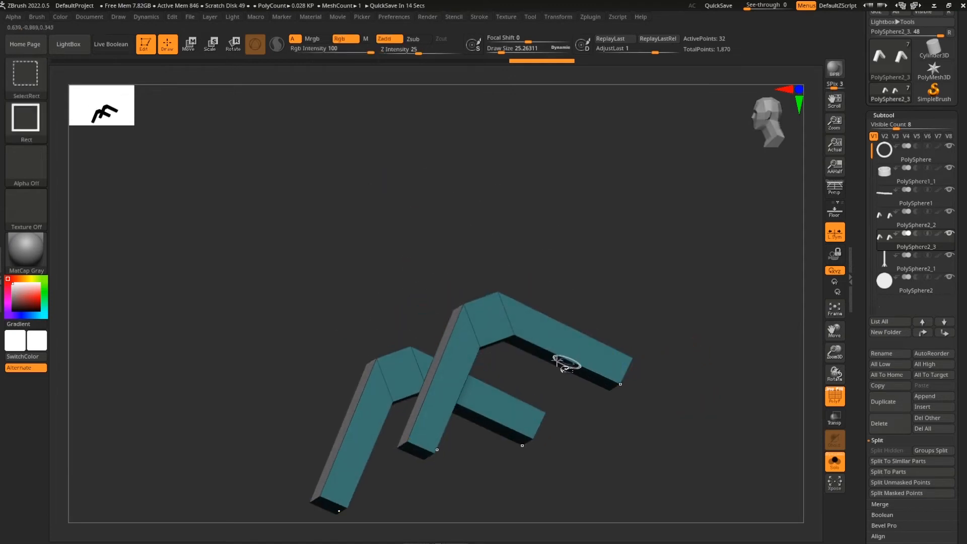
ctrl+shift+click(511, 337)
drag(662, 277, 680, 343)
ctrl+shift+drag(677, 251, 703, 300)
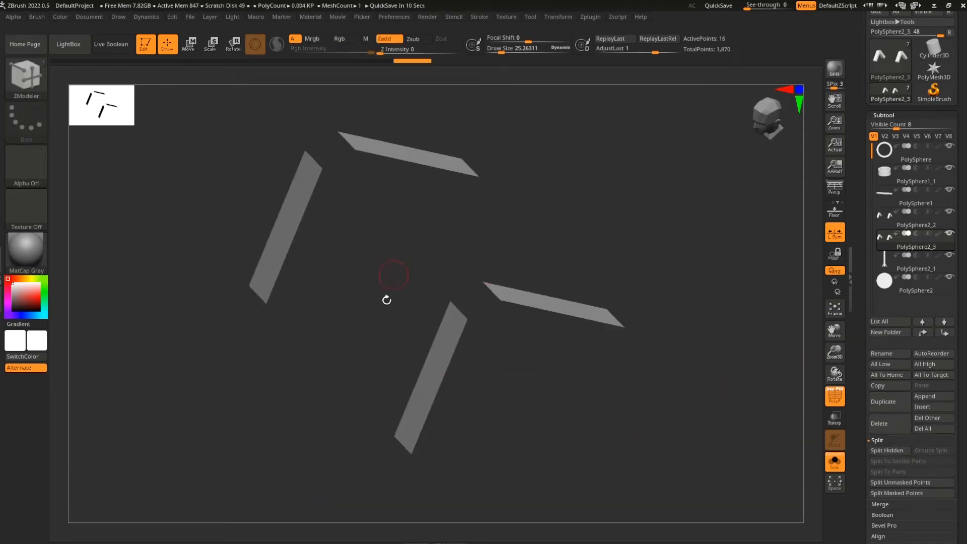
scroll(911, 277, down, 6)
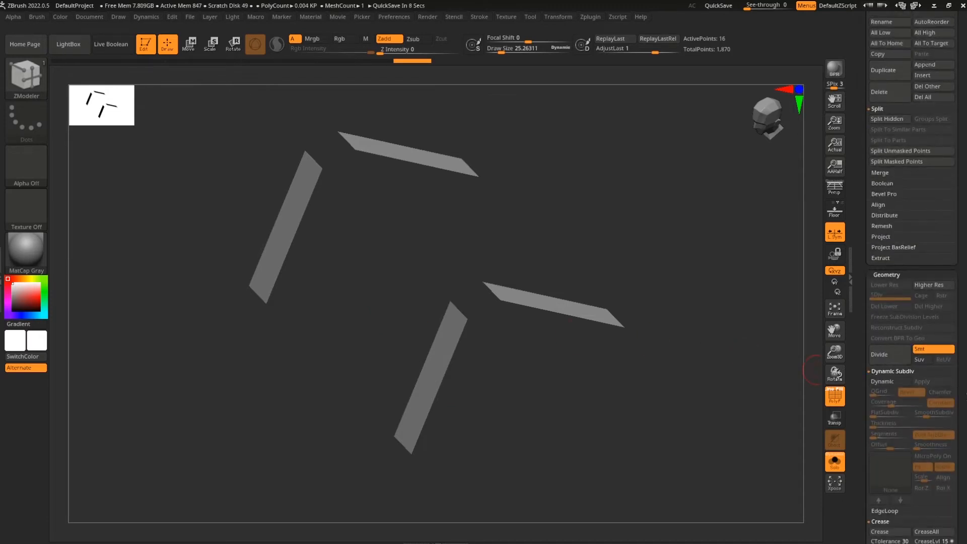
scroll(911, 278, down, 6)
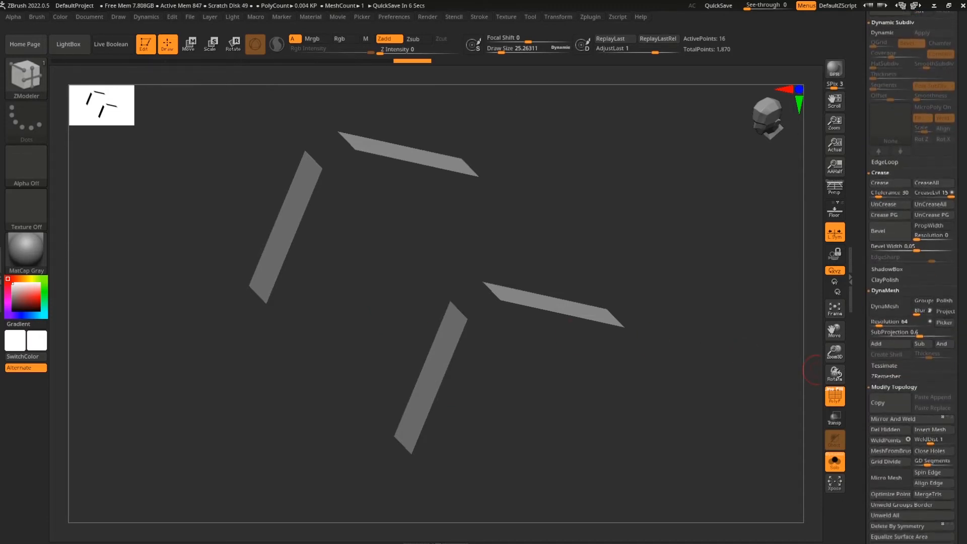
drag(713, 442, 573, 410)
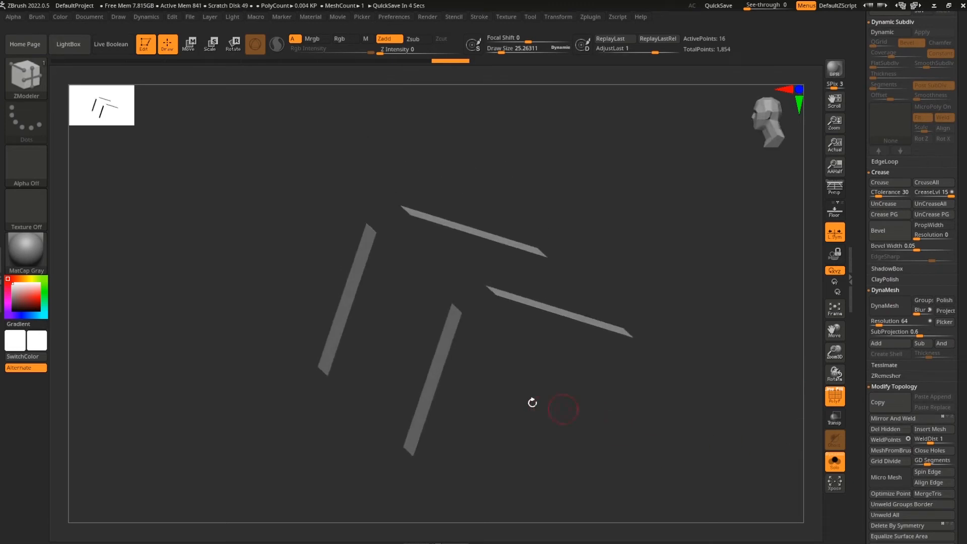
drag(433, 367, 424, 365)
Mask the right bar and make it its own polygroup
shift+drag(500, 408, 695, 391)
ctrl+shift+drag(634, 274, 503, 437)
mouse_move(643, 254)
ctrl+shift+mouse_down()
mouse_move(534, 429)
mouse_move(551, 442)
ctrl+shift+mouse_up()
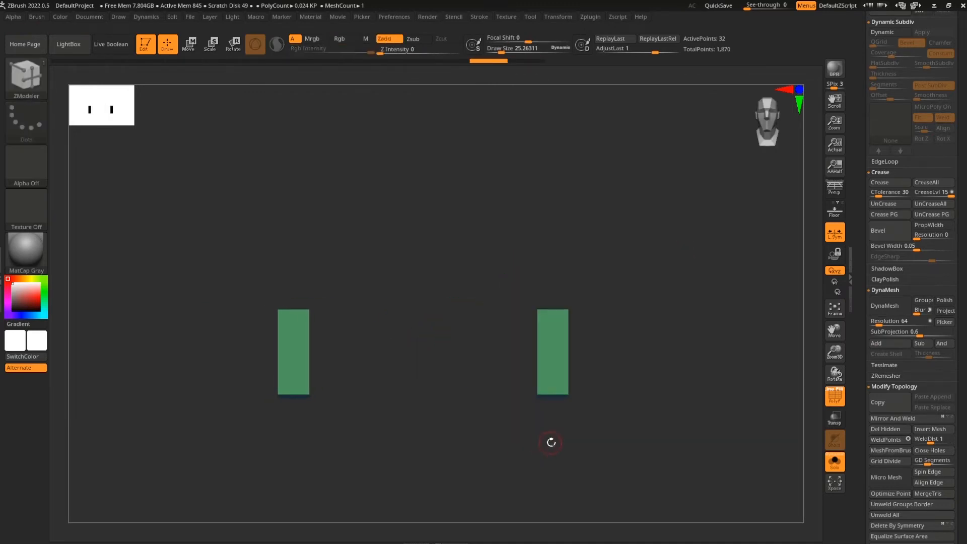
mouse_move(641, 366)
mouse_down()
mouse_move(636, 380)
mouse_move(640, 372)
mouse_up()
ctrl+drag(657, 252, 537, 445)
key(ctrl+w)
drag(654, 403, 508, 457)
ctrl+shift+click(646, 404)
ctrl+drag(642, 264, 517, 431)
key(ctrl+w)
Hide the left bar so only the single purple bar remains visible
drag(652, 398, 627, 423)
ctrl+shift+click(530, 410)
ctrl+shift+click(533, 410)
shift+drag(678, 387, 715, 379)
drag(863, 347, 863, 371)
drag(941, 199, 941, 371)
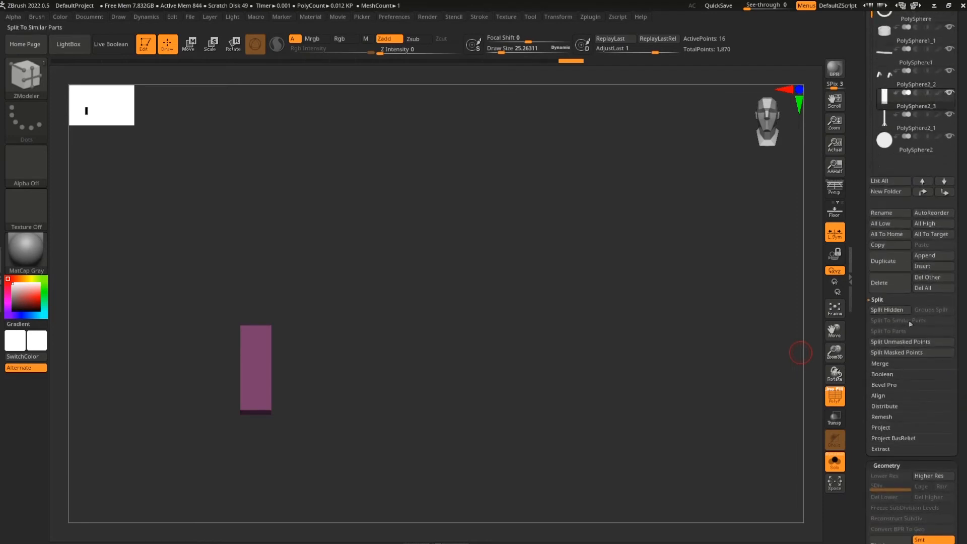
Turn off Solo to show the whole well and slide the plank along its depth axis
drag(963, 407, 965, 278)
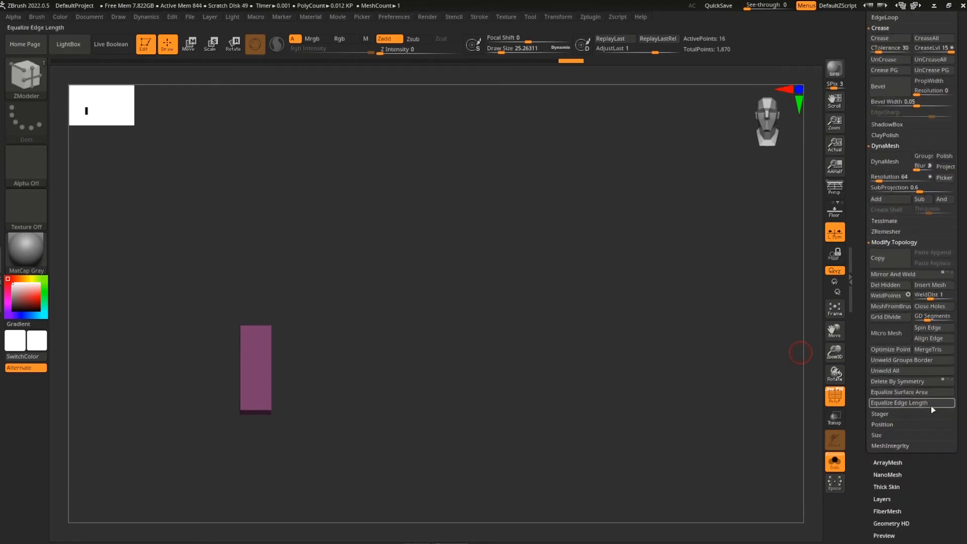
click(834, 461)
drag(756, 455, 596, 413)
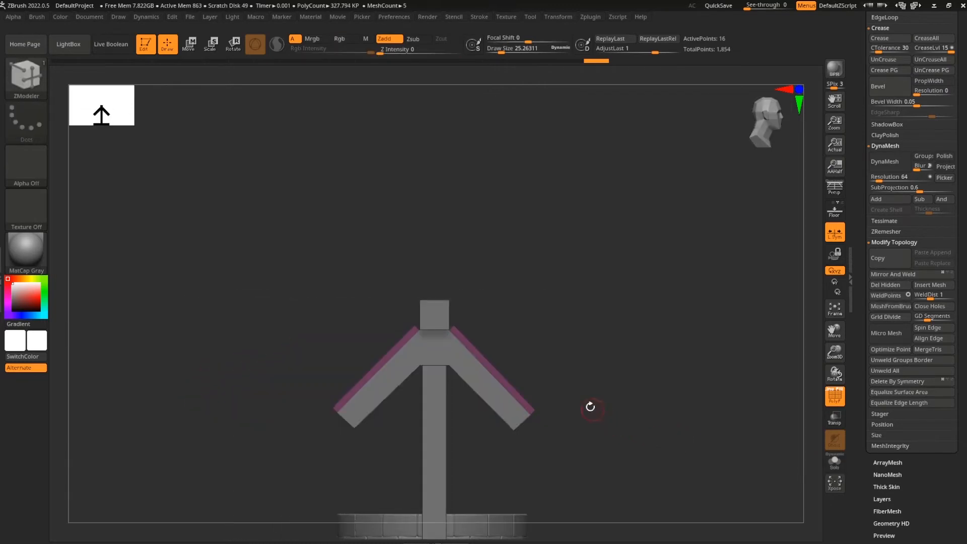
key(w)
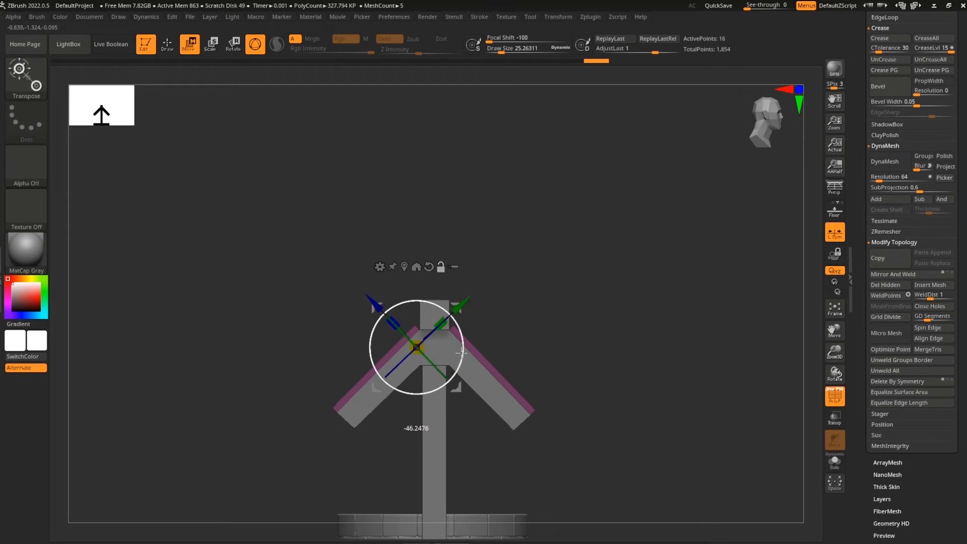
drag(373, 301, 386, 314)
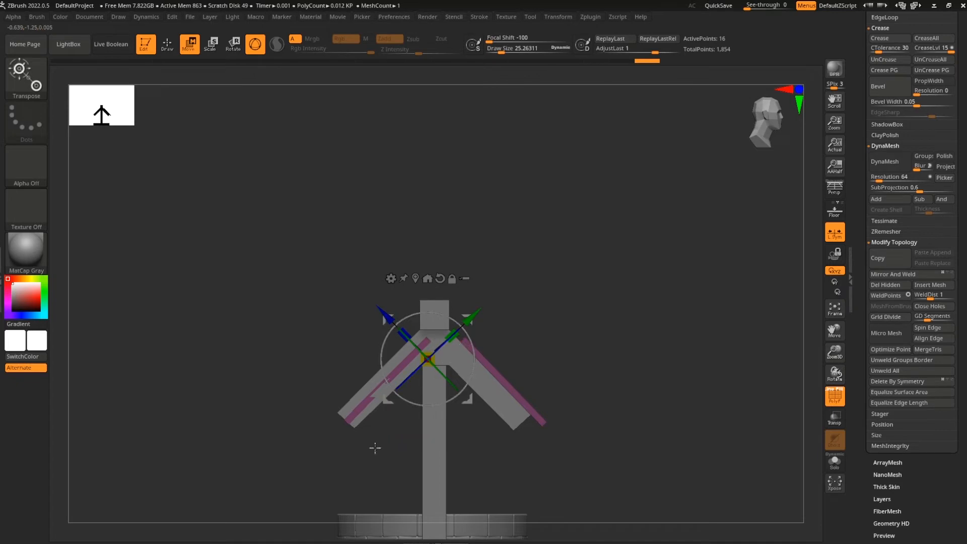
mouse_move(627, 447)
mouse_down()
mouse_move(634, 472)
mouse_move(643, 452)
mouse_move(647, 461)
mouse_up()
Mask the left roof strip into its own polygroup, then isolate the pink strip
ctrl+drag(276, 278, 460, 478)
key(ctrl+w)
drag(715, 395, 635, 400)
drag(393, 464, 472, 414)
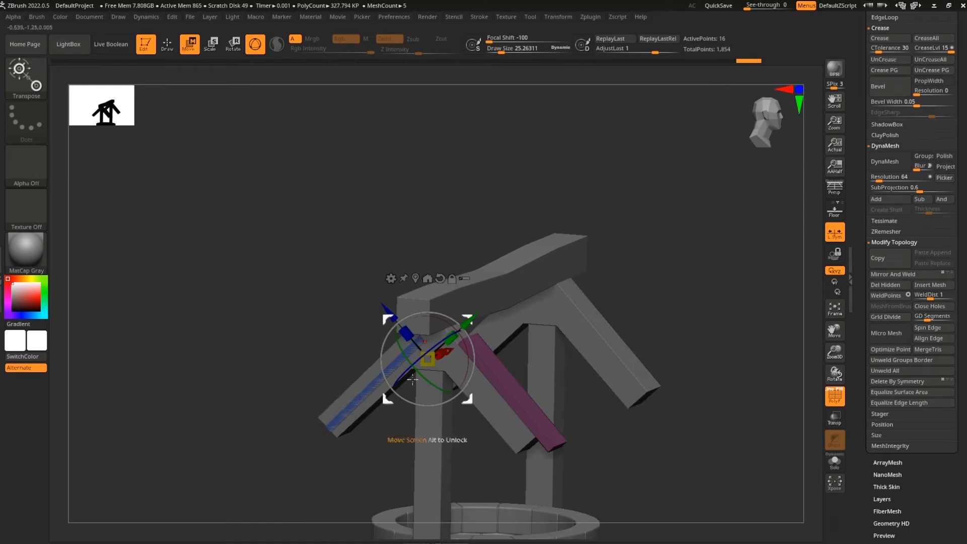
shift+drag(717, 372, 721, 365)
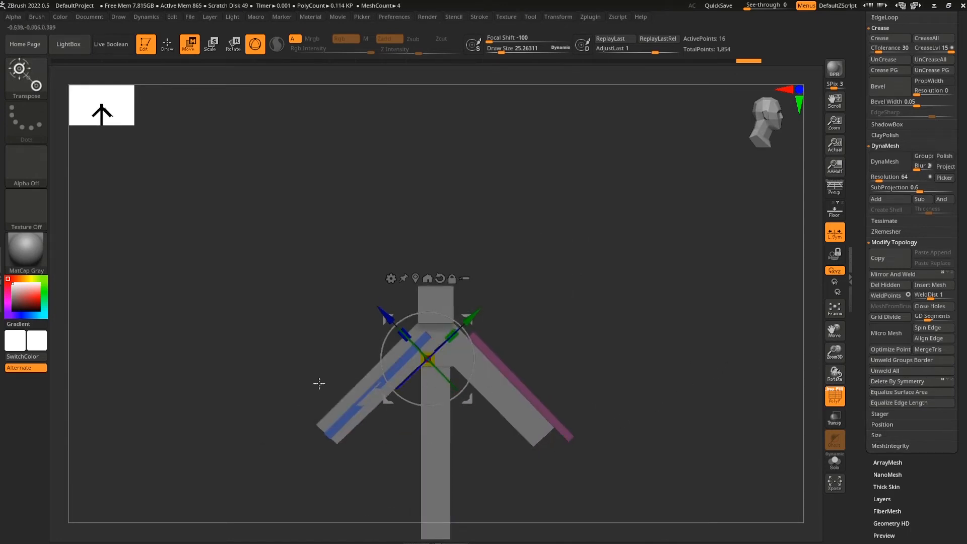
drag(717, 432, 642, 447)
key(q)
ctrl+shift+click(334, 436)
ctrl+shift+click(334, 435)
drag(726, 437, 740, 432)
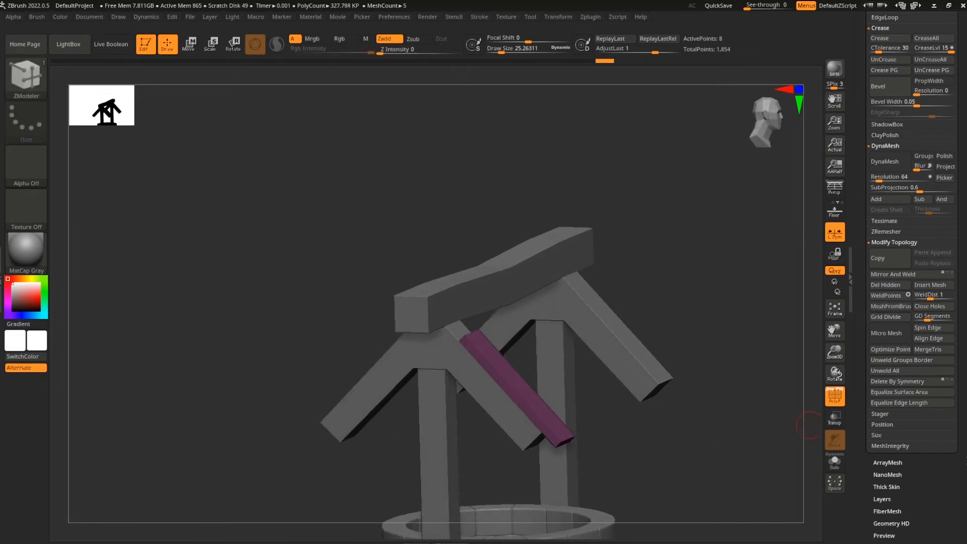
drag(966, 457, 965, 459)
drag(740, 429, 639, 406)
Slide the pink strip up the slope and sink it onto the right roof arm
key(w)
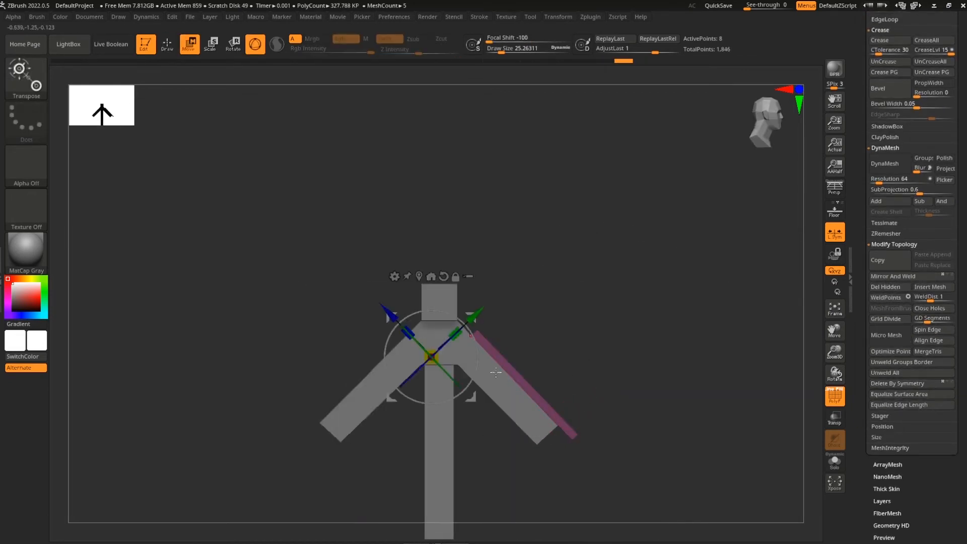
click(424, 279)
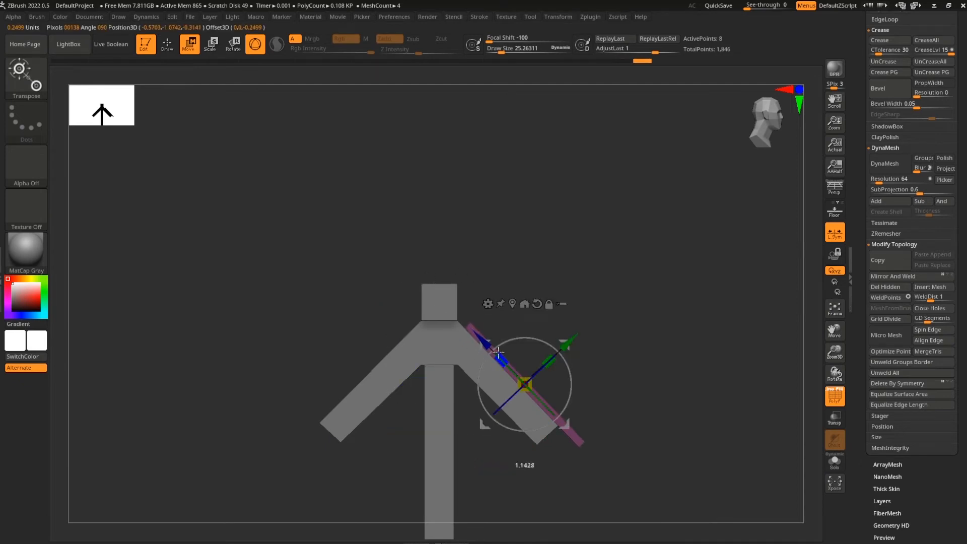
mouse_move(483, 340)
mouse_down()
mouse_move(470, 328)
mouse_move(484, 337)
mouse_up()
drag(472, 328, 476, 332)
drag(723, 430, 633, 390)
drag(546, 321, 540, 333)
shift+drag(611, 344, 619, 345)
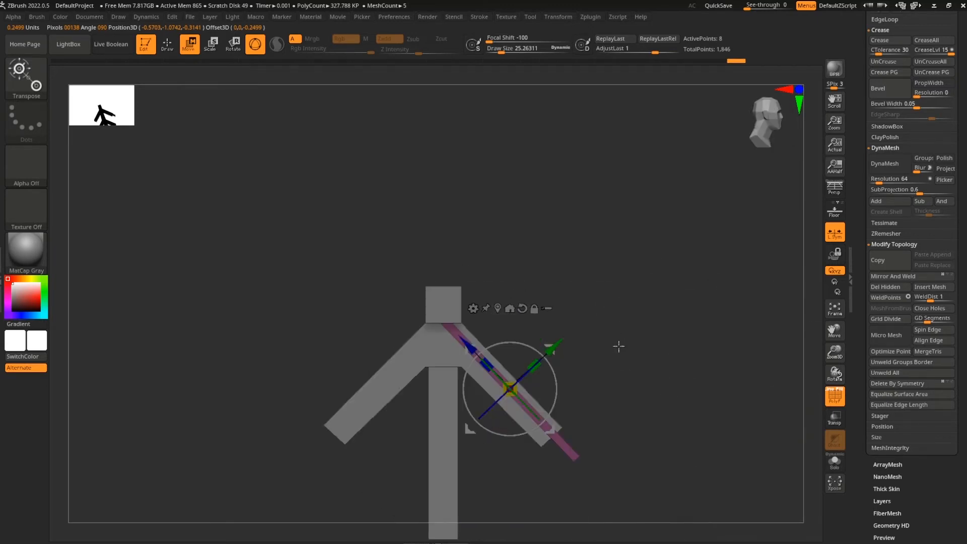
shift+drag(700, 368, 647, 371)
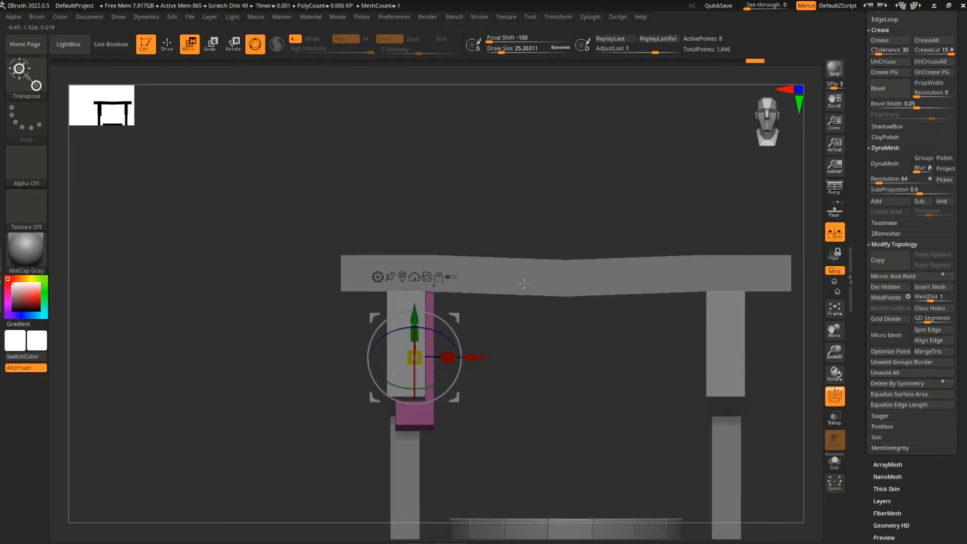
Mask the plank and stretch it along X to reach the other A-frame
ctrl+drag(528, 233, 420, 465)
mouse_move(474, 357)
mouse_down()
mouse_move(753, 355)
mouse_move(731, 355)
mouse_up()
alt+drag(753, 388, 652, 369)
mouse_move(653, 369)
mouse_down()
mouse_move(734, 395)
mouse_move(706, 410)
mouse_move(745, 440)
mouse_move(730, 412)
mouse_up()
key(q)
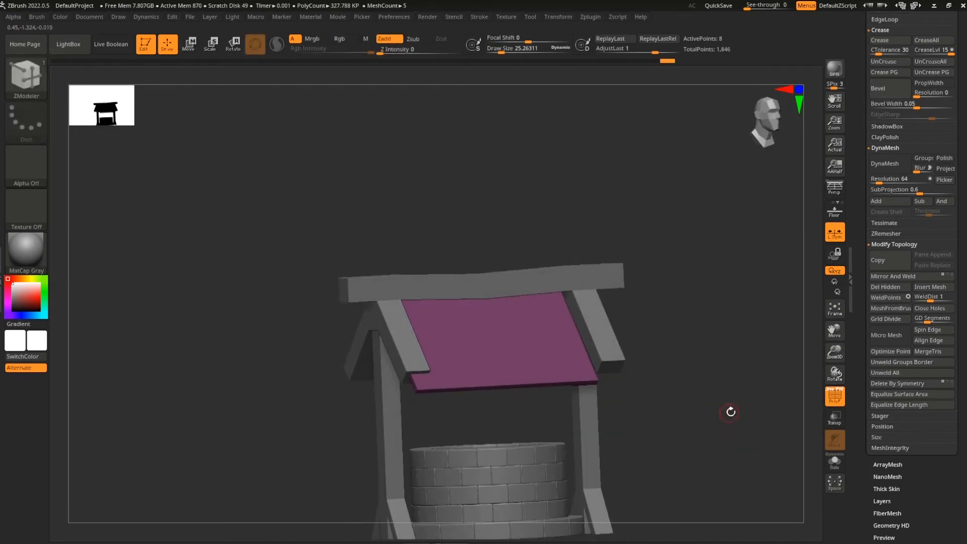
Apply Mirror And Weld to the roof panel, undo it, turn off L.Sym, and inspect
click(925, 279)
drag(675, 391, 668, 338)
key(ctrl+z)
click(836, 235)
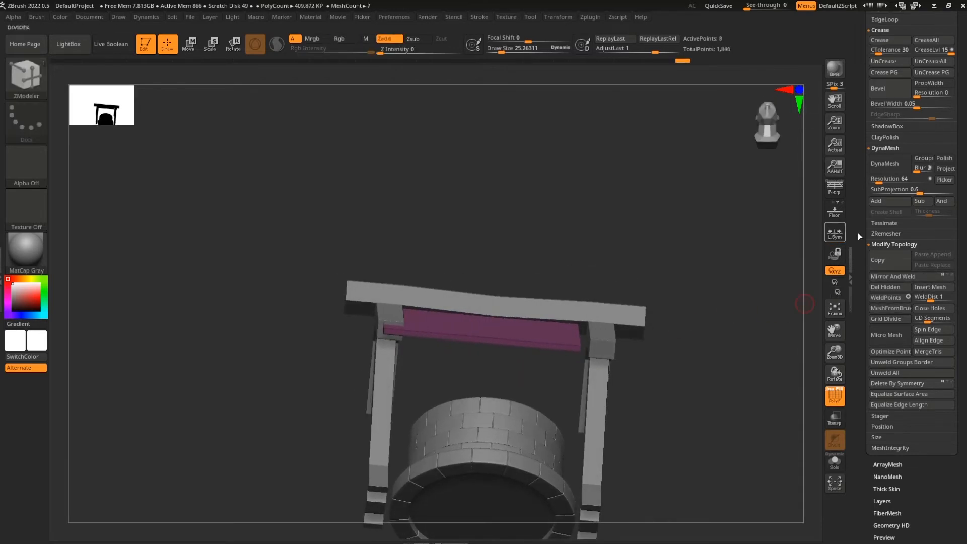
mouse_move(714, 282)
mouse_down()
mouse_move(736, 386)
mouse_move(624, 416)
mouse_up()
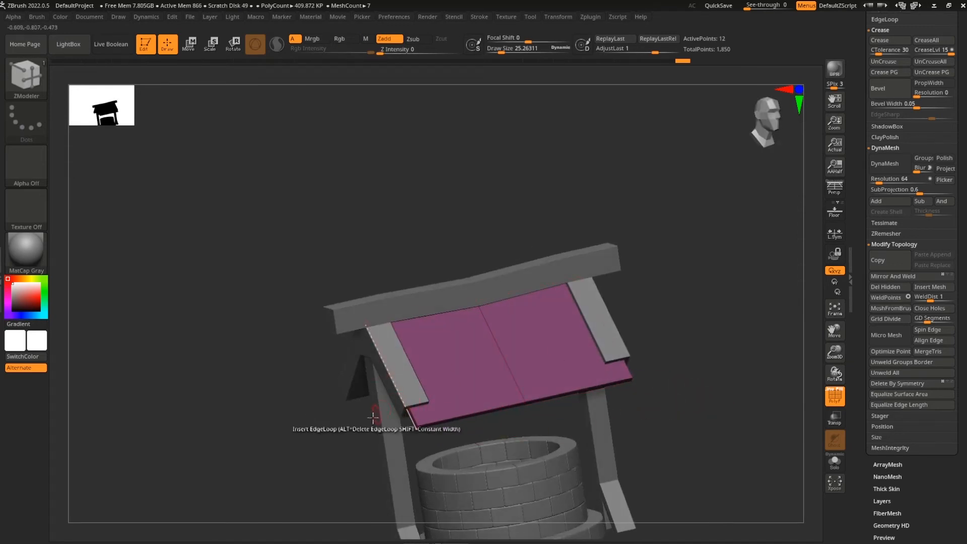
shift+drag(676, 335, 446, 396)
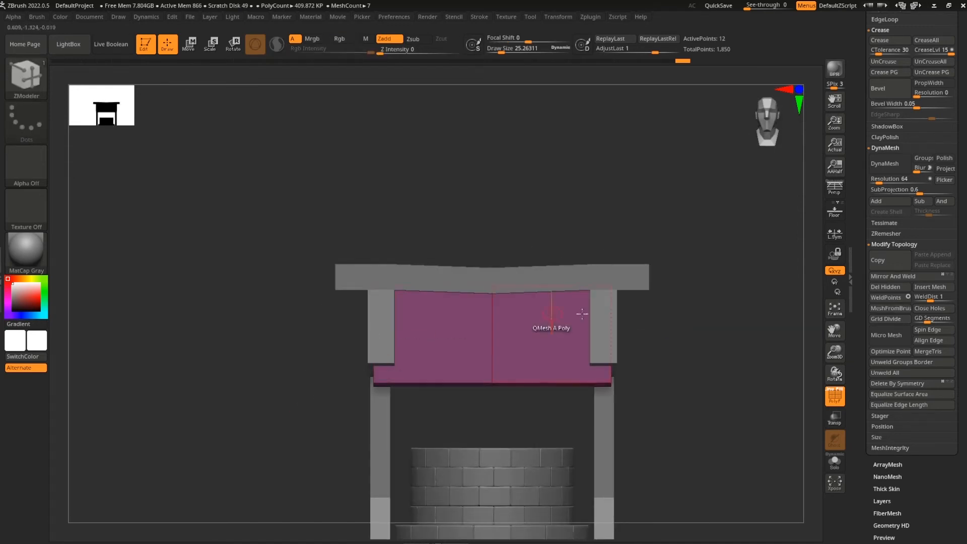
drag(685, 393, 721, 400)
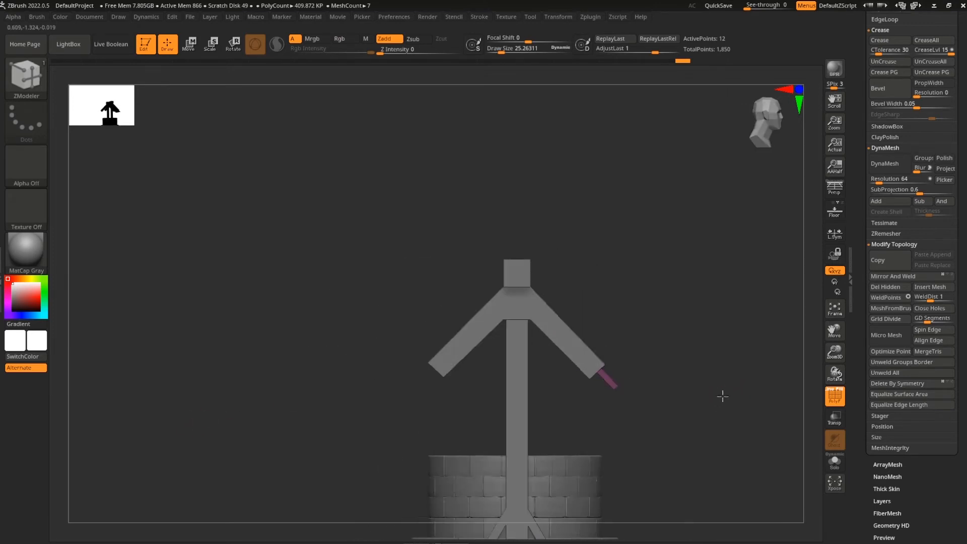
drag(684, 318, 703, 334)
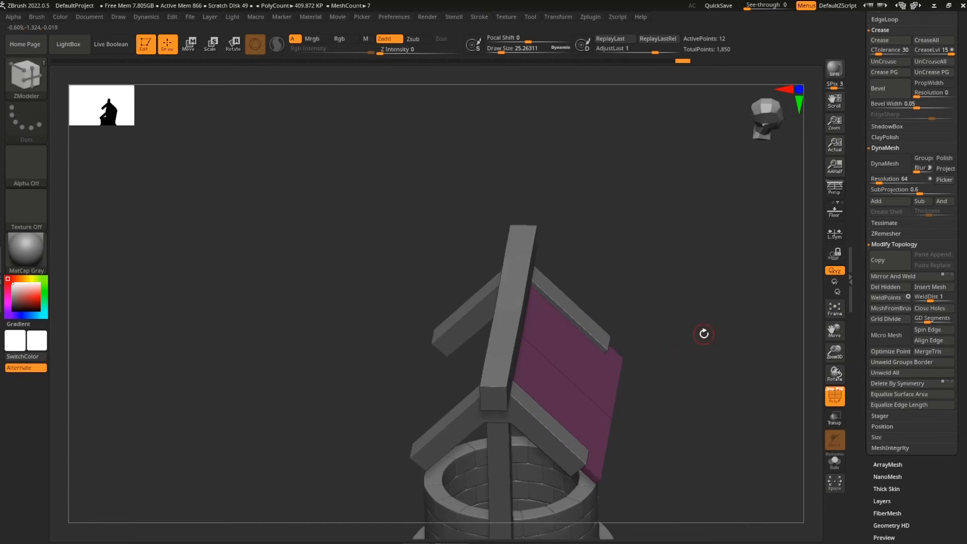
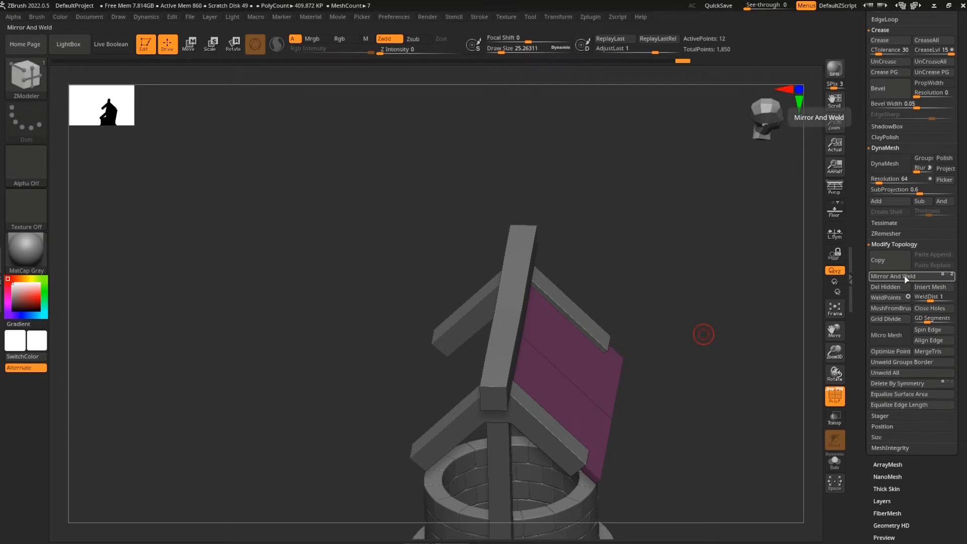
Mirror And Weld the roof panel onto the opposite slope, then check it from the front
click(906, 279)
drag(766, 332, 613, 312)
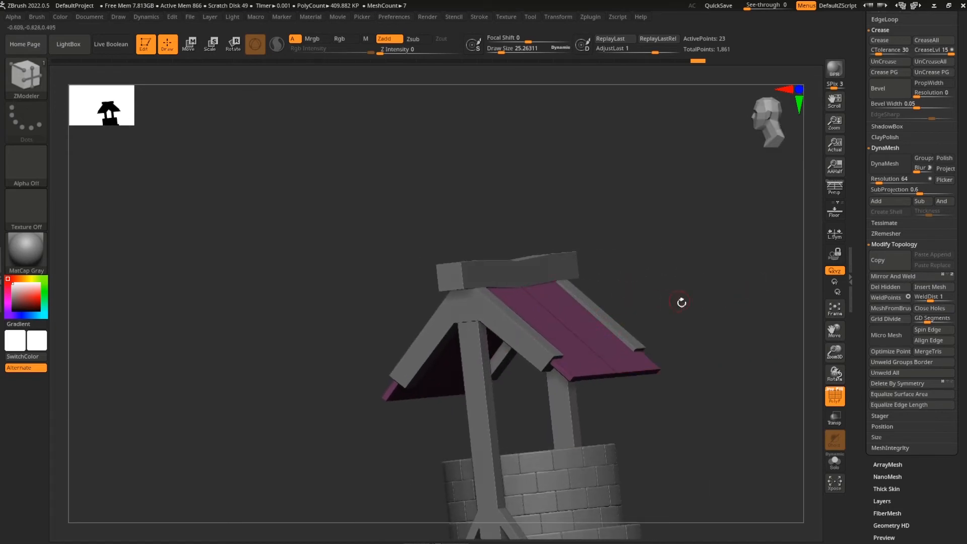
drag(681, 303, 813, 297)
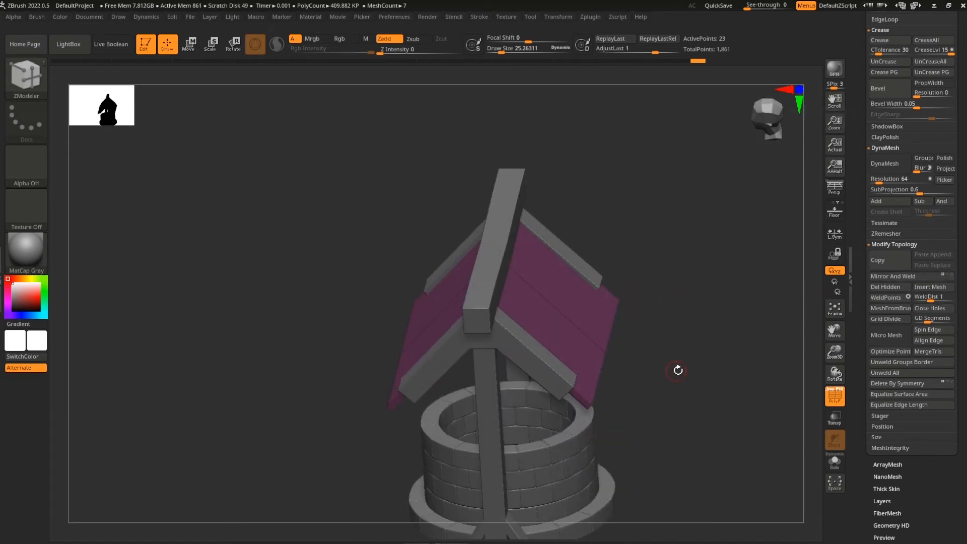
mouse_move(807, 326)
mouse_down()
mouse_move(714, 334)
mouse_move(695, 356)
mouse_move(703, 321)
mouse_move(690, 352)
mouse_move(717, 351)
mouse_up()
With ZModeler, QMesh the roof panels into thick planks and show polygroup colours
key(b)
key(z)
key(m)
drag(772, 363, 431, 395)
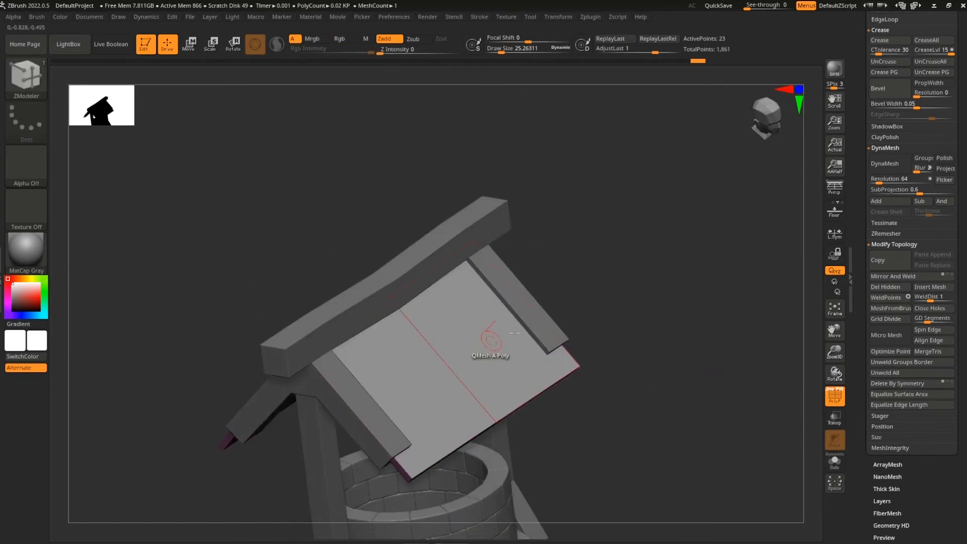
alt+drag(440, 356, 448, 302)
mouse_move(671, 316)
mouse_down()
mouse_move(636, 283)
mouse_move(627, 292)
mouse_up()
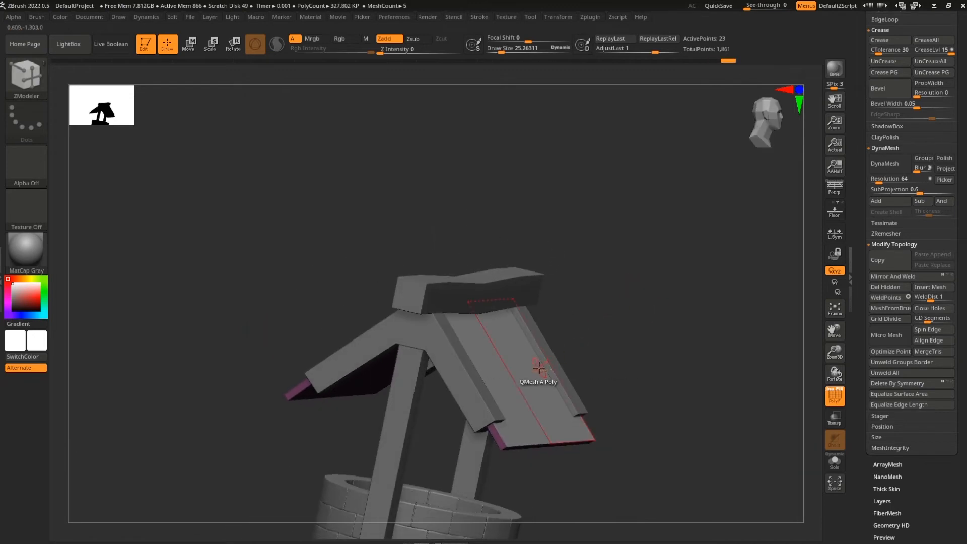
click(537, 369)
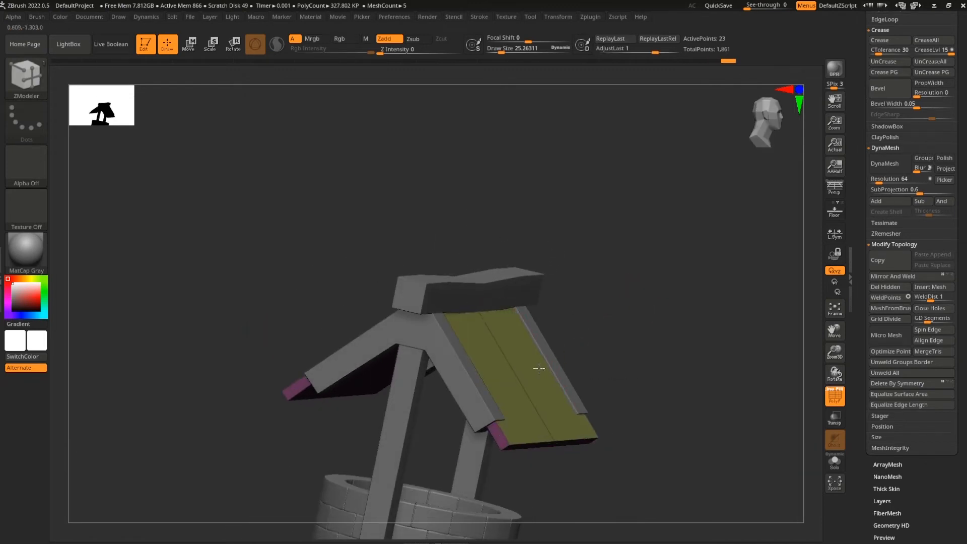
drag(643, 361, 652, 335)
key(shift+f)
key(shift+f)
alt+drag(633, 367, 668, 370)
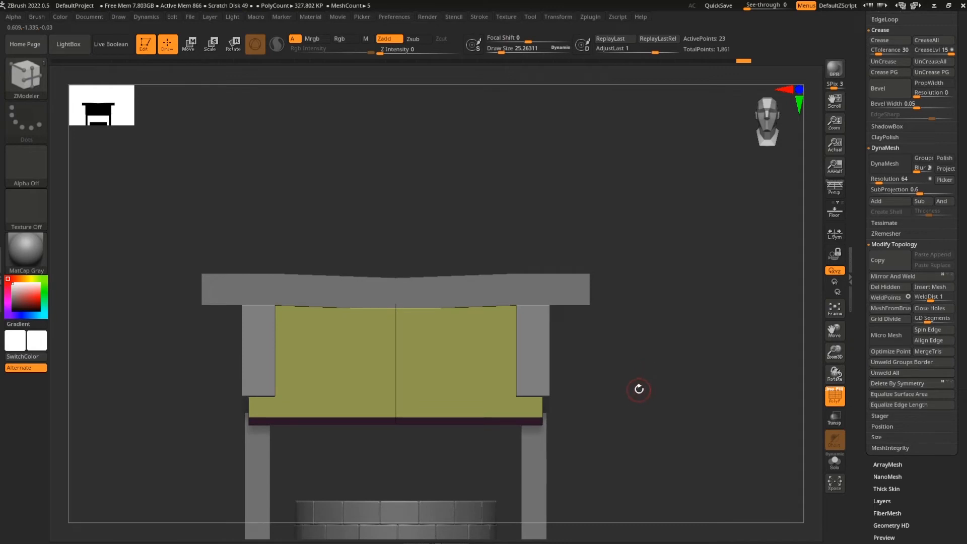
Ctrl-drag a mask over everything except one roof plank
ctrl+drag(669, 254, 511, 476)
ctrl+drag(654, 411, 705, 431)
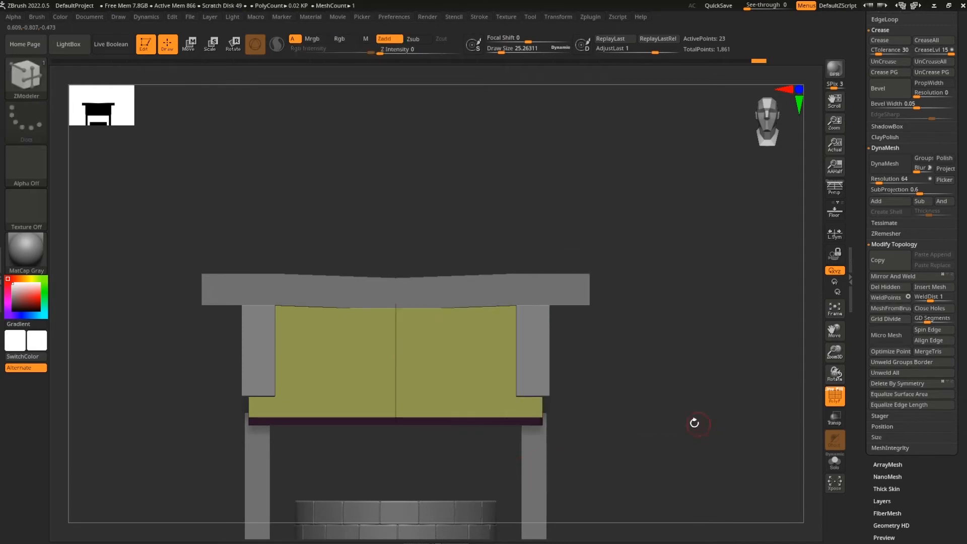
ctrl+drag(656, 238, 503, 484)
ctrl+drag(632, 438, 707, 438)
ctrl+drag(656, 244, 508, 461)
Reset the Move gizmo orientation and raise the unmasked roof plank slightly
key(w)
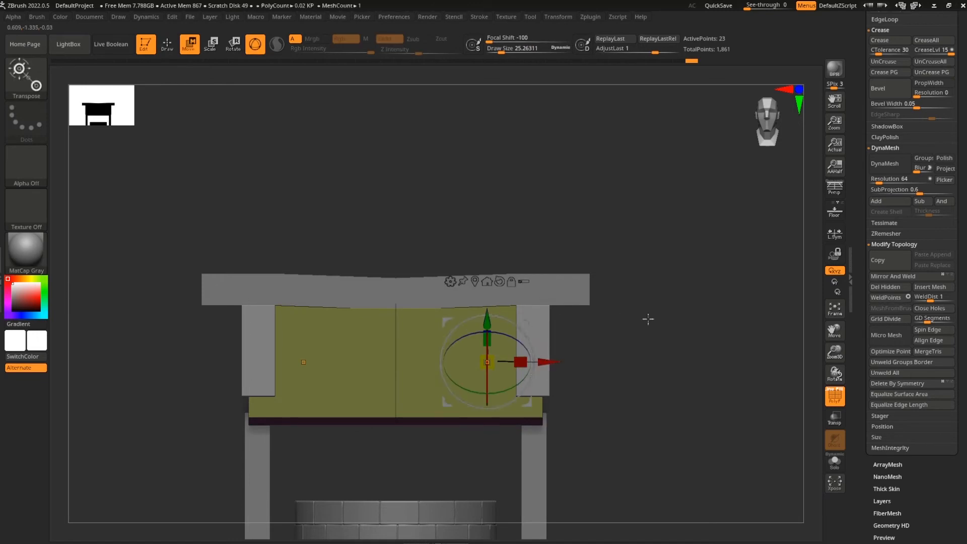
drag(626, 313, 614, 323)
click(500, 282)
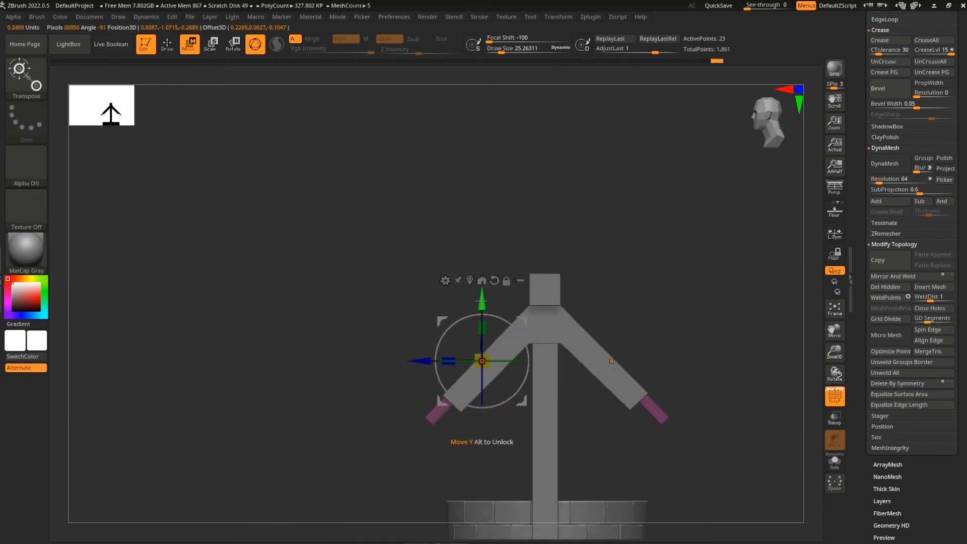
drag(398, 453, 497, 479)
drag(619, 453, 604, 399)
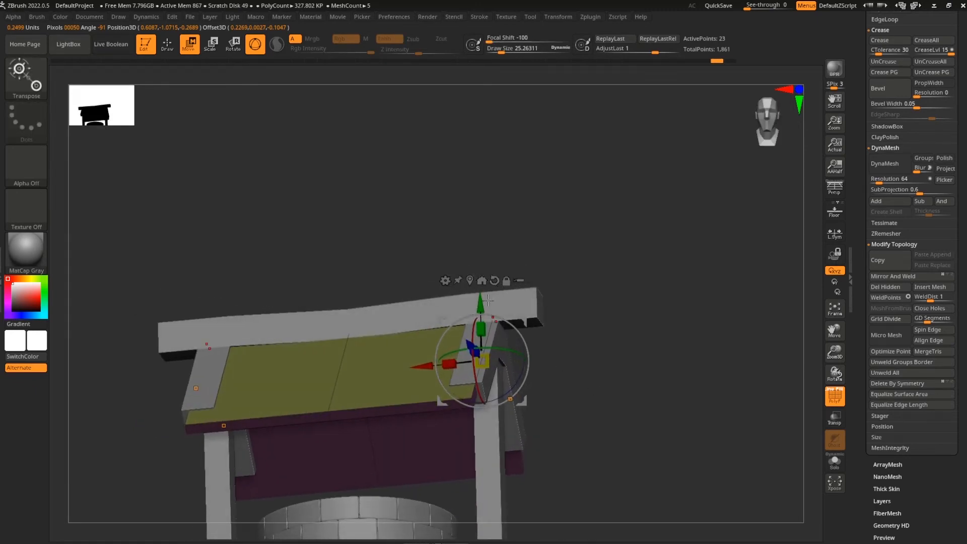
key(q)
key(ctrl+z)
key(w)
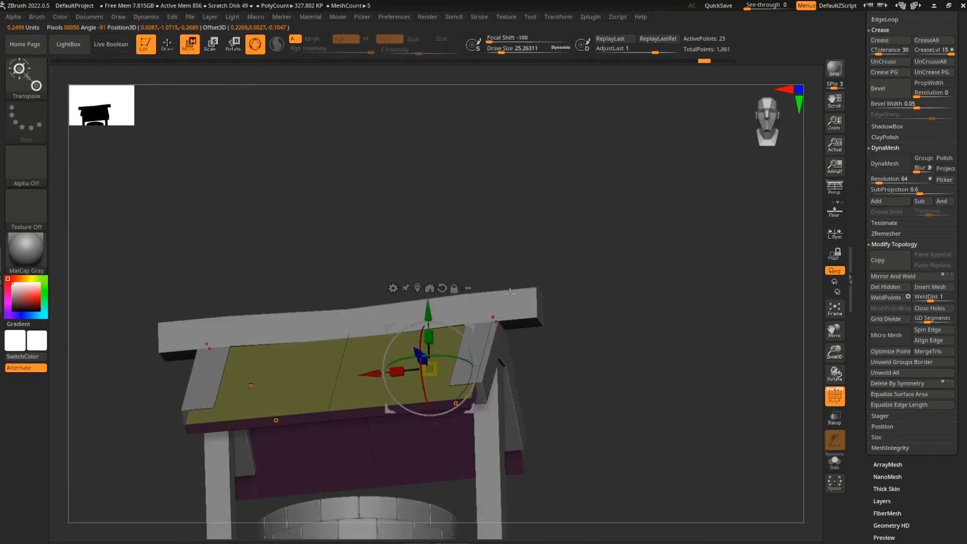
drag(433, 308, 430, 305)
Orbit around the well to check the two-plank roof, toggling polygroup colours
mouse_move(642, 363)
mouse_down()
mouse_move(664, 376)
mouse_move(694, 423)
mouse_move(721, 420)
mouse_move(699, 393)
mouse_move(717, 427)
mouse_move(755, 425)
mouse_up()
key(q)
key(shift+f)
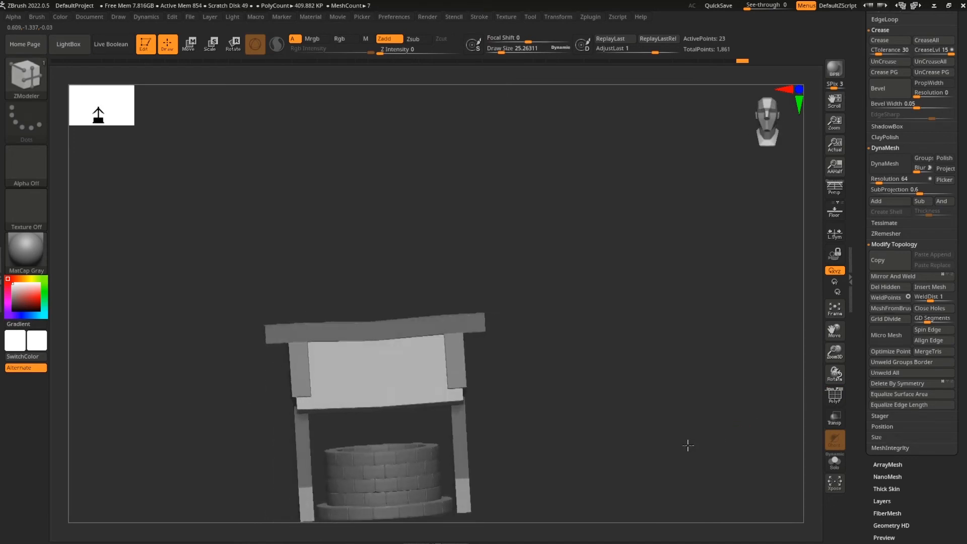
drag(686, 444, 677, 424)
key(shift+f)
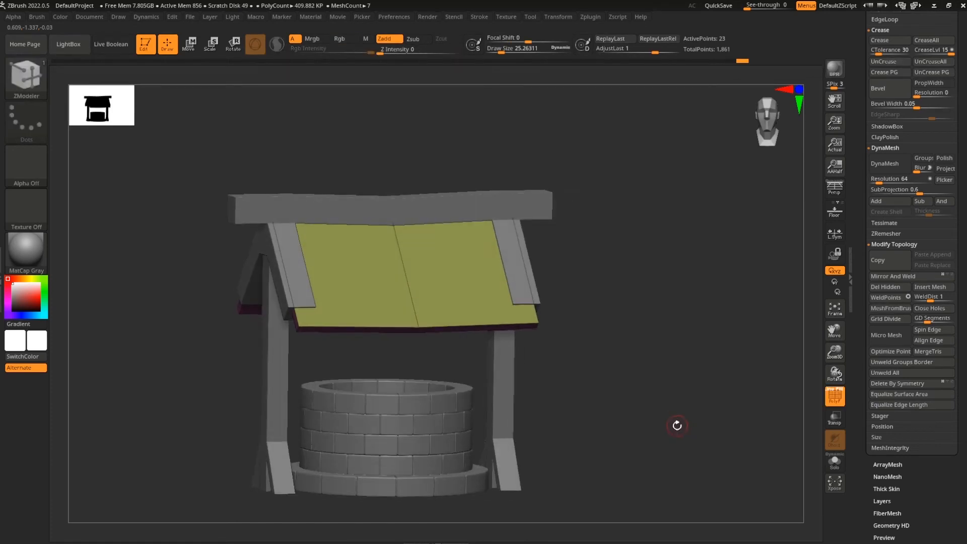
drag(662, 423, 695, 417)
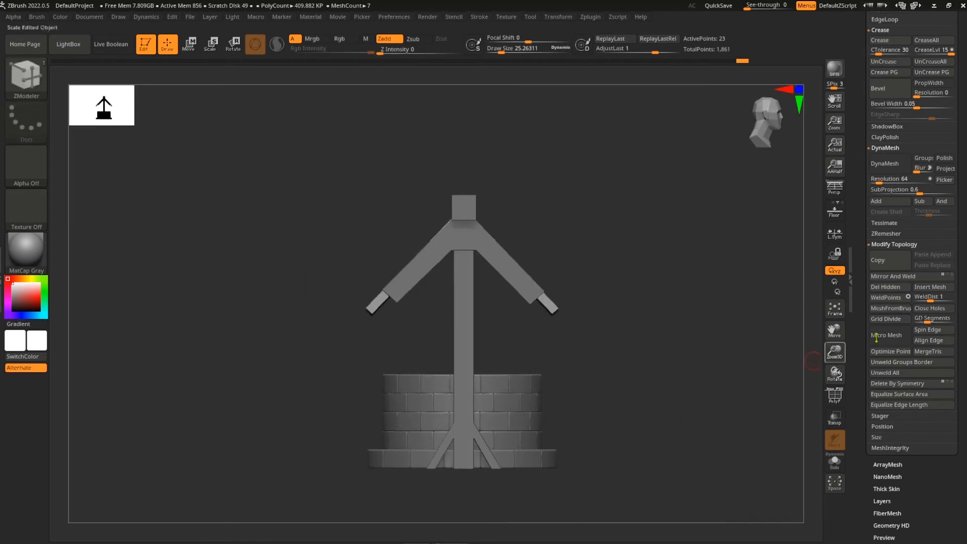
Scroll to the Subtool list, select the PolySphere2_1 posts subtool and show its polygroups
drag(862, 141, 862, 503)
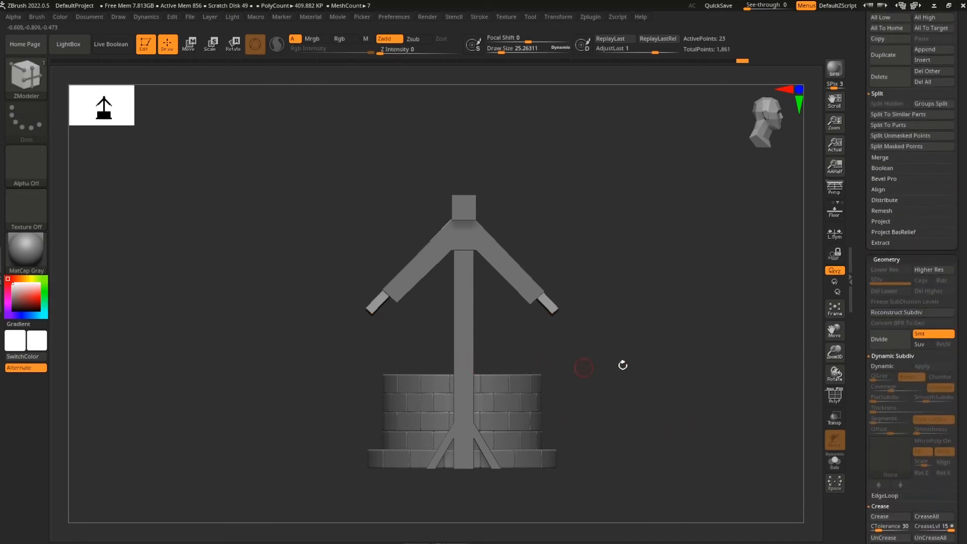
drag(950, 232, 950, 403)
drag(715, 432, 635, 424)
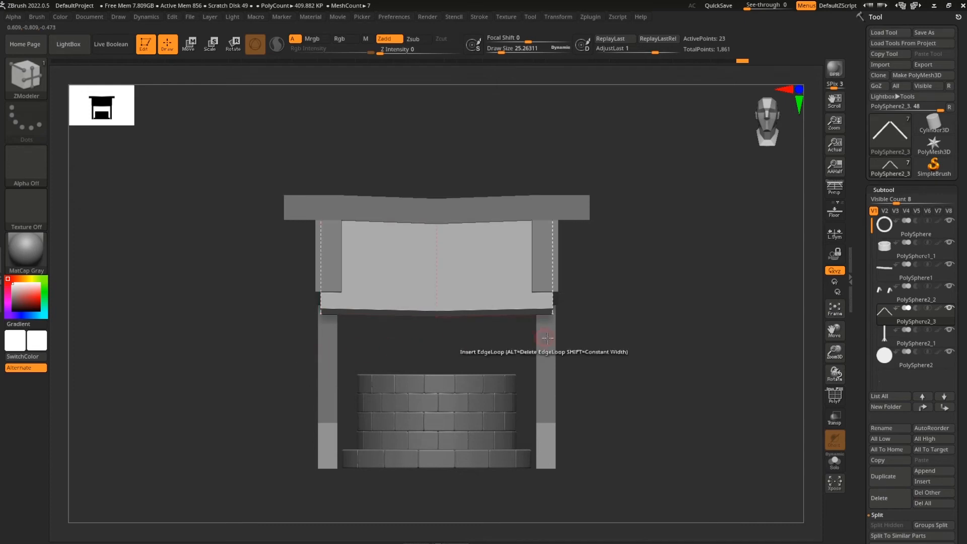
drag(621, 378, 731, 411)
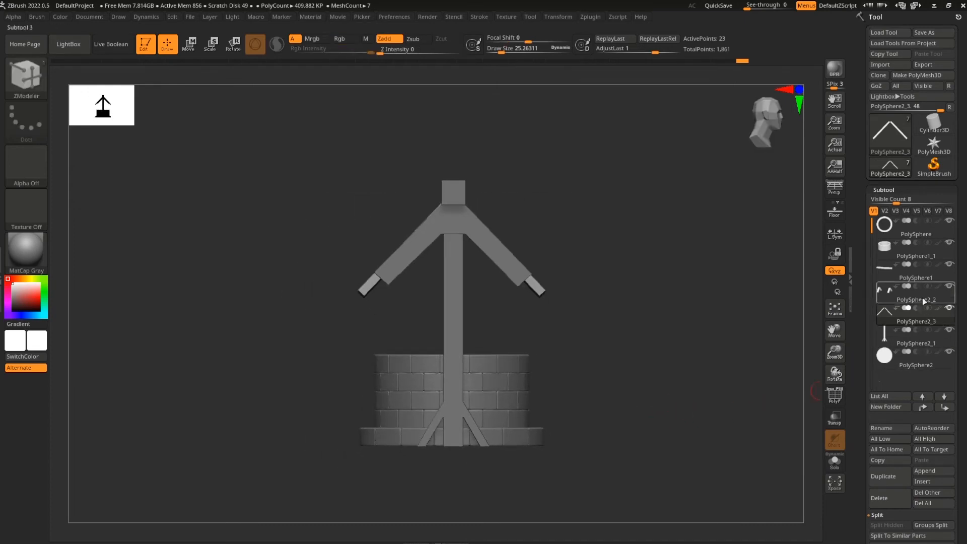
drag(652, 424, 602, 414)
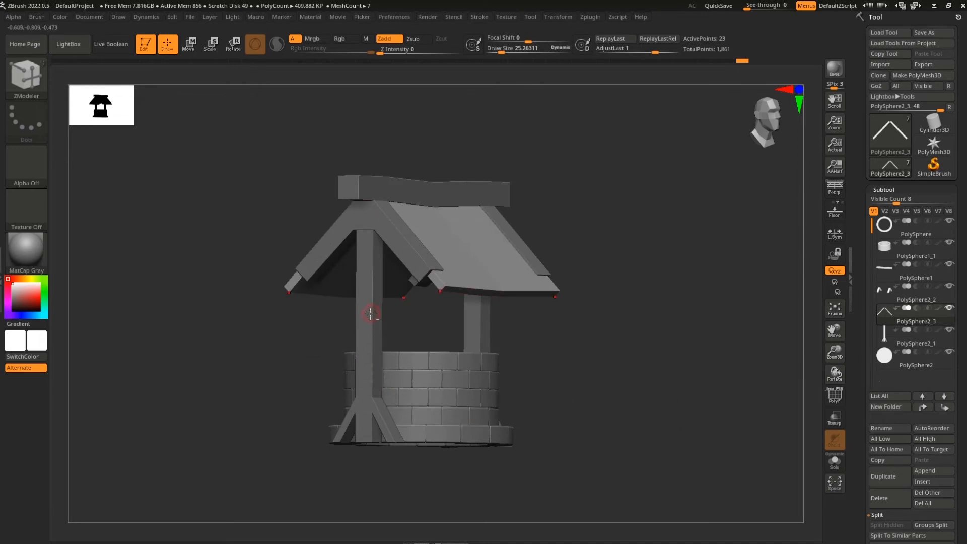
alt+click(369, 315)
drag(565, 352, 599, 399)
key(shift+f)
alt+drag(539, 406, 606, 414)
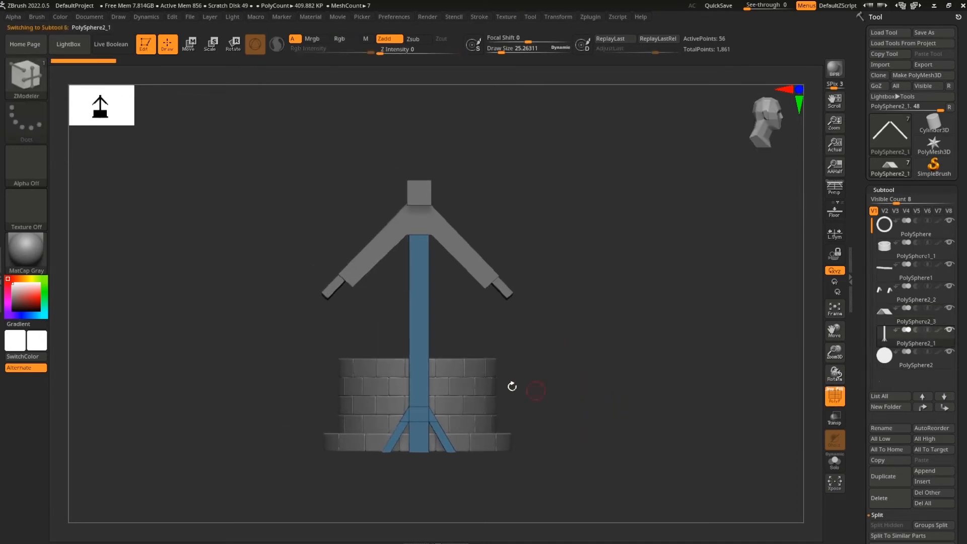
drag(599, 349, 688, 407)
drag(714, 397, 629, 394)
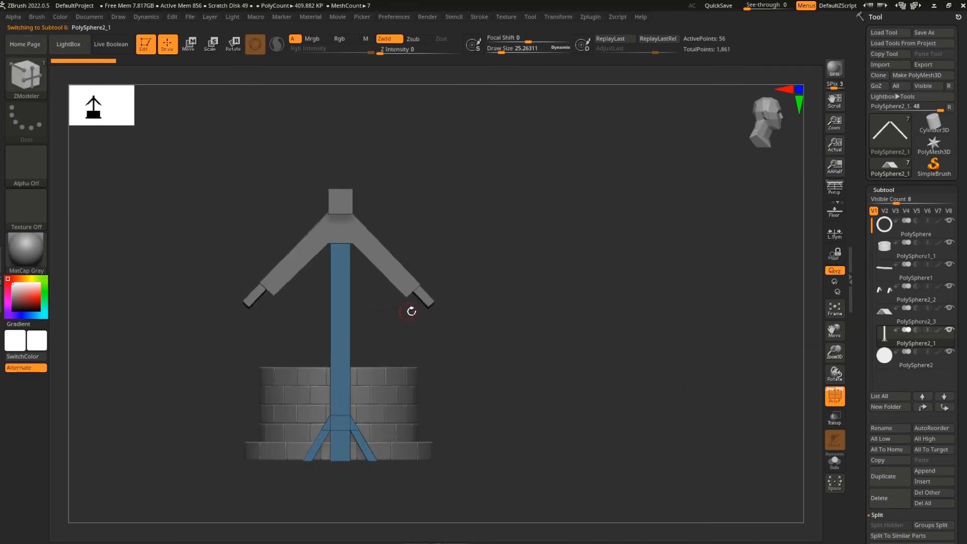
Try inserting a Cylinder Inner primitive onto the posts, then undo it
key(b)
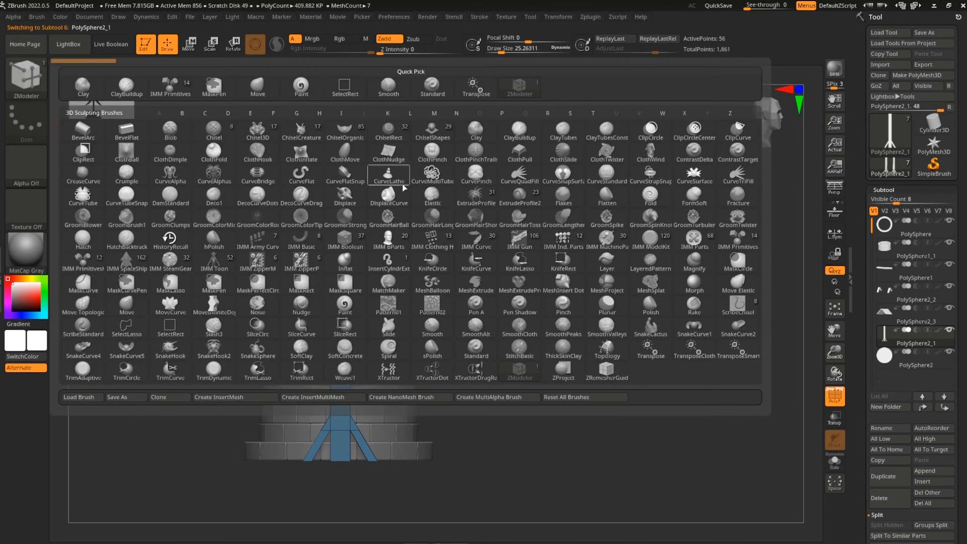
click(737, 241)
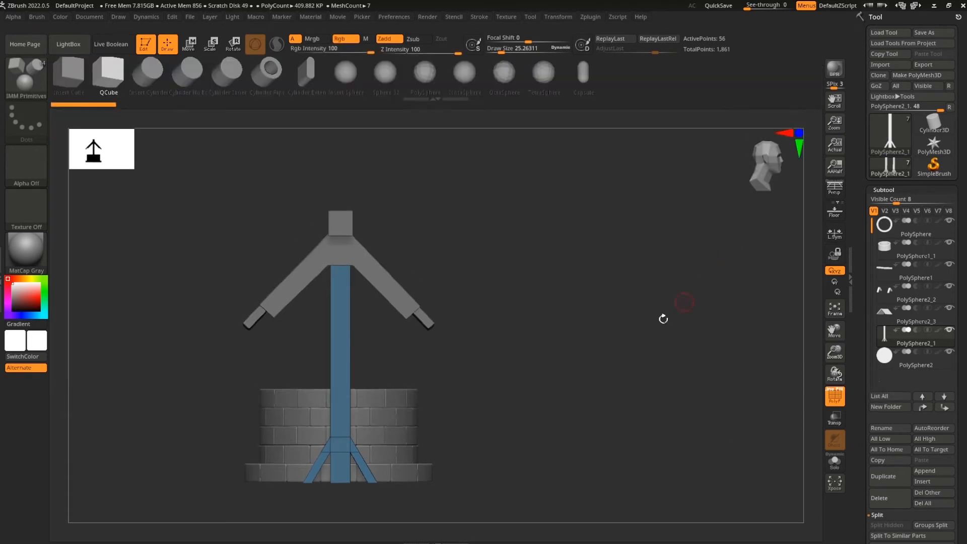
click(232, 84)
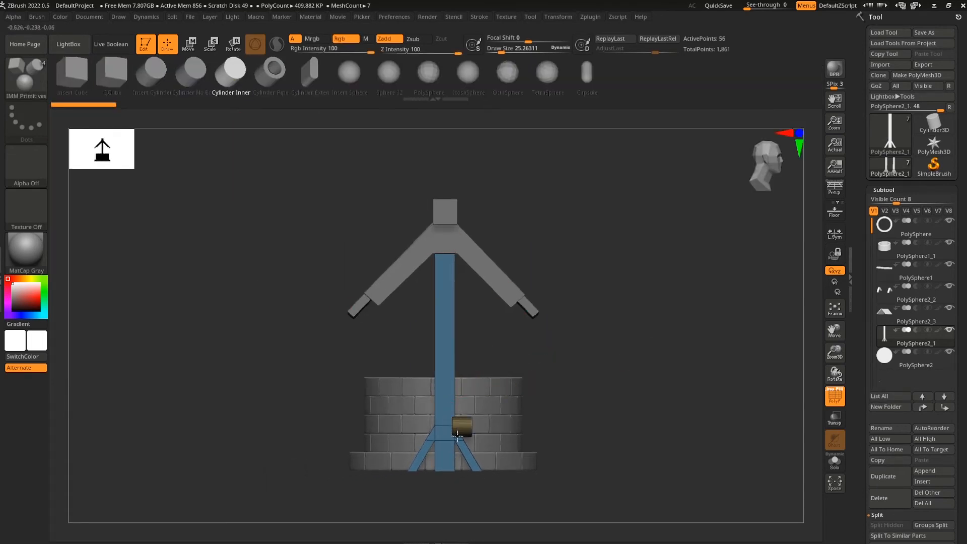
drag(456, 436, 456, 439)
drag(625, 416, 608, 433)
key(ctrl+z)
Centre the Move gizmo, duplicate the posts subtool, and replace the copy with the cylinder
key(w)
drag(665, 397, 704, 435)
click(511, 156)
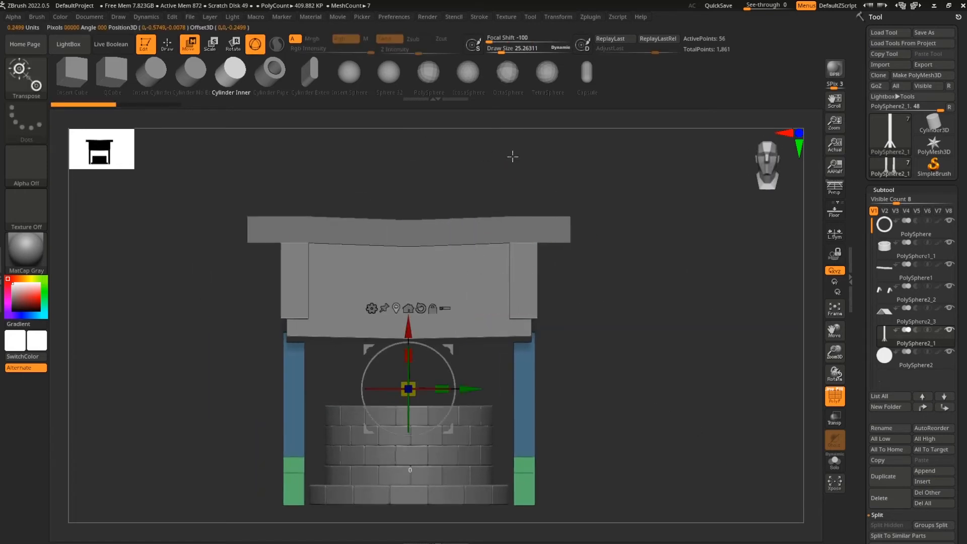
alt+drag(649, 362, 642, 313)
drag(862, 443, 862, 339)
click(889, 378)
ctrl+click(234, 76)
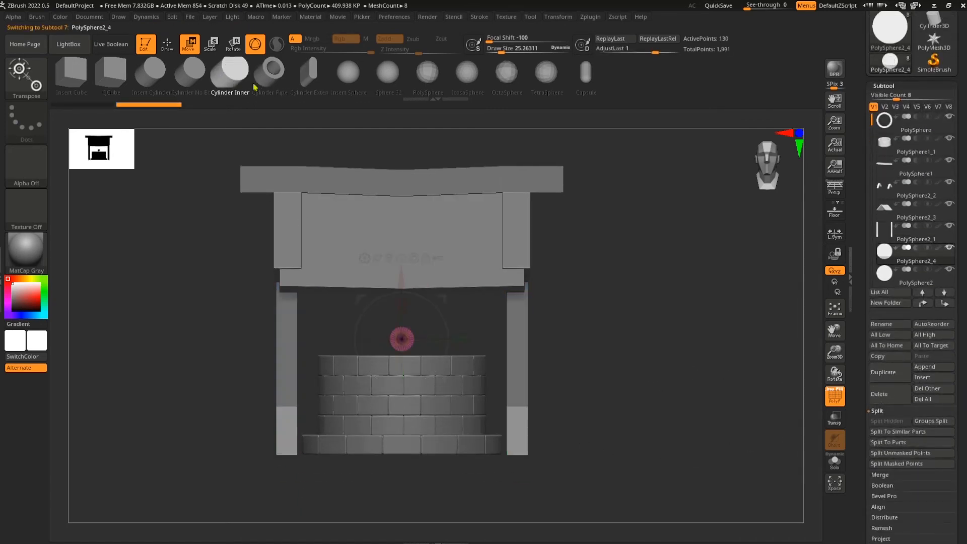
shift+drag(643, 423, 468, 398)
drag(575, 414, 565, 308)
click(32, 79)
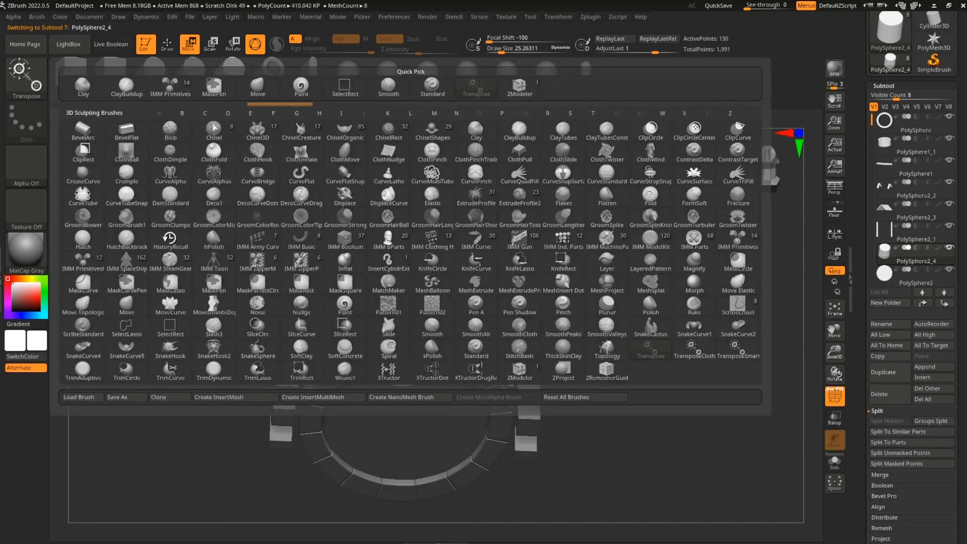
click(522, 380)
mouse_move(677, 402)
mouse_down()
mouse_move(669, 468)
mouse_move(553, 416)
mouse_up()
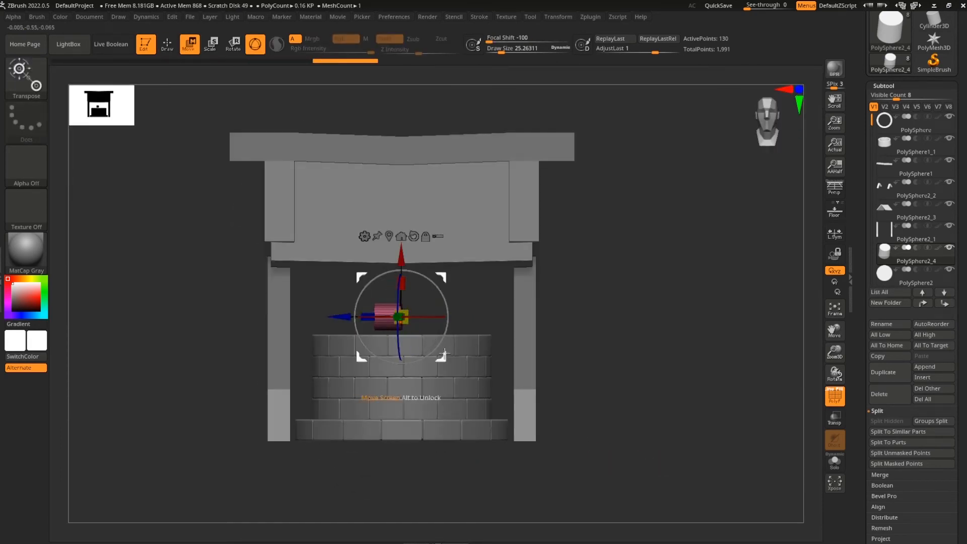
Scale the axle cylinder thinner and raise it slightly with the Move gizmo
shift+drag(574, 358, 621, 376)
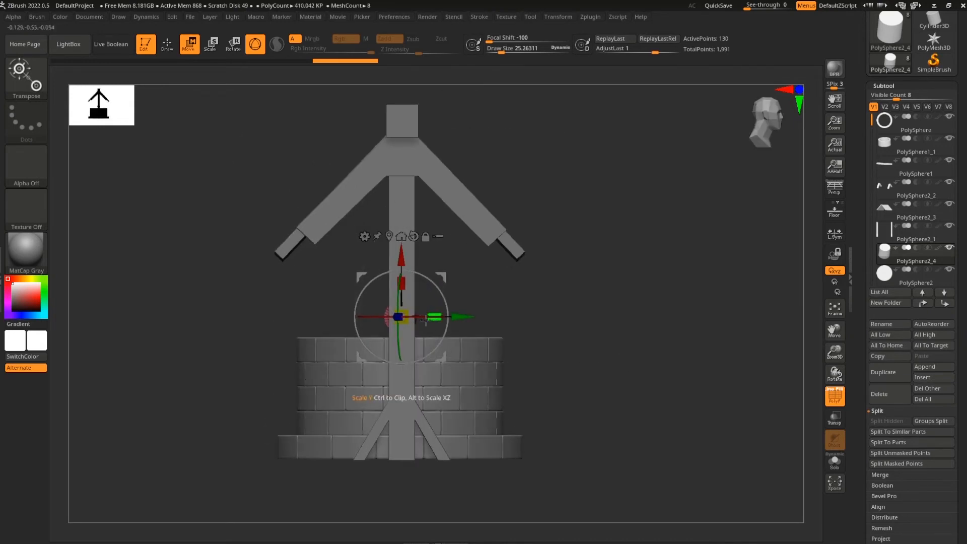
drag(423, 319, 426, 318)
drag(607, 353, 551, 364)
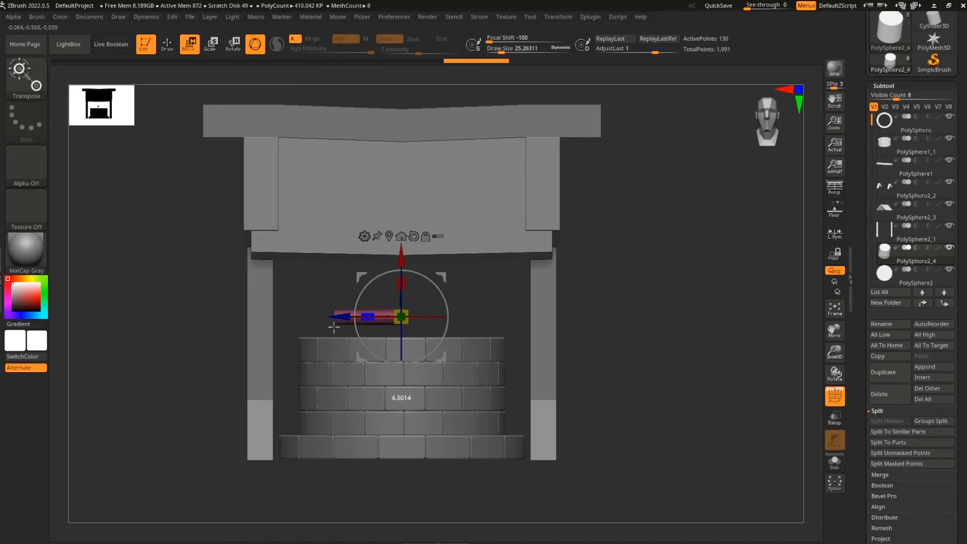
alt+drag(616, 354, 620, 365)
drag(404, 268, 404, 260)
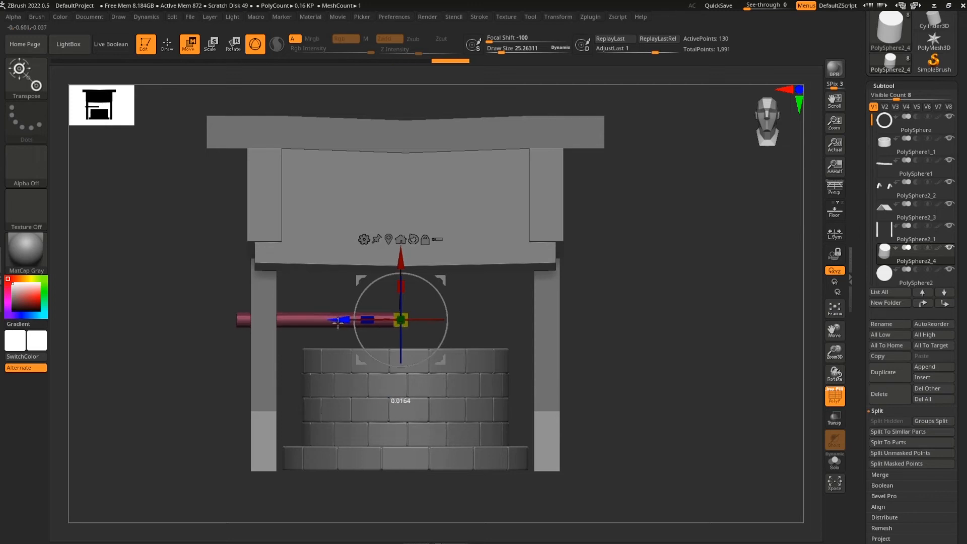
Mask the axle and stretch its end through the right post
ctrl+drag(629, 285, 383, 380)
drag(338, 321, 499, 340)
ctrl+drag(681, 372, 712, 395)
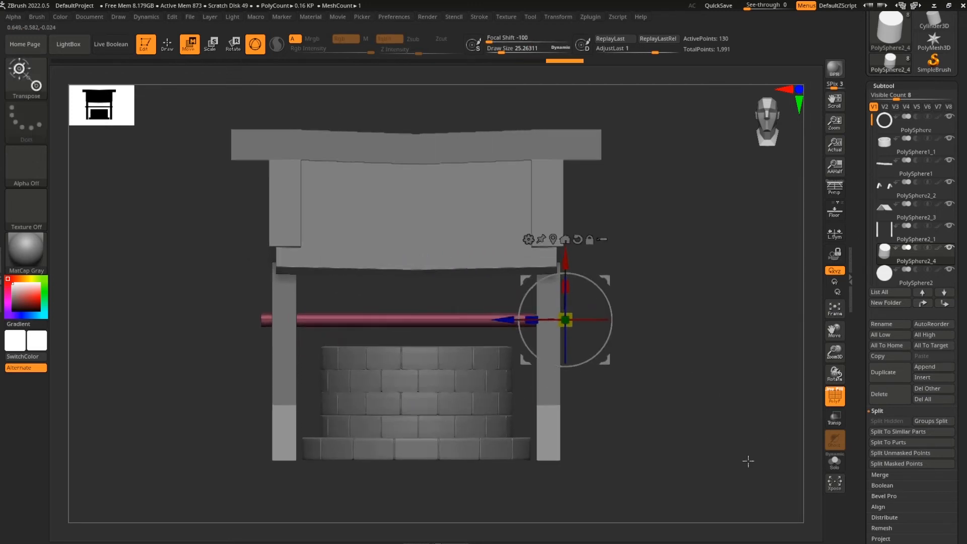
key(q)
mouse_move(687, 474)
mouse_down()
mouse_move(643, 455)
mouse_move(677, 434)
mouse_move(636, 416)
mouse_move(626, 395)
mouse_move(686, 393)
mouse_move(639, 386)
mouse_move(730, 398)
mouse_up()
Mask the axle except its left end and extend that end past the left post
ctrl+drag(319, 302, 324, 379)
key(w)
drag(587, 321, 577, 324)
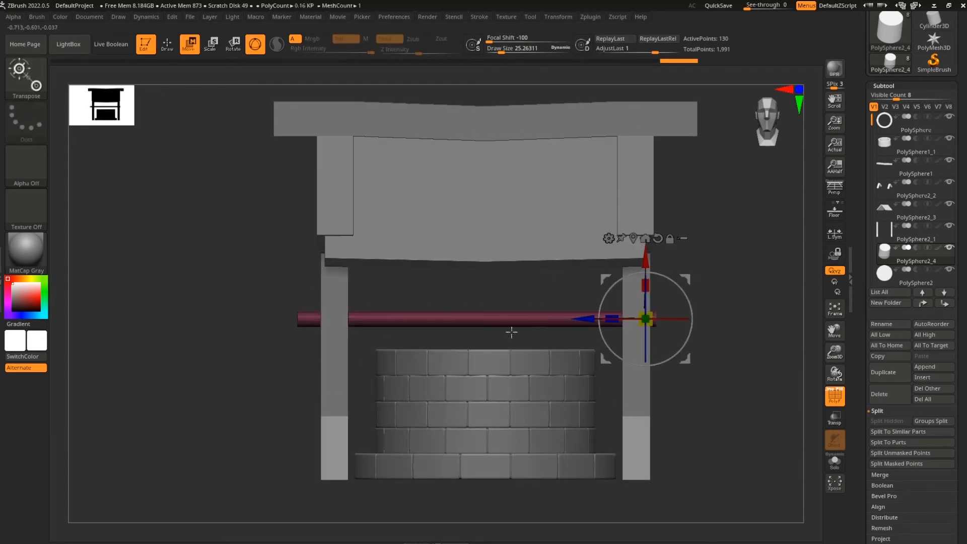
mouse_move(263, 401)
mouse_down()
mouse_move(346, 402)
mouse_move(356, 418)
mouse_move(261, 432)
mouse_move(350, 434)
mouse_move(306, 431)
mouse_move(386, 423)
mouse_move(296, 438)
mouse_up()
key(q)
alt+drag(232, 437, 433, 426)
drag(376, 419, 386, 435)
alt+drag(305, 429, 363, 430)
drag(81, 395, 382, 412)
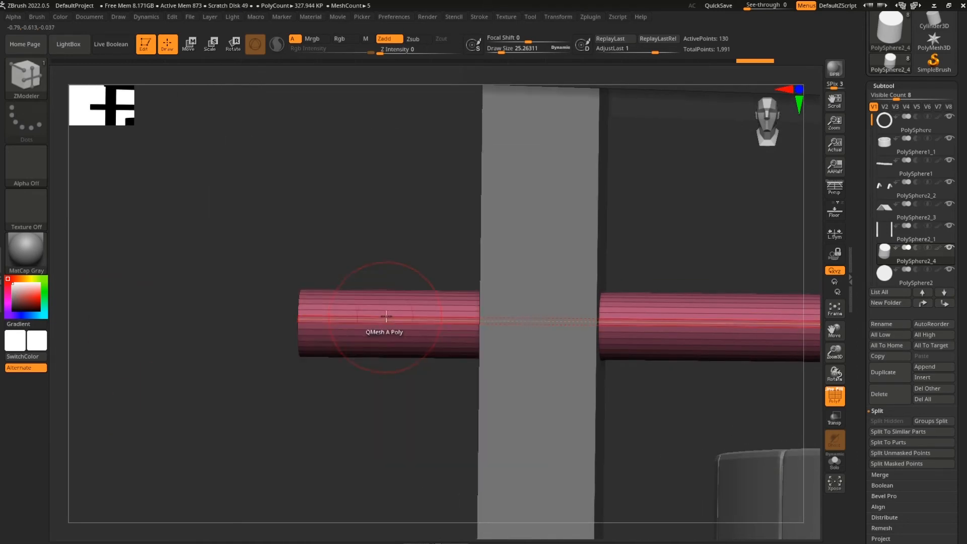
Insert two edge loops near the axle end and mask the narrow band between them
drag(383, 320, 392, 328)
key(ctrl+z)
drag(378, 316, 372, 317)
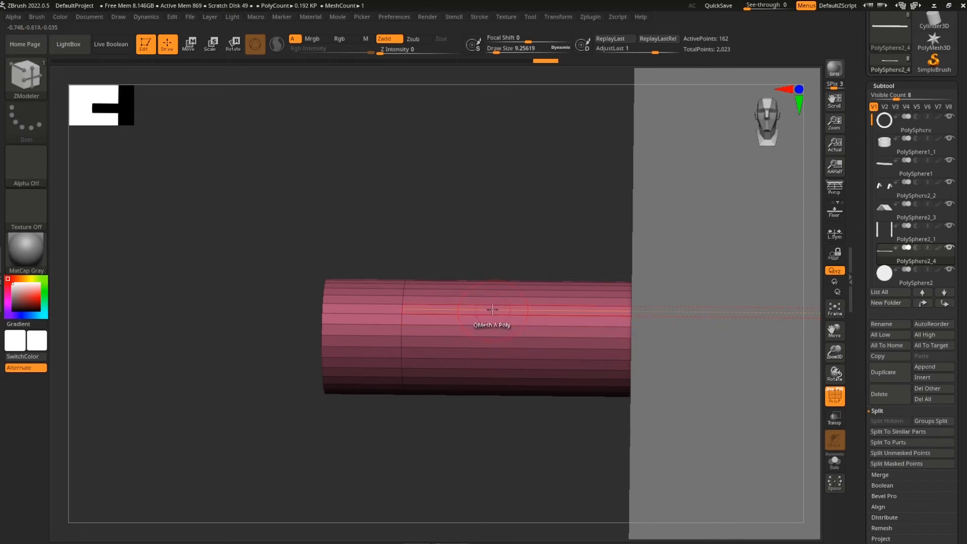
click(493, 315)
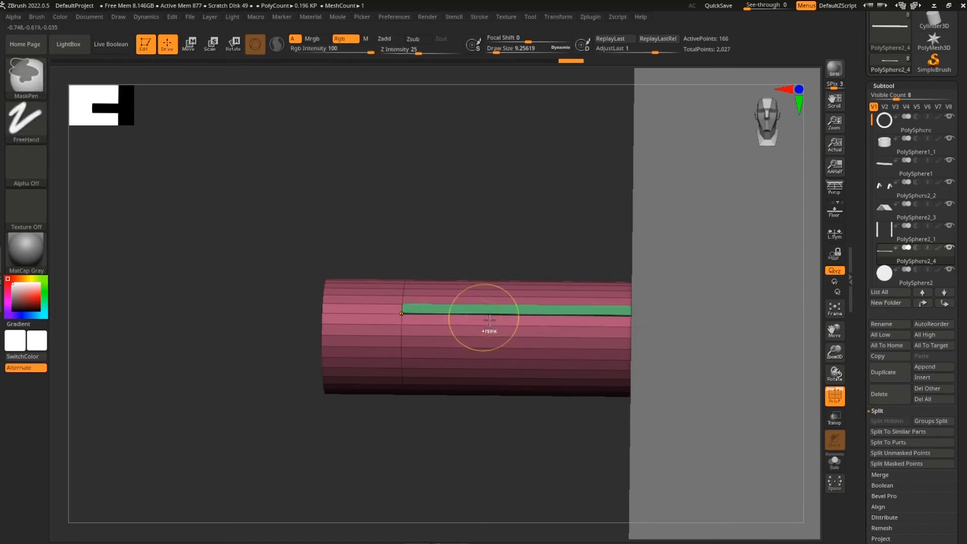
key(s)
drag(496, 326, 444, 336)
shift+drag(464, 415, 464, 423)
ctrl+drag(379, 249, 698, 366)
drag(809, 331, 796, 257)
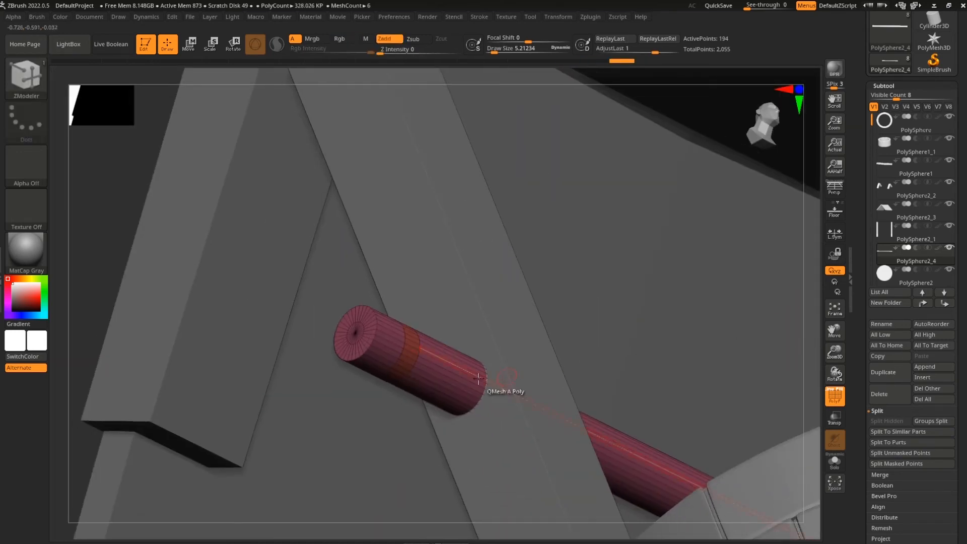
Extrude the band's polygroup into a collar around the axle end
click(421, 363)
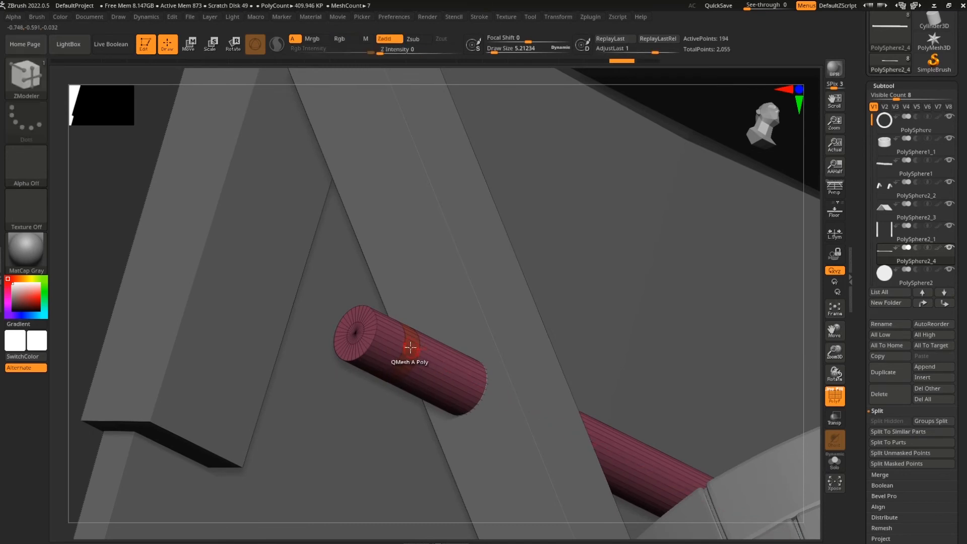
right_click(410, 348)
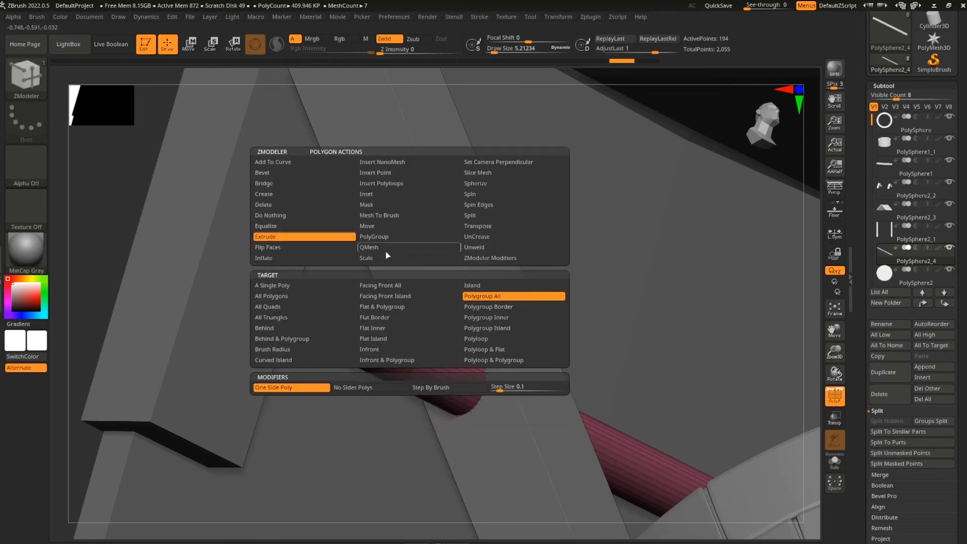
click(514, 318)
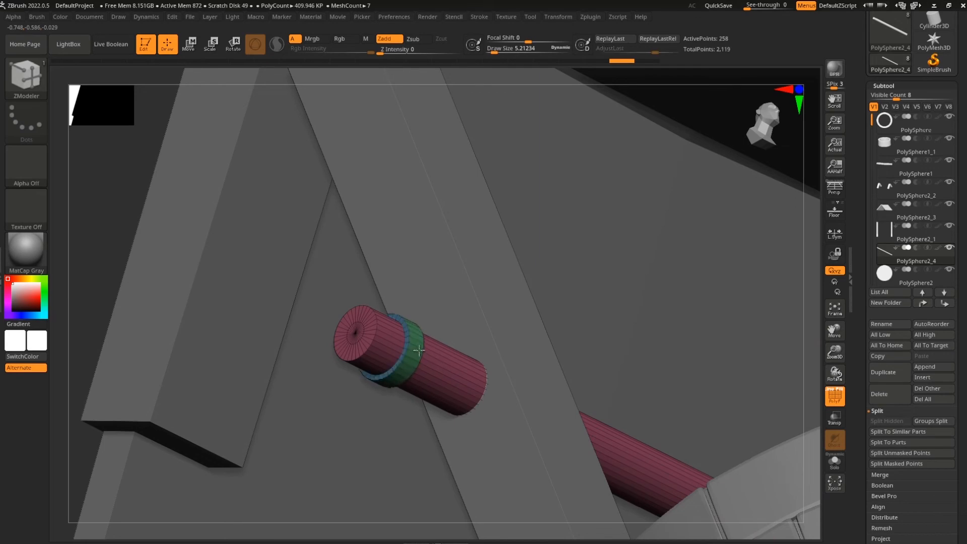
drag(427, 352, 428, 352)
drag(812, 336, 636, 379)
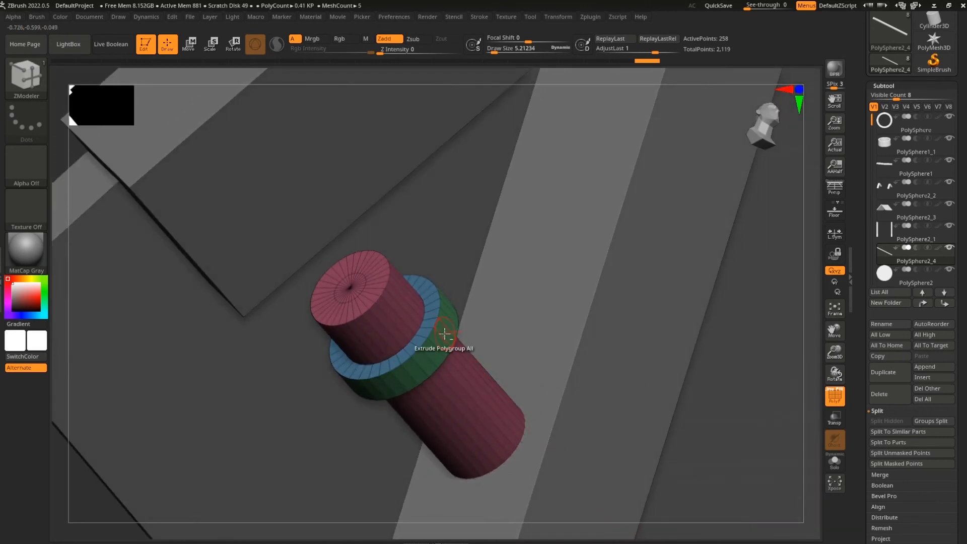
drag(725, 375, 720, 398)
Turn on Solo to isolate the axle and inspect the collar from several angles
click(836, 458)
drag(760, 457, 504, 417)
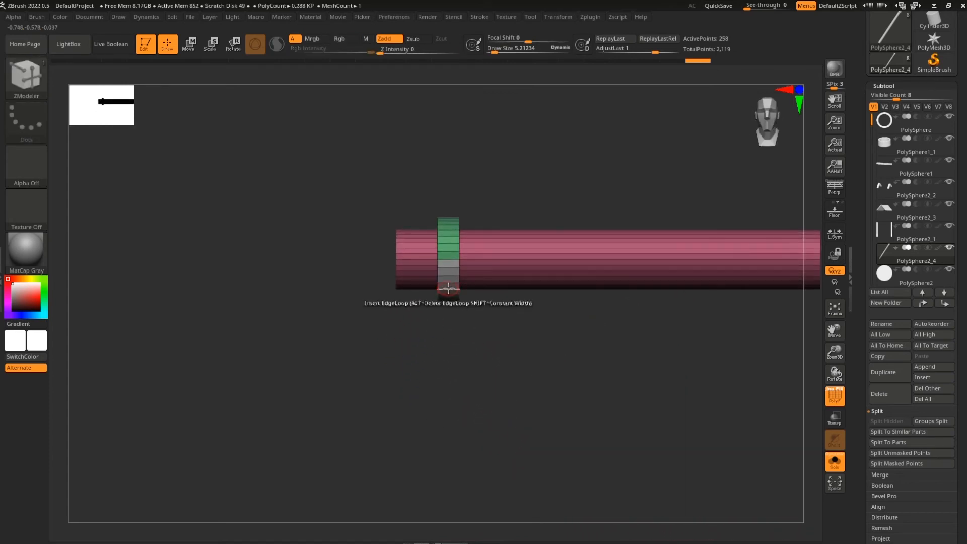
drag(453, 391, 554, 412)
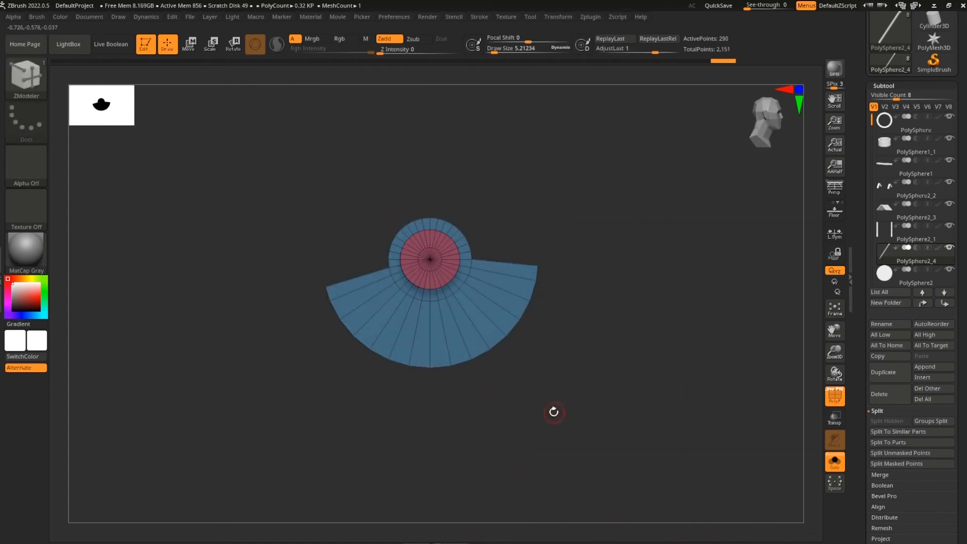
shift+drag(566, 410, 627, 401)
drag(624, 445, 616, 342)
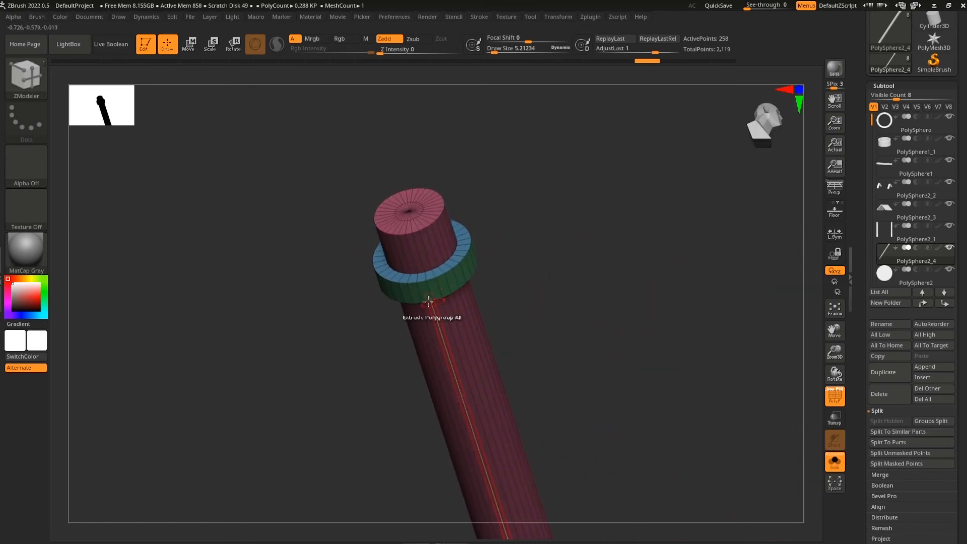
drag(519, 275, 570, 352)
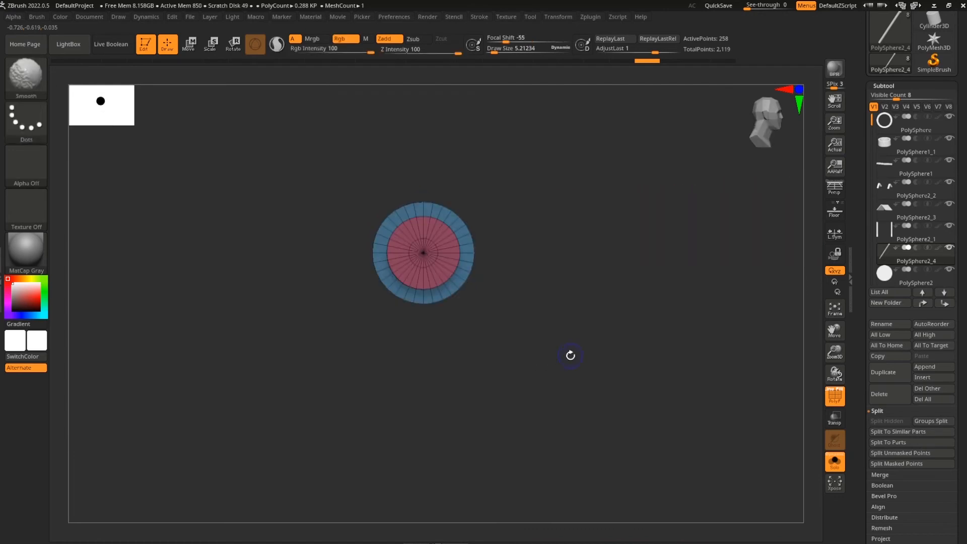
Try duplicating the axle downward with the Move gizmo, then undo it
key(w)
ctrl+drag(426, 189, 432, 308)
key(ctrl+z)
drag(548, 347, 432, 423)
mouse_move(316, 423)
mouse_down()
mouse_move(555, 410)
mouse_move(423, 418)
mouse_move(440, 418)
mouse_move(400, 395)
mouse_up()
key(q)
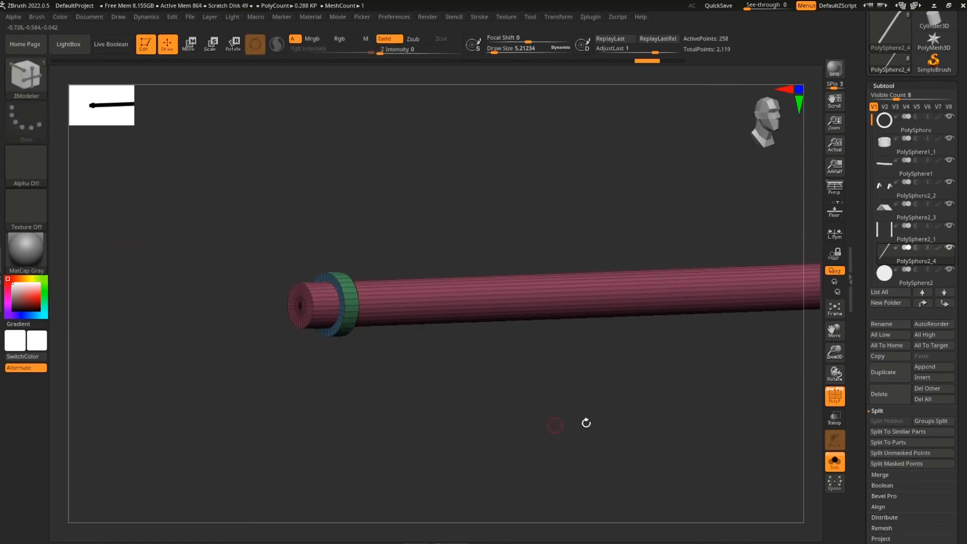
Apply Auto Groups to regroup the axle's polygons and check the result
scroll(957, 470, down, 10)
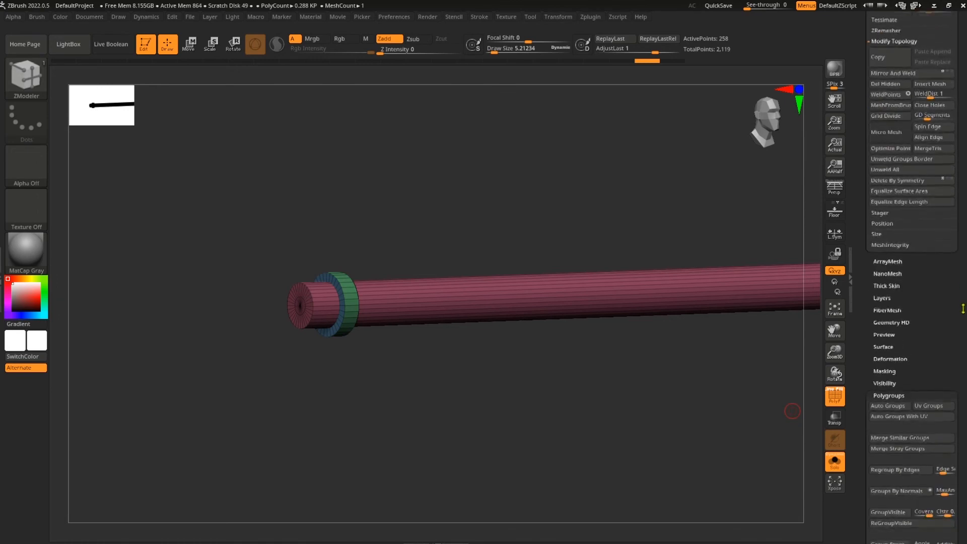
click(903, 397)
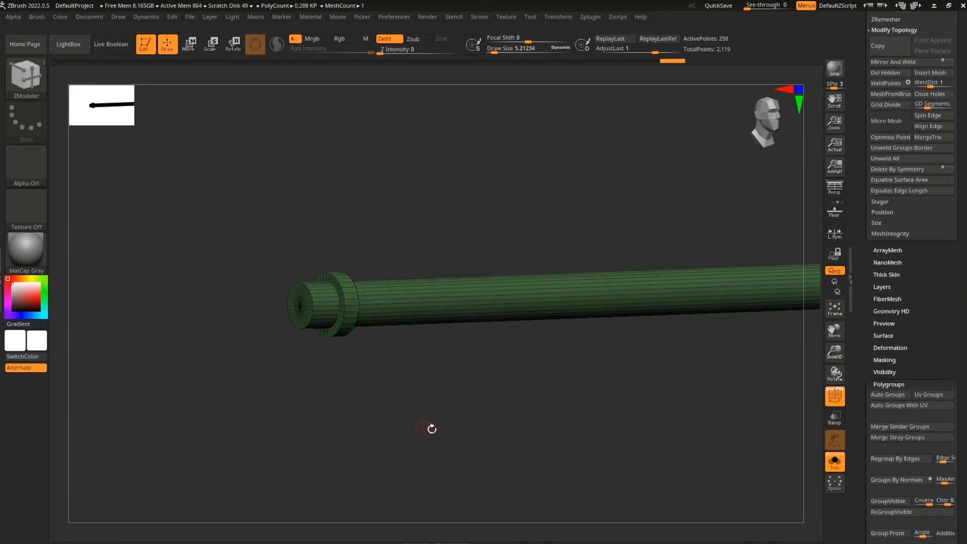
click(896, 402)
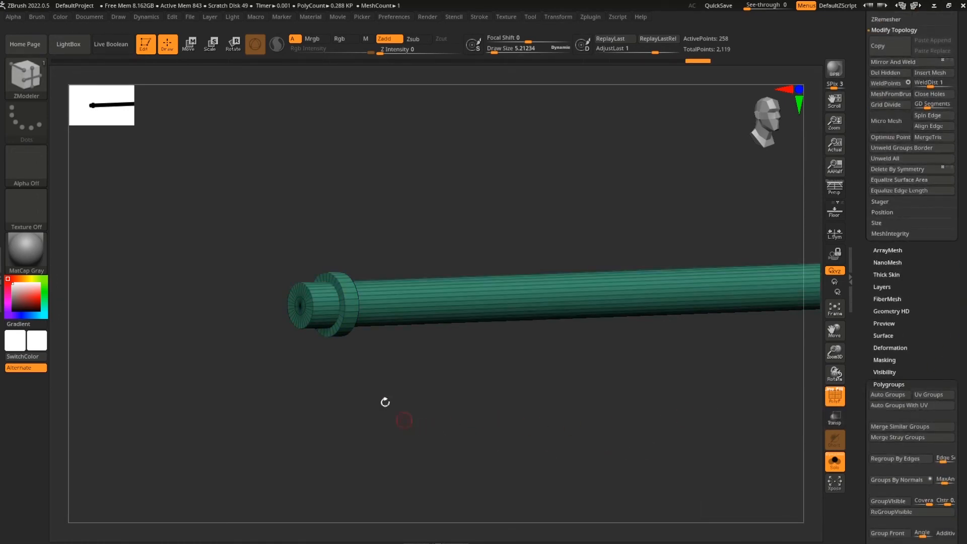
drag(422, 411, 470, 412)
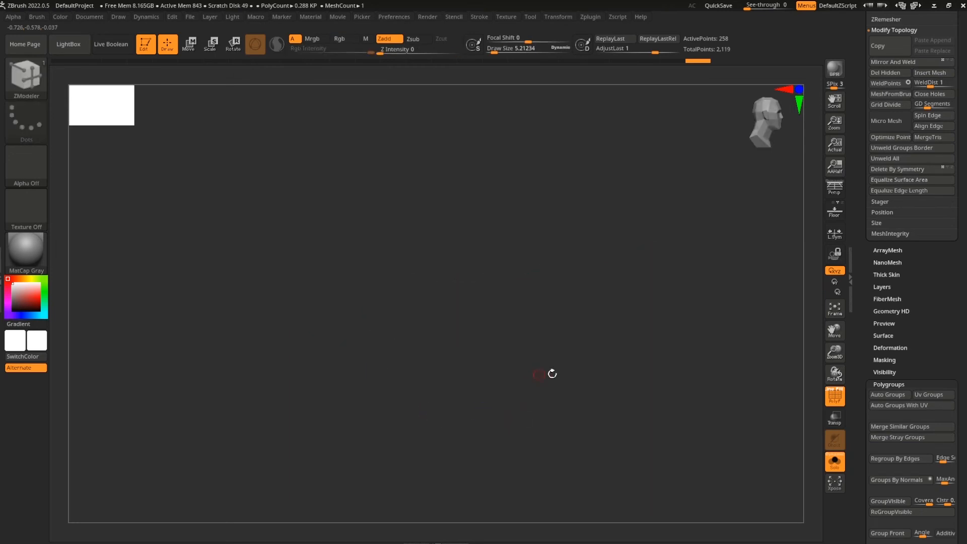
mouse_move(535, 415)
mouse_down()
mouse_move(654, 447)
mouse_move(660, 479)
mouse_move(625, 367)
mouse_move(626, 430)
mouse_move(540, 427)
mouse_up()
Undo the collar edits back to a plain 0.16 KP cylinder and open the brush library
key(ctrl)
key(ctrl+z)
key(ctrl+z)
key(ctrl+z)
key(ctrl+z)
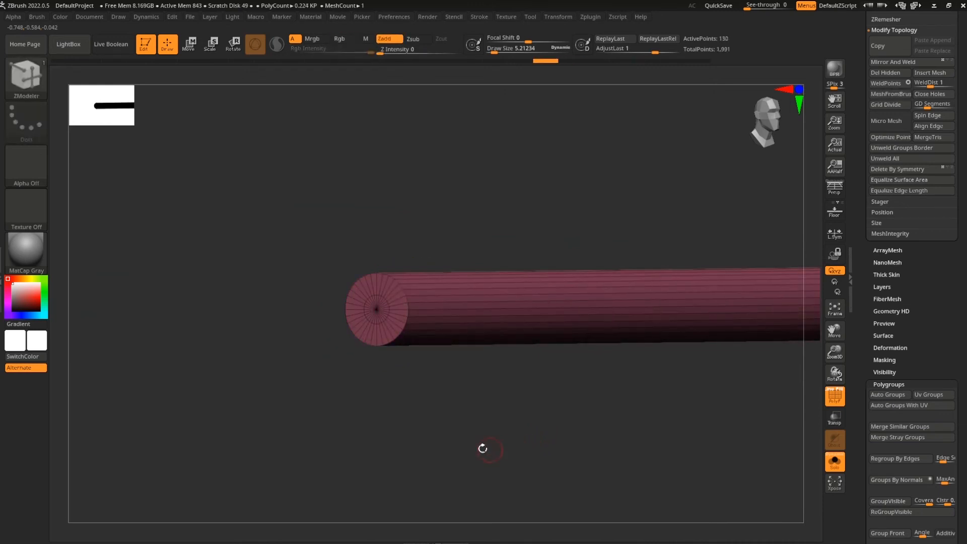
click(26, 77)
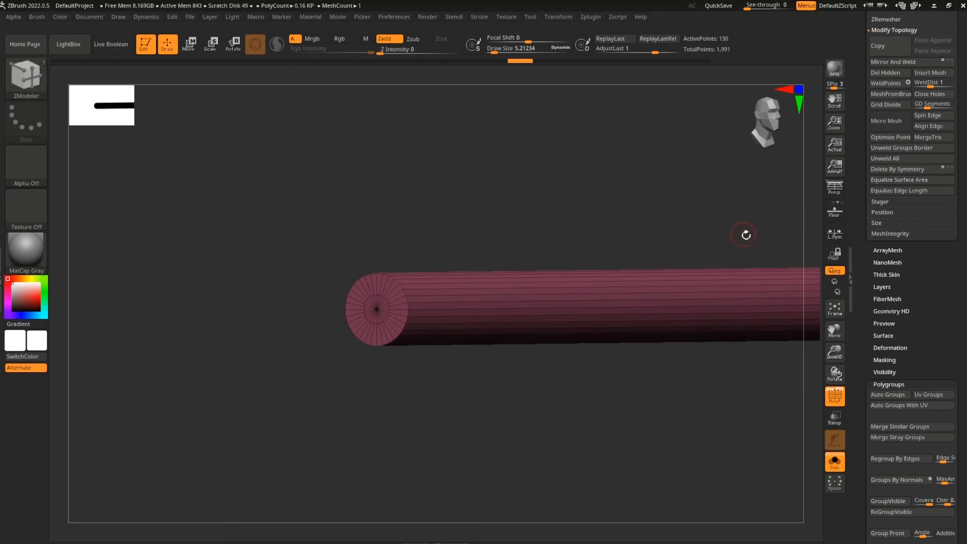
click(45, 89)
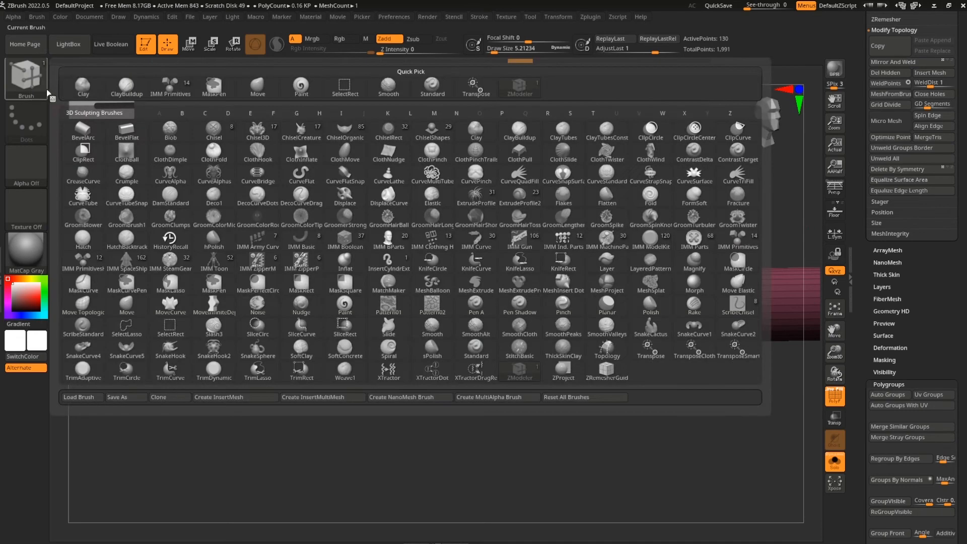
Insert an extended cylinder mesh drawn out from the axle's end
click(741, 241)
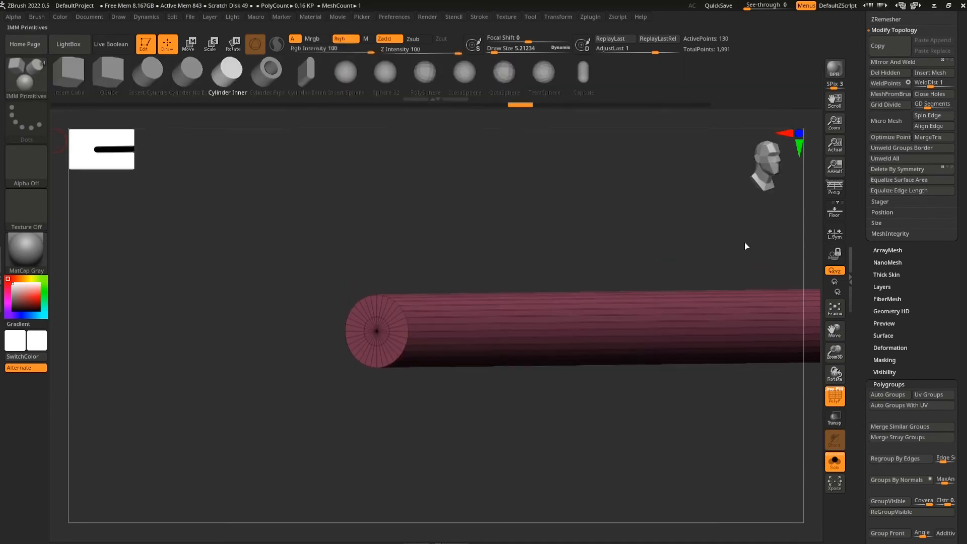
click(312, 77)
drag(410, 218, 379, 430)
alt+drag(518, 430, 517, 479)
drag(491, 340, 496, 392)
shift+drag(647, 440, 587, 423)
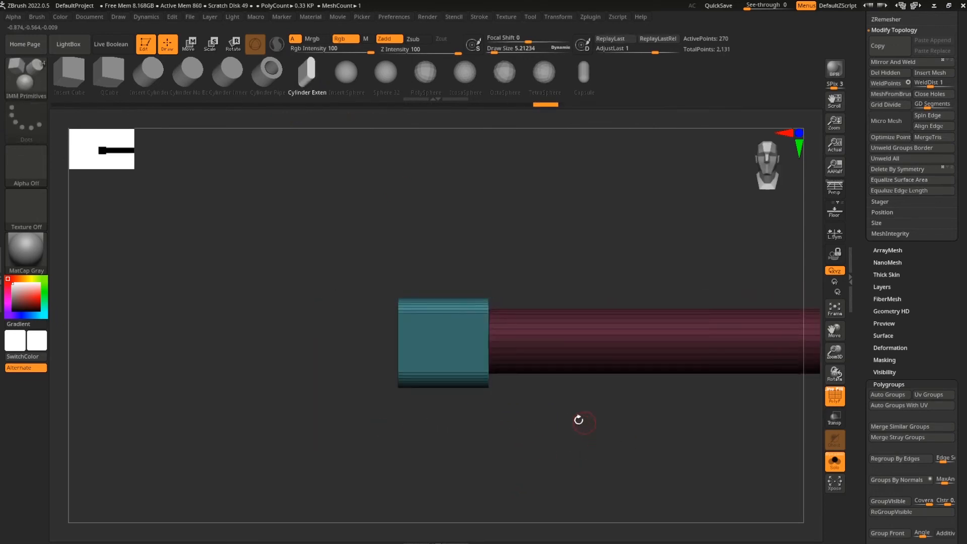
Slide the piece onto the axle end, enlarge it and stretch it taller into a flat arm
key(w)
drag(424, 347, 514, 354)
shift+drag(555, 441, 602, 437)
drag(590, 356, 609, 373)
shift+drag(477, 421, 546, 419)
drag(582, 348, 605, 373)
drag(579, 284, 579, 318)
drag(688, 415, 587, 428)
drag(543, 328, 541, 308)
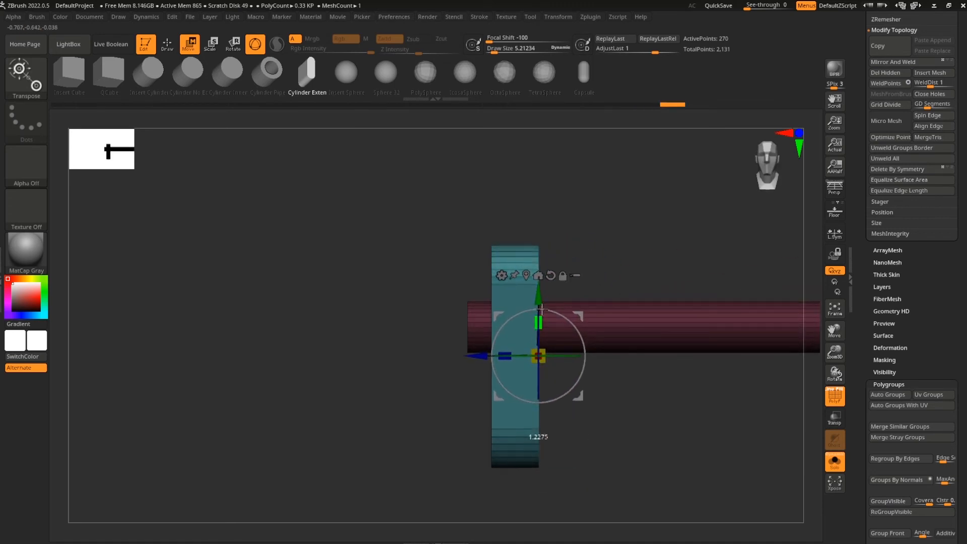
With Solo off, rotate the arm edge-on and slide it against the post over the axle end
mouse_move(630, 413)
mouse_down()
mouse_move(665, 447)
mouse_move(623, 414)
mouse_up()
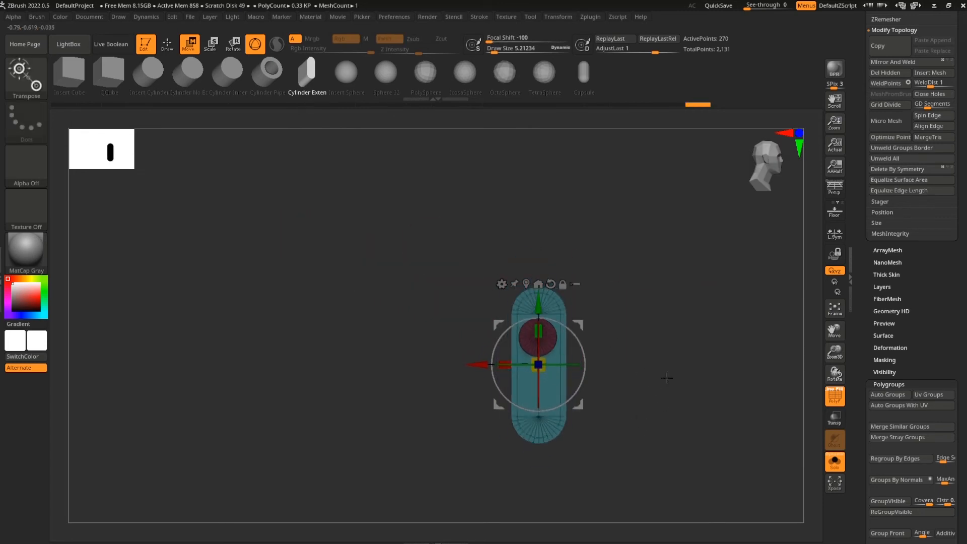
drag(690, 456, 819, 442)
click(834, 470)
mouse_move(450, 453)
alt+mouse_down()
mouse_move(427, 412)
mouse_move(438, 443)
alt+mouse_up()
alt+drag(705, 405, 728, 439)
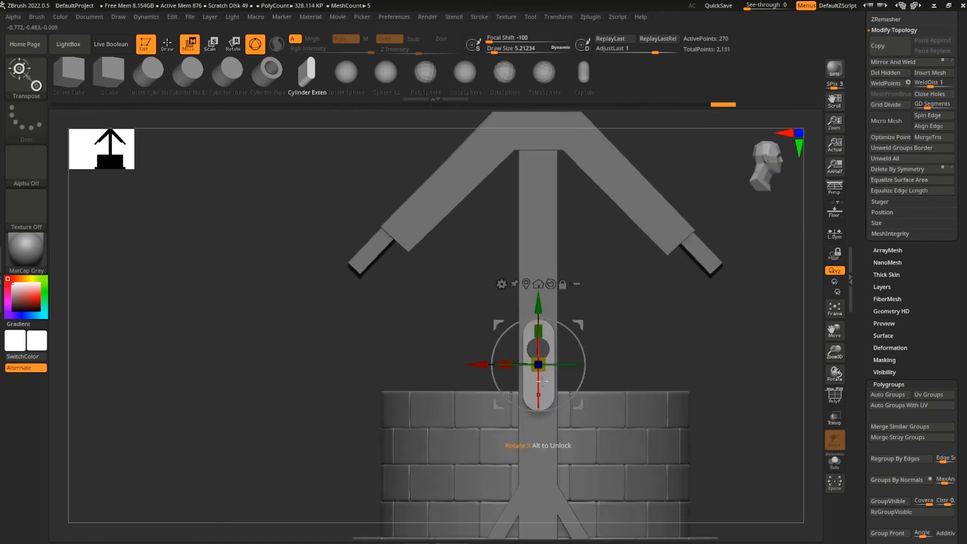
key(ctrl+z)
alt+drag(723, 405, 679, 390)
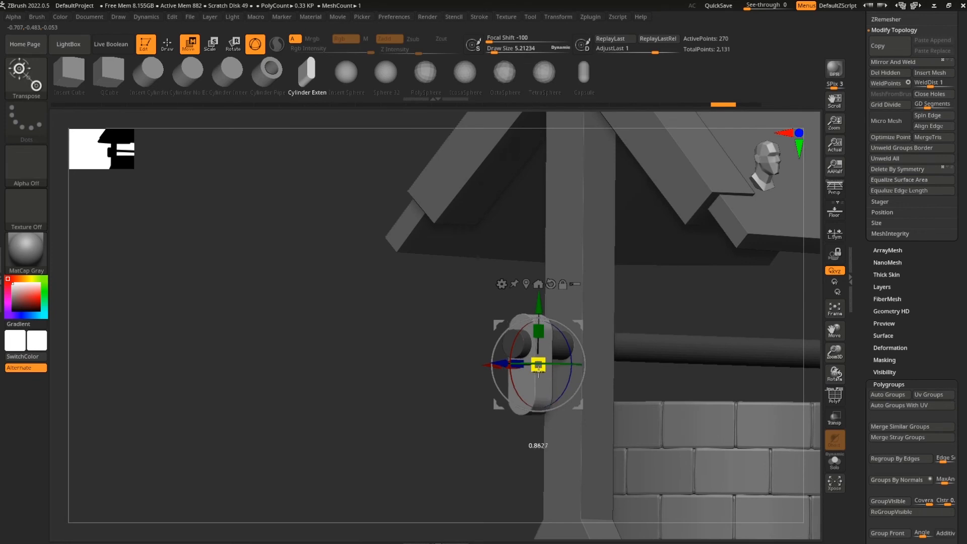
shift+drag(478, 434, 445, 440)
drag(468, 398, 505, 364)
drag(513, 364, 526, 375)
right_drag(509, 375, 476, 371)
drag(477, 369, 460, 370)
right_drag(437, 414, 526, 416)
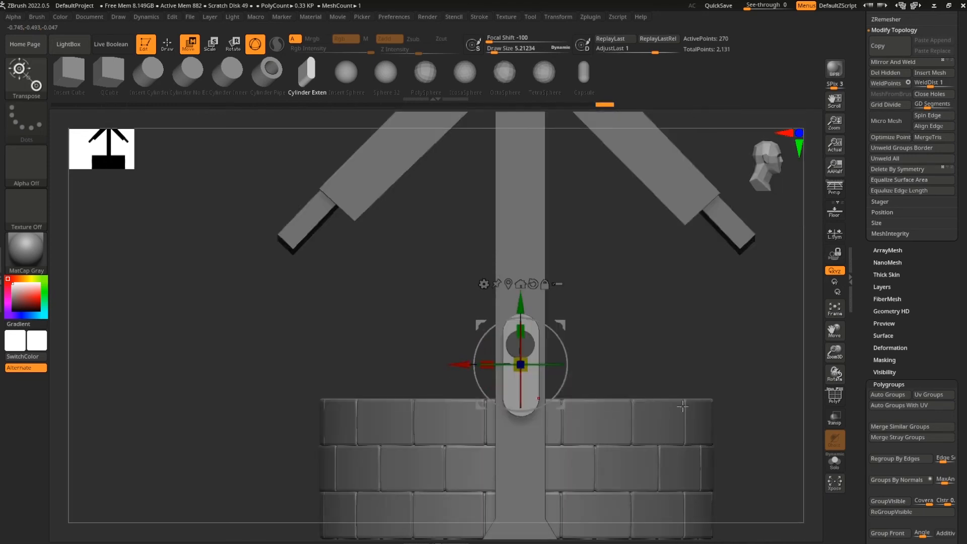
ctrl+right_drag(712, 395, 712, 352)
key(q)
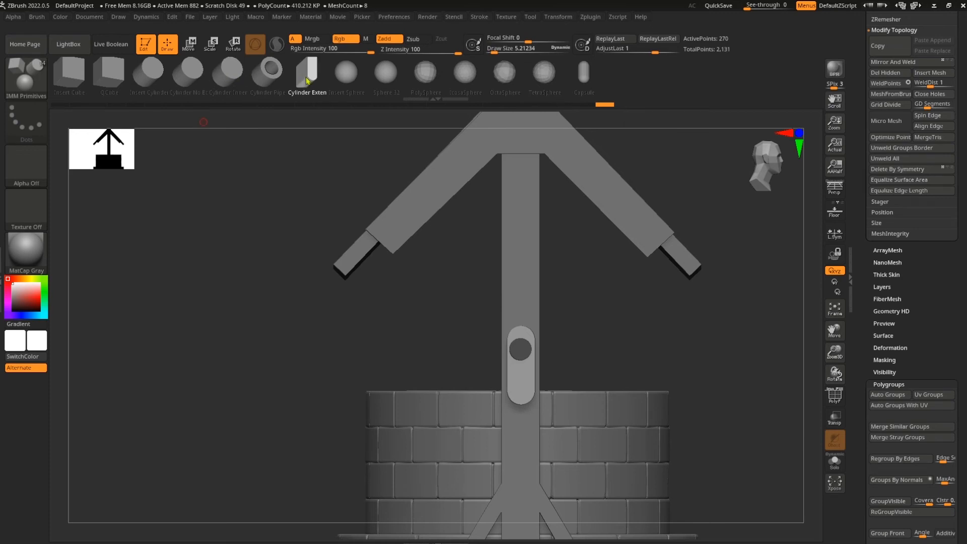
Insert a Cylinder Inner peg on the crank arm and slide it outward
click(232, 77)
ctrl+right_drag(718, 313, 717, 370)
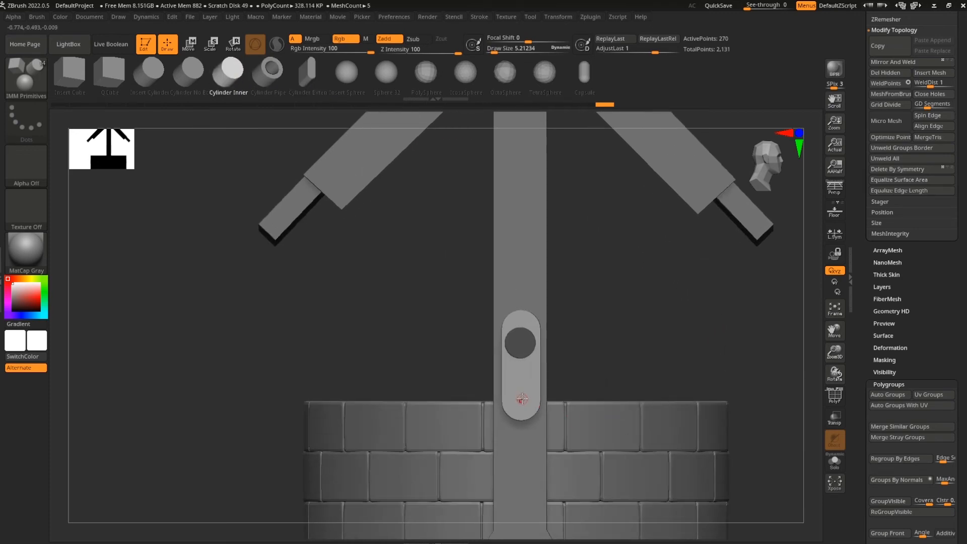
drag(526, 413, 527, 413)
shift+right_drag(729, 380, 640, 388)
ctrl+drag(466, 376, 507, 452)
key(w)
drag(460, 402, 409, 405)
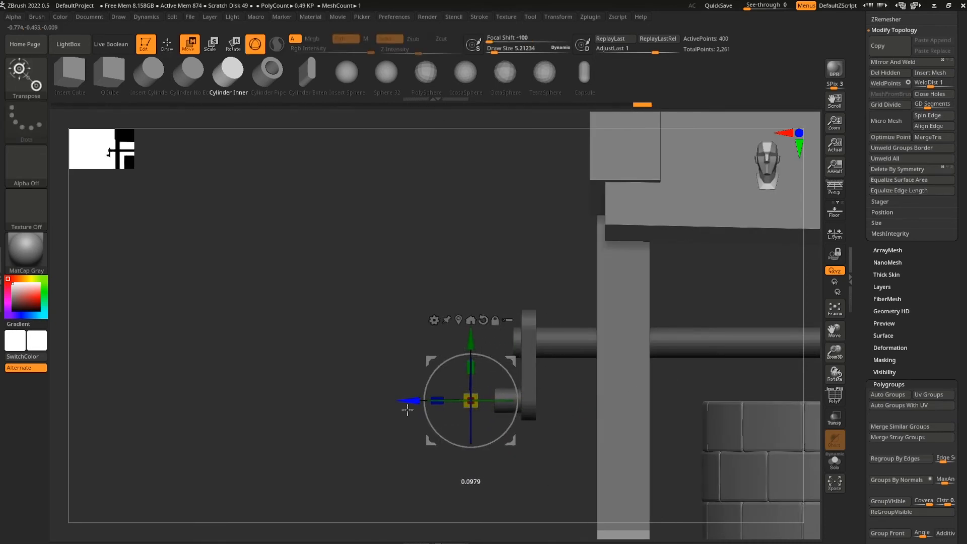
ctrl+drag(429, 453, 412, 456)
Mask the peg's end, invert the mask and lengthen the peg outward into a handle
ctrl+drag(369, 362, 503, 455)
ctrl+click(504, 455)
drag(409, 402, 369, 406)
ctrl+drag(526, 466, 542, 478)
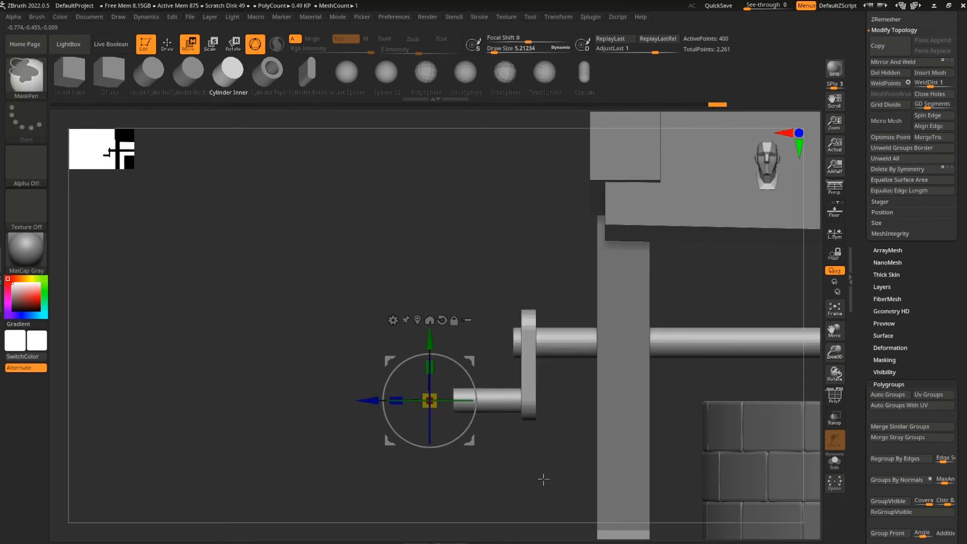
ctrl+right_drag(541, 479, 512, 411)
key(q)
Frame the whole well and bring up the Subtool Append mesh list
right_drag(486, 461, 526, 476)
key(f)
right_drag(706, 429, 677, 334)
mouse_move(617, 403)
alt+right_down()
mouse_move(673, 408)
mouse_move(649, 412)
alt+right_up()
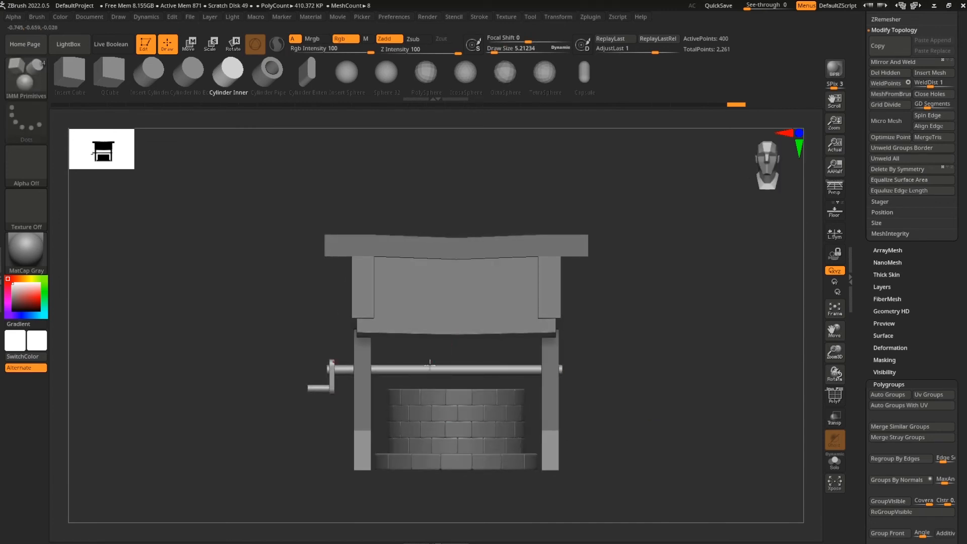
drag(962, 313, 962, 422)
click(930, 349)
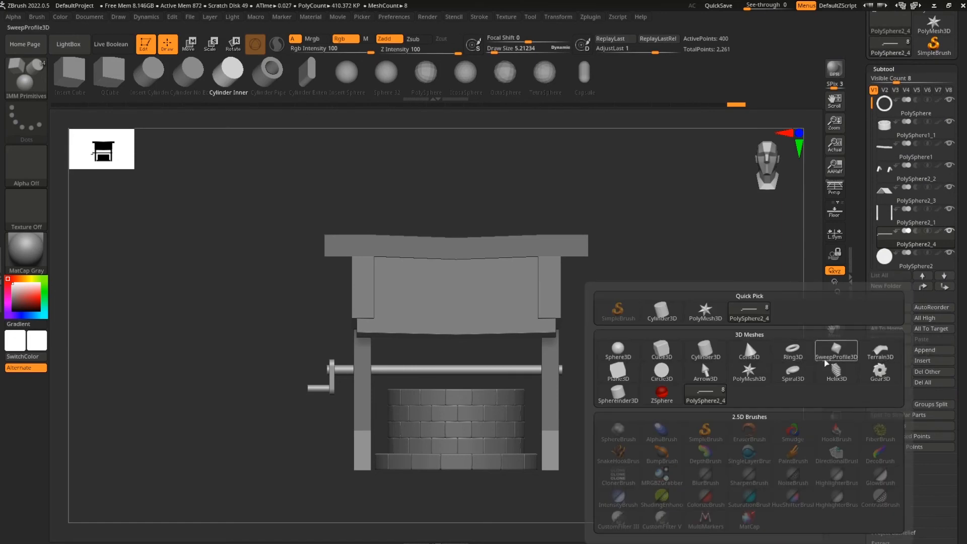
Append a Helix3D, select PM3D_Helix3D1, then shrink it and raise it
click(842, 381)
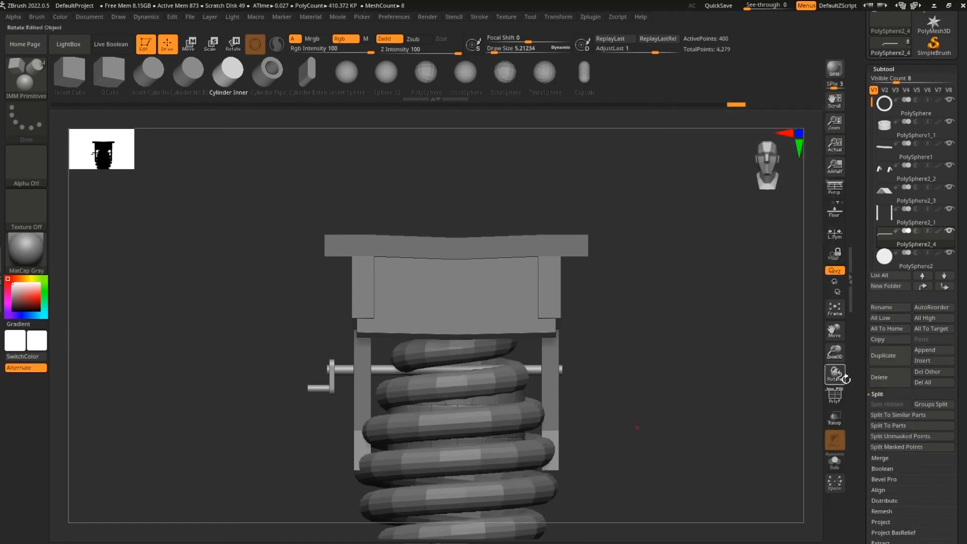
drag(901, 80, 917, 79)
click(916, 286)
key(w)
drag(487, 428, 486, 471)
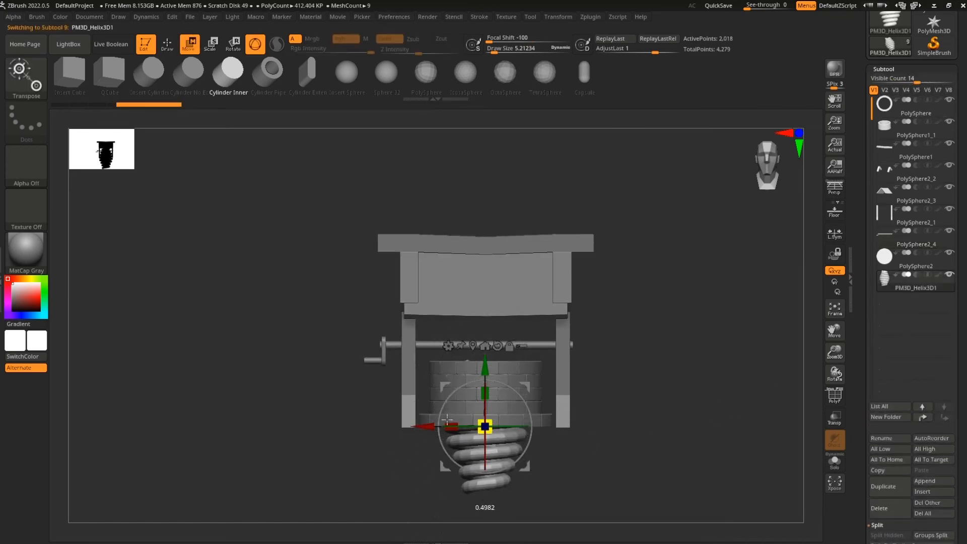
drag(490, 367, 491, 302)
Rotate the helix 90°, shrink it around the axle's middle, then delete the subtool
ctrl+right_drag(666, 398, 671, 451)
shift+drag(529, 379, 517, 279)
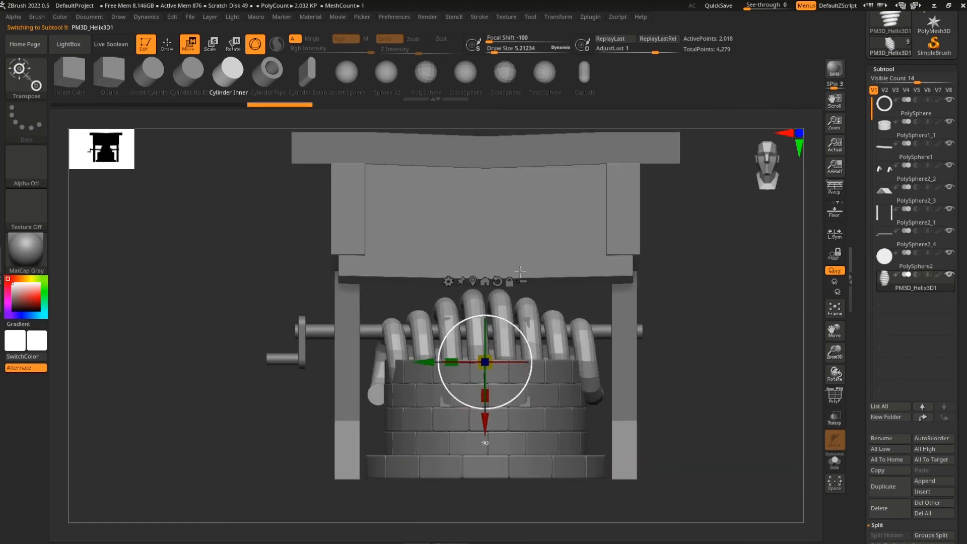
drag(487, 363, 429, 360)
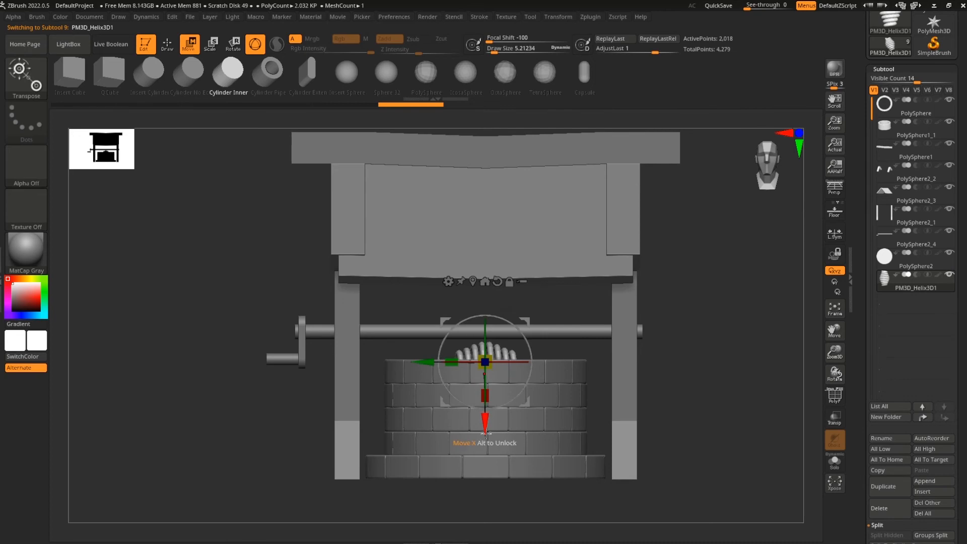
drag(484, 425, 485, 388)
ctrl+right_drag(693, 403, 698, 453)
drag(486, 326, 454, 327)
drag(482, 401, 481, 413)
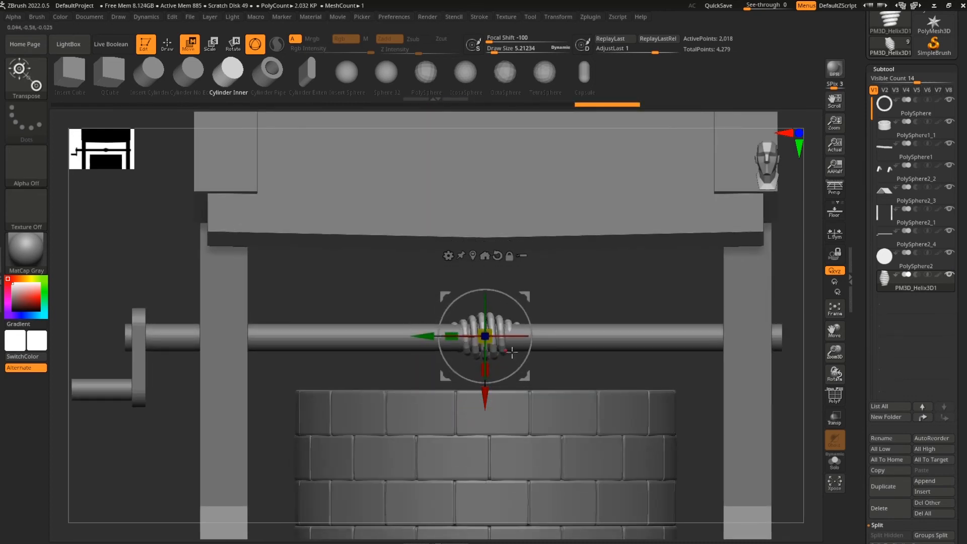
scroll(950, 390, down, 5)
click(880, 359)
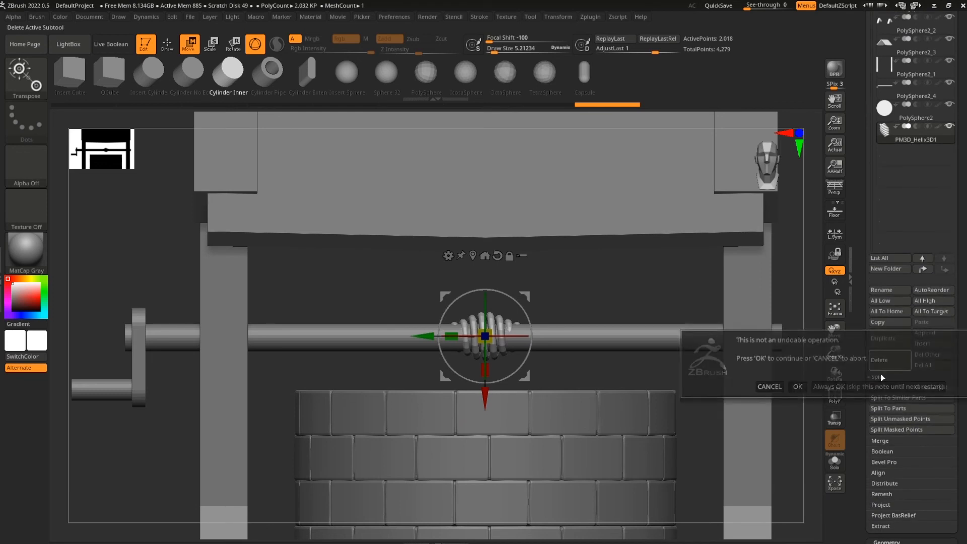
Confirm deleting the helix subtool and start a fresh standalone Helix3D tool
click(794, 386)
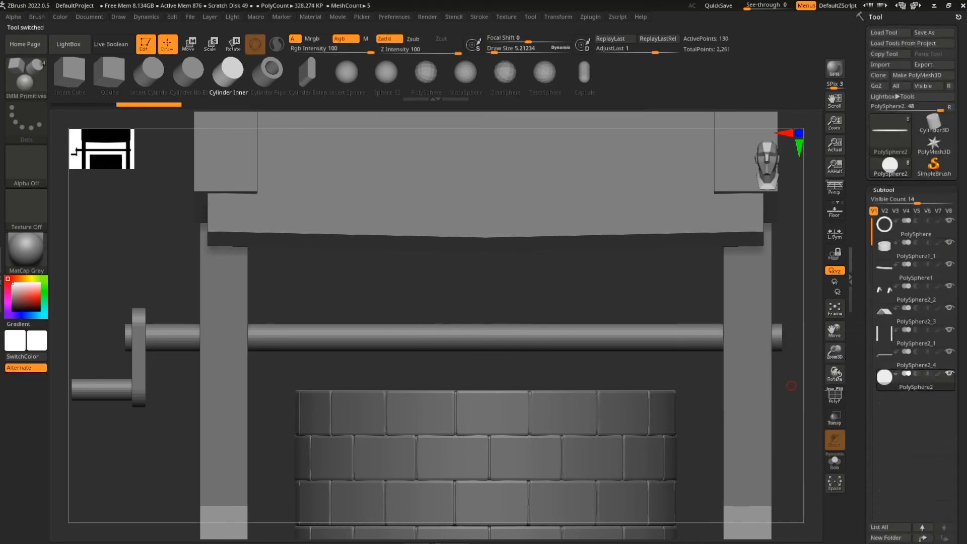
click(936, 125)
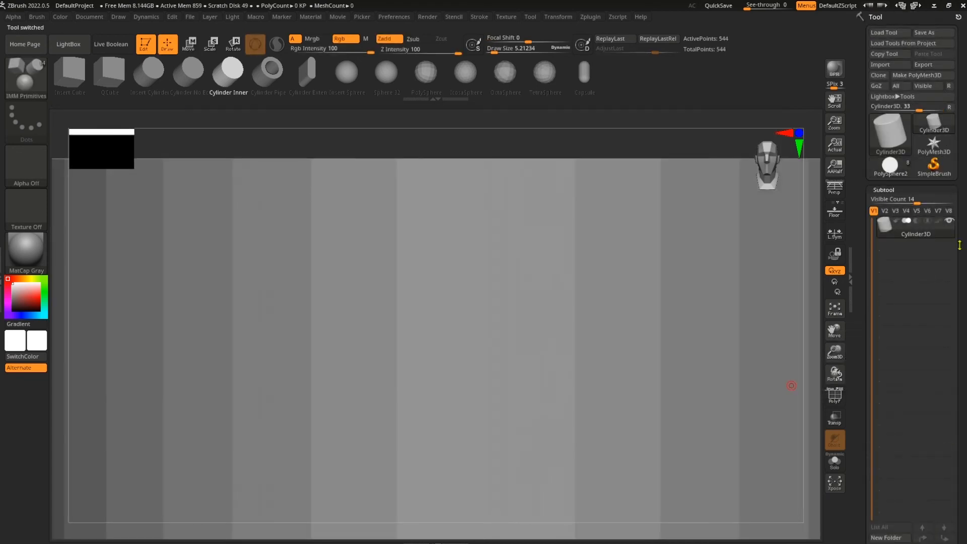
click(886, 137)
click(788, 197)
scroll(961, 330, down, 8)
drag(961, 330, 961, 316)
alt+drag(769, 443, 751, 266)
mouse_move(961, 493)
mouse_down()
mouse_move(963, 375)
mouse_move(961, 433)
mouse_up()
Reduce the helix's turns and try tapering the Thickness curve, then undo the taper
shift+click(905, 343)
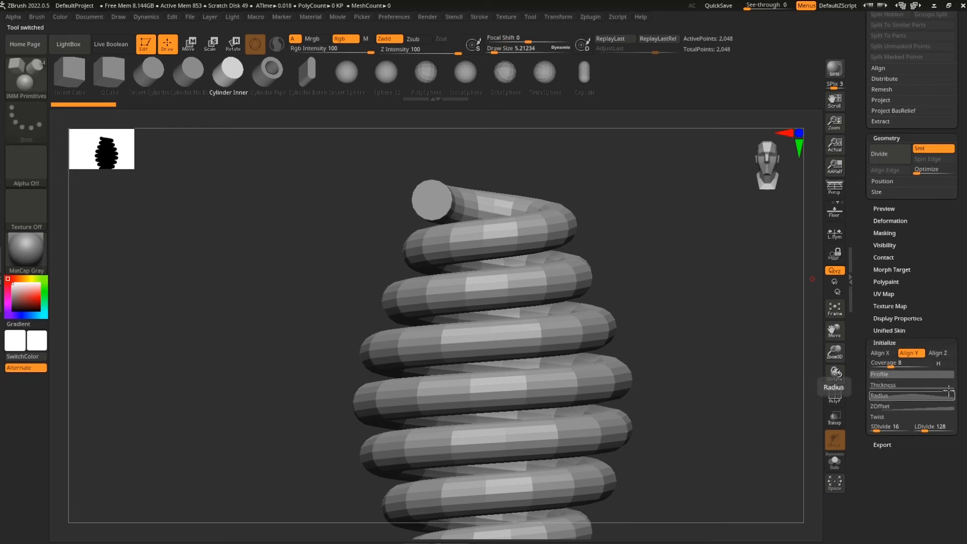
drag(891, 363, 884, 366)
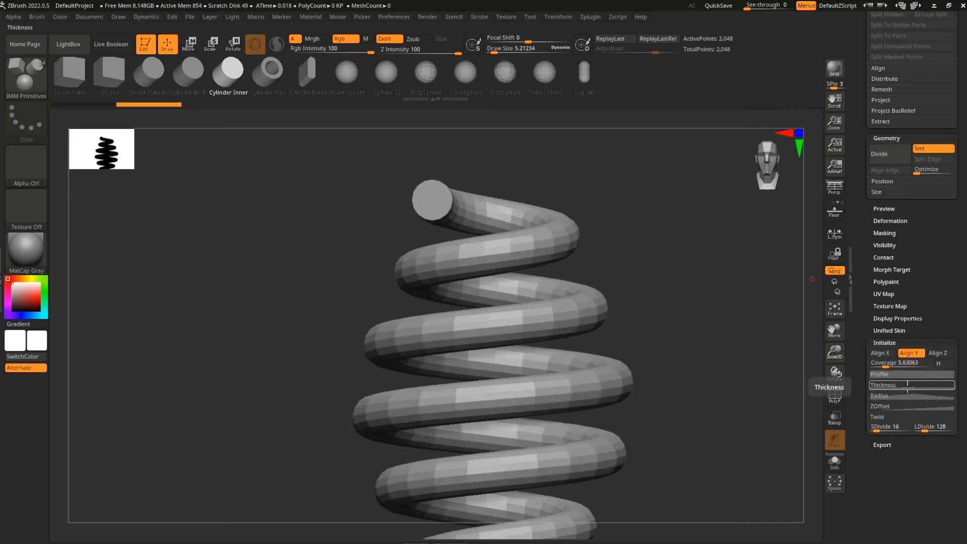
click(906, 387)
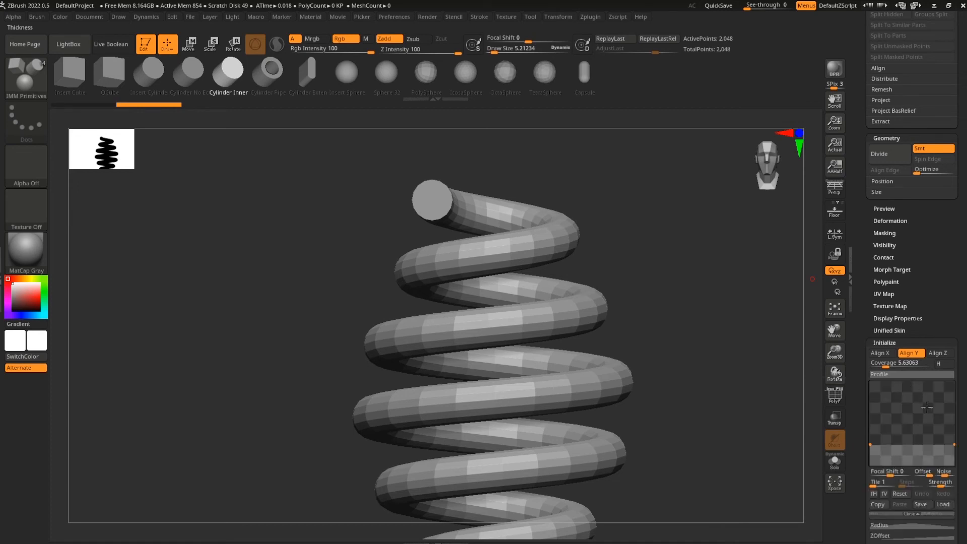
mouse_move(953, 445)
mouse_down()
mouse_move(954, 458)
mouse_move(954, 443)
mouse_up()
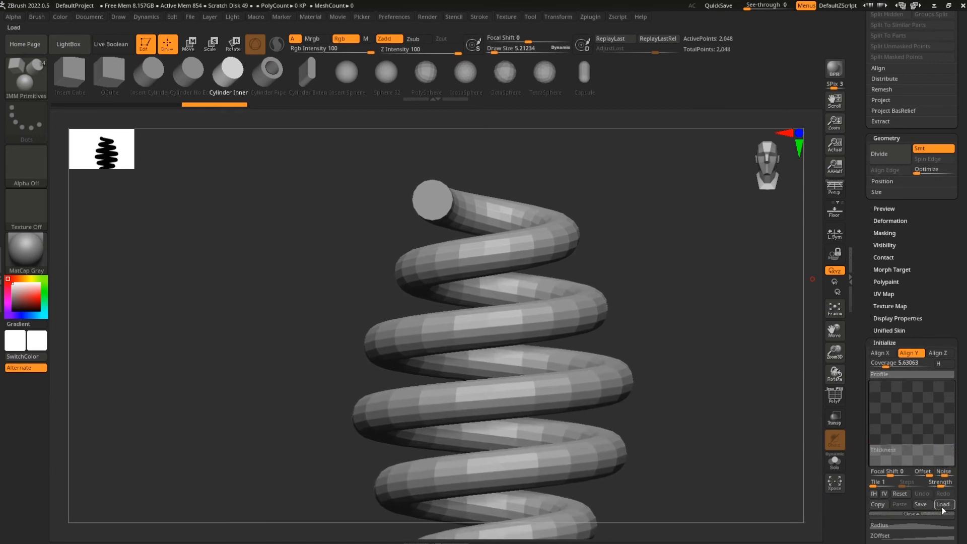
click(893, 494)
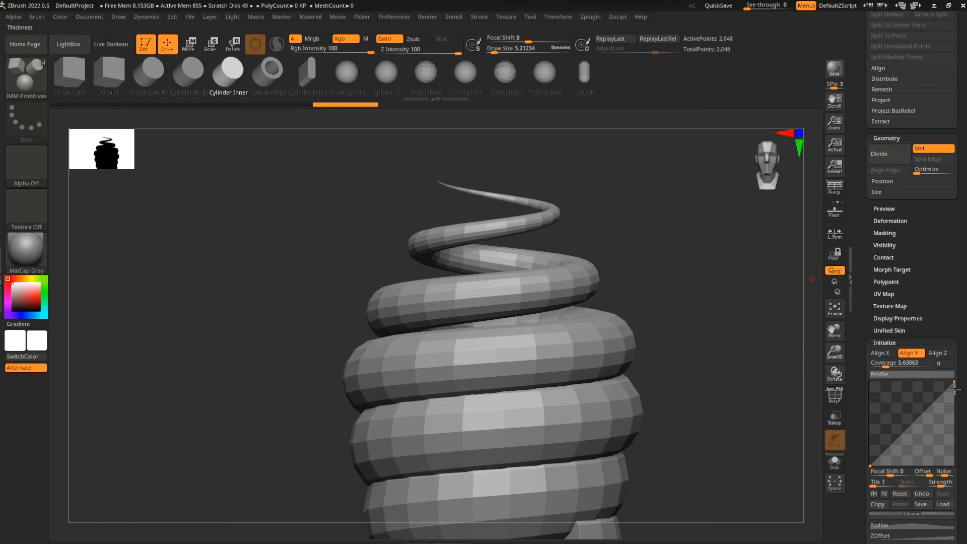
key(ctrl)
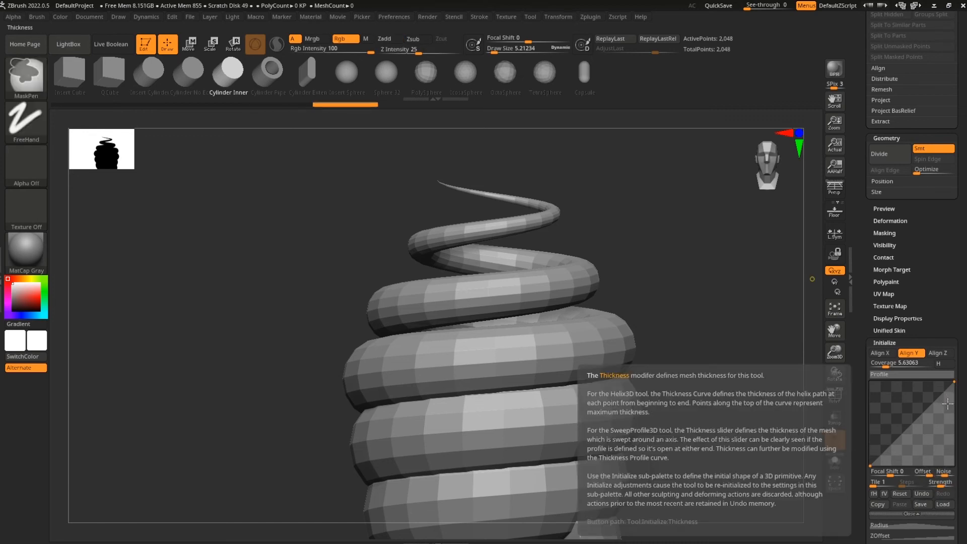
key(ctrl+z)
key(ctrl+z)
key(ctrl+z)
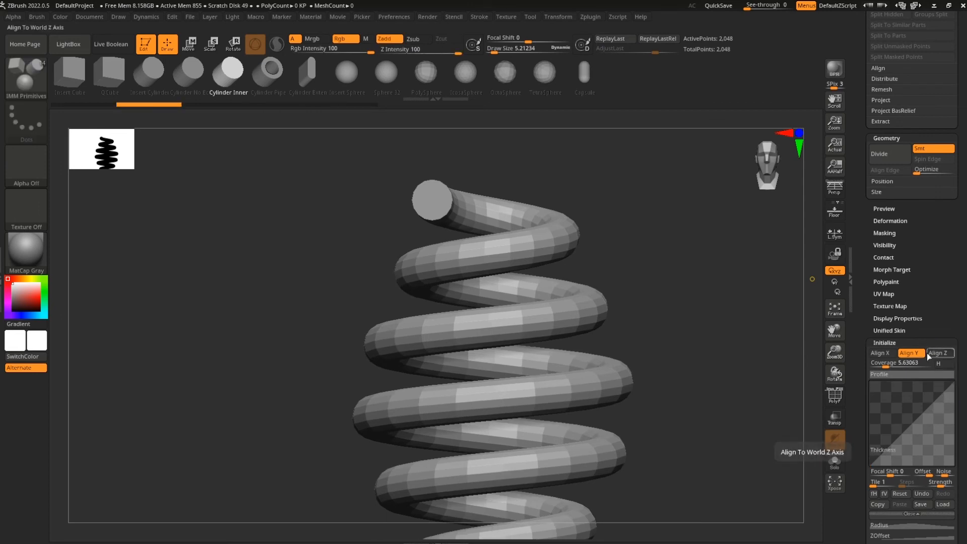
Experiment with tapering the Radius curve into a cone, then undo back to a uniform coil
scroll(935, 392, down, 5)
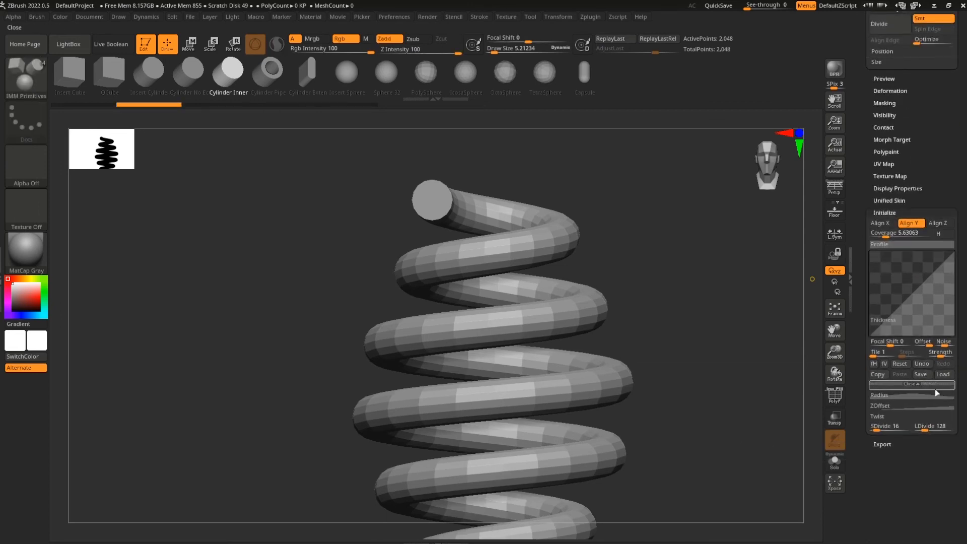
click(905, 395)
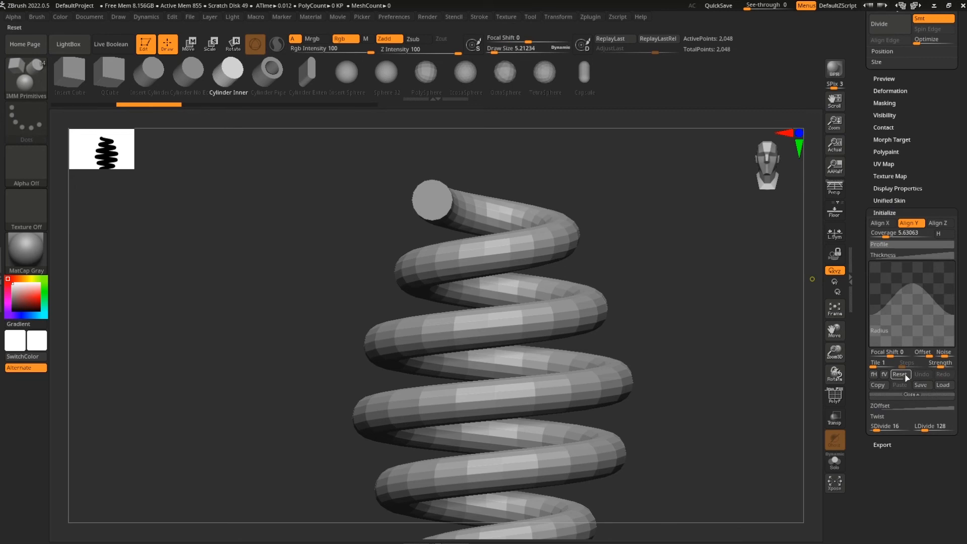
click(905, 375)
drag(953, 263, 960, 317)
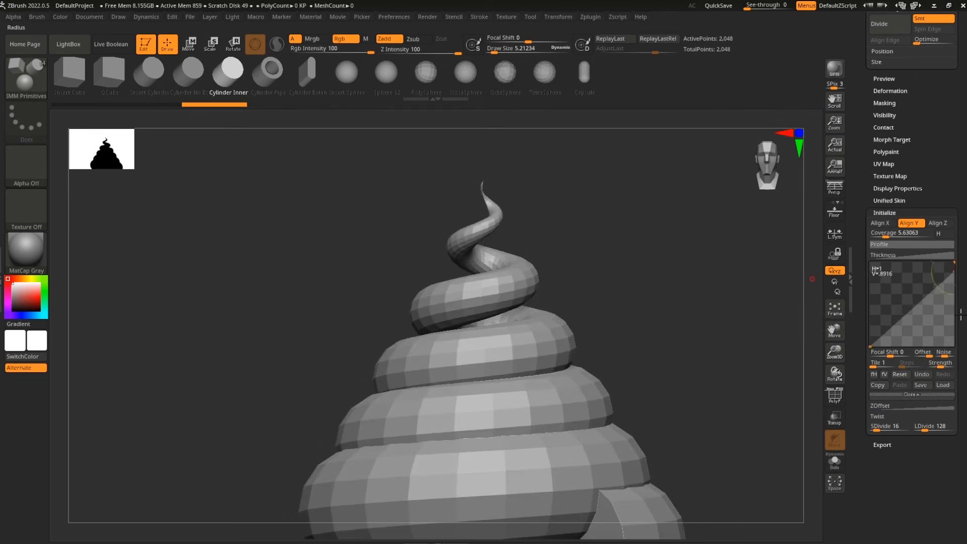
drag(952, 273, 947, 324)
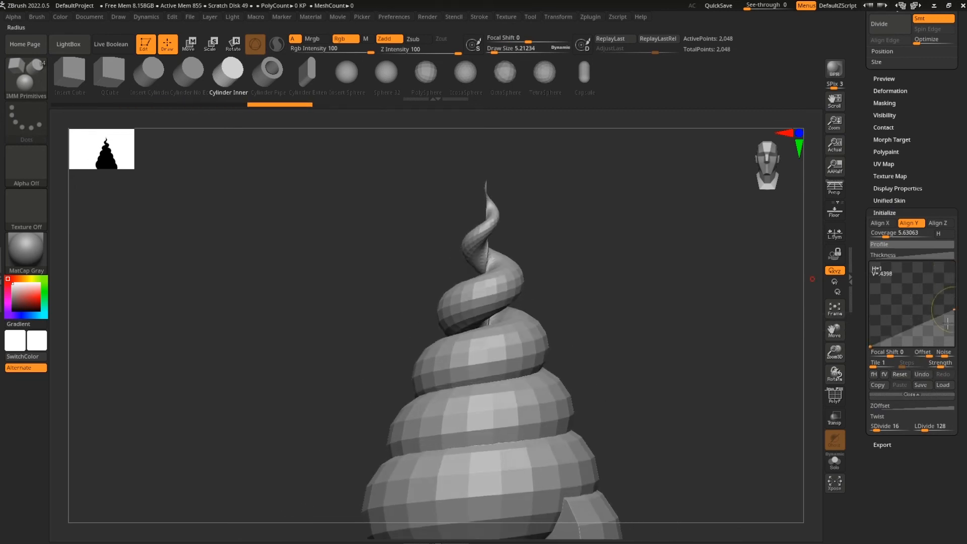
drag(870, 347, 866, 307)
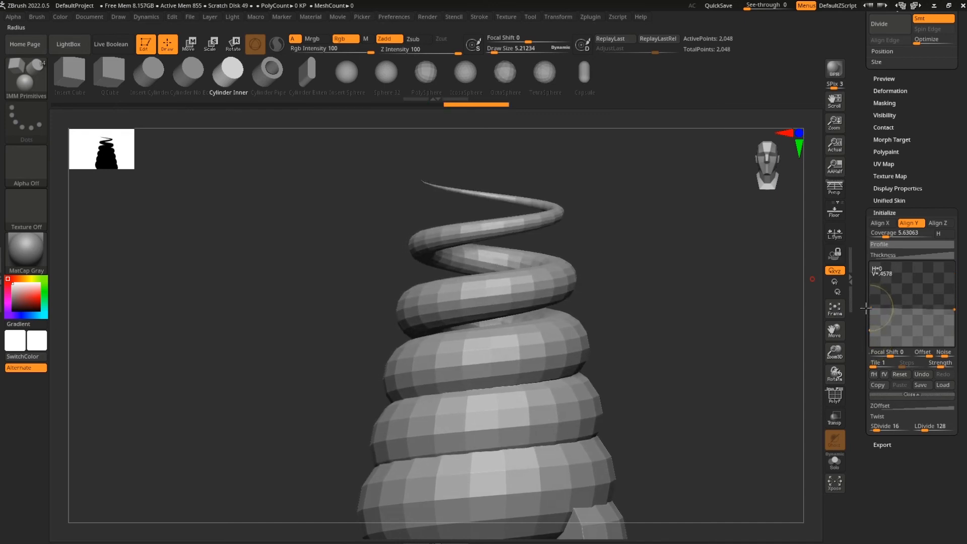
key(ctrl+z)
key(ctrl+z)
key(ctrl+z)
key(ctrl+z)
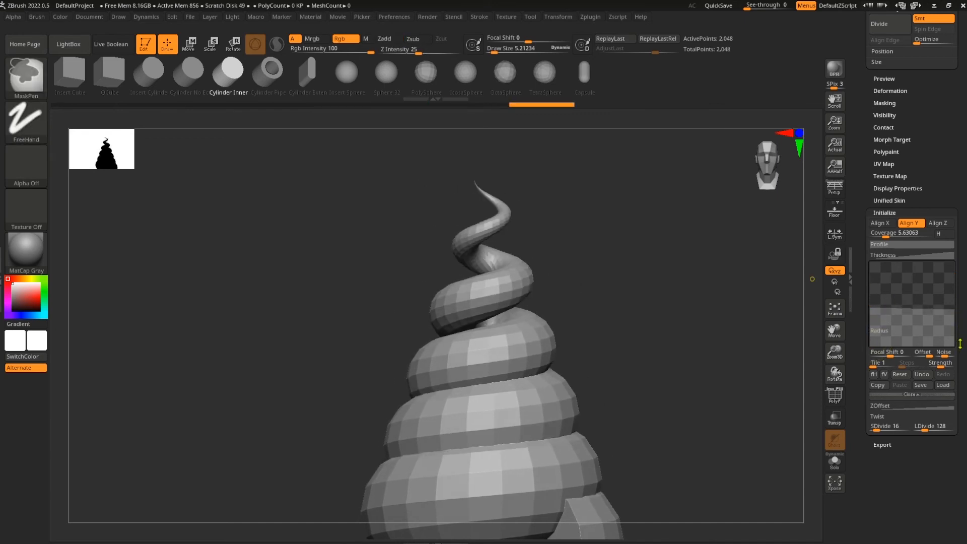
key(ctrl+z)
key(ctrl+z)
key(ctrl+z)
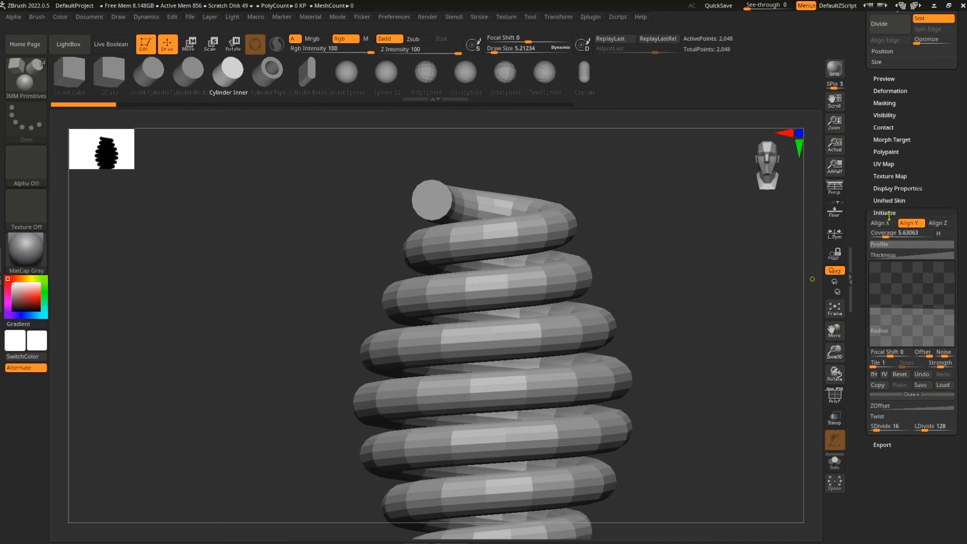
Edit the Radius curve so the coil tapers to a thin top tip, point near 0.52
click(894, 245)
key(shift)
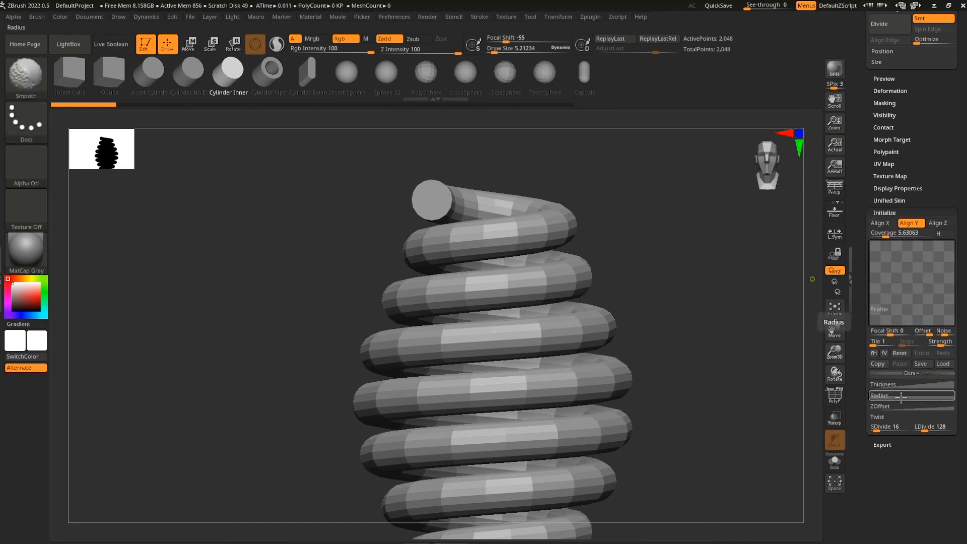
shift+click(900, 395)
drag(953, 308, 953, 357)
mouse_move(676, 408)
mouse_down()
mouse_move(654, 421)
mouse_move(671, 384)
mouse_move(657, 420)
mouse_move(675, 425)
mouse_up()
mouse_move(875, 311)
mouse_down()
mouse_move(871, 327)
mouse_move(867, 302)
mouse_up()
drag(961, 254, 958, 359)
Reshape the Thickness curve along the coil, then reset it to its default
click(913, 321)
drag(871, 402, 870, 373)
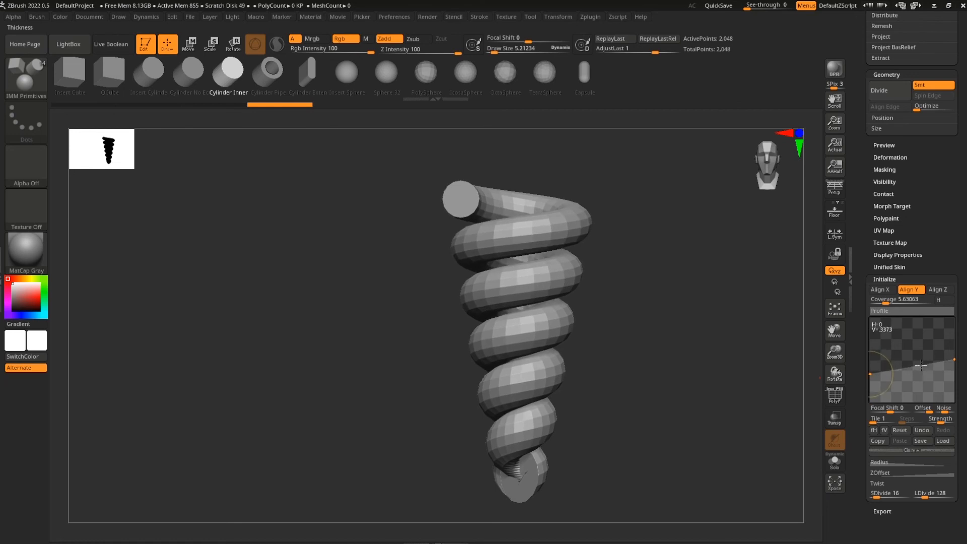
drag(953, 359, 952, 332)
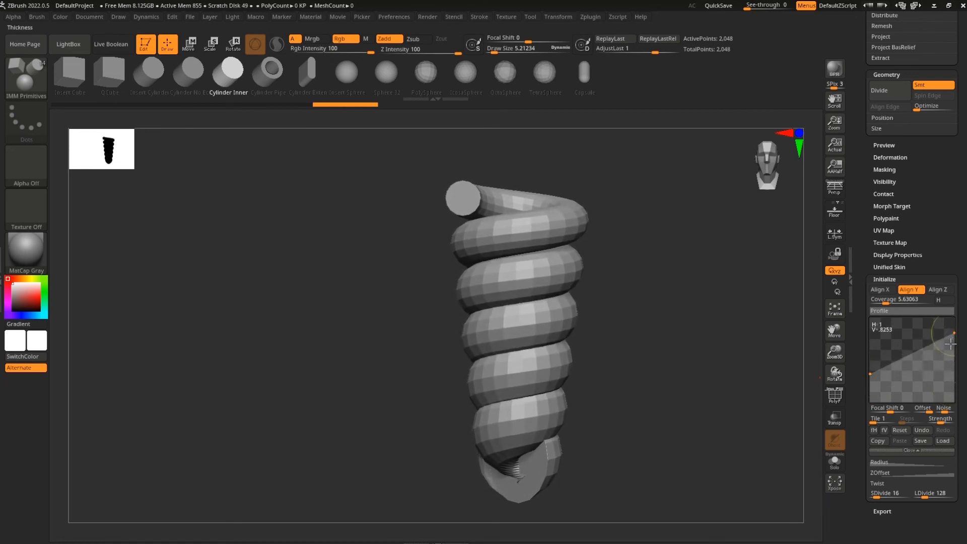
click(900, 430)
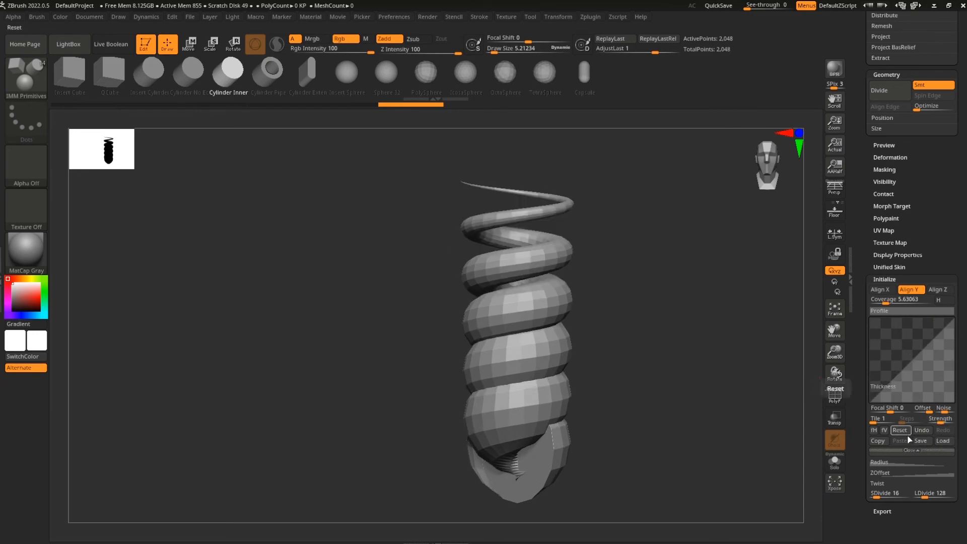
drag(963, 391, 963, 523)
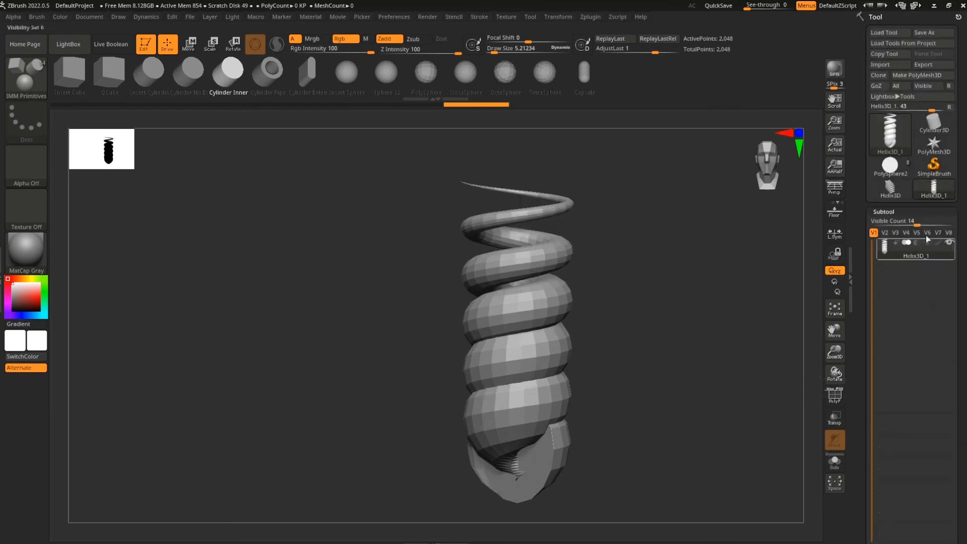
Select a fresh Helix3D and pull the Radius curve's middle point down for an even-width coil
click(891, 195)
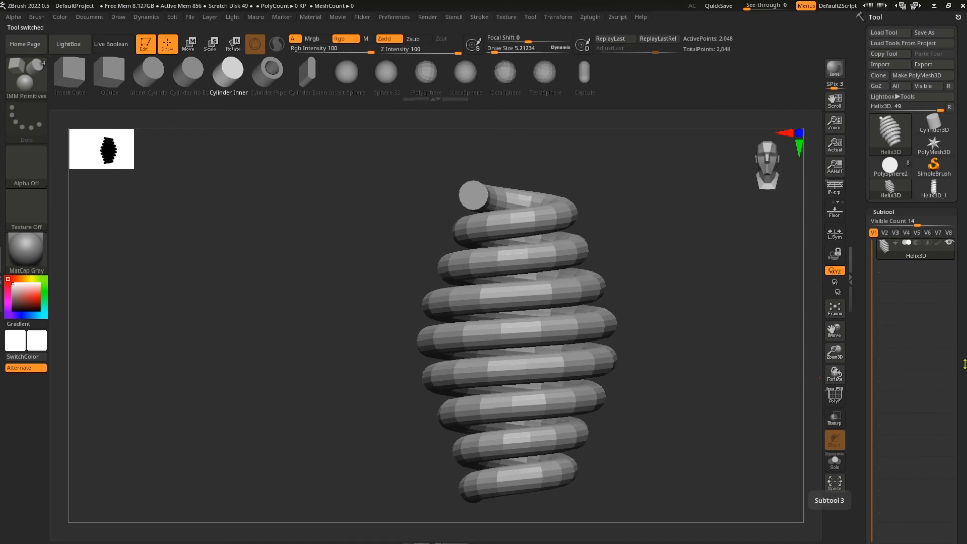
drag(962, 389, 961, 384)
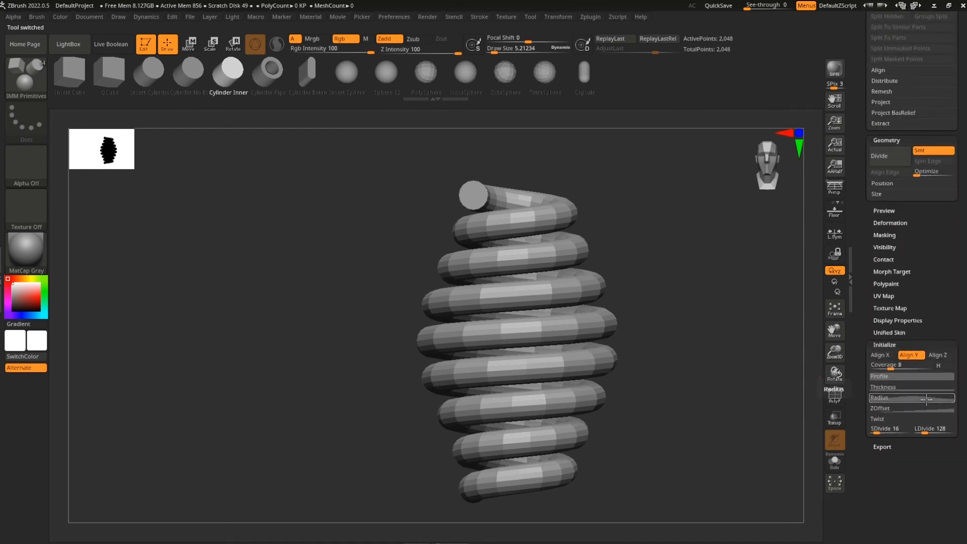
click(926, 400)
drag(912, 416, 912, 448)
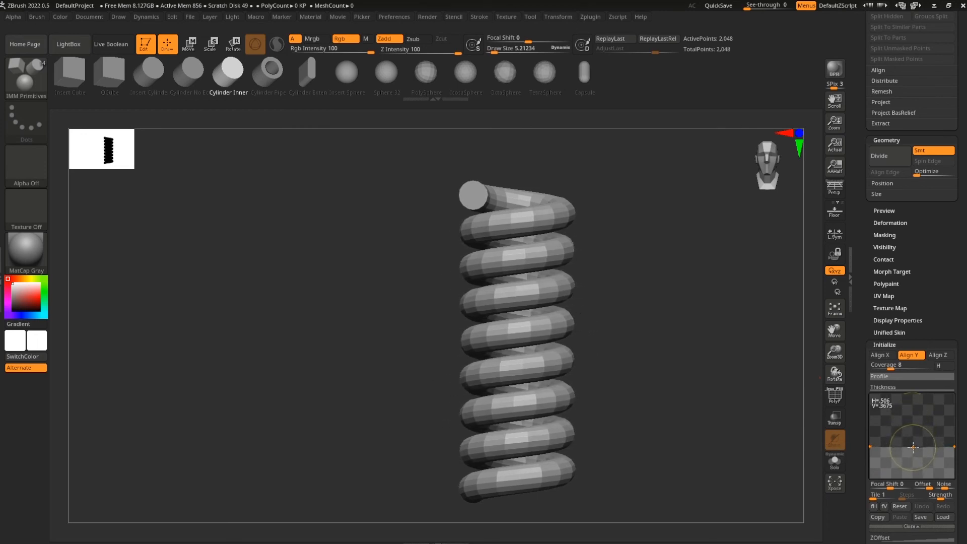
drag(913, 447, 912, 447)
Switch back to the PolySphere2 well model as the active tool
scroll(935, 476, up, 15)
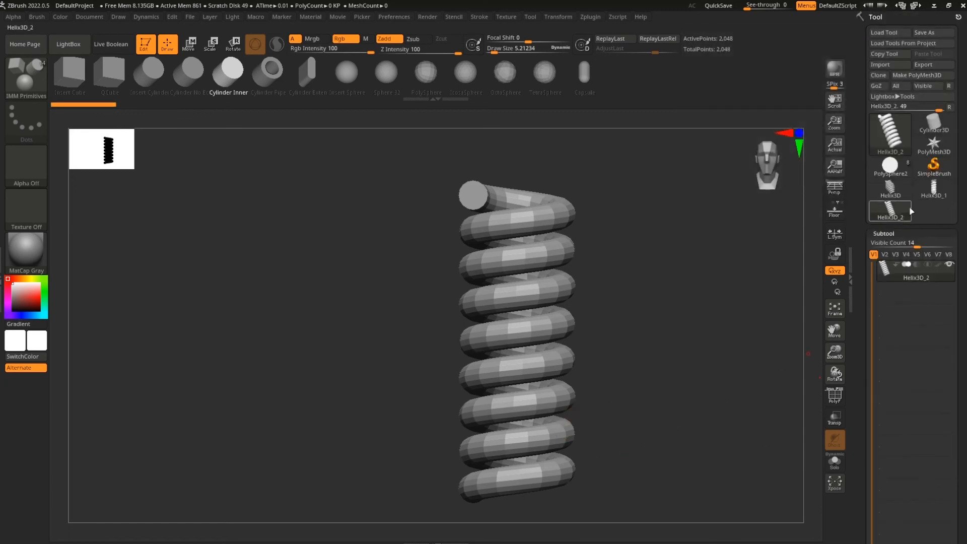
click(899, 173)
scroll(931, 427, down, 6)
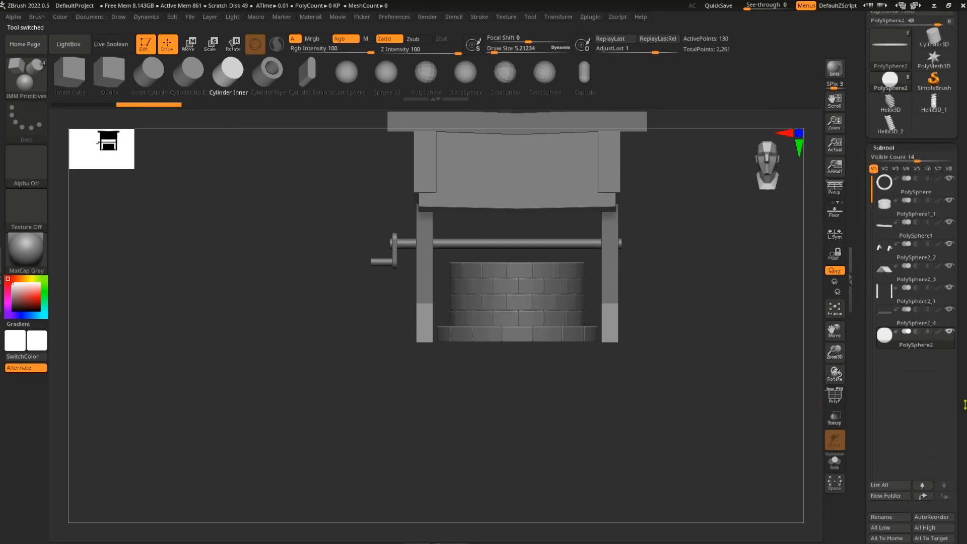
Append Helix3D_2, rotate it 90° to lie horizontally, raise it onto the crank axle and shrink it
click(931, 424)
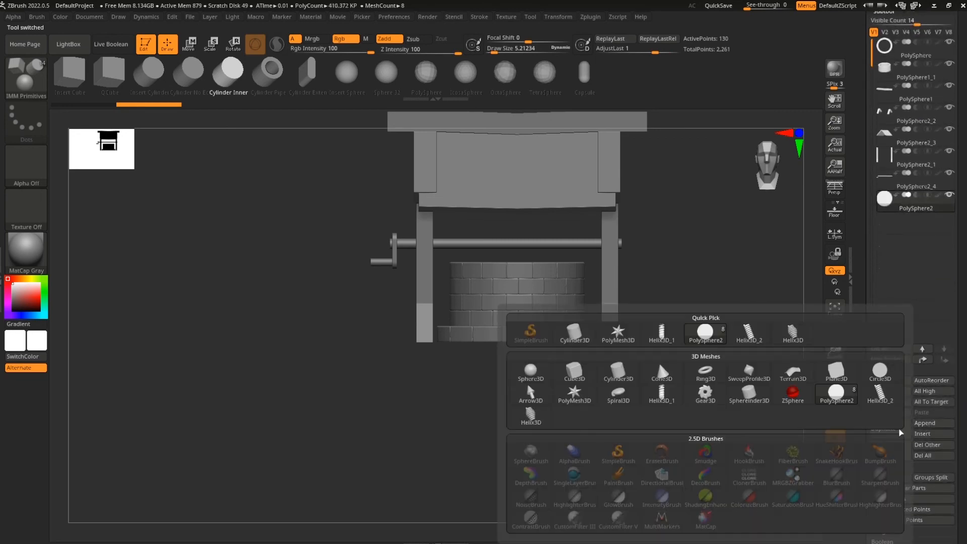
click(750, 336)
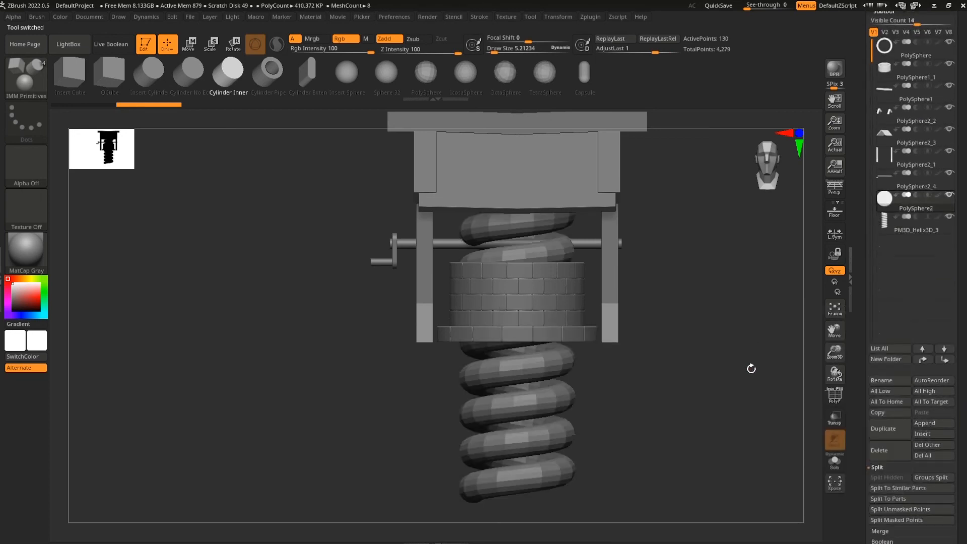
click(927, 233)
key(w)
shift+drag(551, 374, 557, 322)
drag(516, 402, 516, 305)
drag(521, 247, 536, 230)
ctrl+right_drag(541, 233, 783, 312)
alt+right_drag(783, 312, 601, 312)
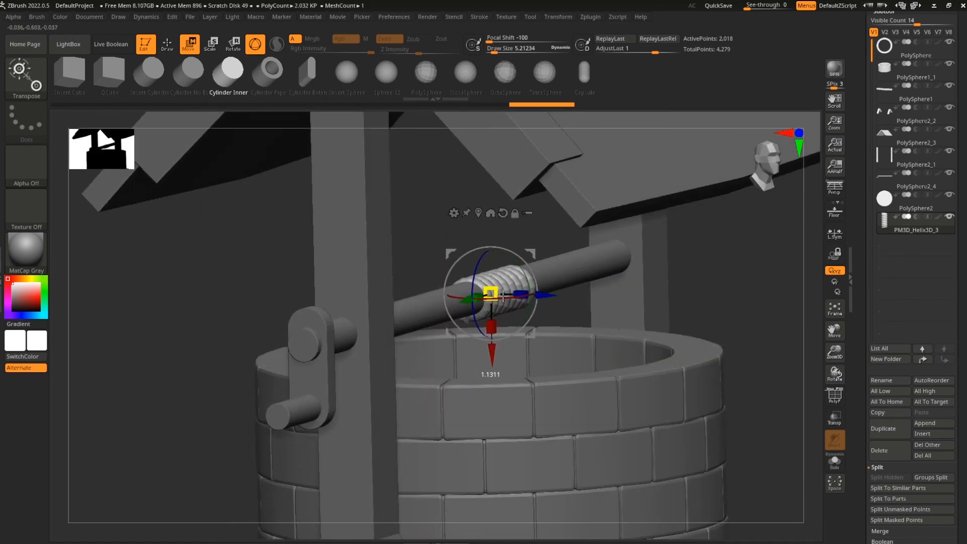
Rescale the helix by about 1.04 so its loops wrap around the crank axle
alt+right_drag(754, 277, 793, 279)
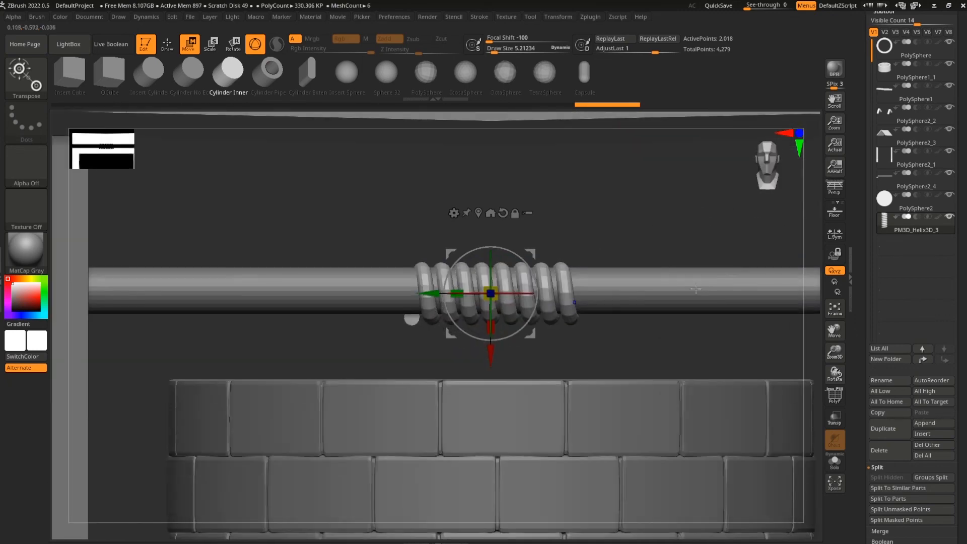
right_drag(623, 235, 593, 238)
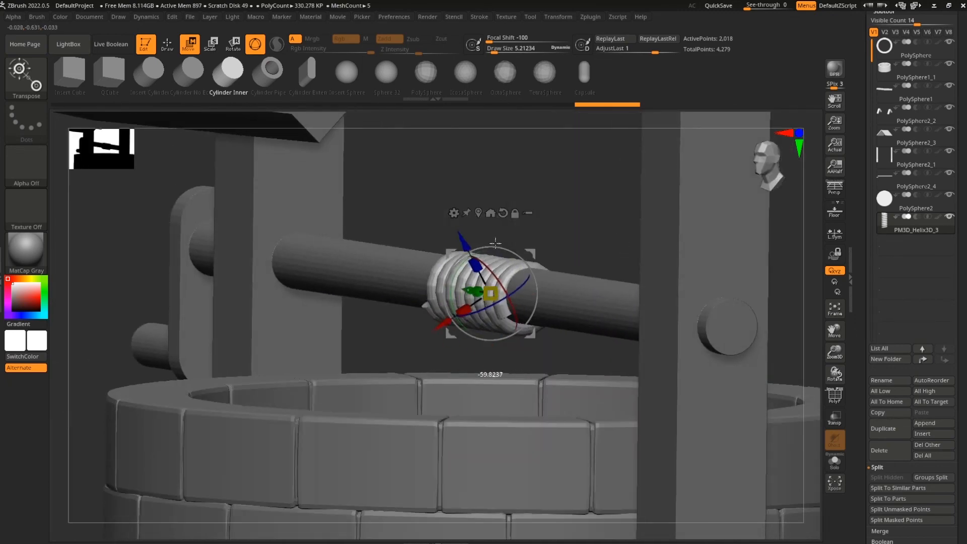
ctrl+right_drag(566, 228, 518, 285)
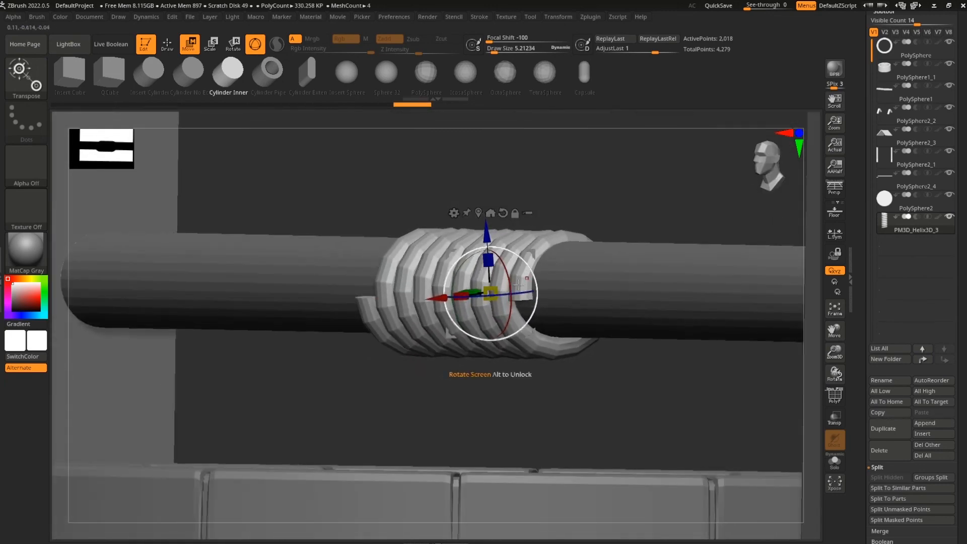
drag(429, 271, 428, 270)
right_drag(614, 199, 639, 204)
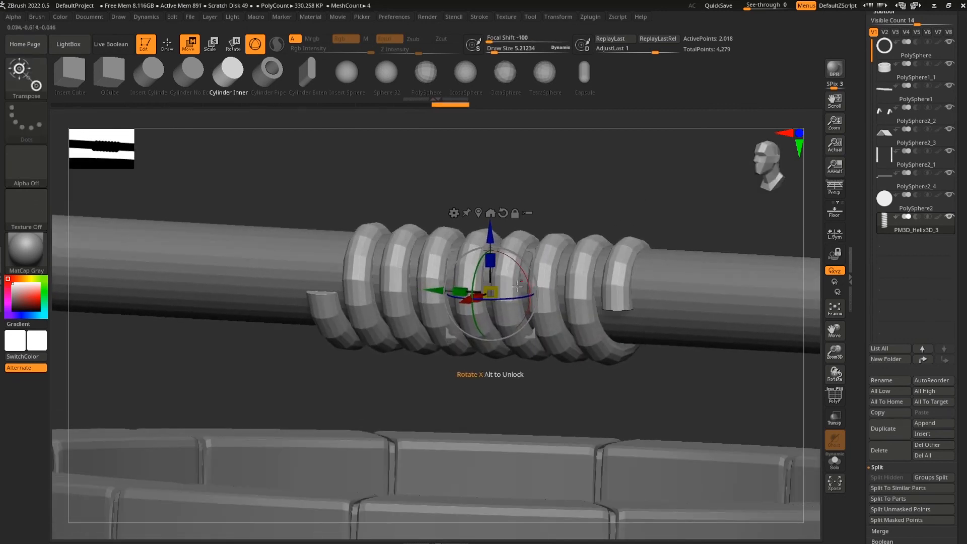
right_drag(531, 317, 655, 269)
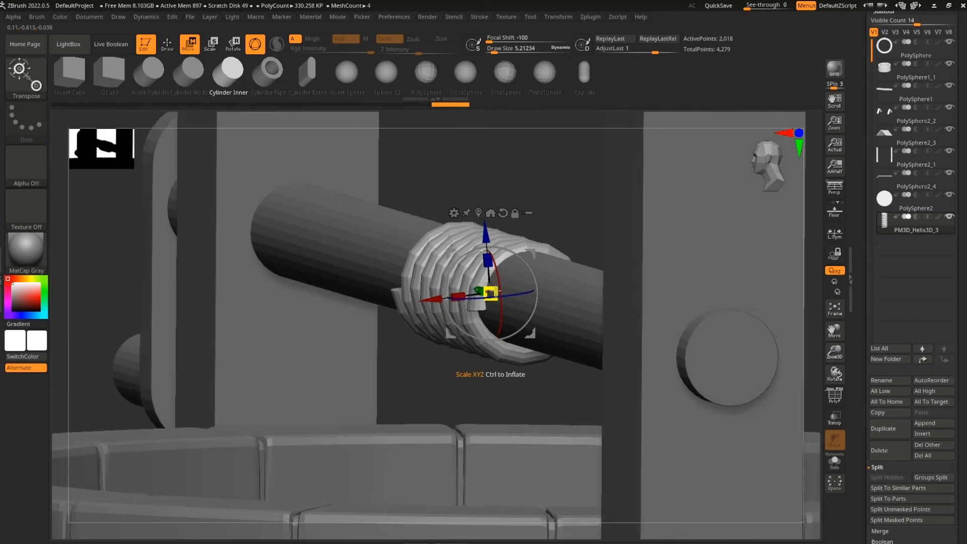
drag(516, 319, 485, 291)
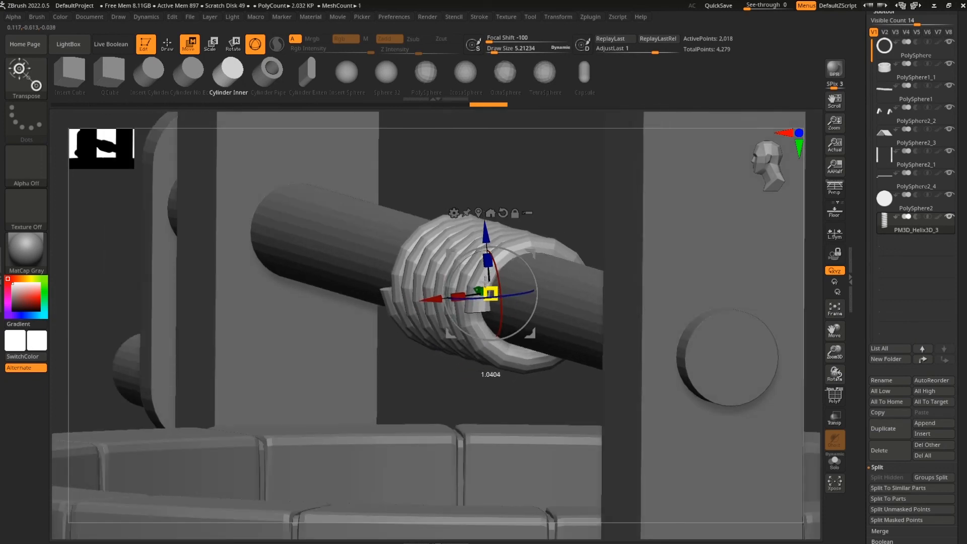
drag(485, 282, 485, 281)
right_drag(586, 266, 599, 225)
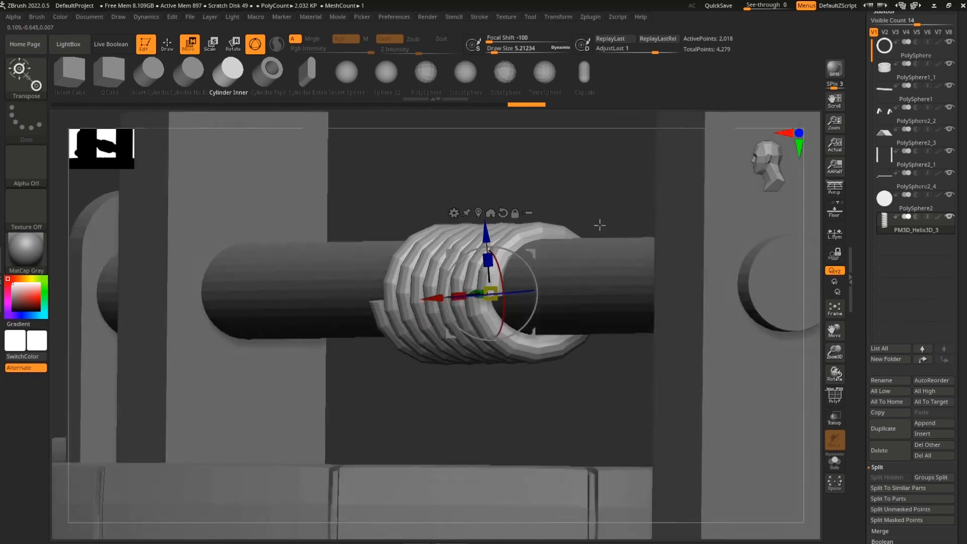
Solo the helix rope, show its PolyFrame, and switch to the ZModeler brush
click(835, 461)
mouse_move(706, 409)
mouse_down()
mouse_move(714, 394)
mouse_move(742, 421)
mouse_move(692, 473)
mouse_move(731, 397)
mouse_move(750, 408)
mouse_move(720, 433)
mouse_up()
key(shift+f)
click(26, 77)
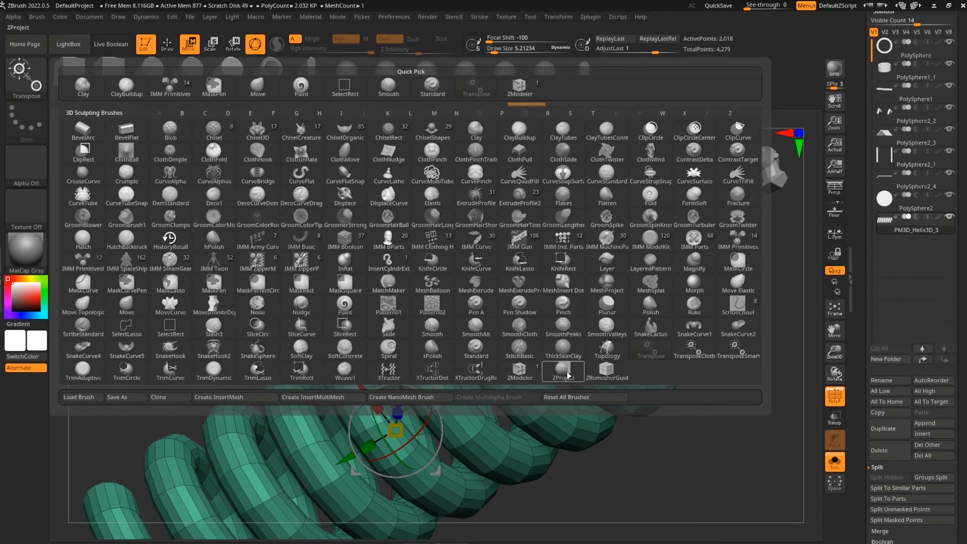
click(520, 373)
Extrude the helix's end cap into a long tube
drag(705, 218, 572, 276)
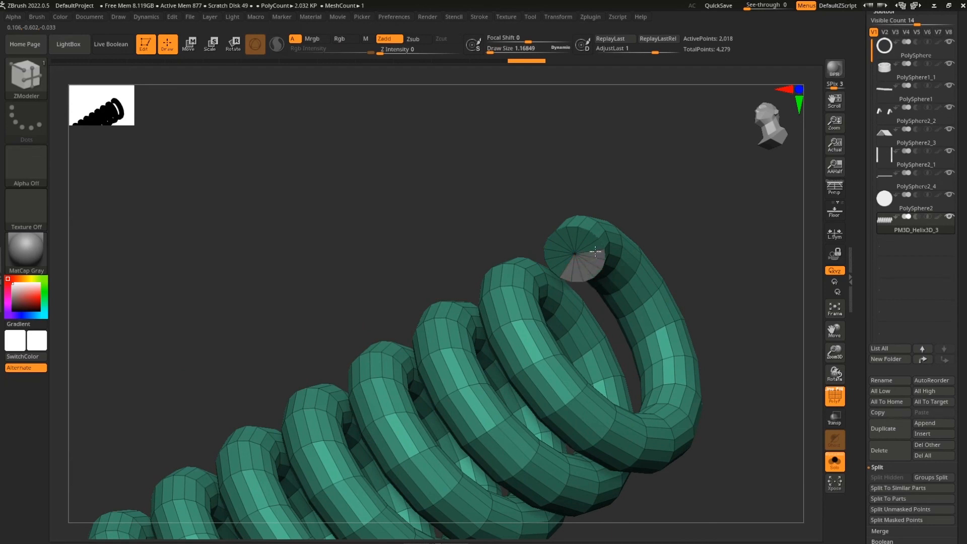
drag(733, 234, 716, 242)
drag(574, 267, 517, 418)
Mask the rope so only the new tube's end stays unmasked
drag(759, 248, 702, 397)
ctrl+drag(676, 331, 495, 443)
ctrl+click(732, 448)
ctrl+drag(714, 463, 700, 396)
ctrl+drag(669, 347, 533, 400)
ctrl+click(613, 417)
drag(730, 448, 671, 465)
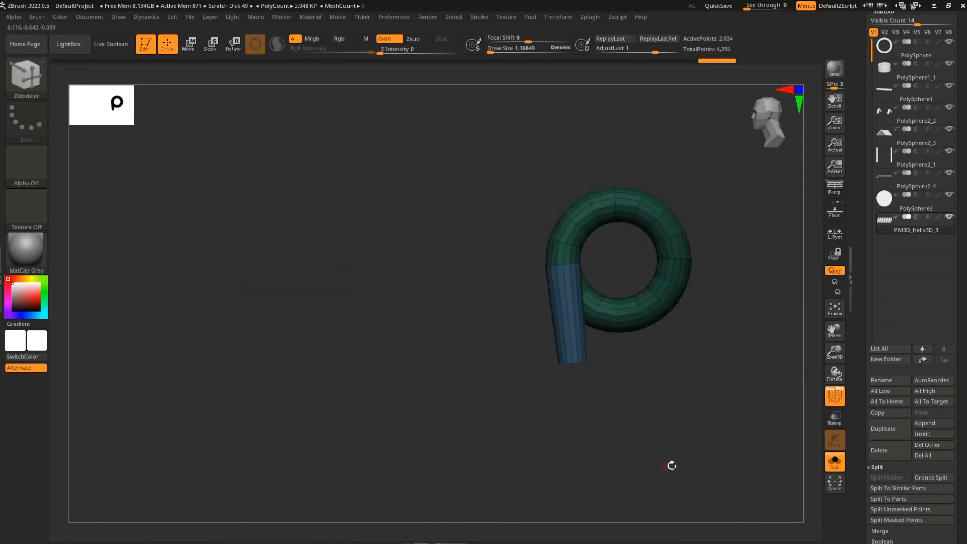
With the whole scene visible again, move the tube's end down into the well
click(837, 468)
alt+drag(755, 353, 731, 297)
drag(730, 303, 777, 326)
key(w)
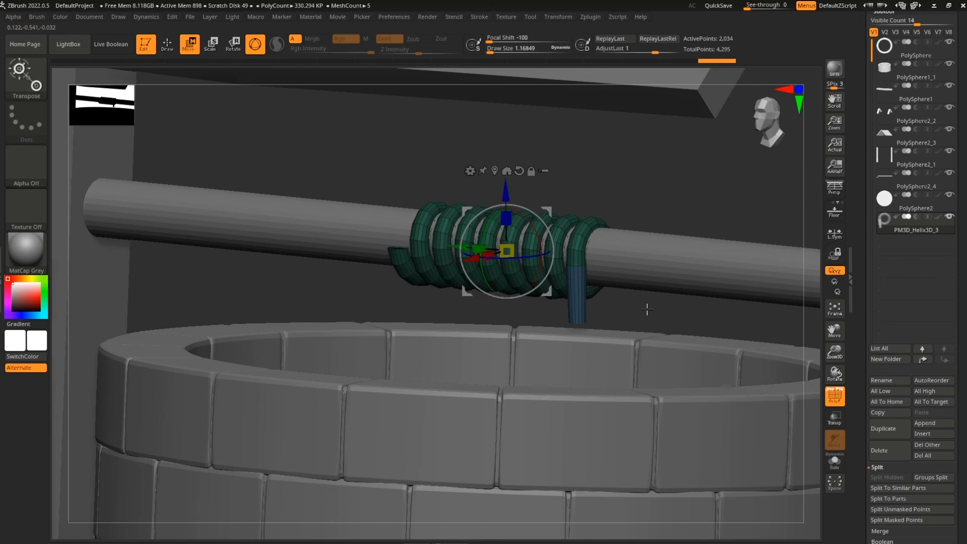
drag(504, 188, 508, 464)
alt+drag(729, 312, 658, 188)
mouse_move(710, 415)
shift+mouse_down()
mouse_move(743, 425)
mouse_move(730, 341)
shift+mouse_up()
Turn off PolyFrame and enable Dynamic Subdiv on the rope
key(q)
mouse_move(762, 464)
alt+mouse_down()
mouse_move(725, 406)
mouse_move(712, 472)
mouse_move(698, 412)
alt+mouse_up()
key(shift+f)
scroll(961, 342, down, 8)
click(890, 308)
scroll(953, 376, down, 2)
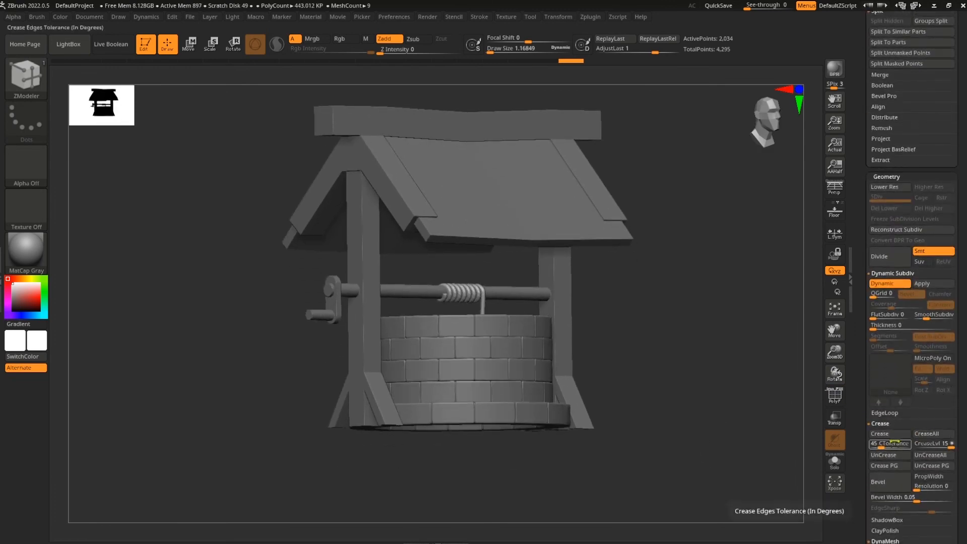
Shift-smooth the rope and accept the prompt that activates dynamic subdivision
alt+drag(704, 414, 726, 451)
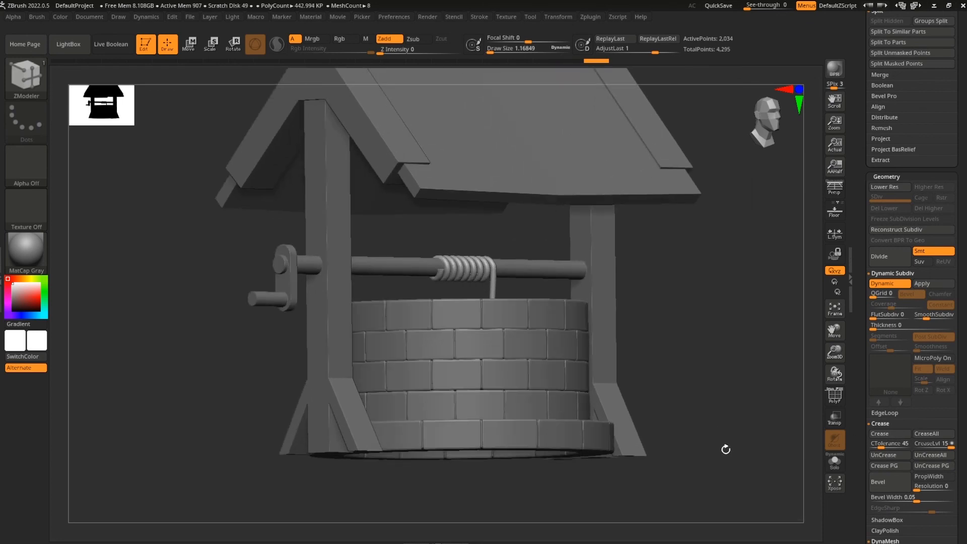
key(shift+f)
key(shift+f)
alt+drag(714, 398, 711, 537)
alt+drag(641, 205, 599, 414)
key(shift+f)
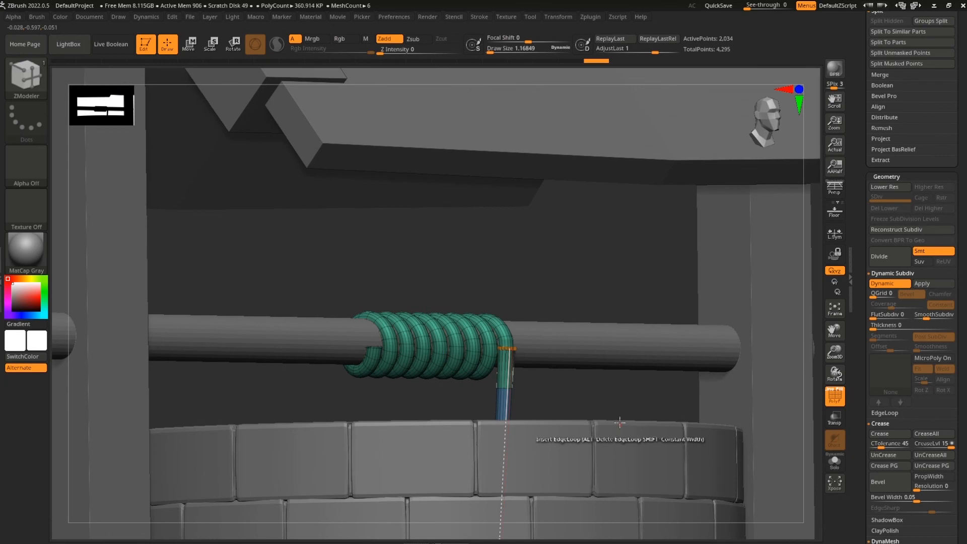
key(shift)
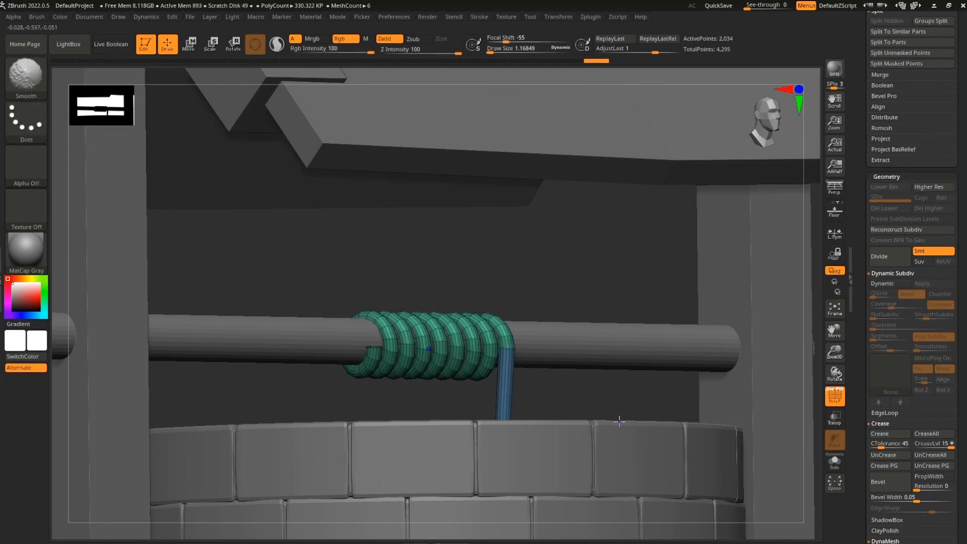
key(d)
click(495, 181)
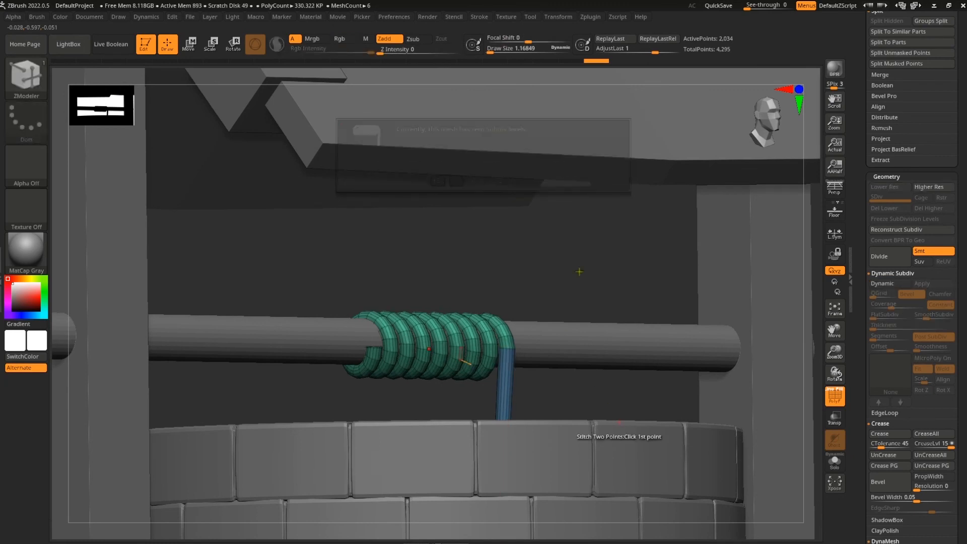
Select the crank rod subtool with the rope coil and well in view
alt+drag(611, 394, 610, 333)
key(shift+f)
alt+drag(717, 495, 658, 323)
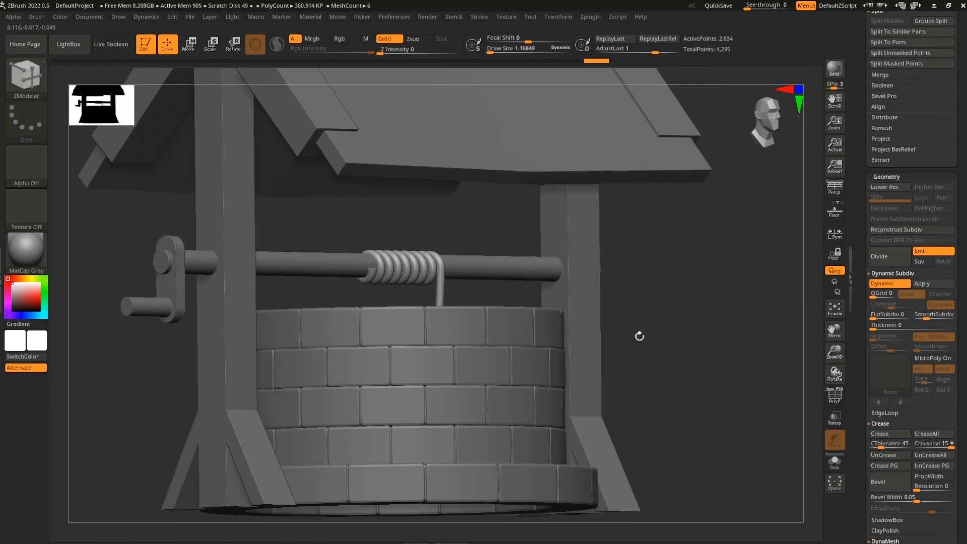
alt+click(513, 265)
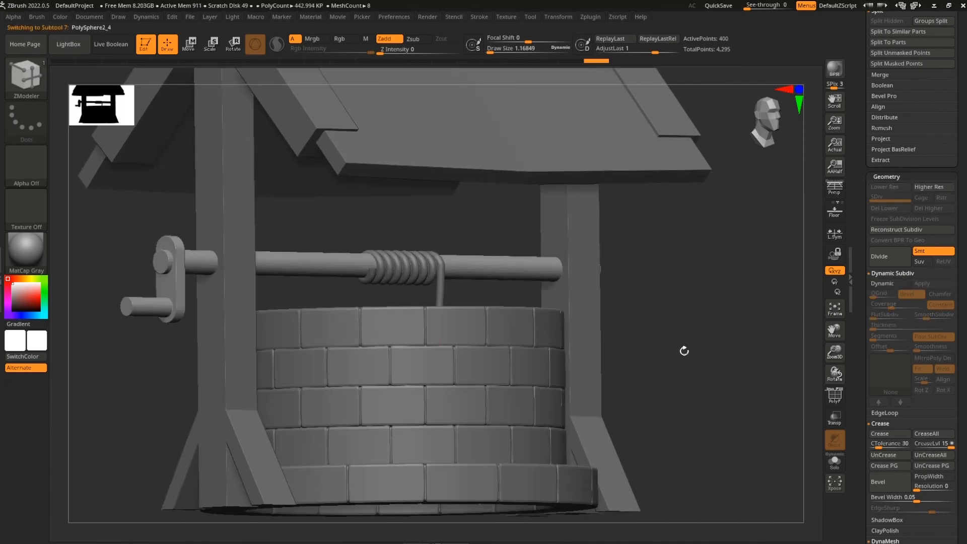
Give the crank Dynamic Subdiv with creased edges
key(f)
click(890, 283)
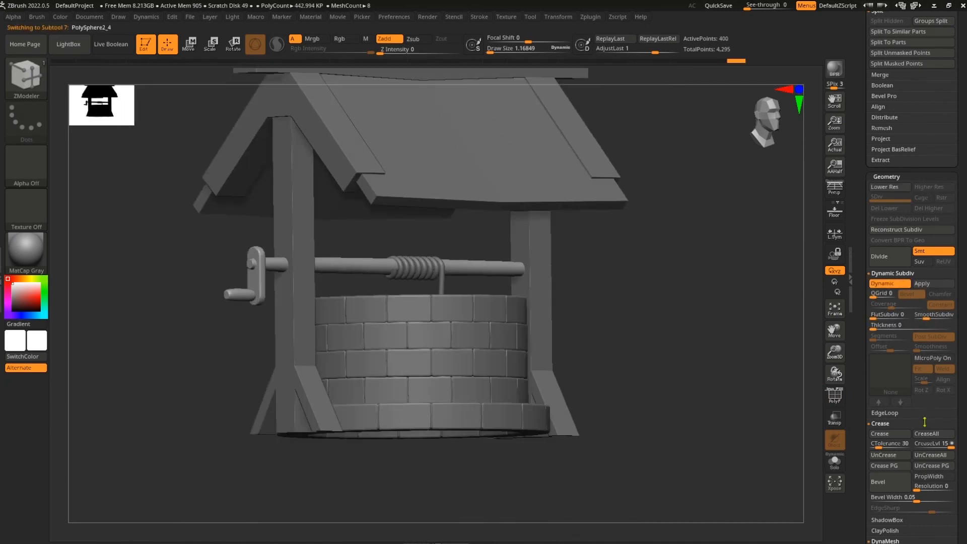
click(897, 434)
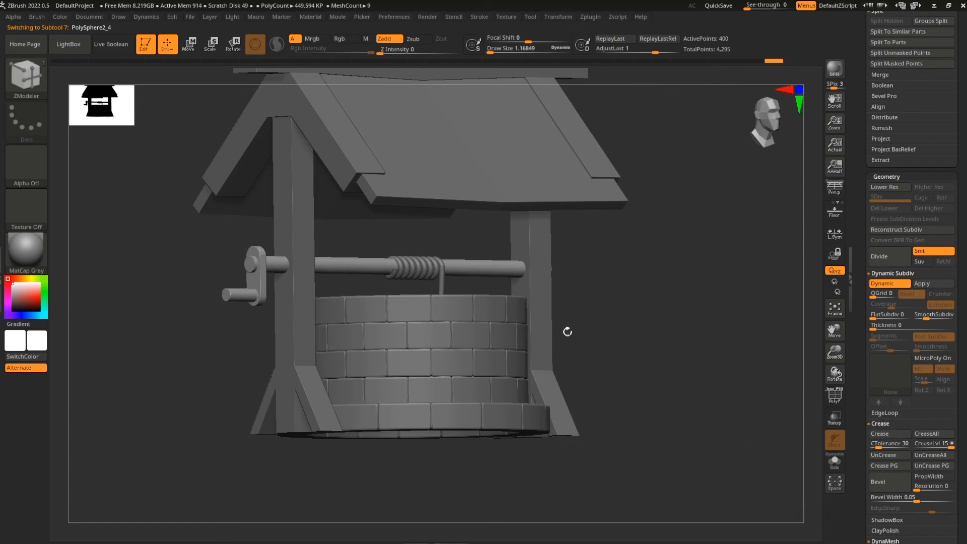
Give the posts Dynamic Subdiv with creased edges, raising smoothing subdivision from 2 to 4
alt+click(550, 304)
click(890, 283)
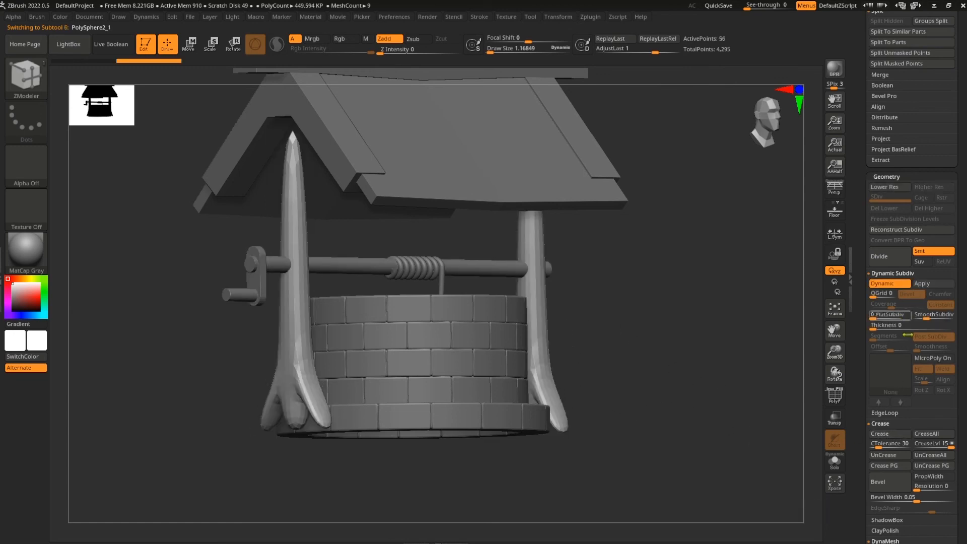
click(886, 433)
drag(941, 315, 935, 320)
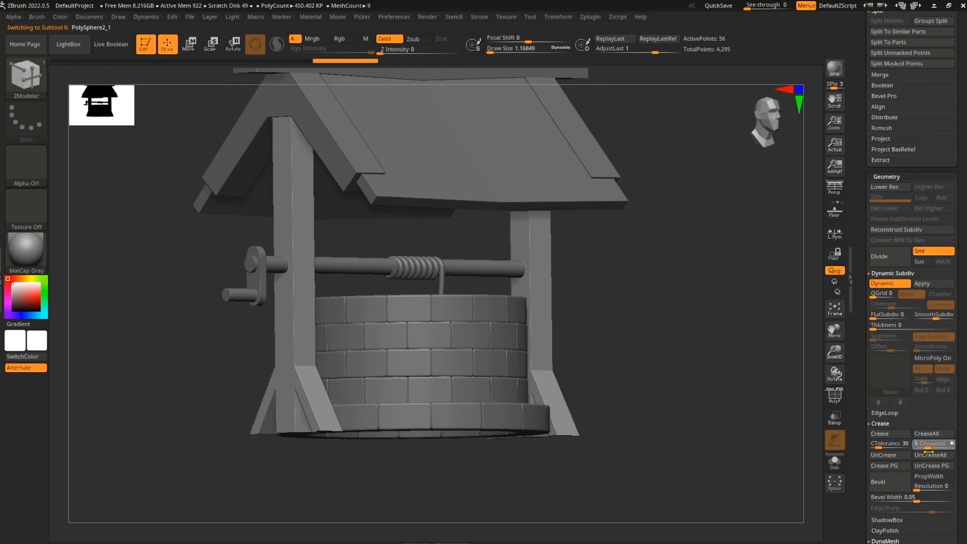
drag(734, 442, 690, 403)
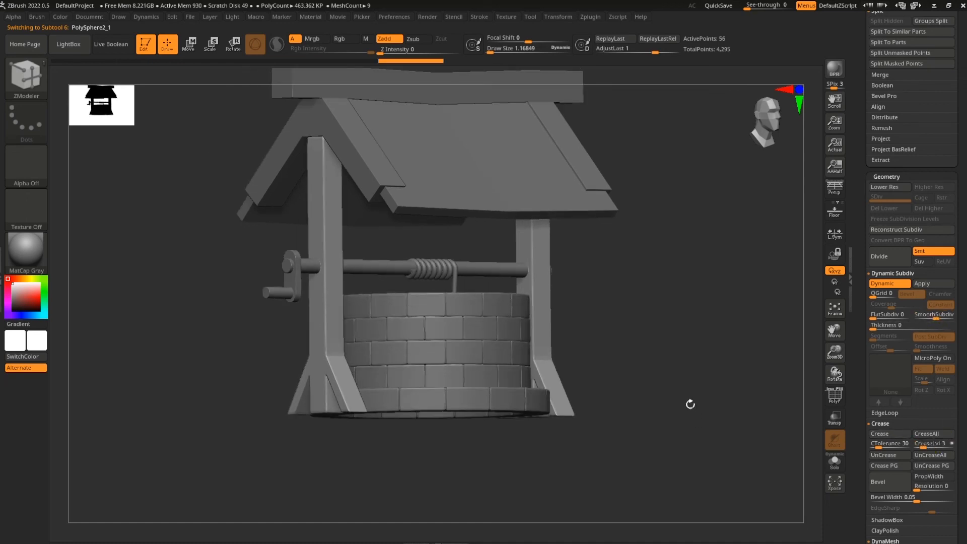
alt+drag(672, 284, 720, 406)
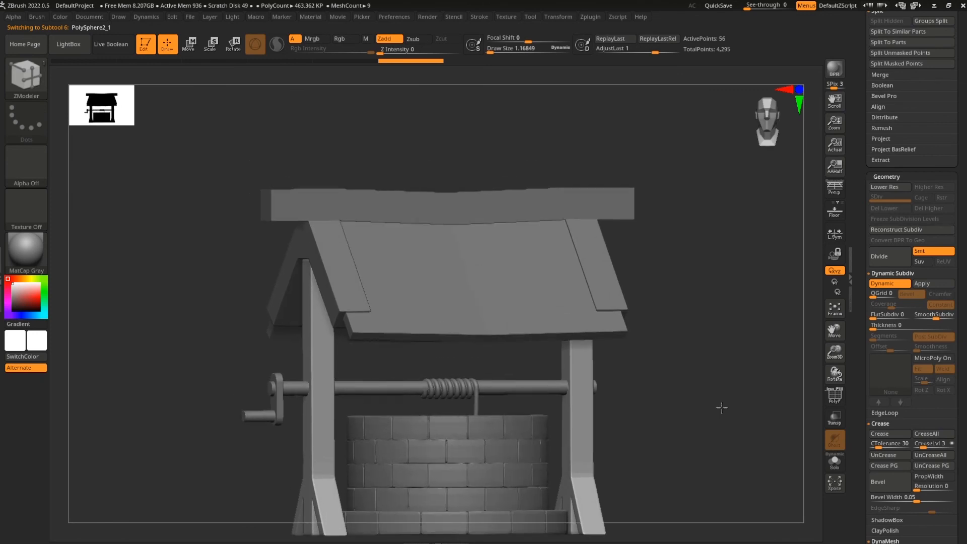
Give the top roof beam Dynamic Subdiv with creased edges
alt+click(598, 228)
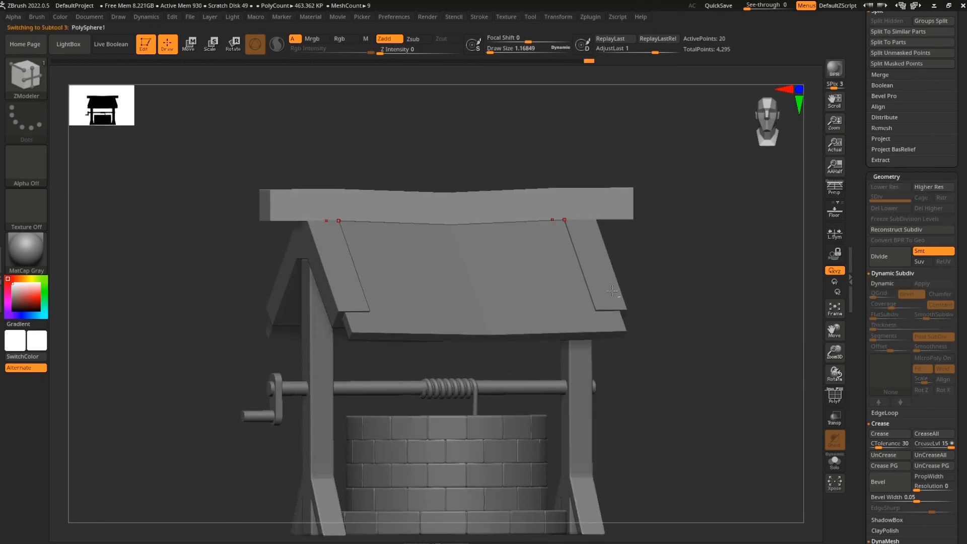
click(888, 283)
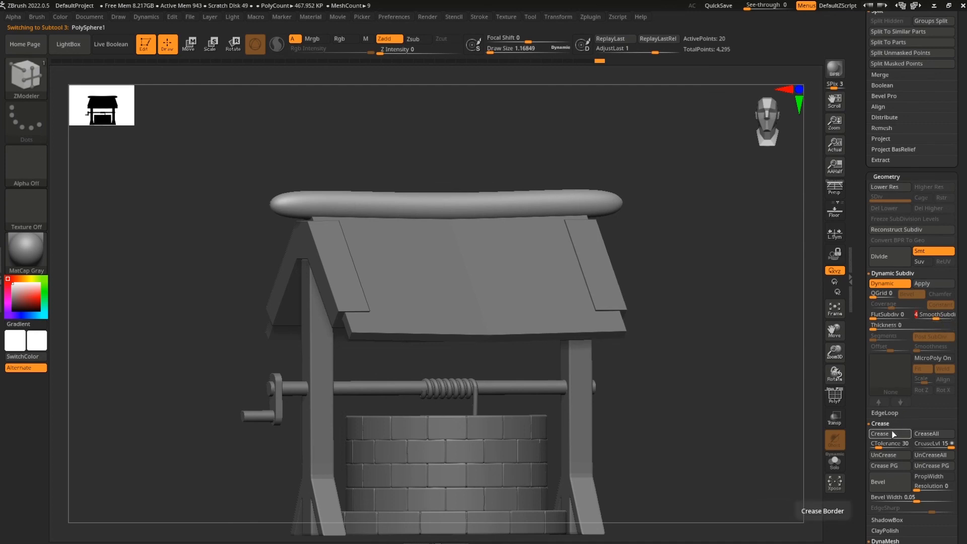
click(881, 434)
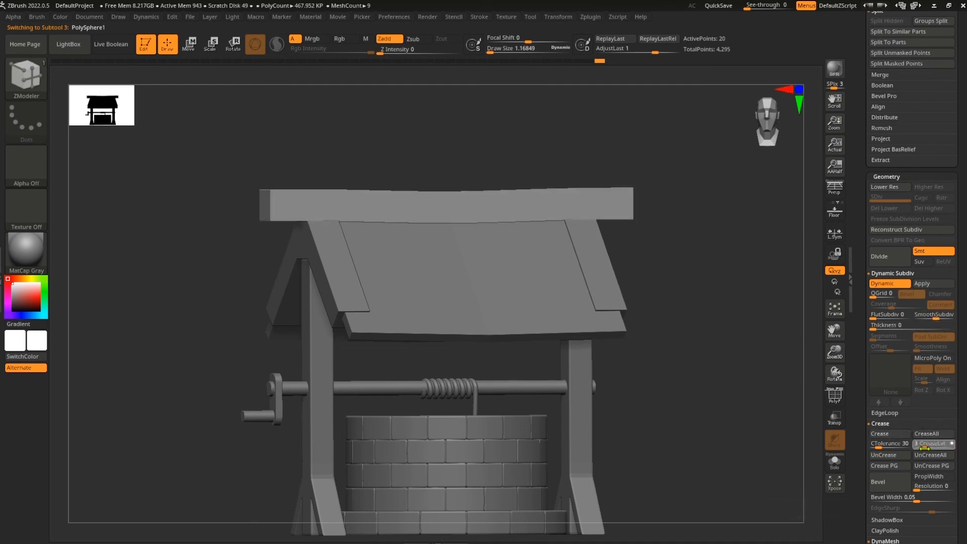
drag(734, 391, 950, 422)
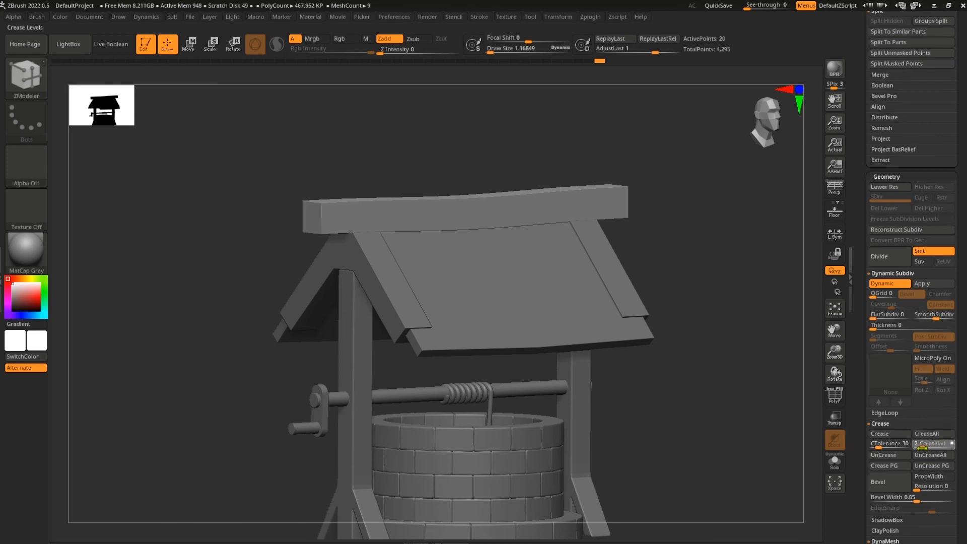
Set CreaseLvl to 3, then give the roof strips Dynamic Subdiv with creased edges
drag(923, 448, 923, 448)
alt+click(623, 292)
drag(738, 373, 853, 346)
click(882, 283)
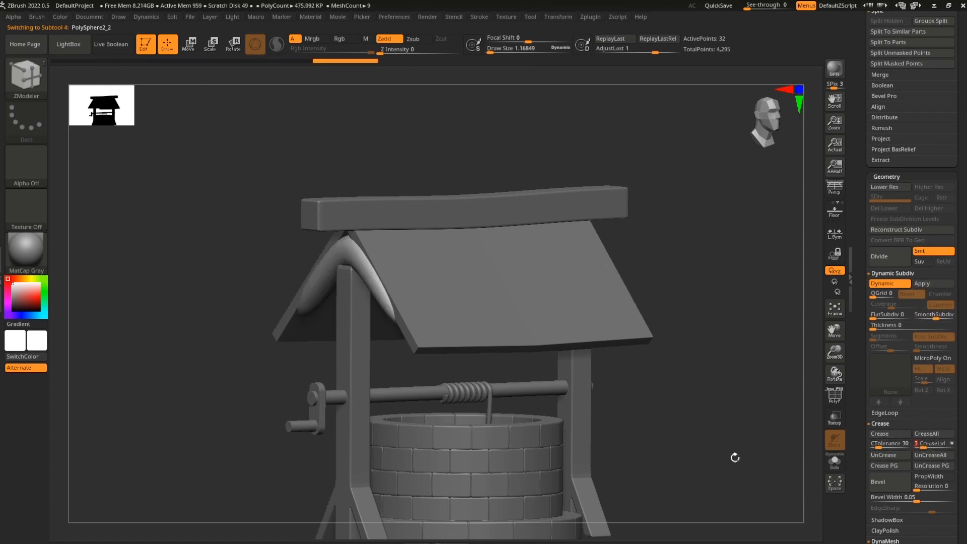
click(893, 435)
mouse_move(755, 433)
mouse_down()
mouse_move(776, 431)
mouse_move(745, 441)
mouse_up()
Select the roof panel and inspect its PolyFrame while rotating around the well
alt+click(575, 347)
drag(721, 391, 695, 450)
key(shift+f)
key(shift+f)
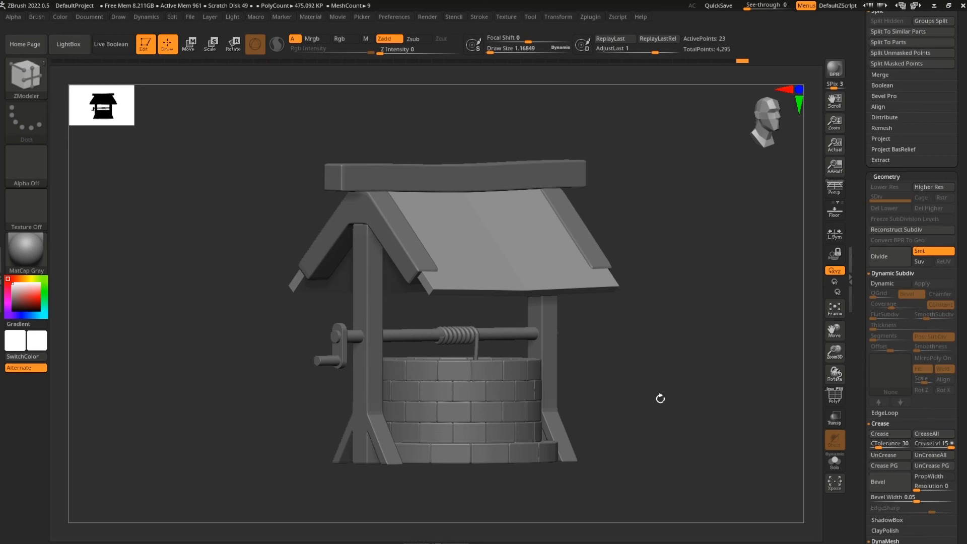
drag(668, 439, 705, 434)
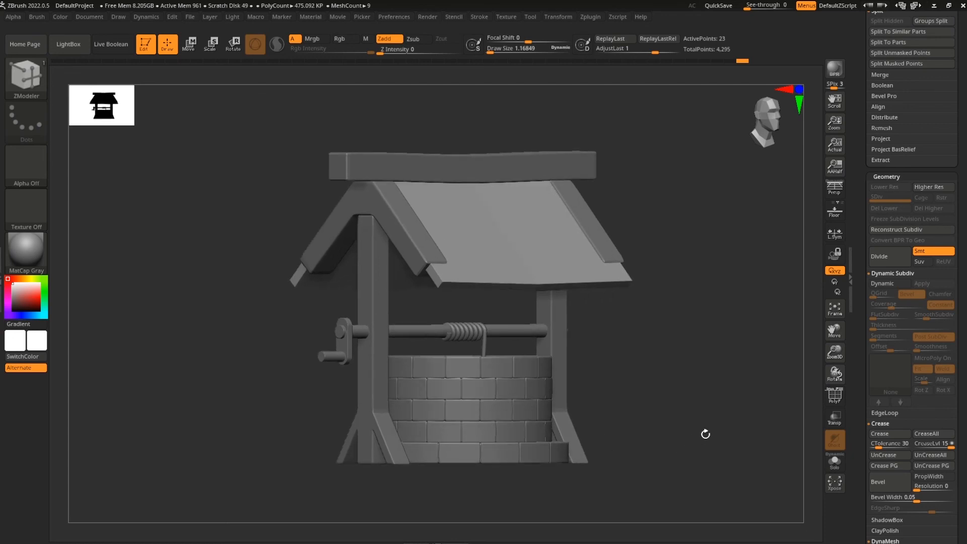